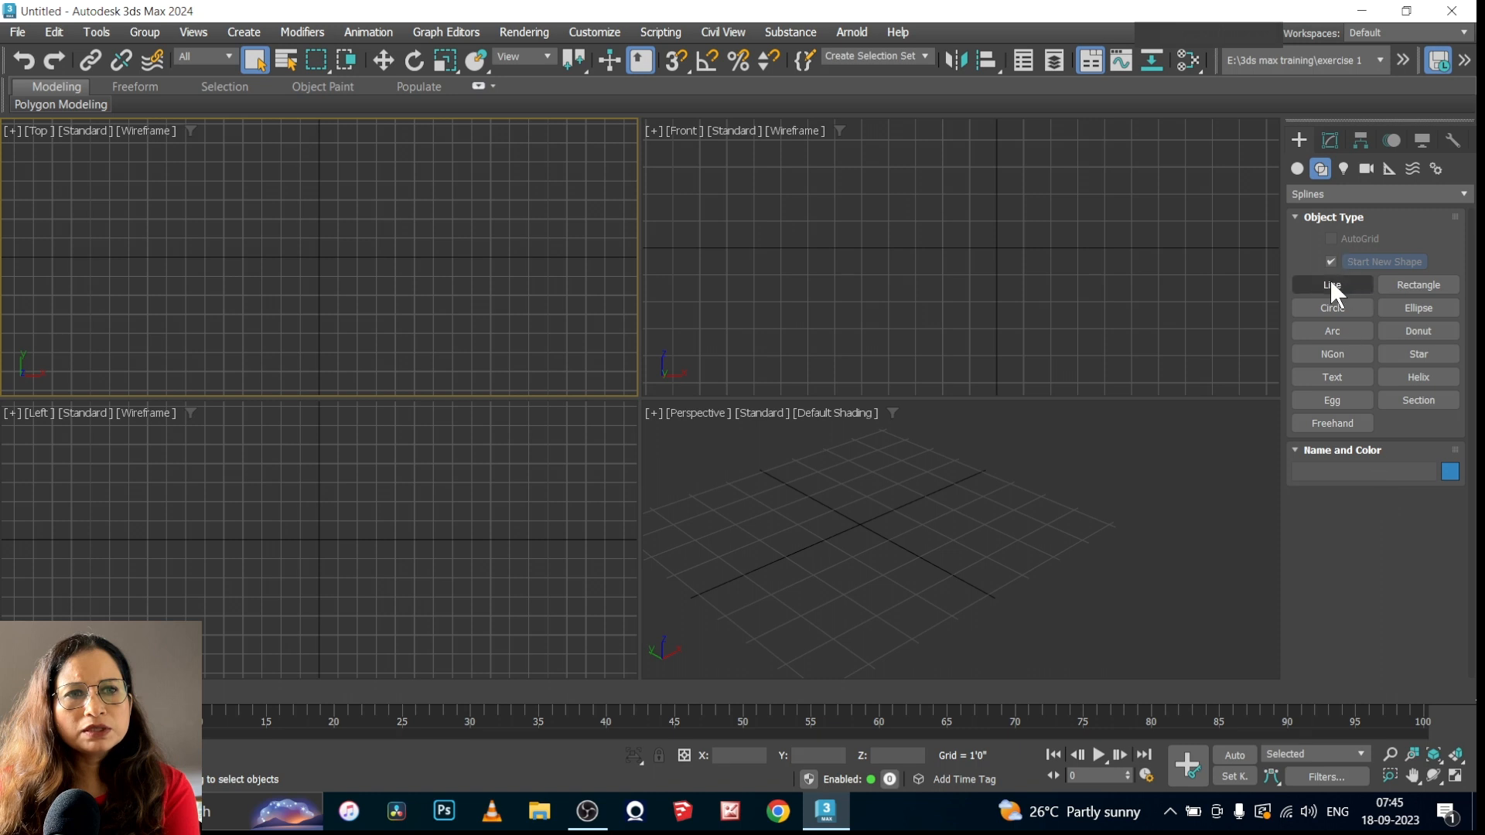
Examine the Line tool's Rendering and Creation Method settings, including the initial and drag type options
left_click(1332, 286)
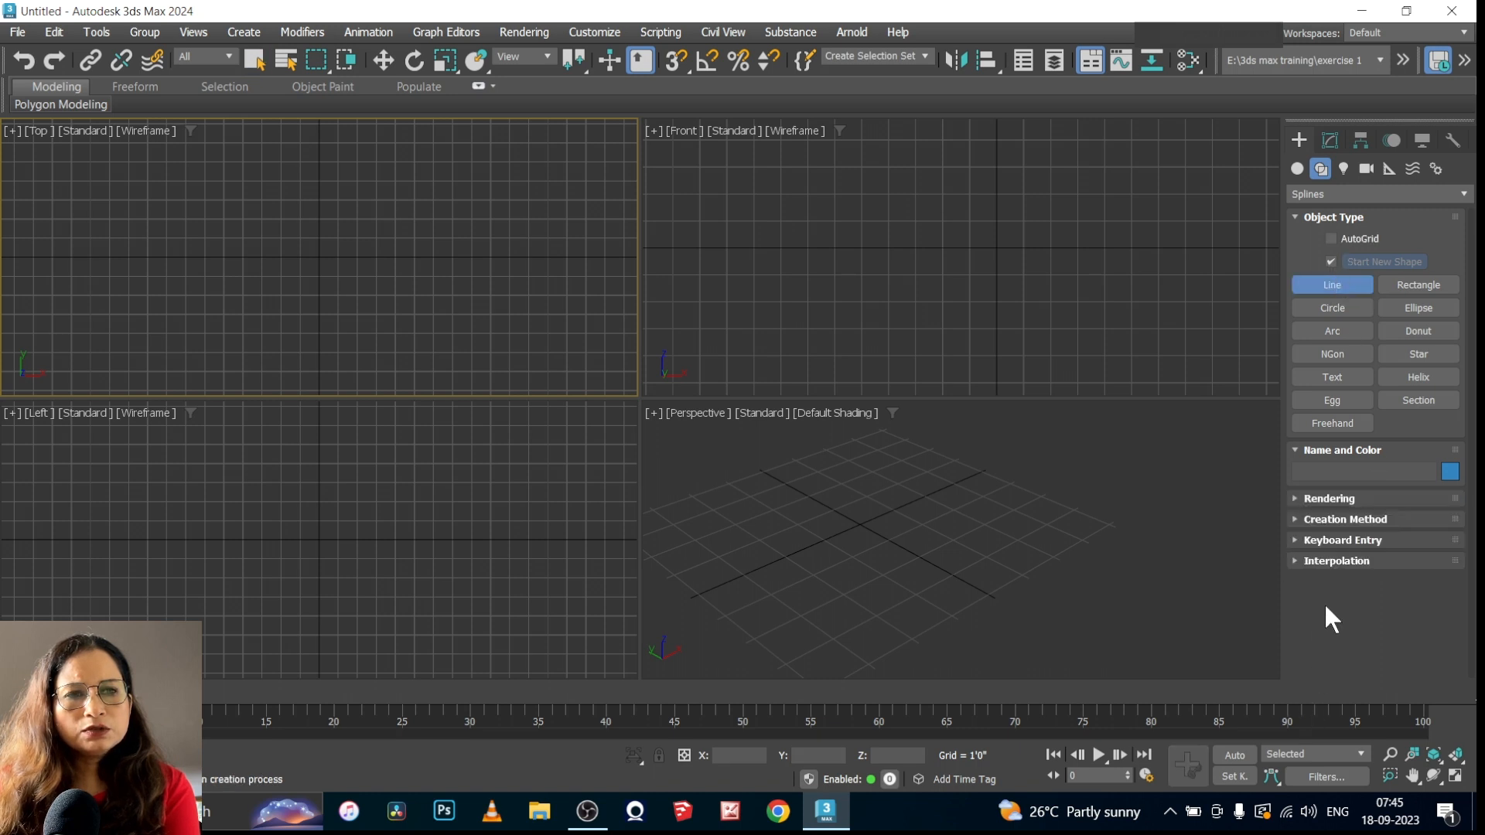
left_click(1293, 497)
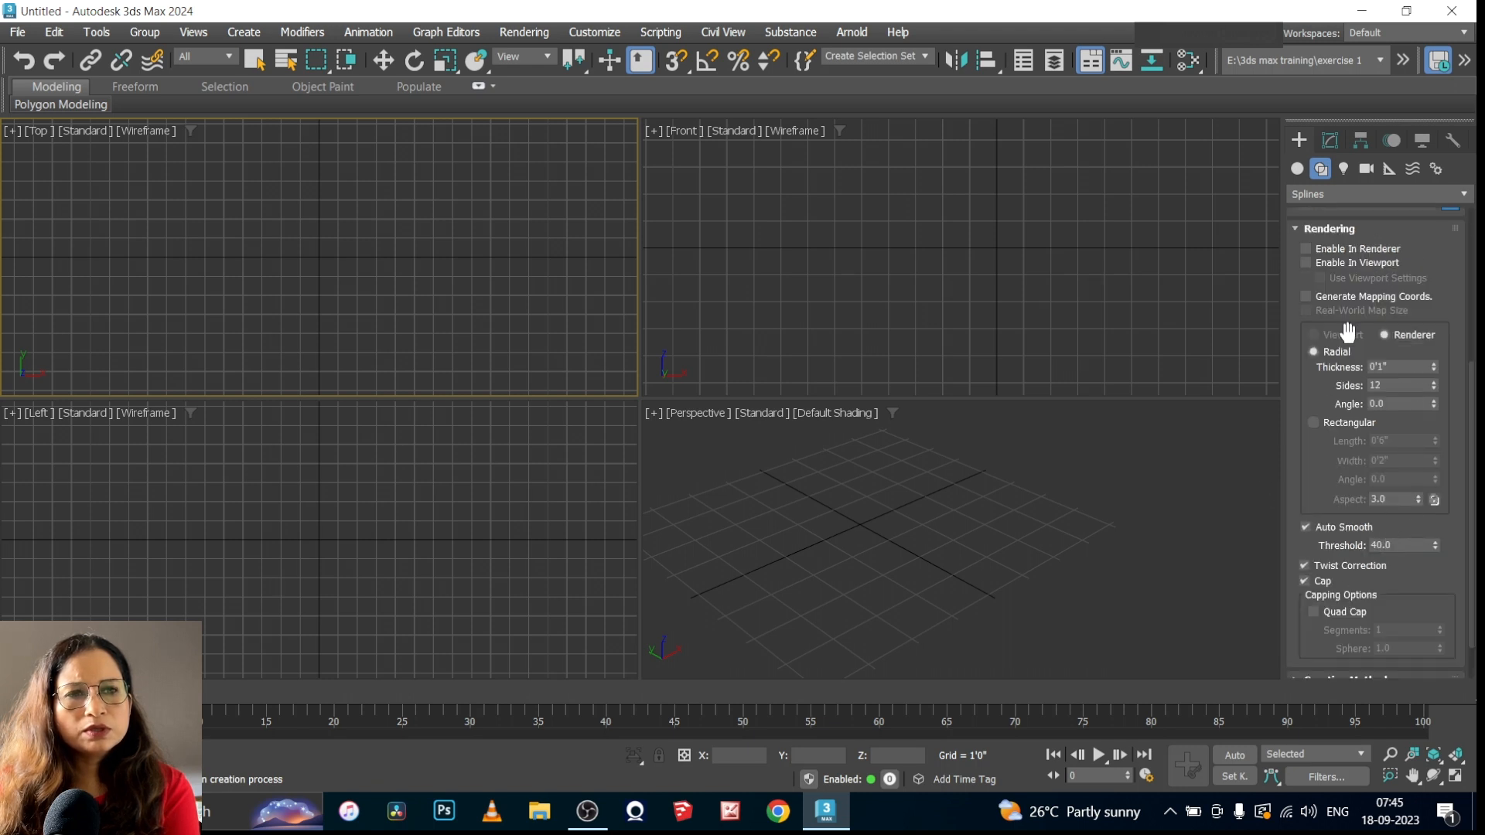
left_click(1296, 229)
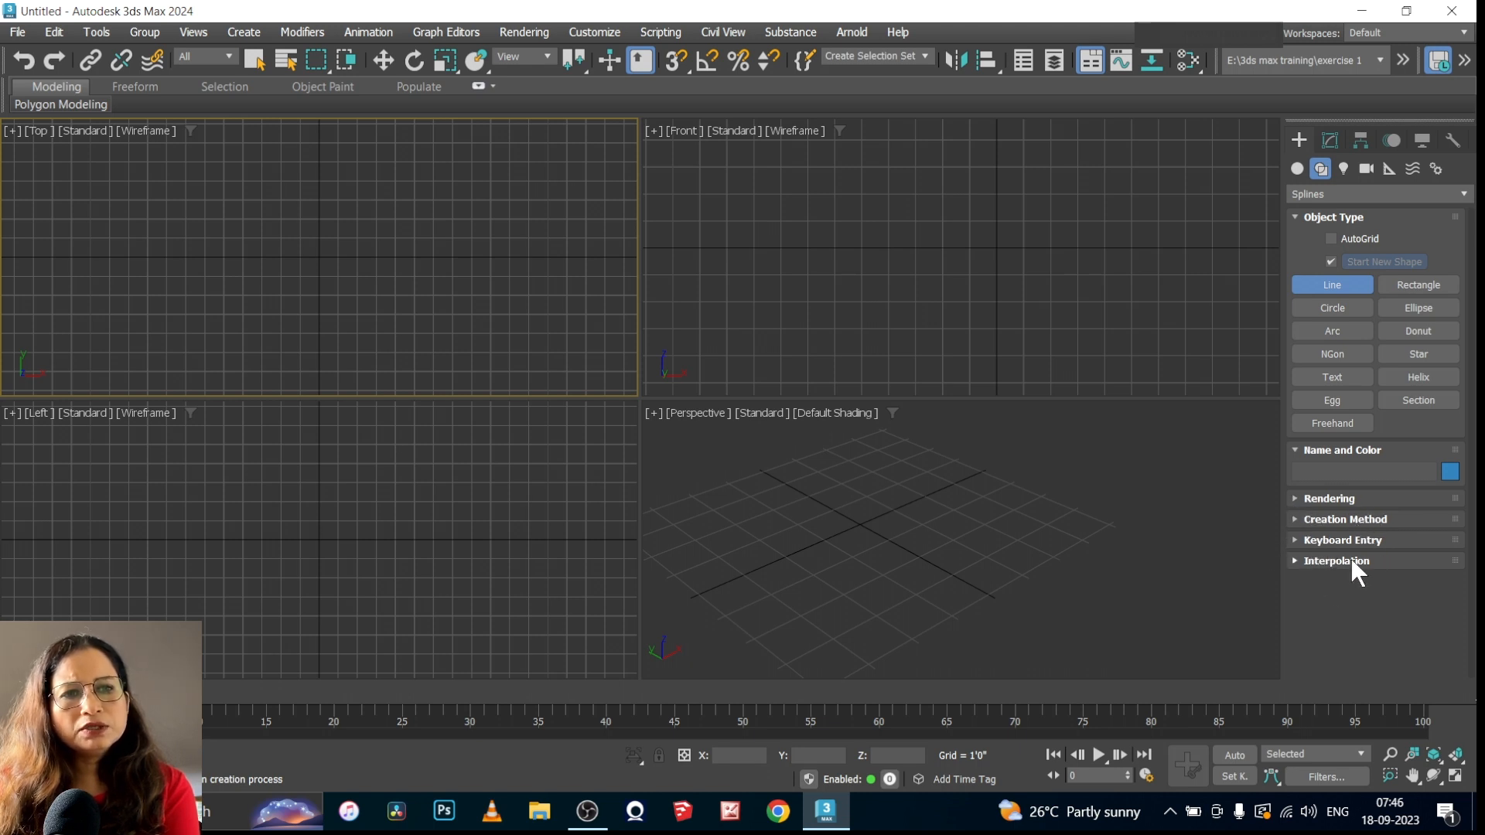
left_click(1294, 520)
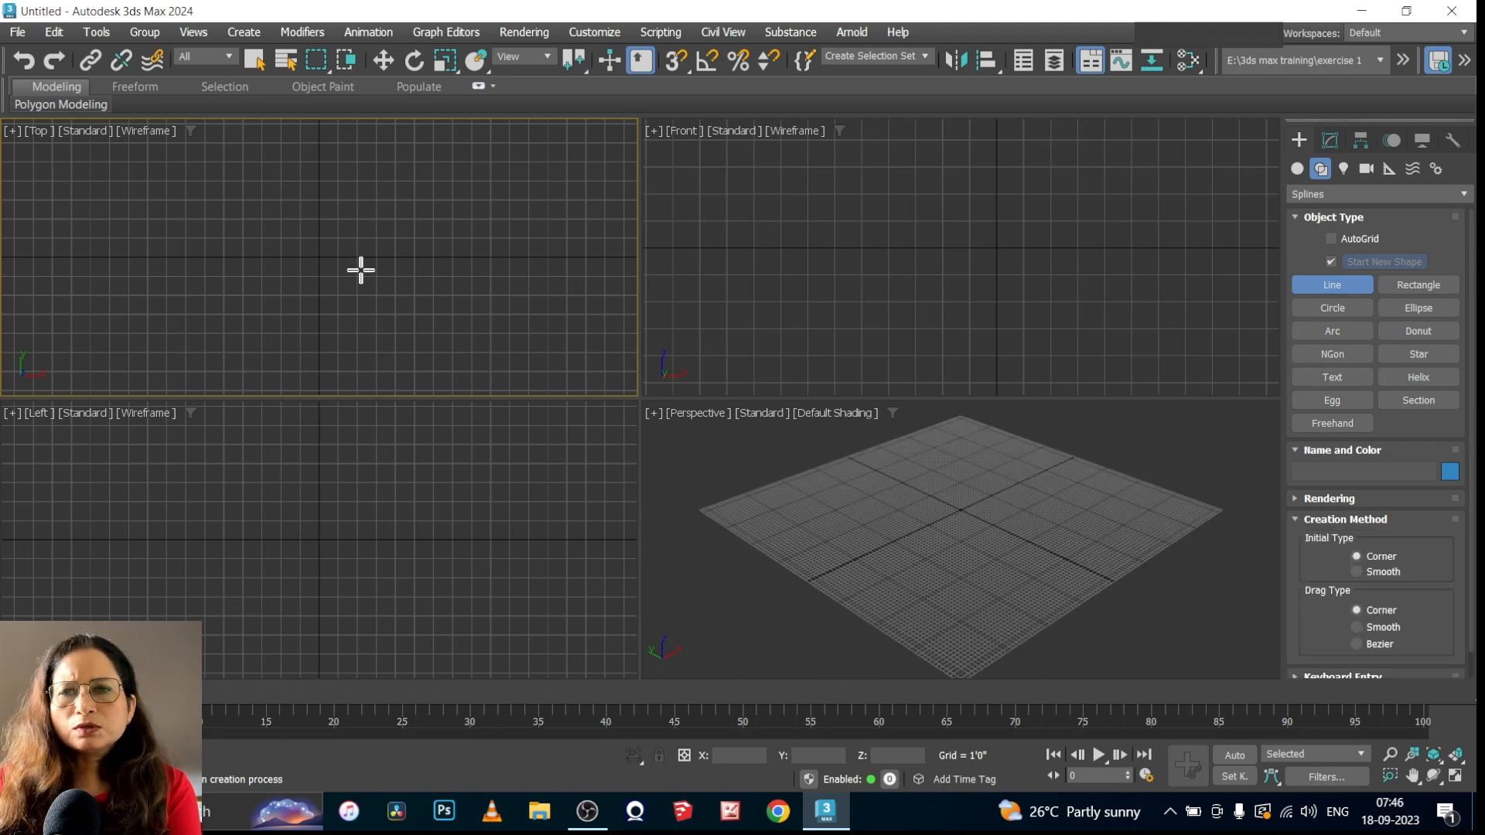
right_click(308, 245)
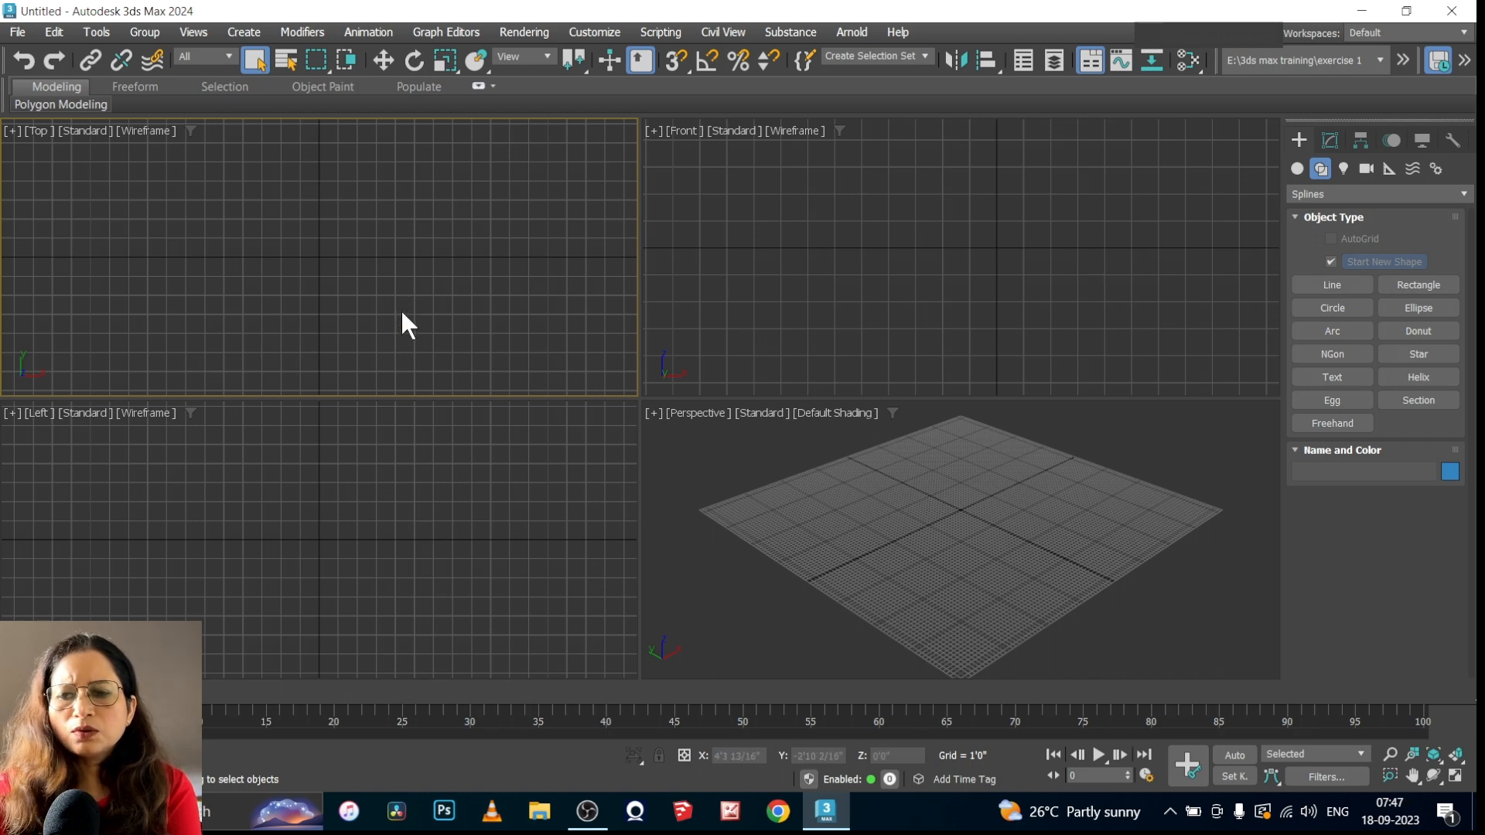
In the Top view, review the Grid and Snap Settings and turn on 3D snapping
key("alt+w")
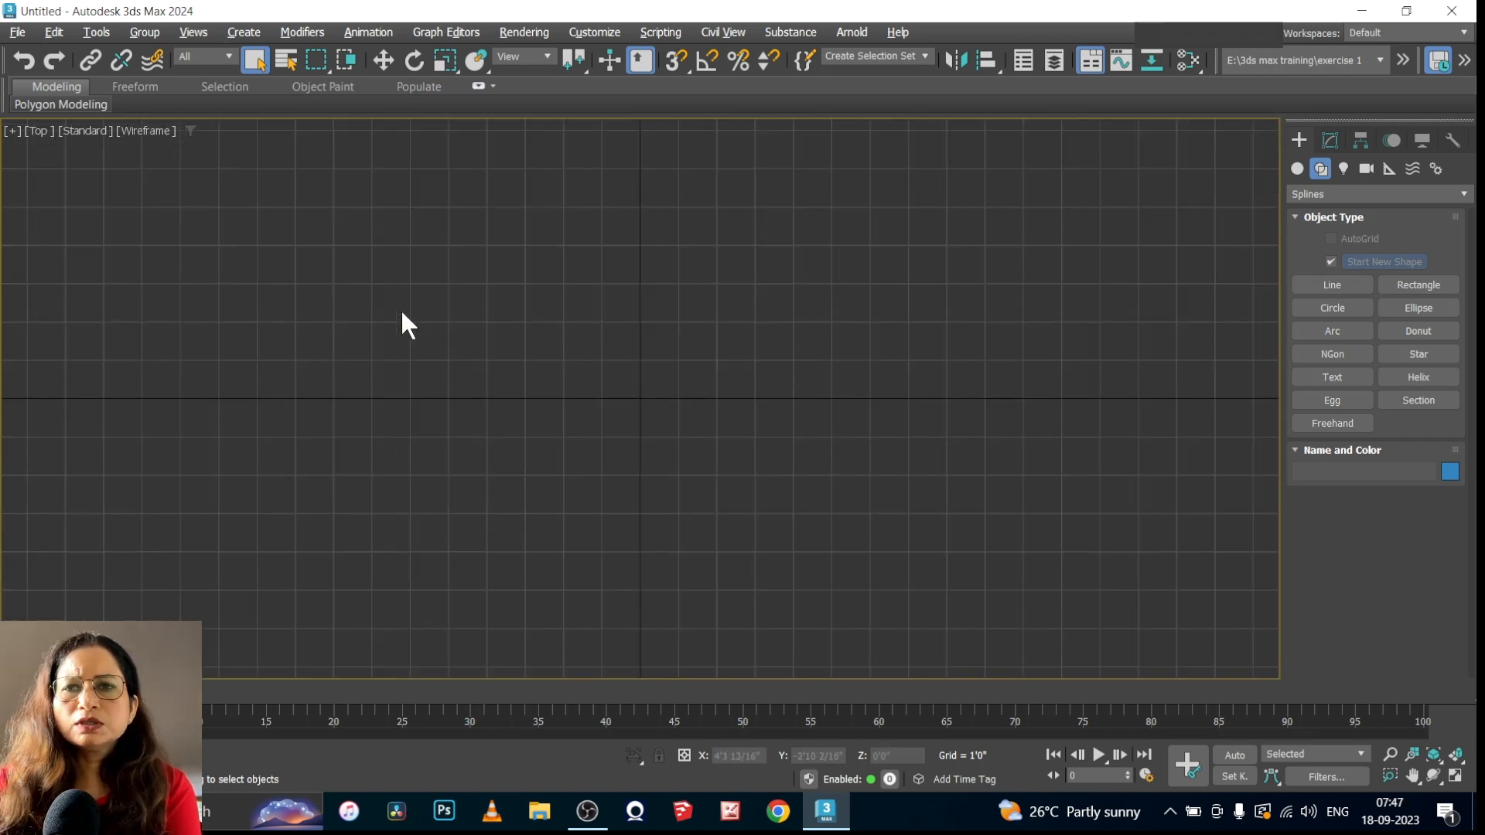
right_click(678, 62)
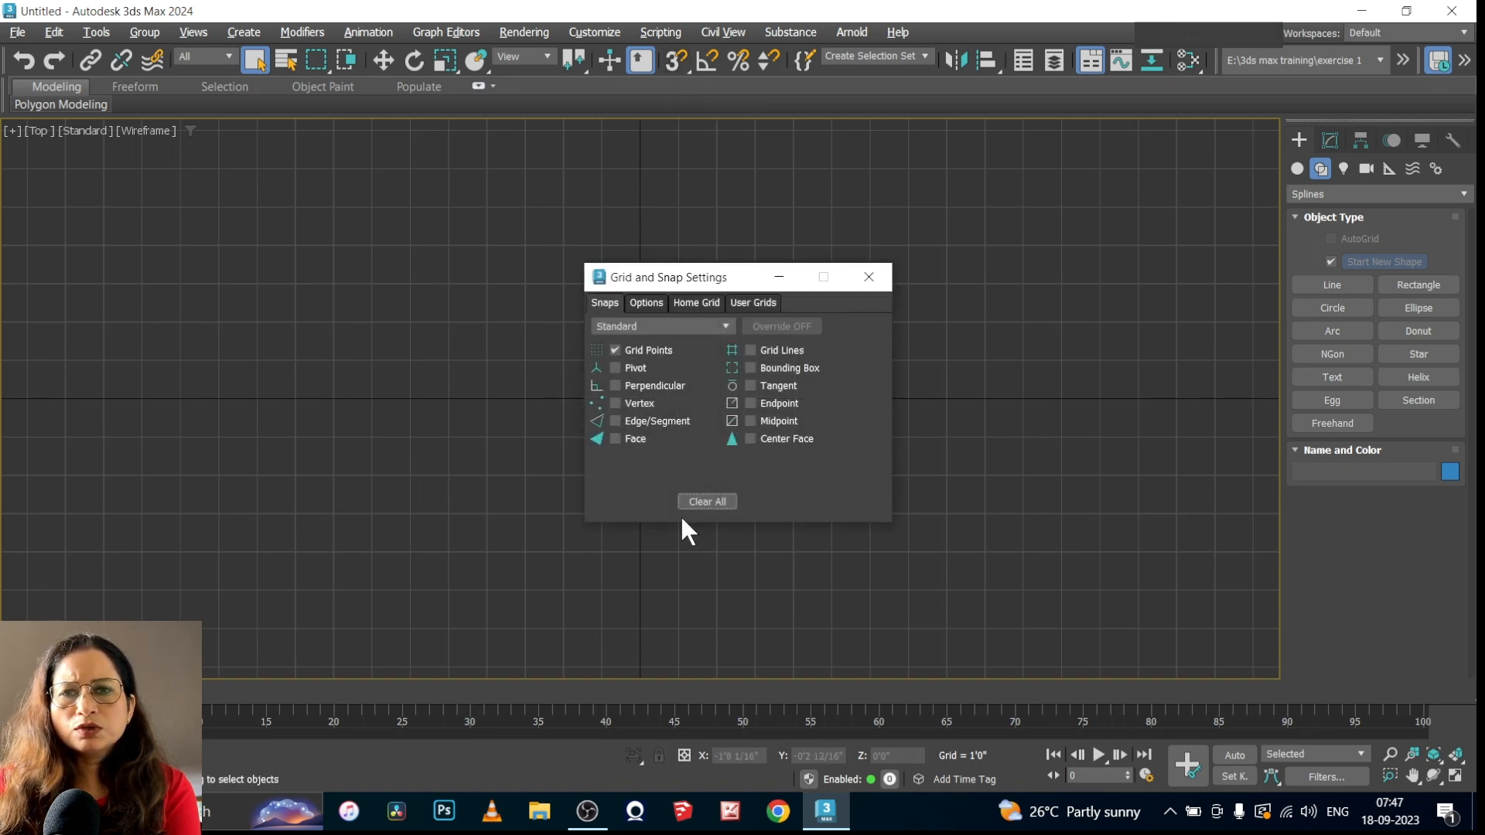
left_click(868, 276)
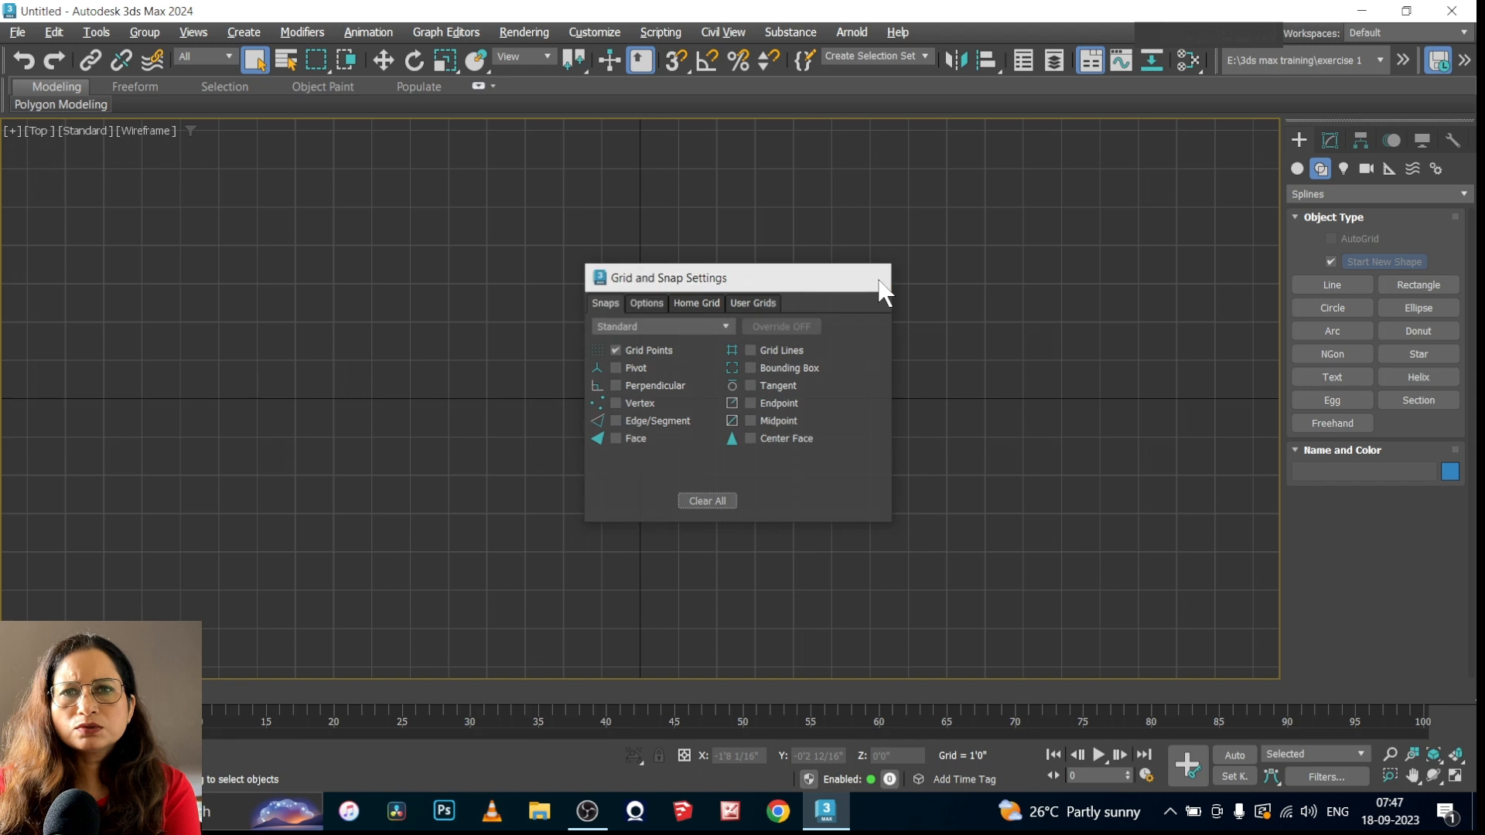
left_click(675, 60)
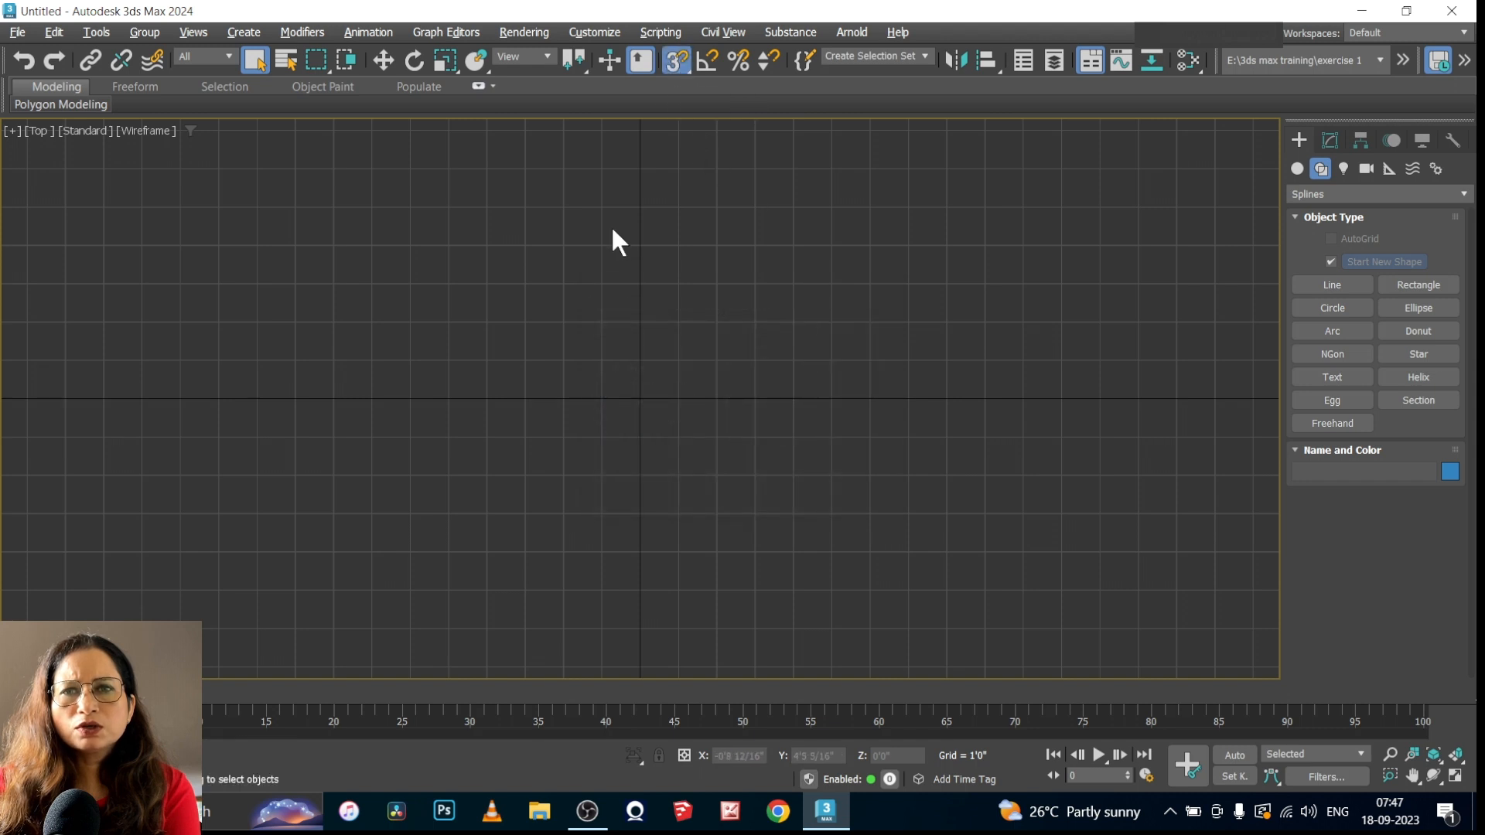
Draw a closed 8' by 6' rectangle with the Line tool, from (-8', 4') to (0', -2'), snapping to the grid
left_click(1331, 284)
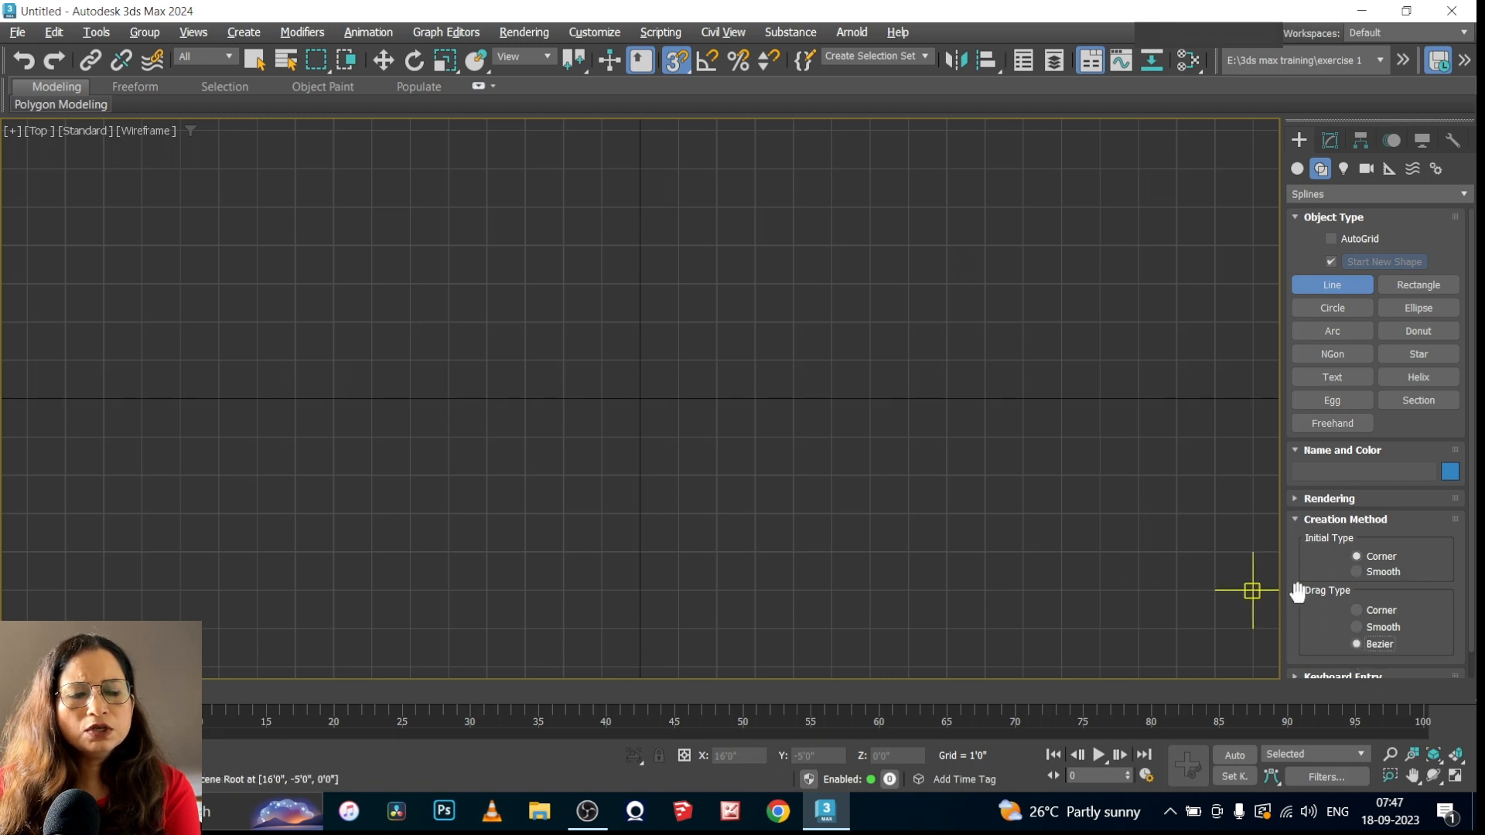
left_click(332, 246)
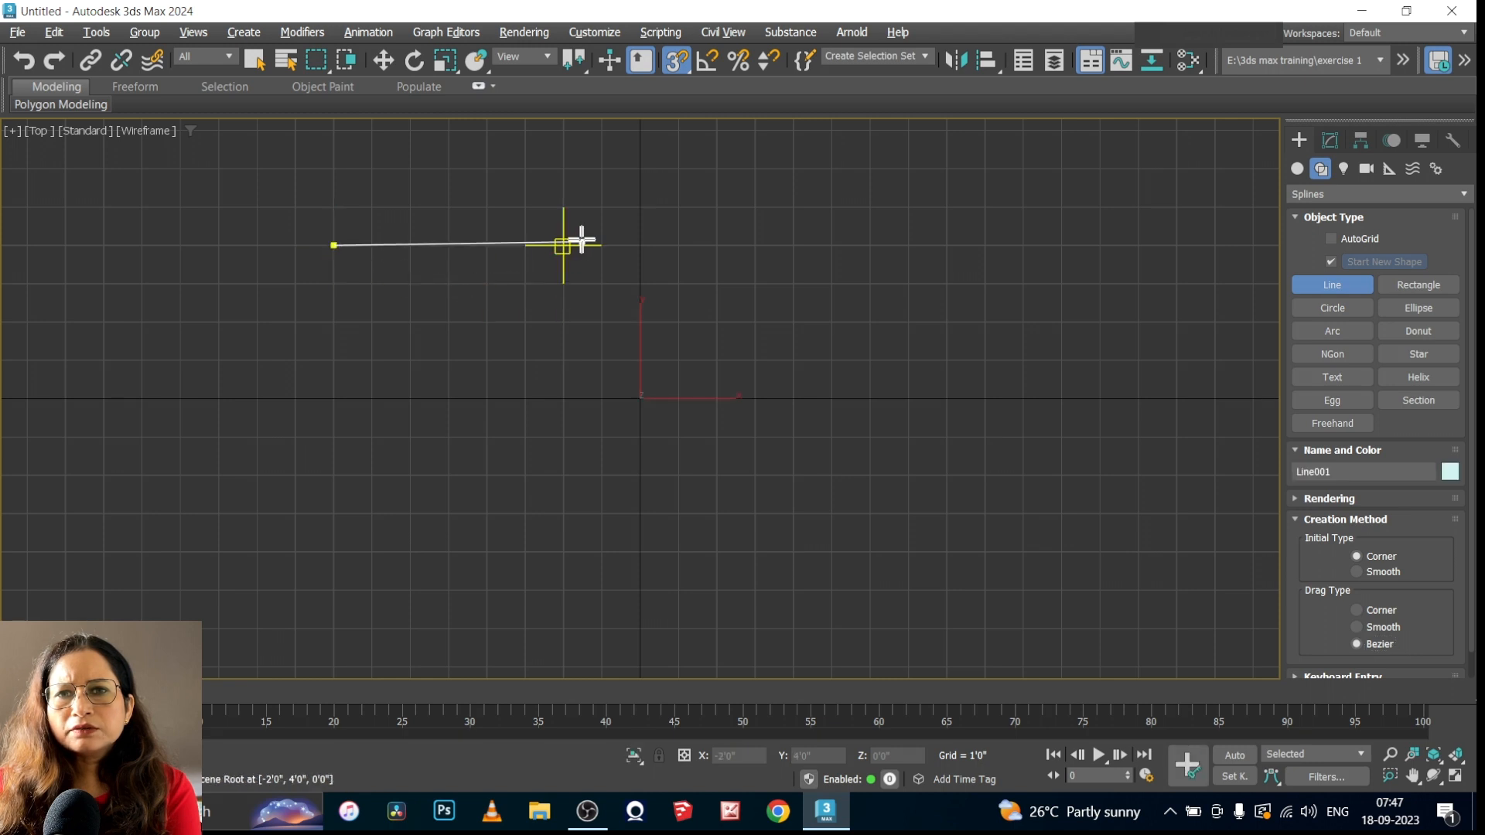
left_click(640, 245)
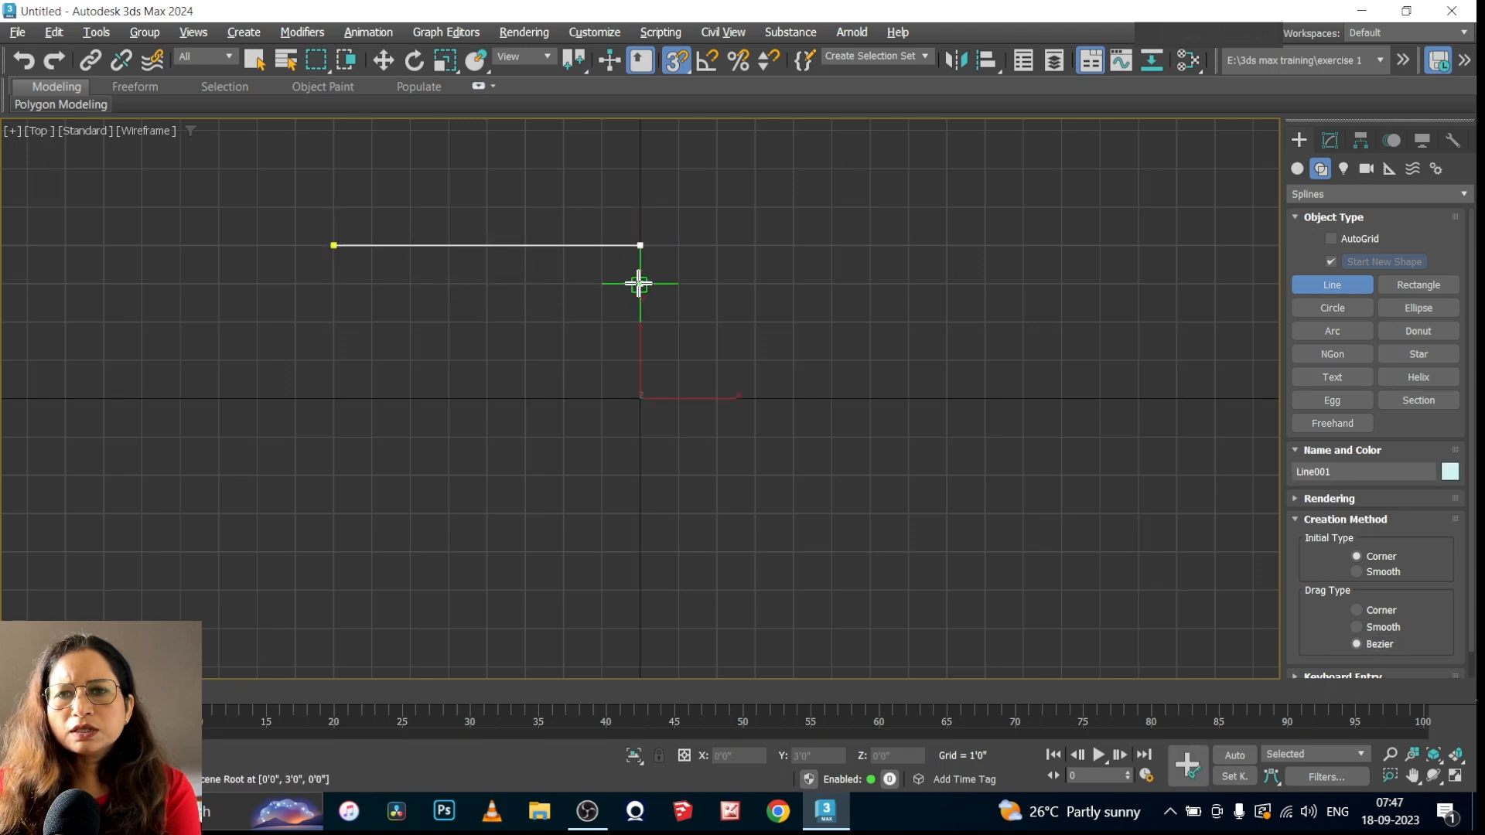
left_click(639, 475)
left_click(329, 474)
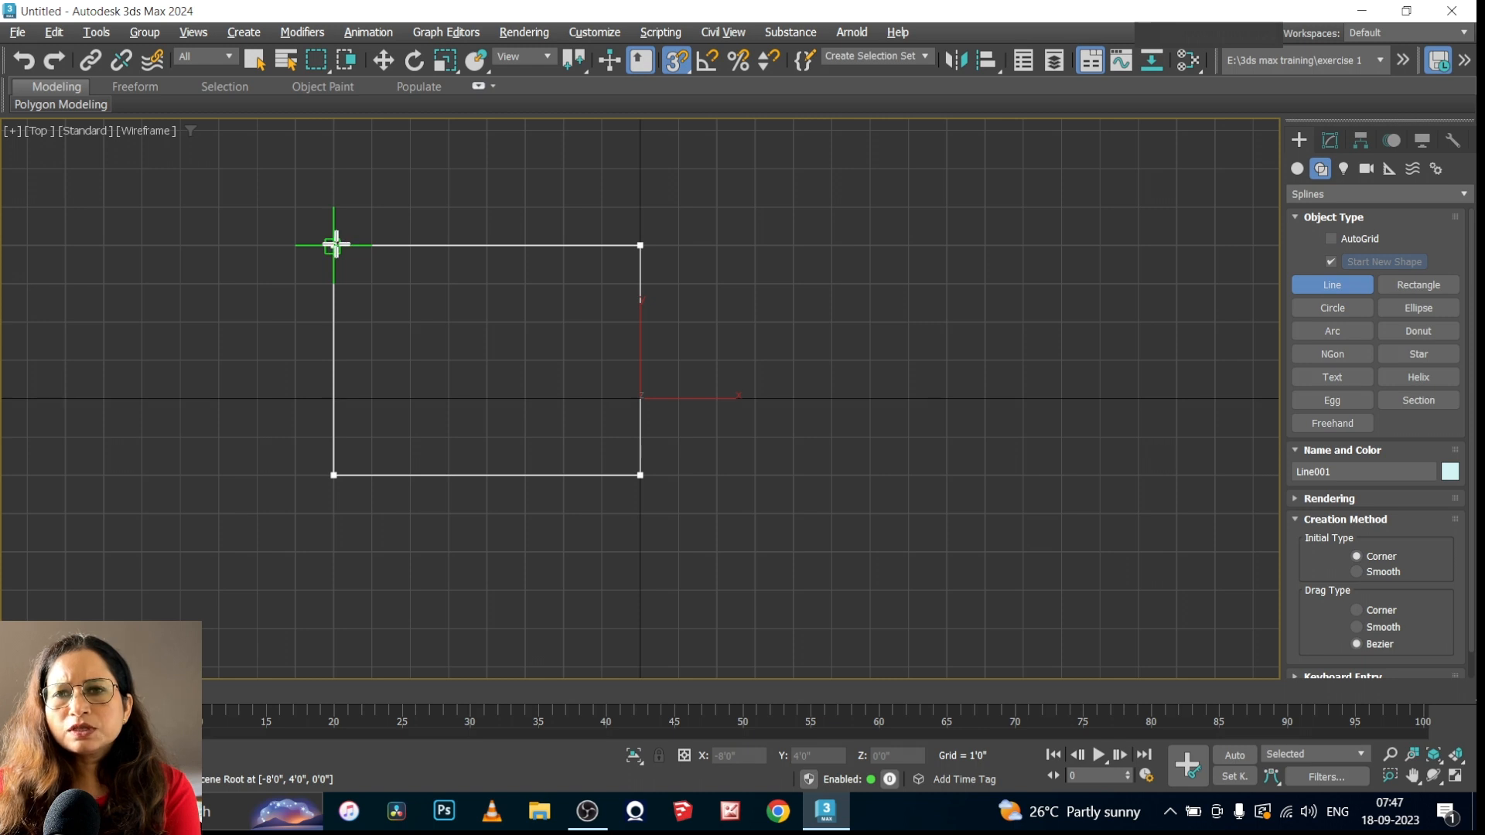
left_click(334, 245)
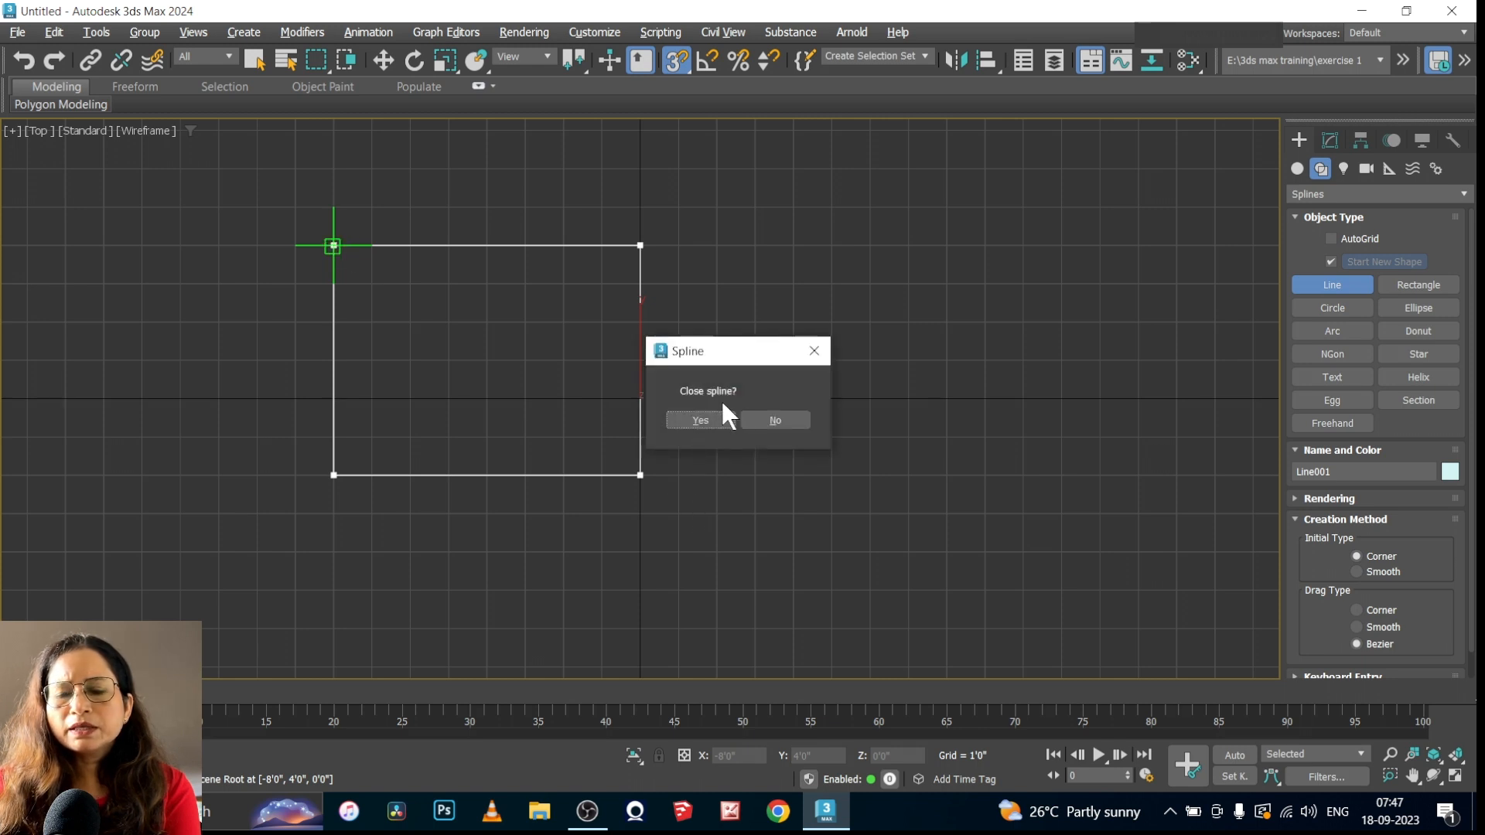
left_click(699, 418)
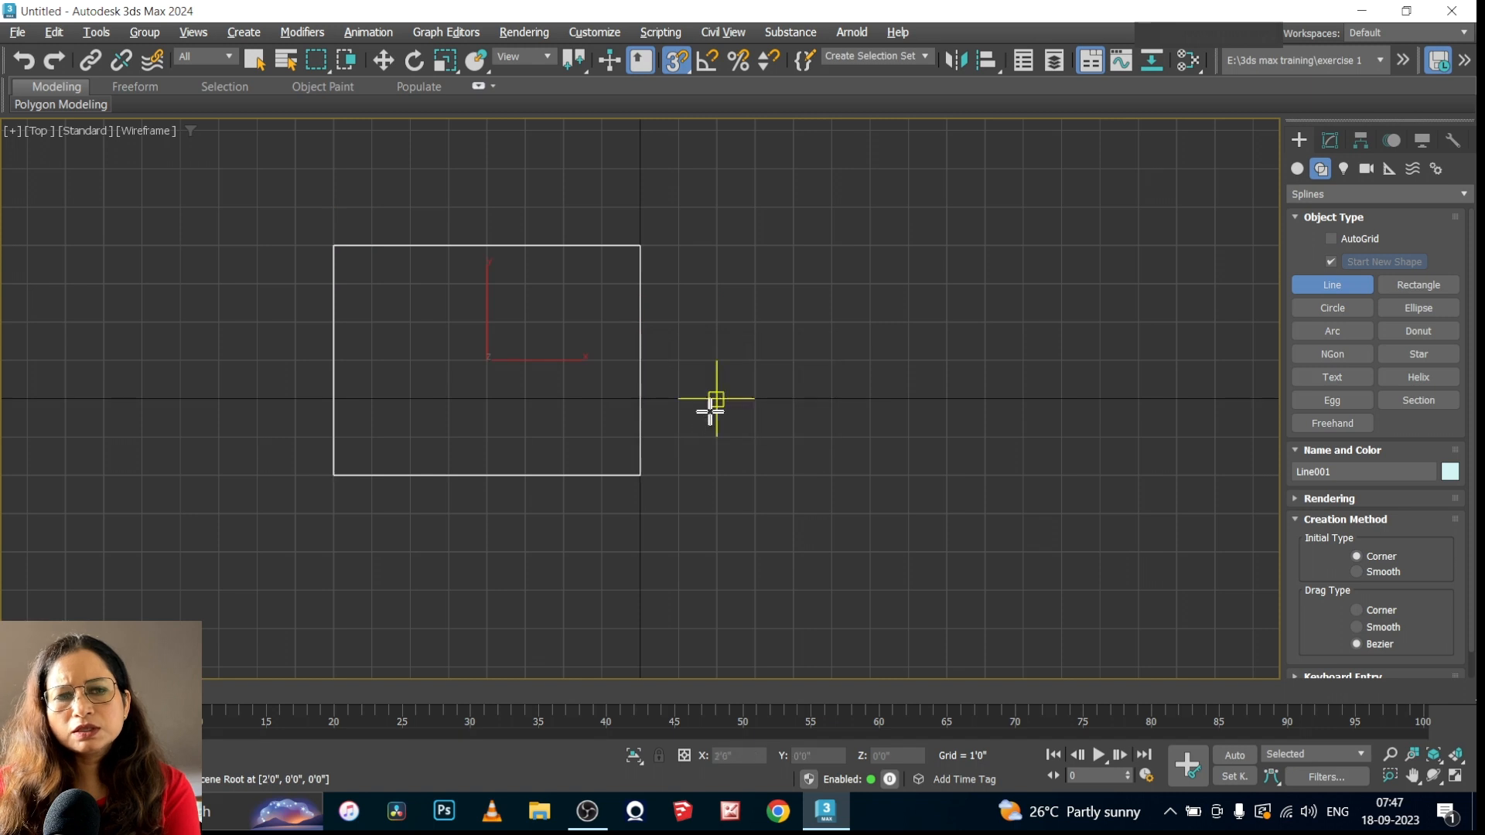
Draw a closed four-point line beside the rectangle, starting at (2', 4'), with Bezier curves at the second and fourth points
scroll(437, 510, "down", 2)
scroll(437, 510, "down", 1)
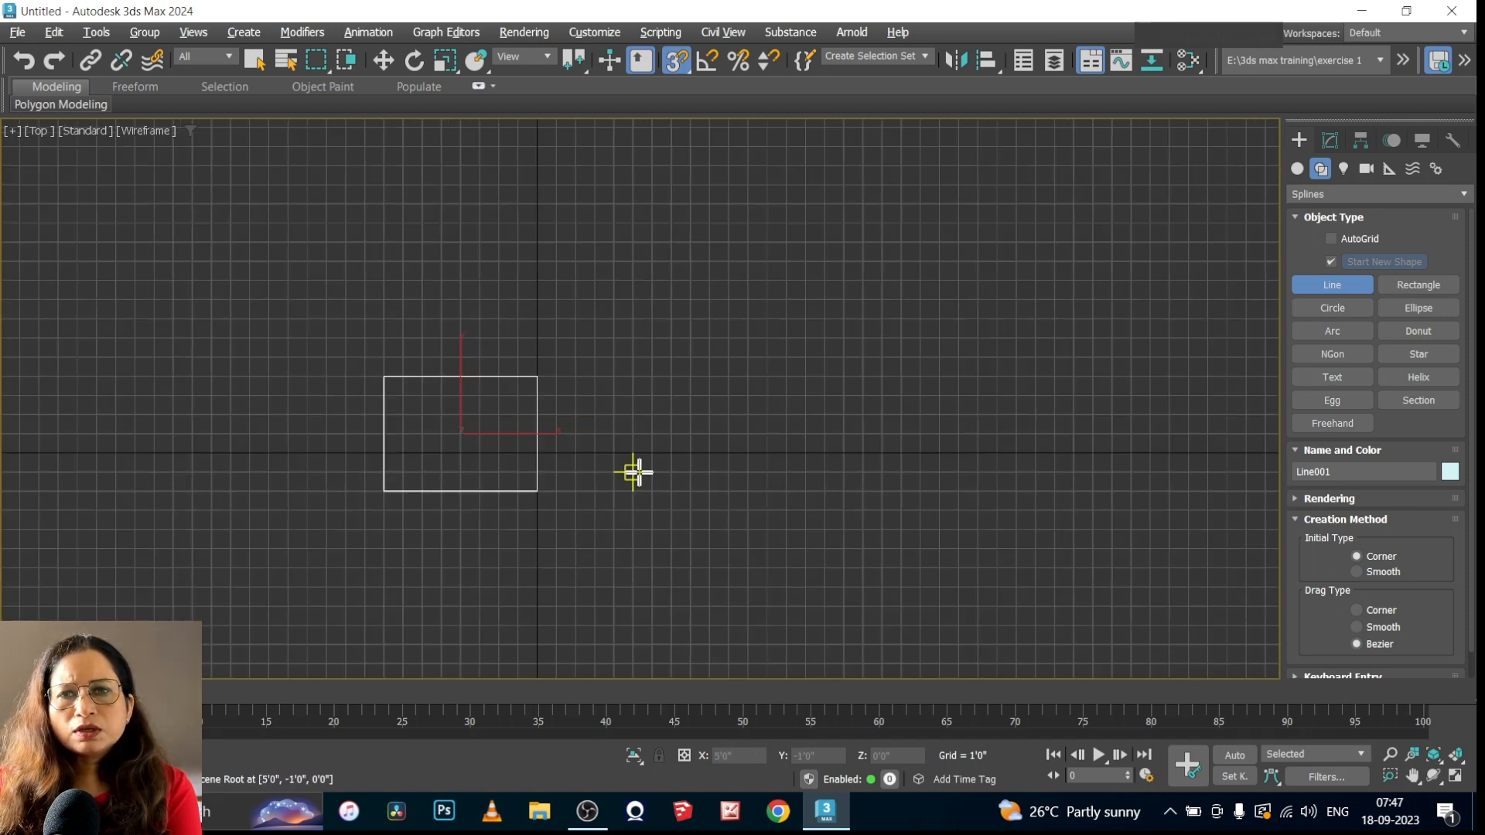
scroll(490, 492, "up", 1)
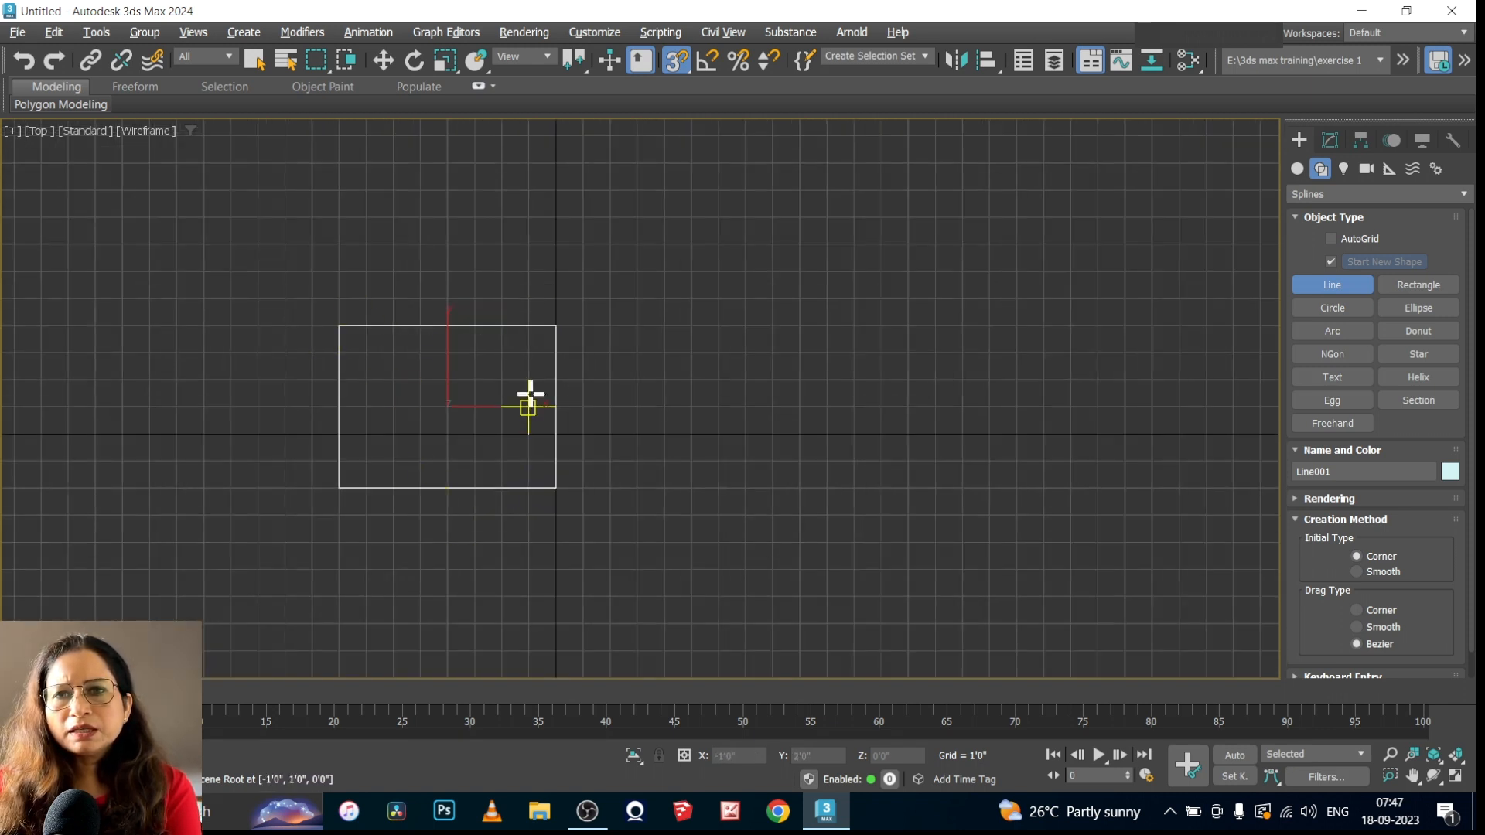
left_click(611, 325)
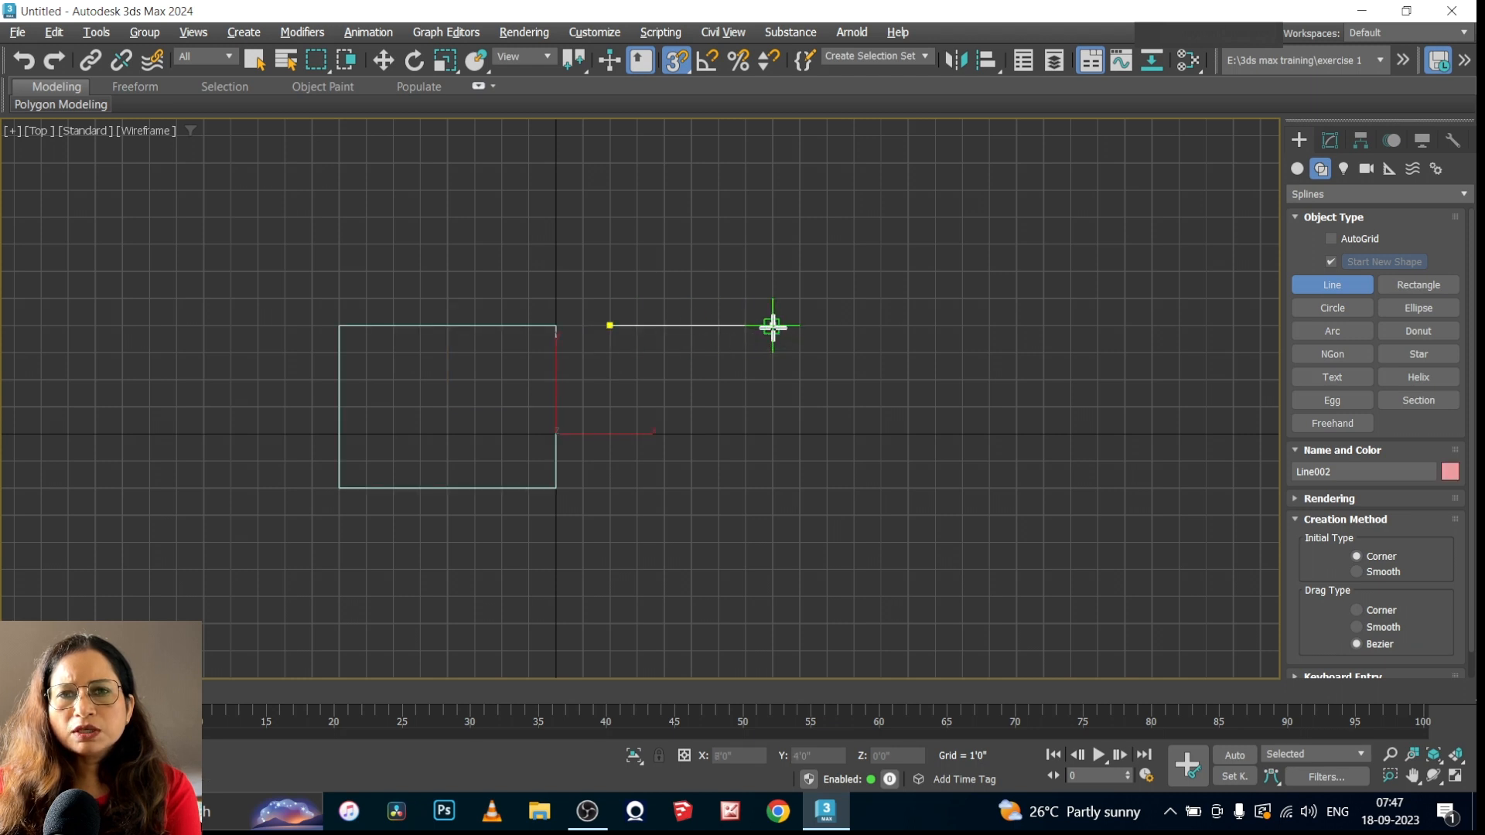
left_click_drag(772, 326, 771, 424)
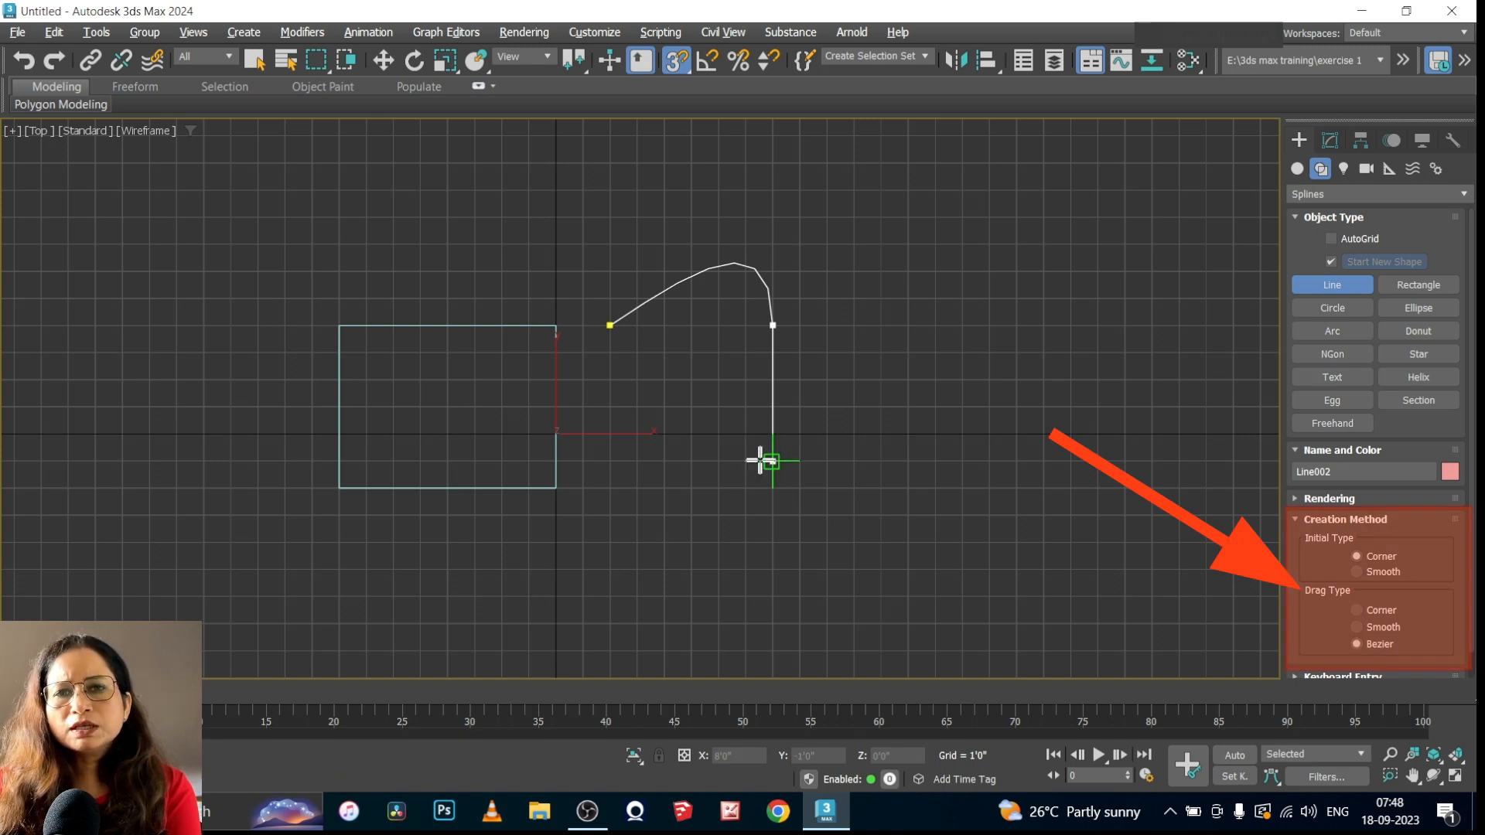
left_click(773, 461)
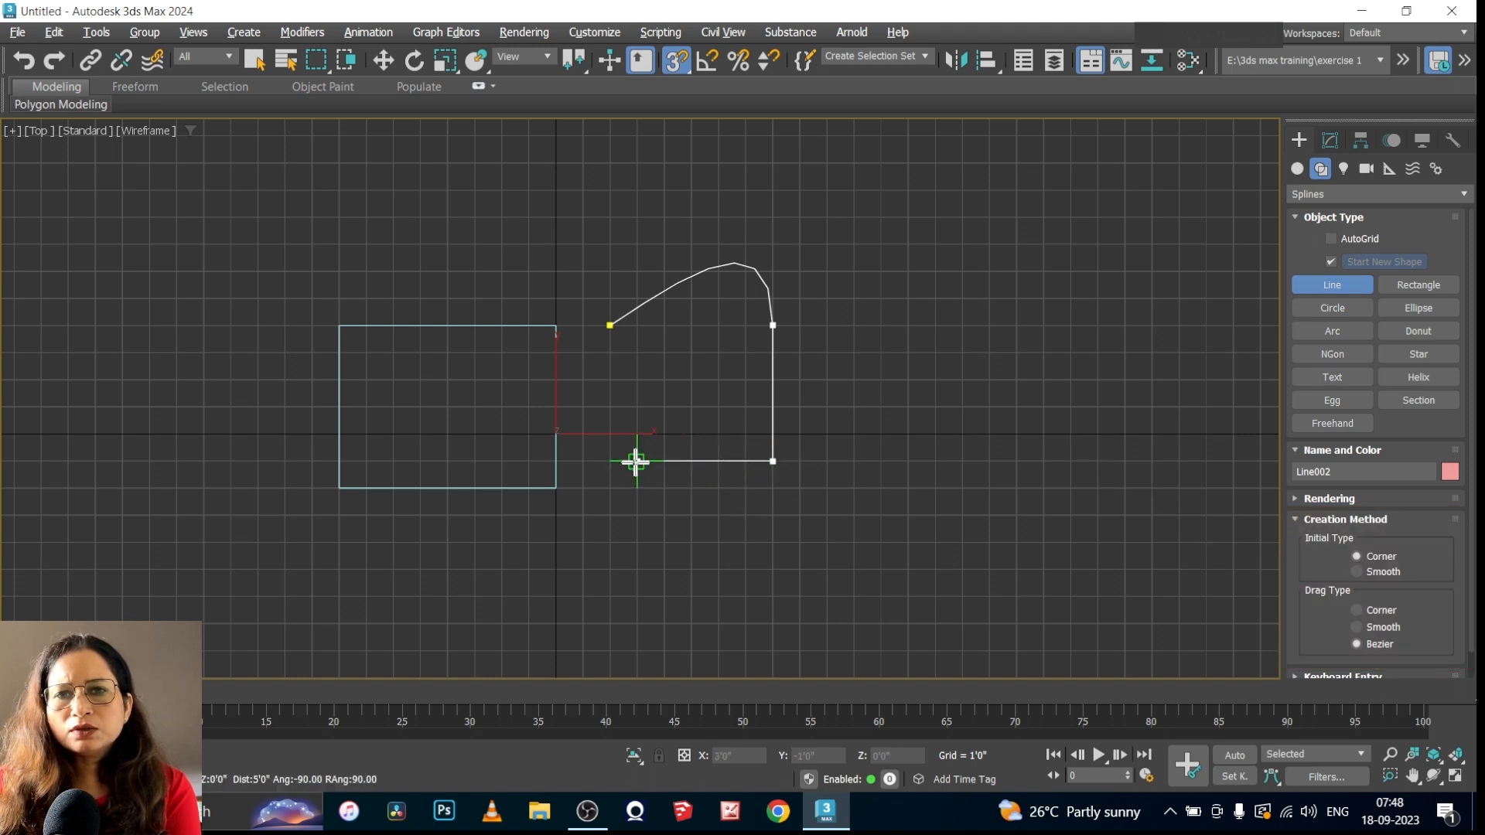
left_click_drag(636, 461, 610, 326)
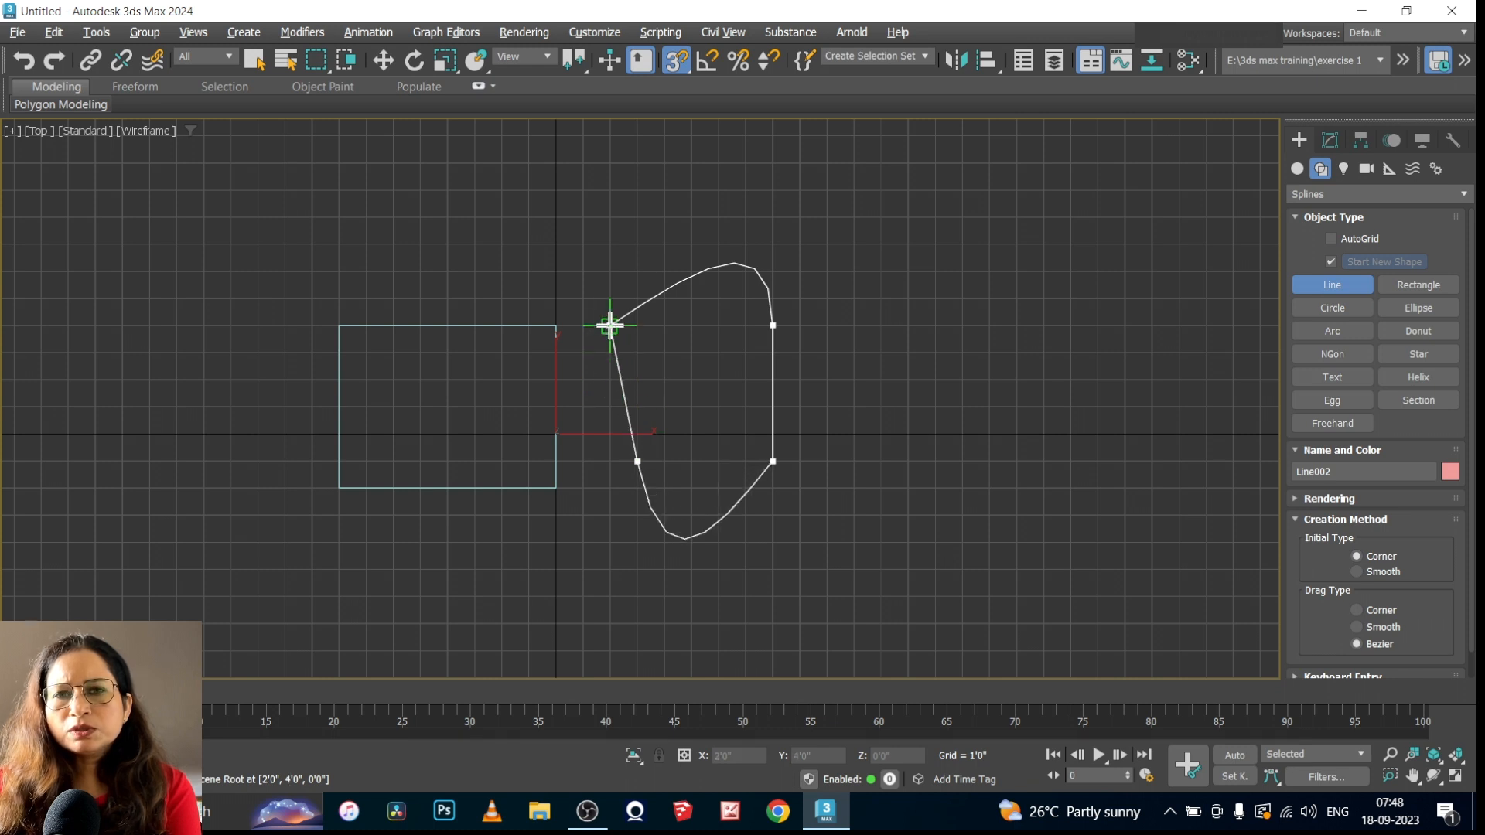
left_click(610, 326)
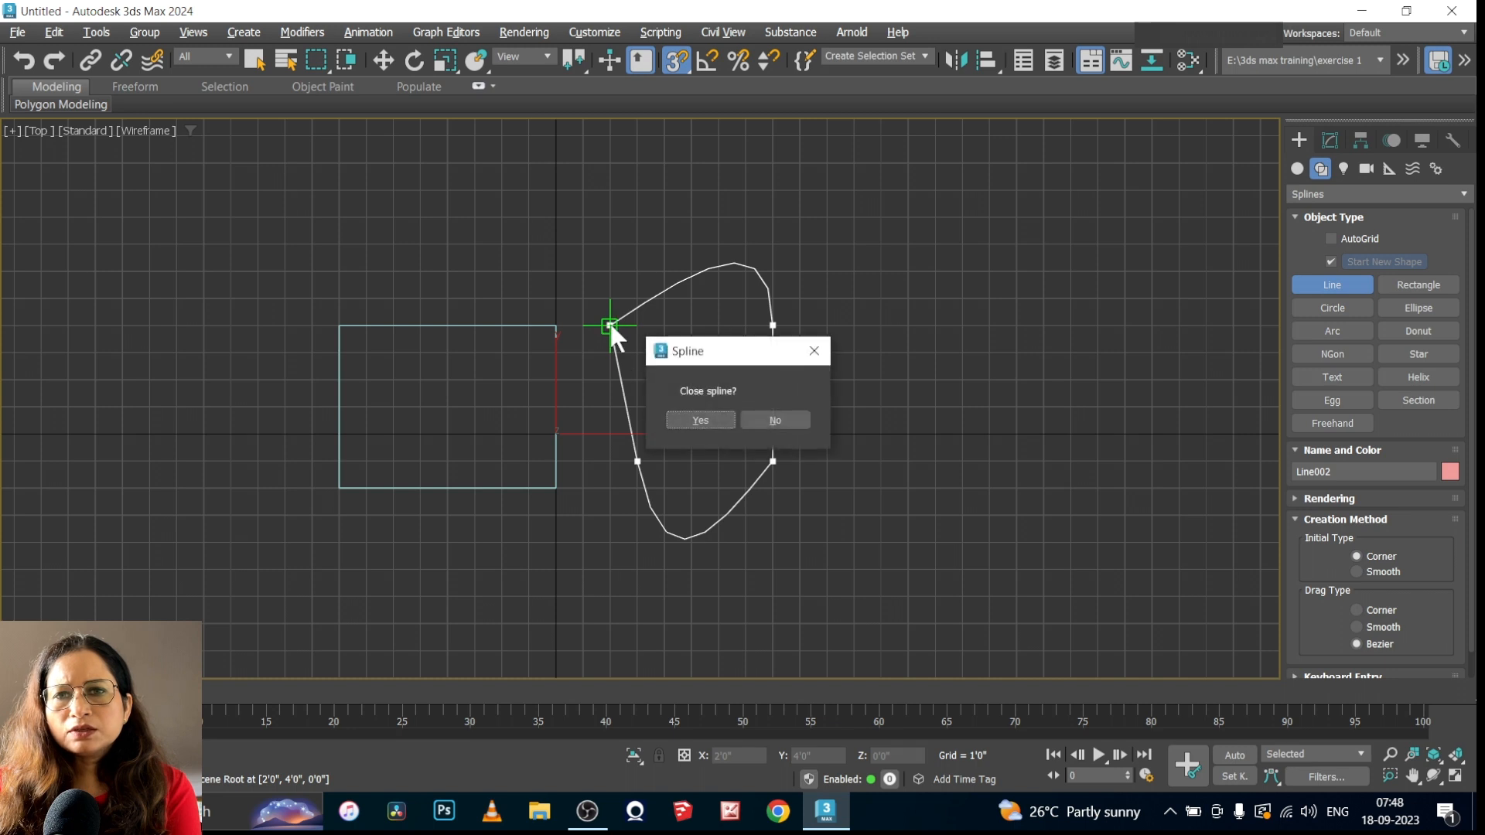
left_click(702, 416)
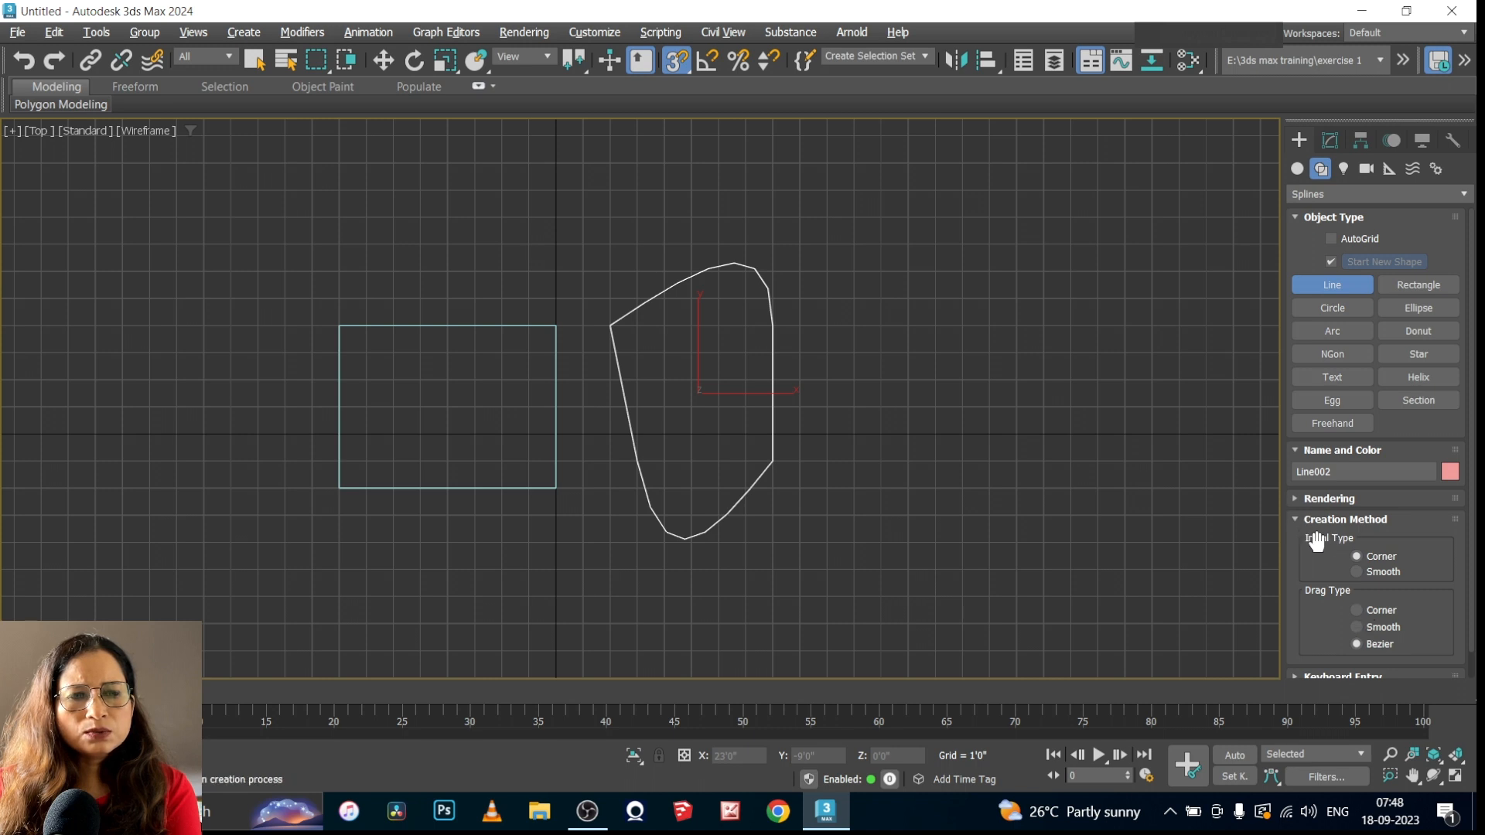
Set the line's drag type to Corner and draw a closed 7' square starting at (13', 3')
left_click(1356, 609)
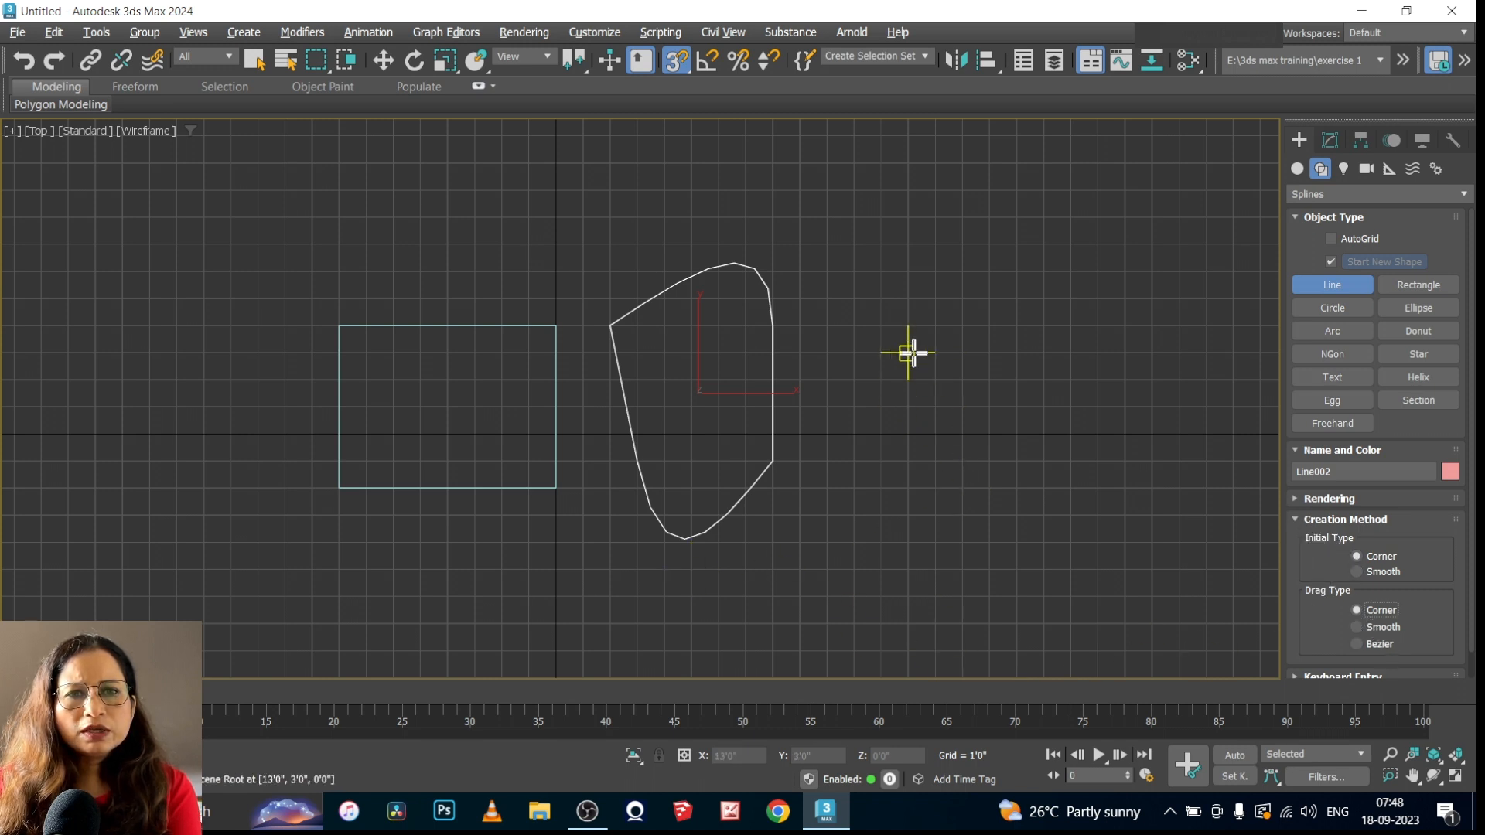
left_click(908, 353)
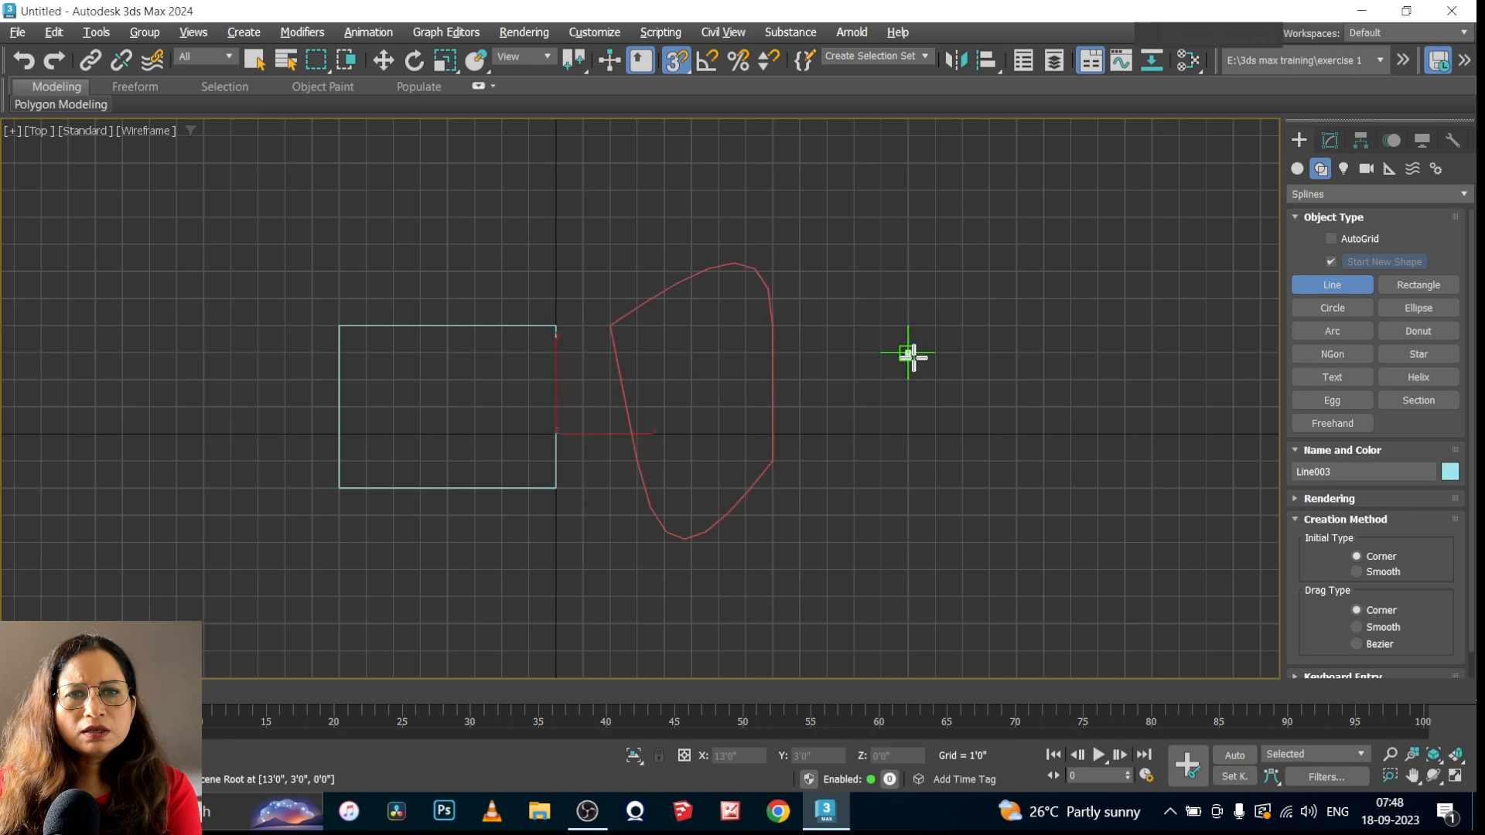
left_click(1097, 353)
left_click(1098, 541)
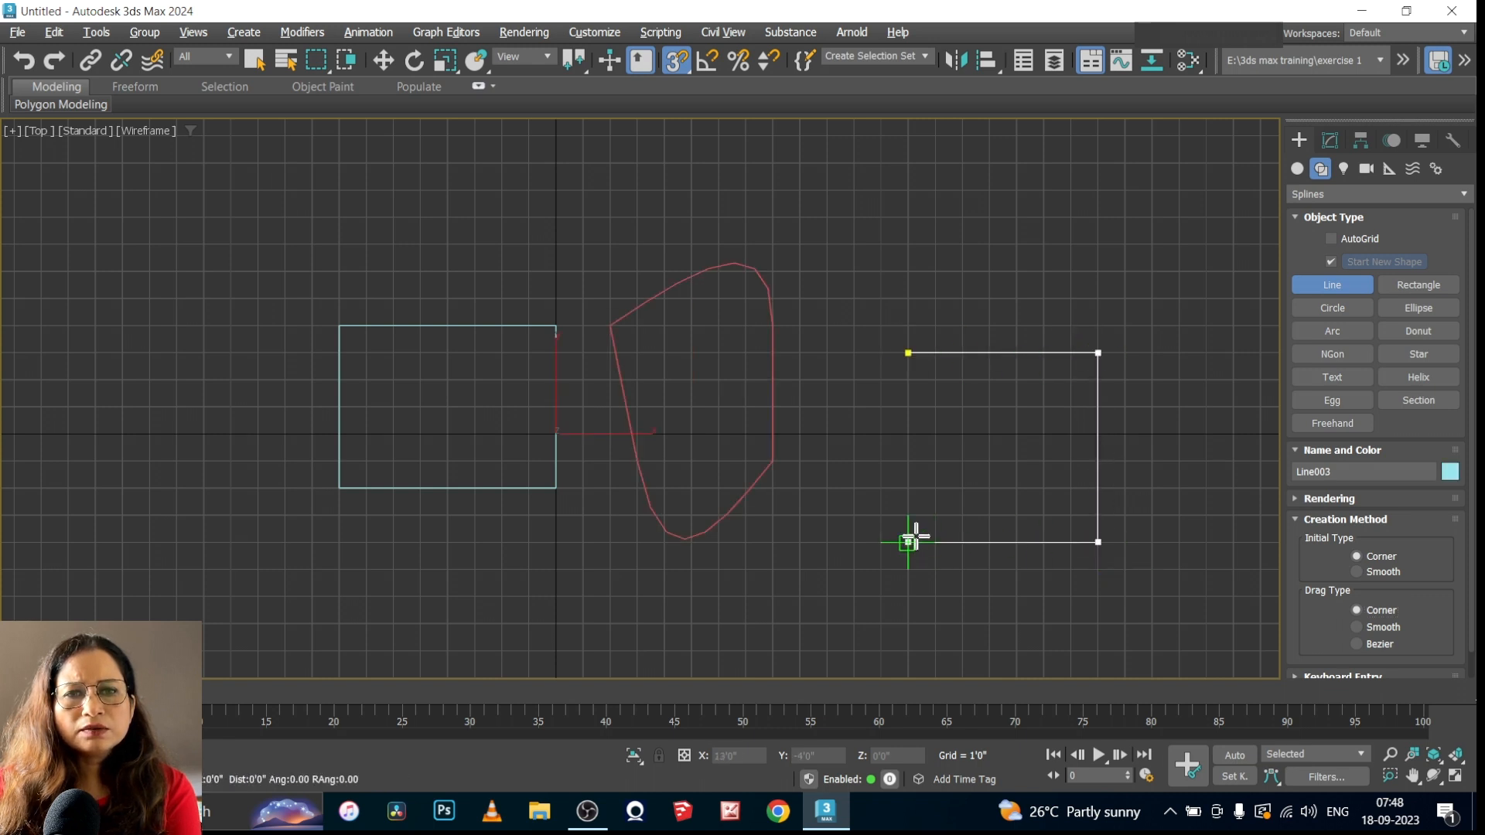
left_click(907, 541)
Delete all three shapes from the scene
left_click_drag(994, 269, 260, 619)
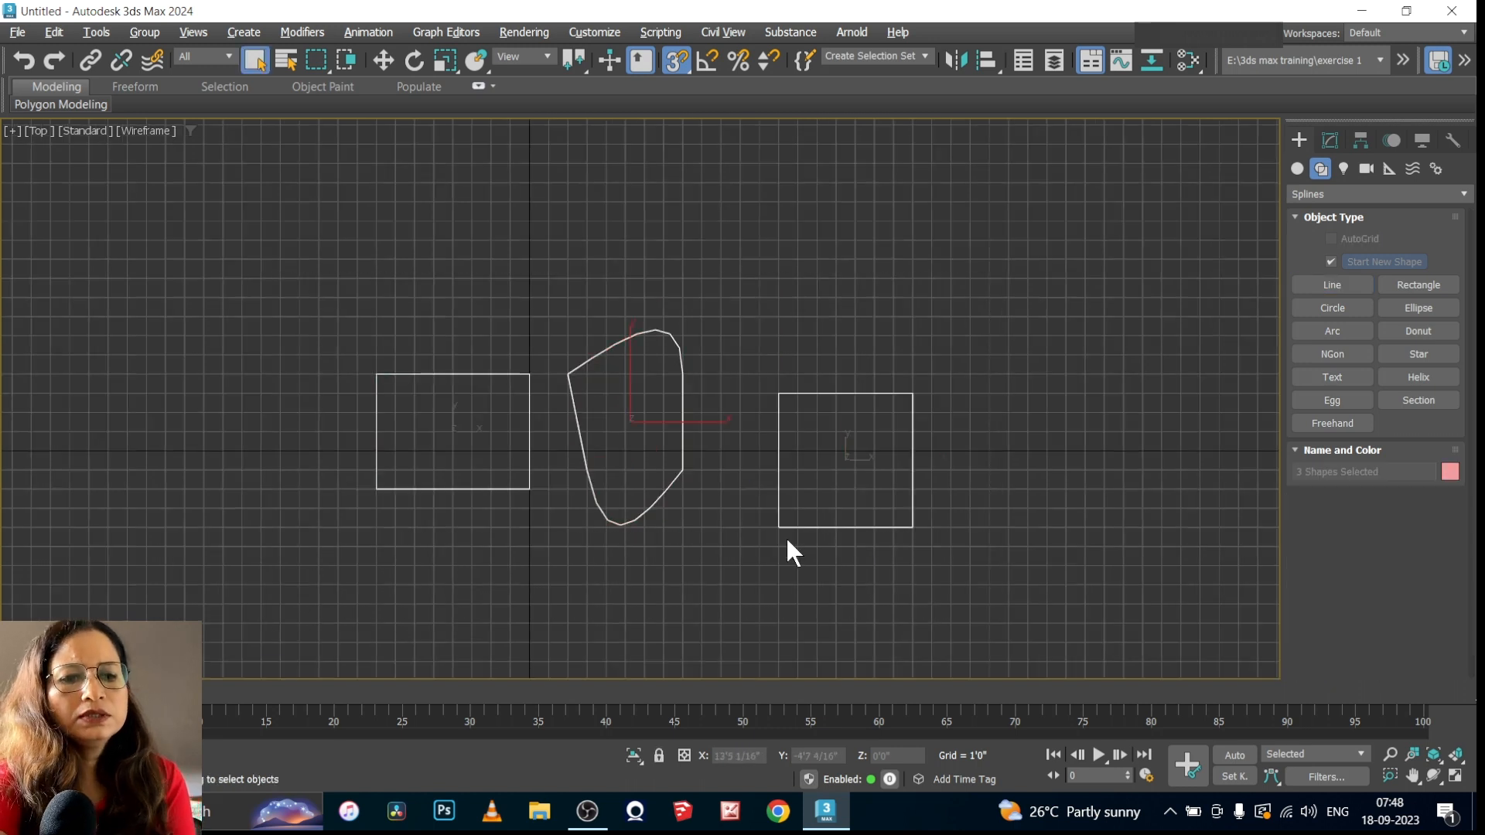
key("Delete")
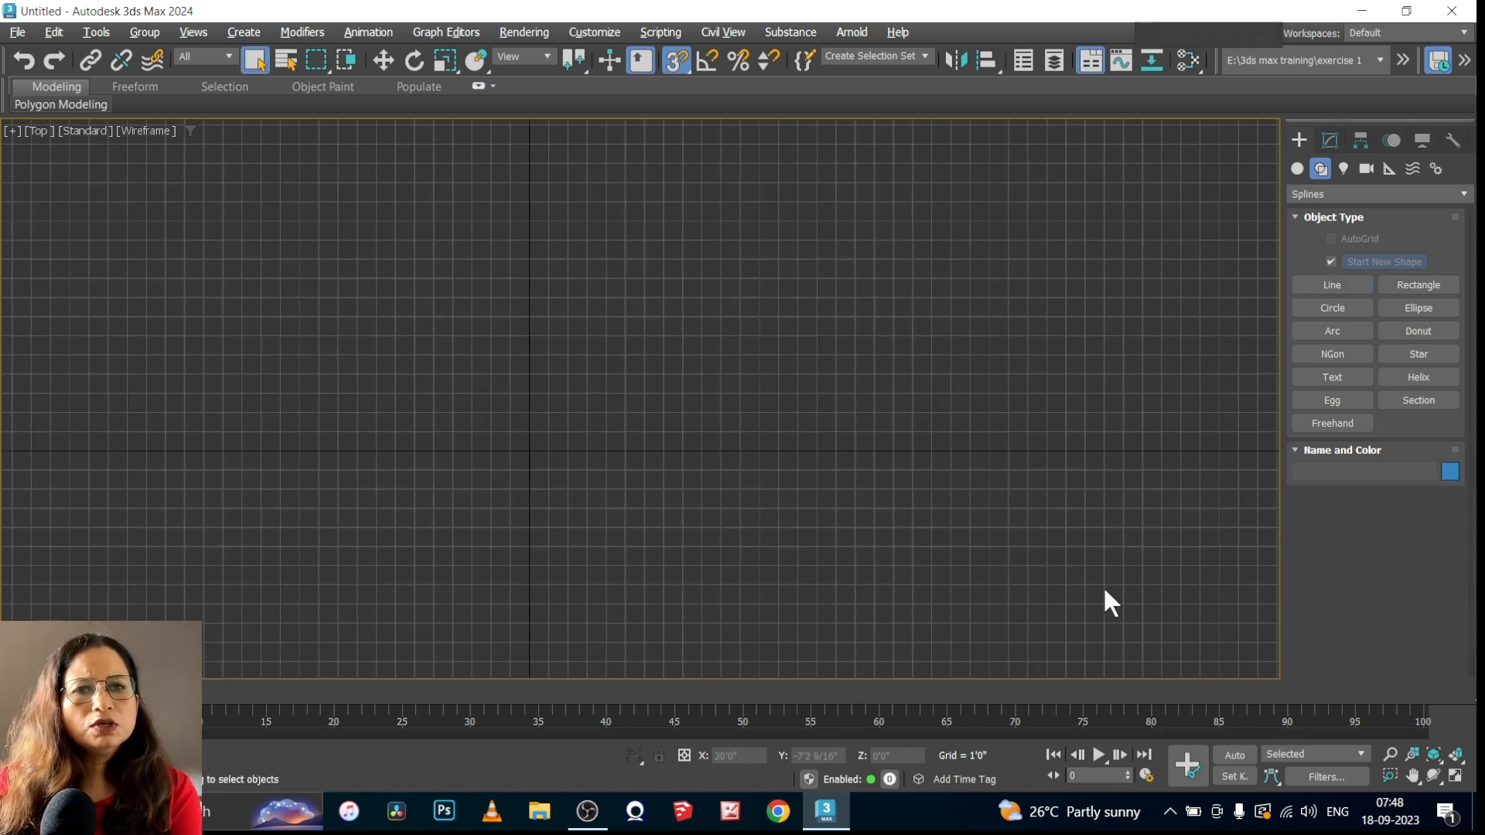
Begin a new line by Keyboard Entry, adding points at the origin and at X 2', Y 0', Z 0'
left_click(1318, 284)
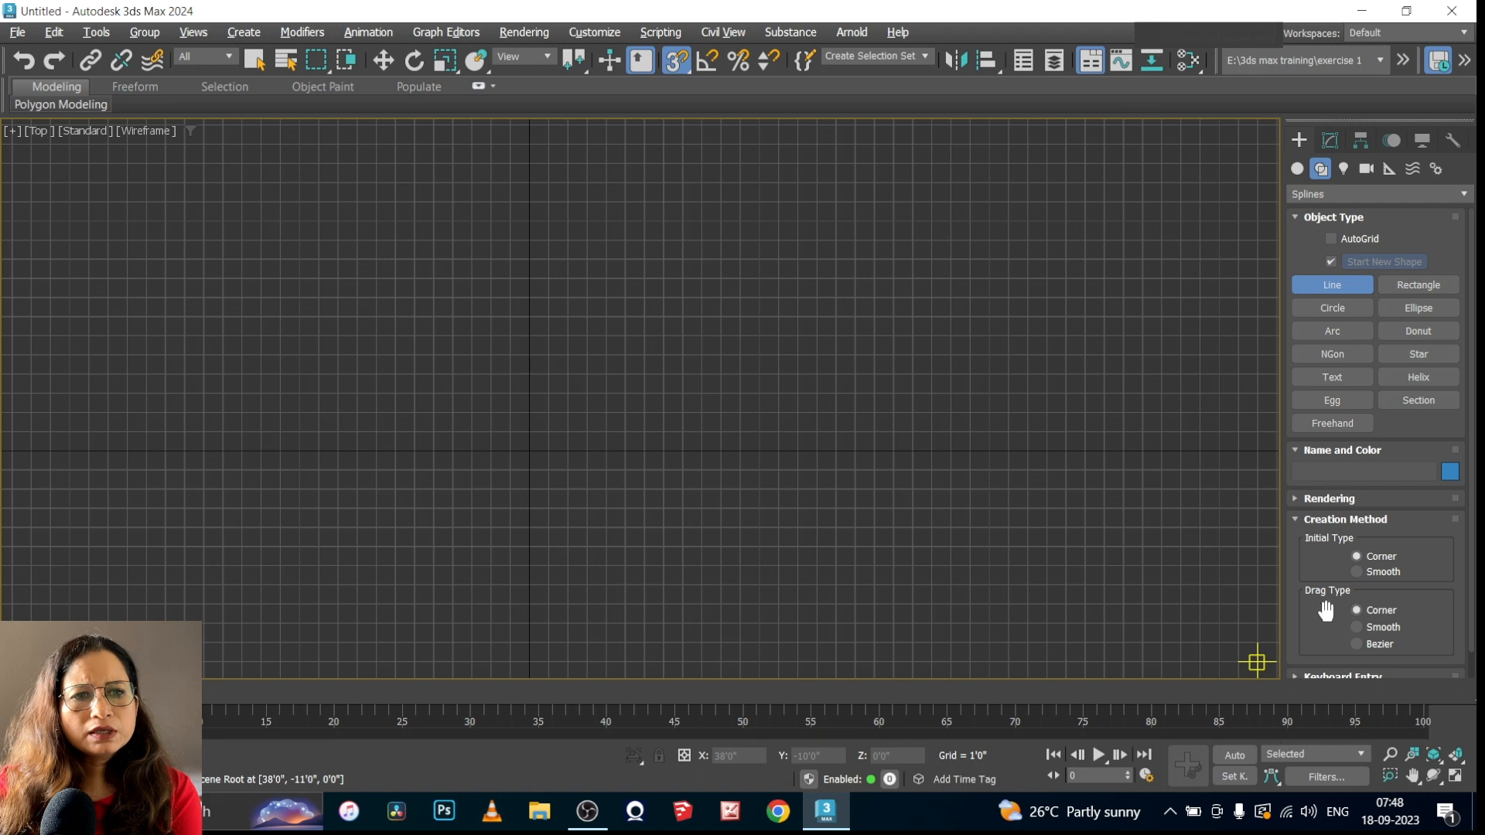
left_click(1300, 520)
left_click(1298, 540)
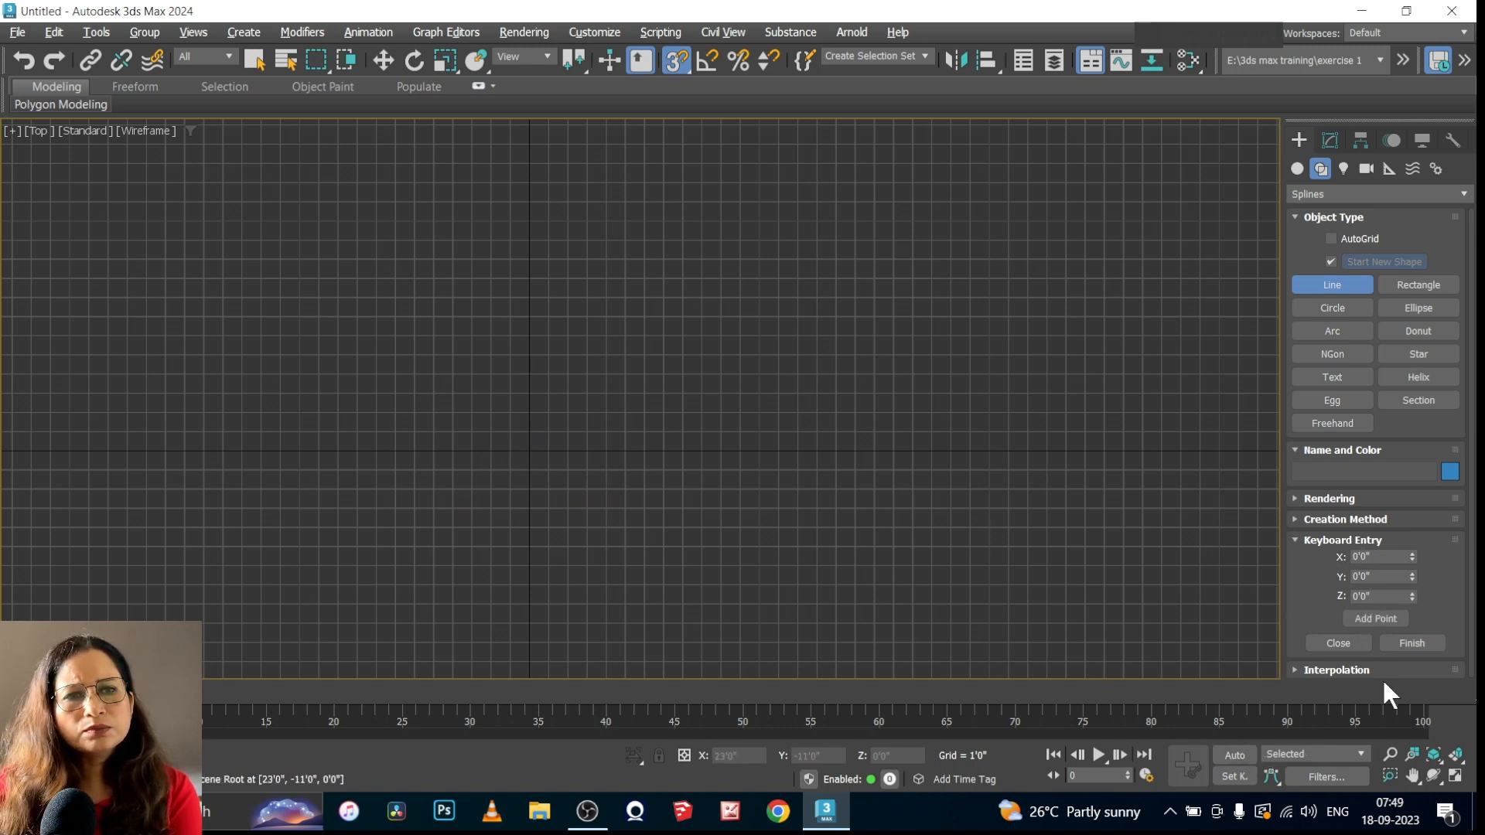
left_click(1380, 619)
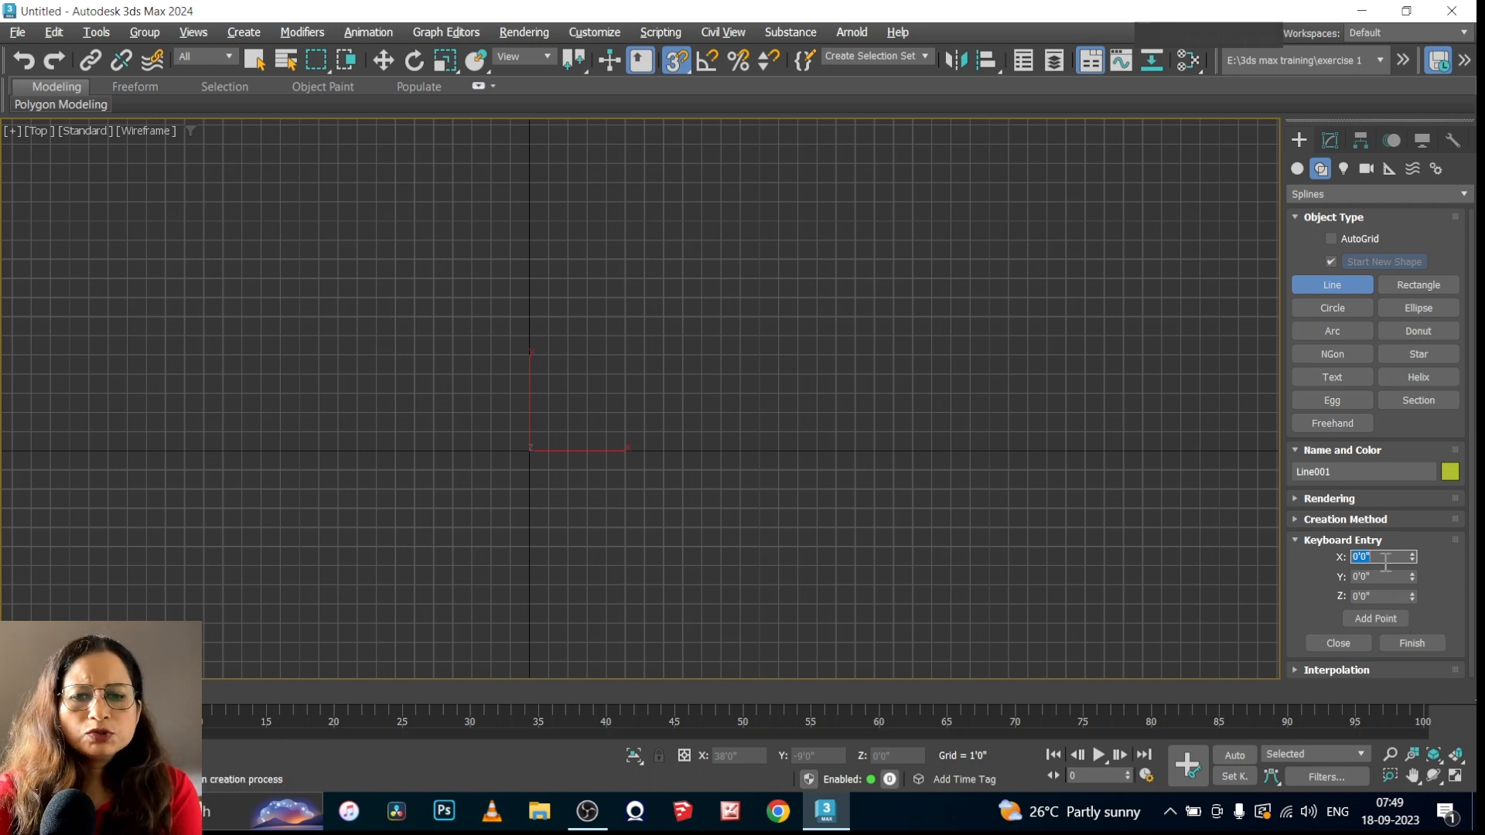
type("2'")
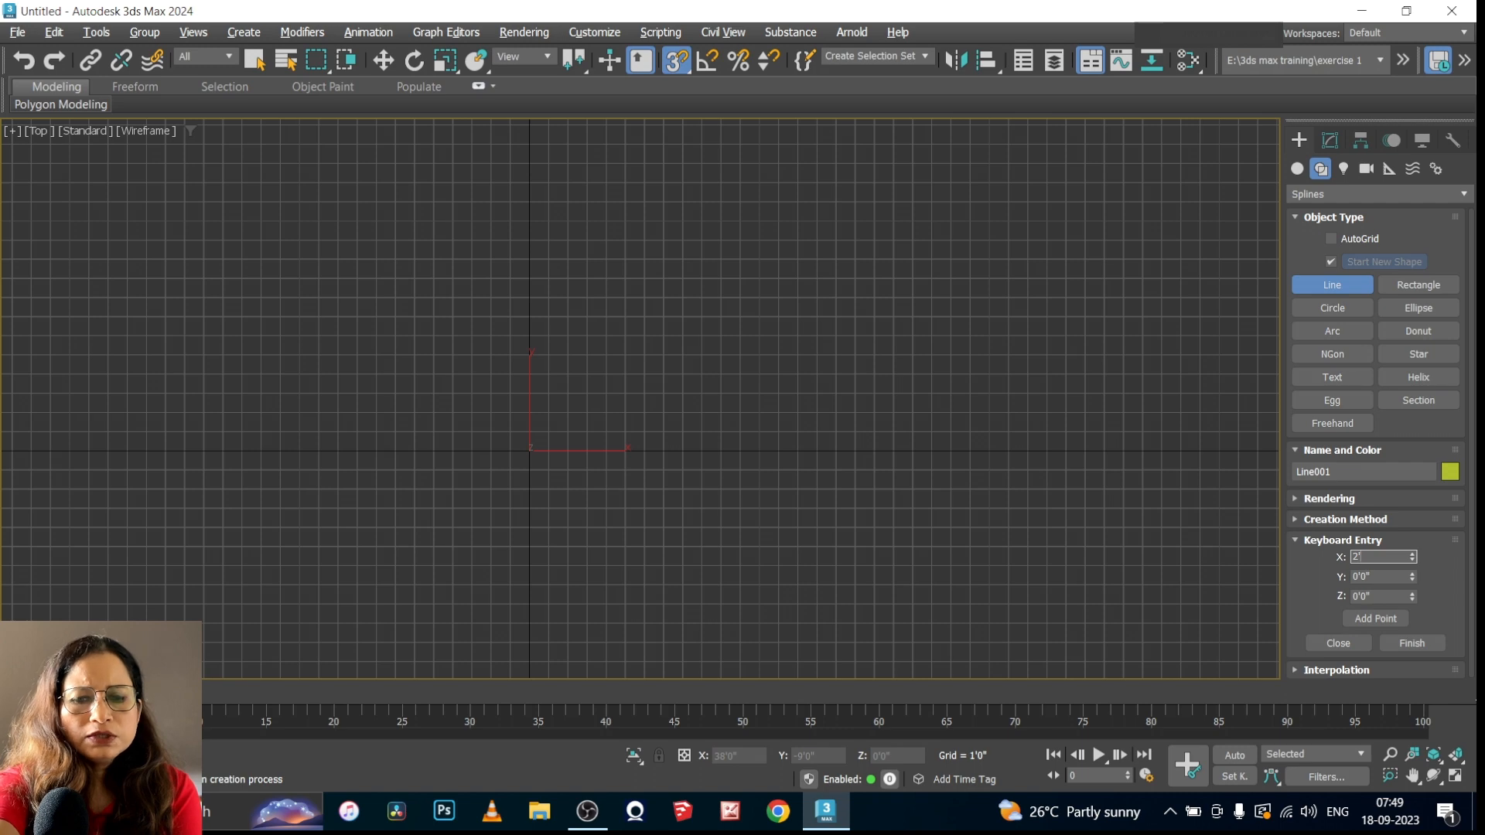
key("Return")
left_click(1365, 617)
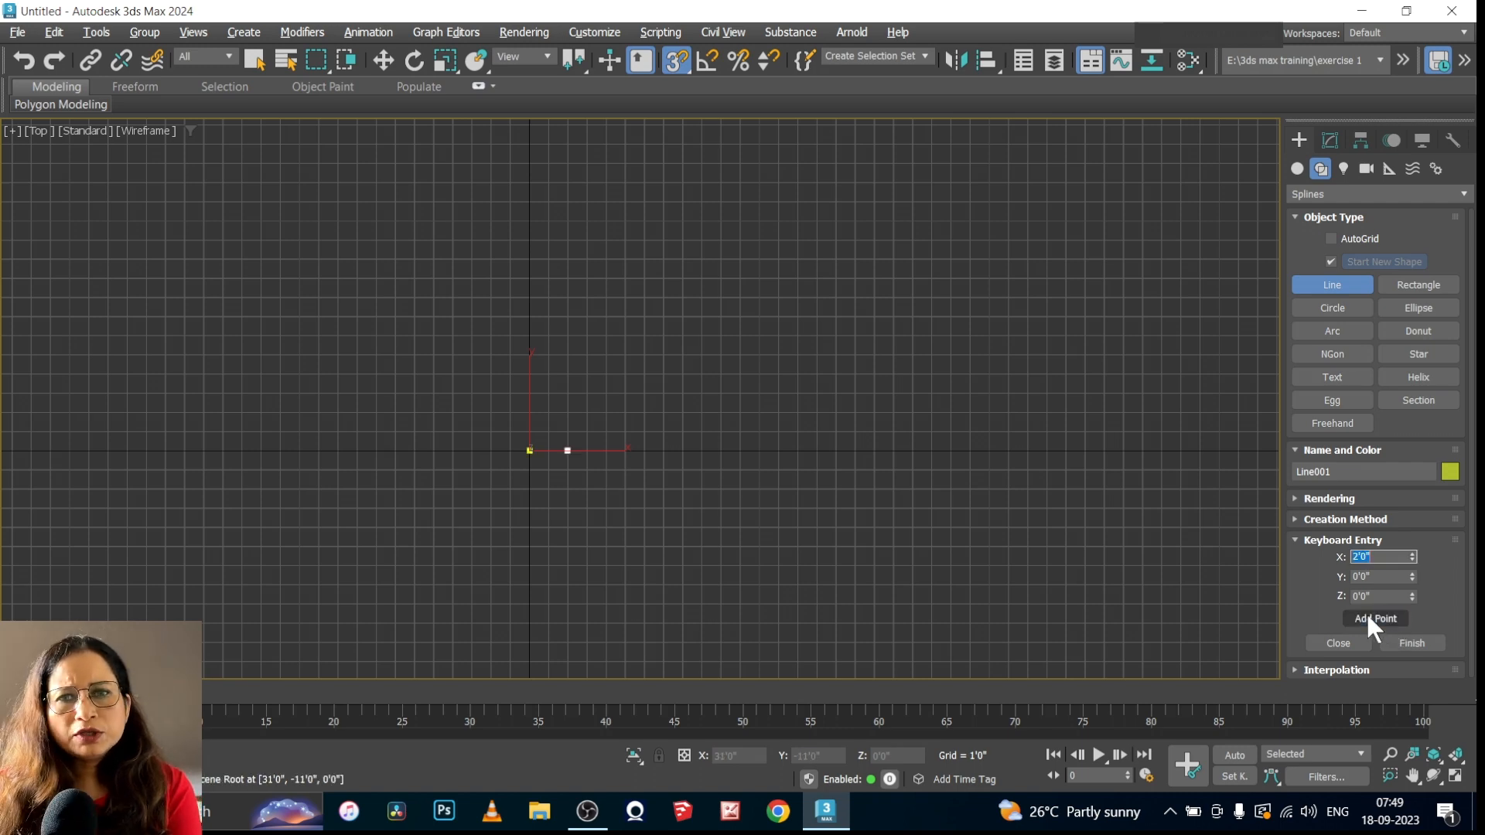
scroll(545, 478, "up", 2)
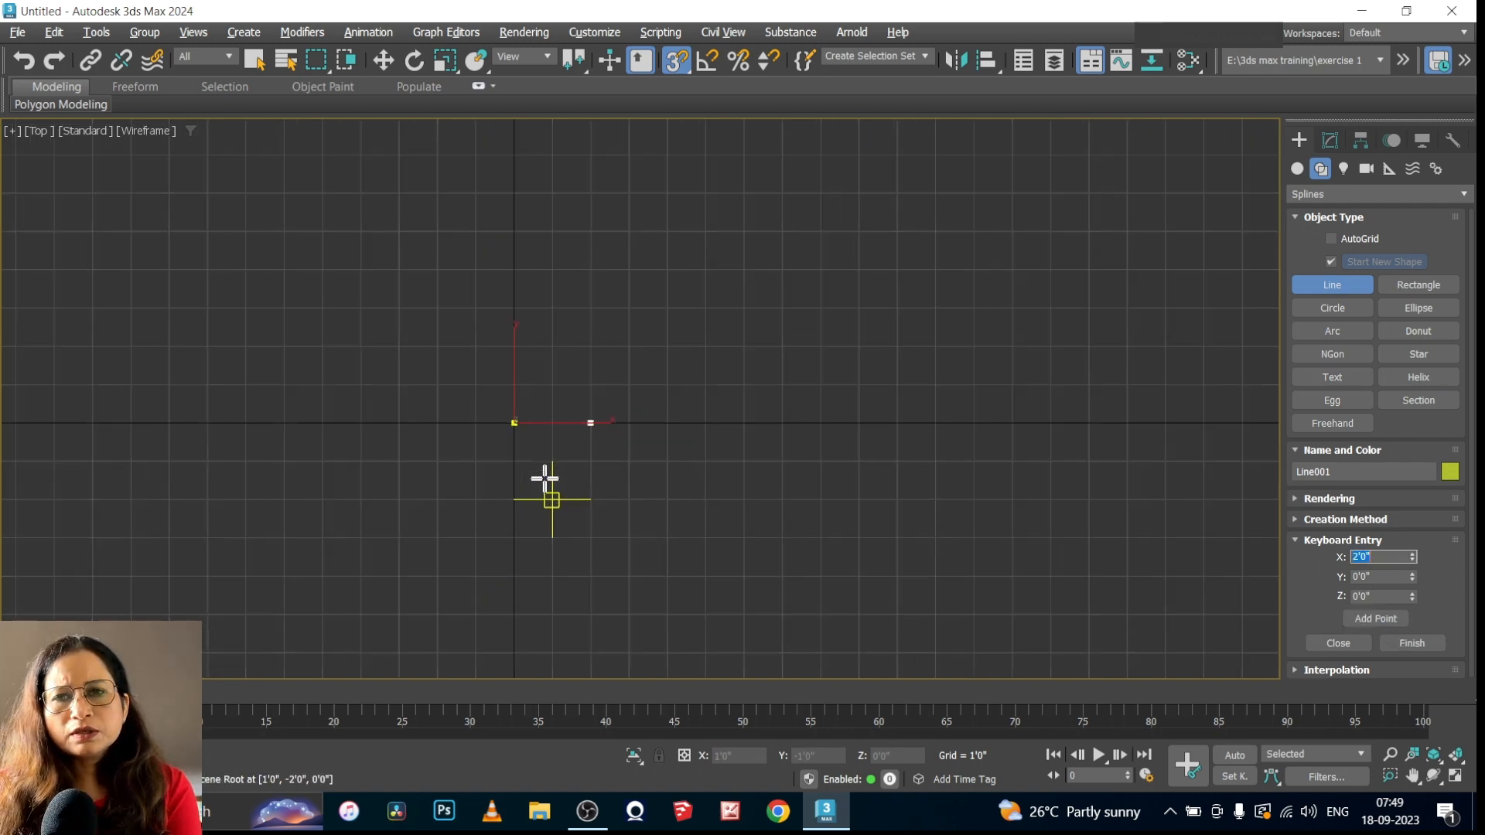
scroll(469, 401, "up", 2)
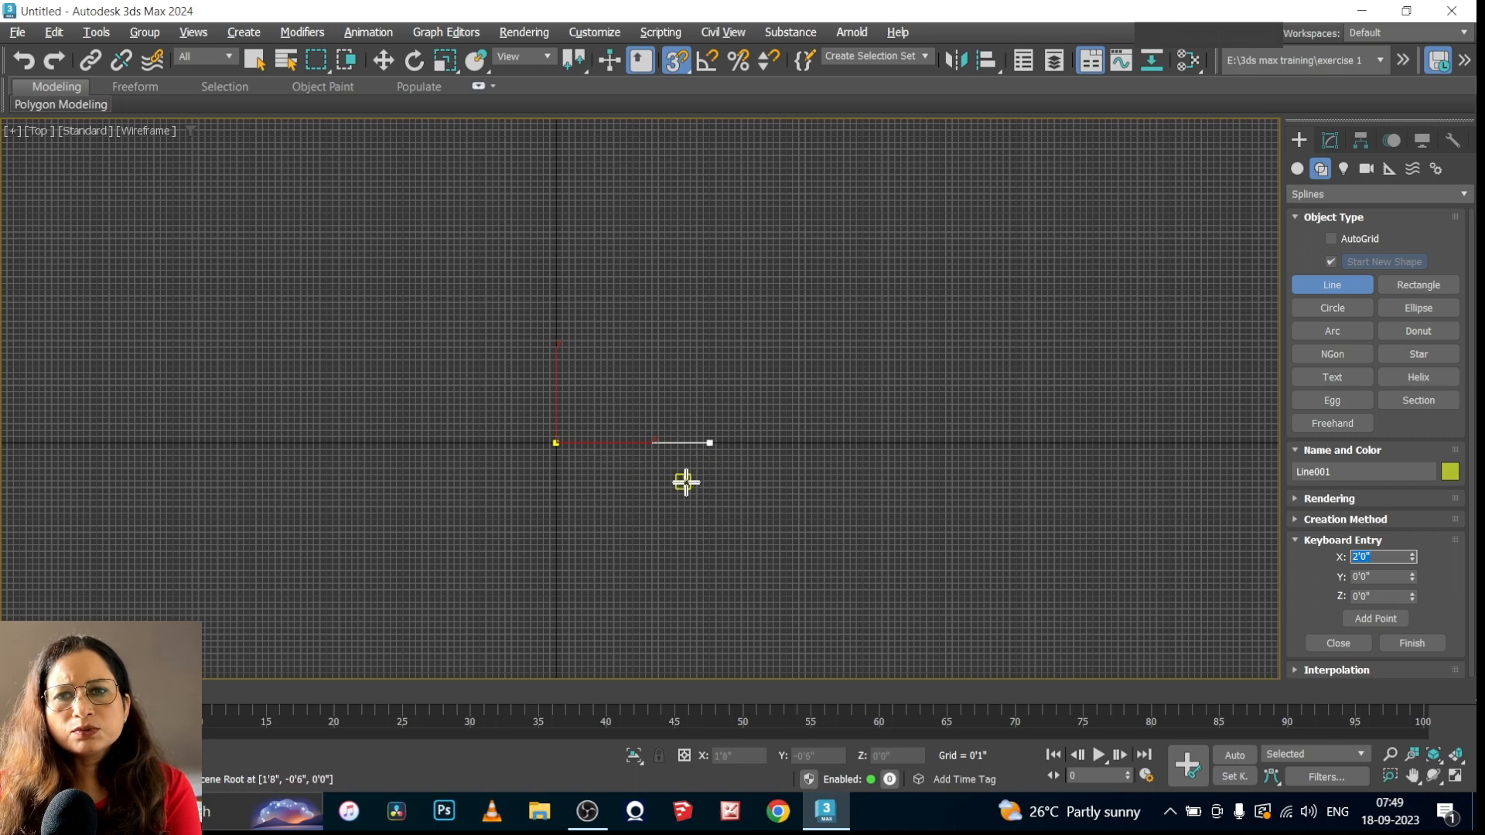
Add a third point at X 2', Y 4', Z 0' by Keyboard Entry and finish the line as an open shape
scroll(697, 473, "down", 1)
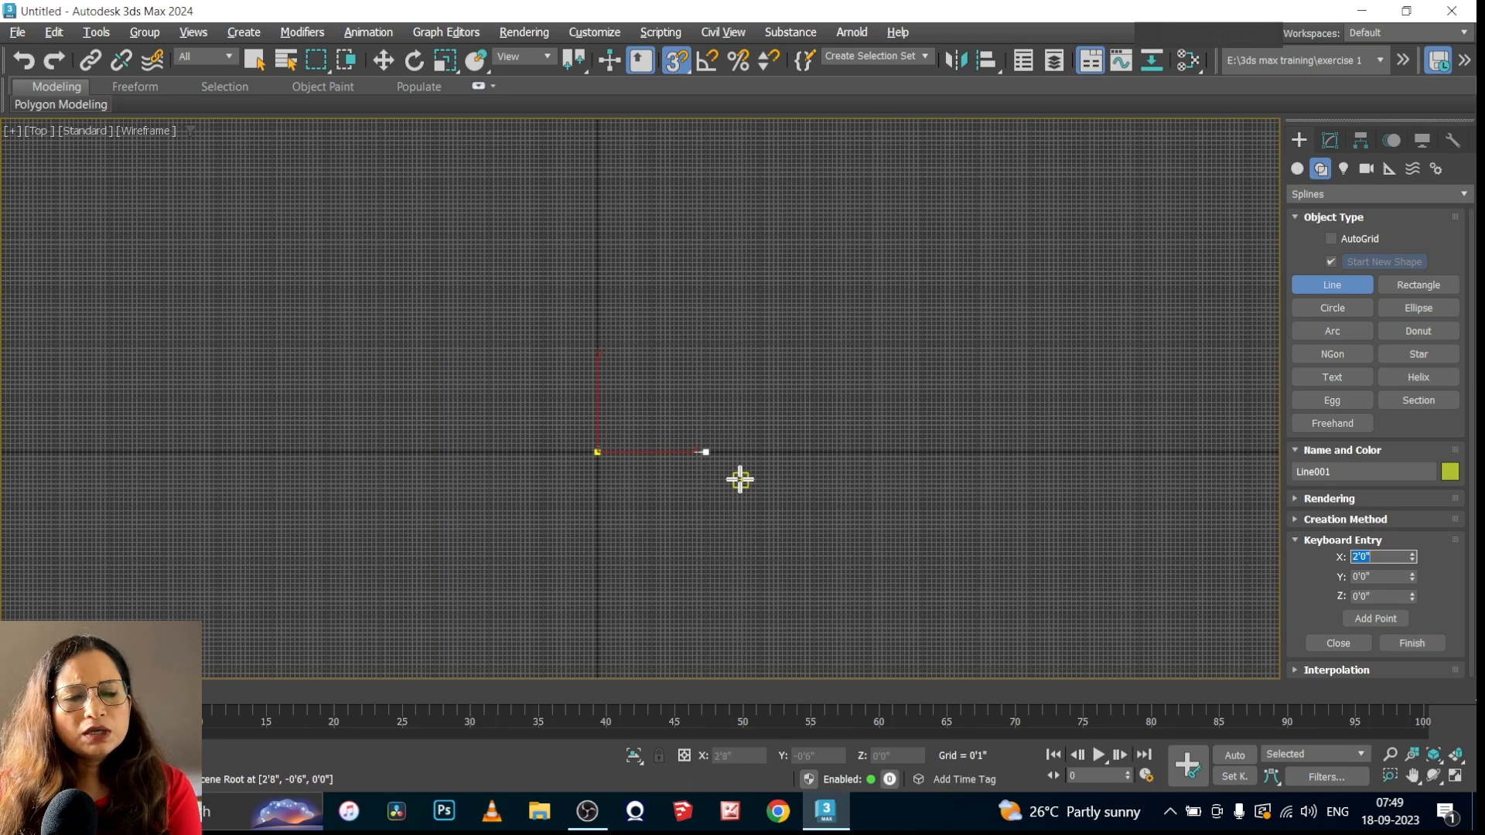
left_click(1392, 577)
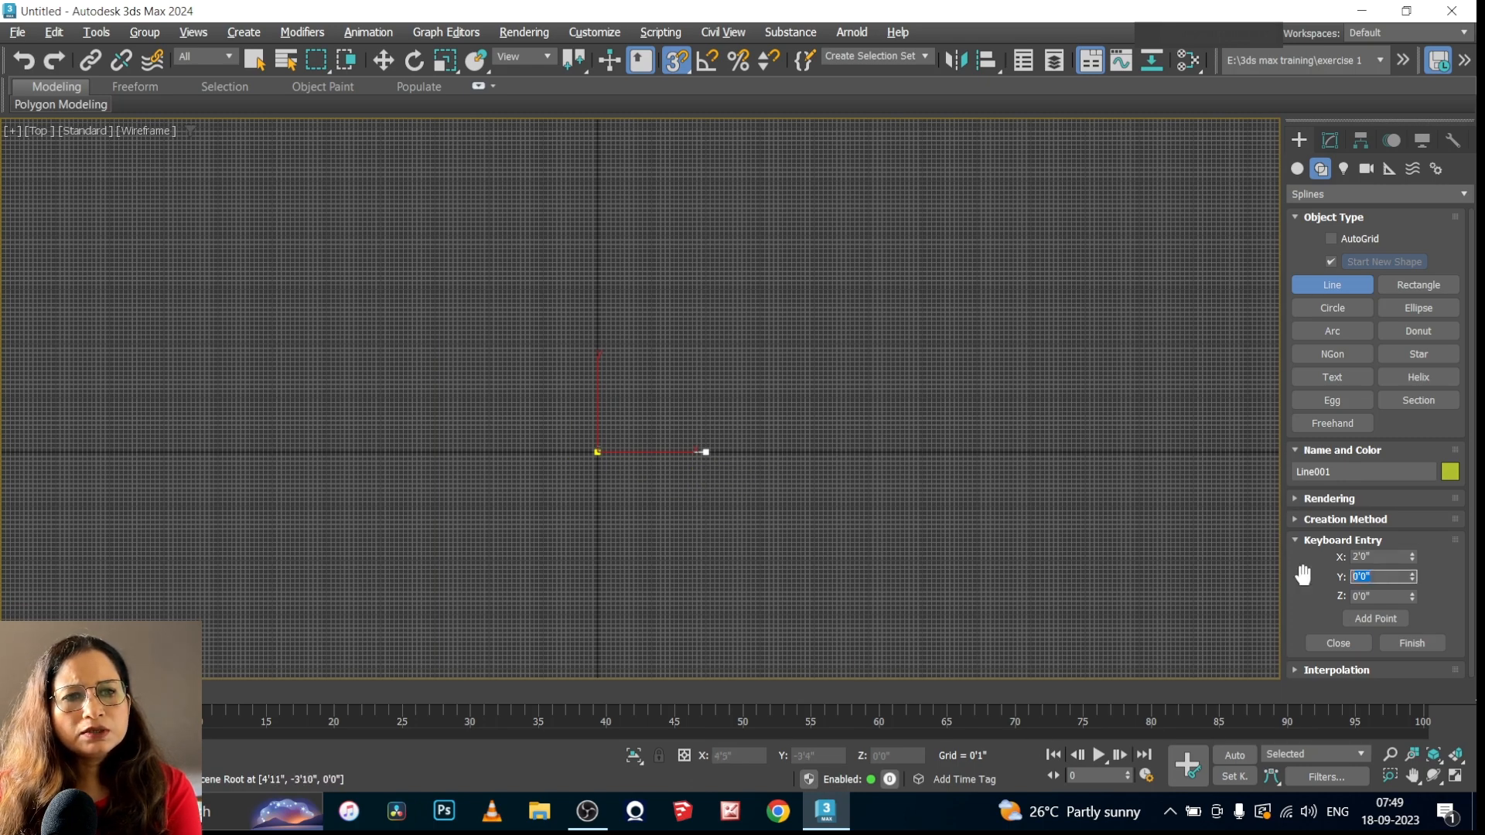
type("4")
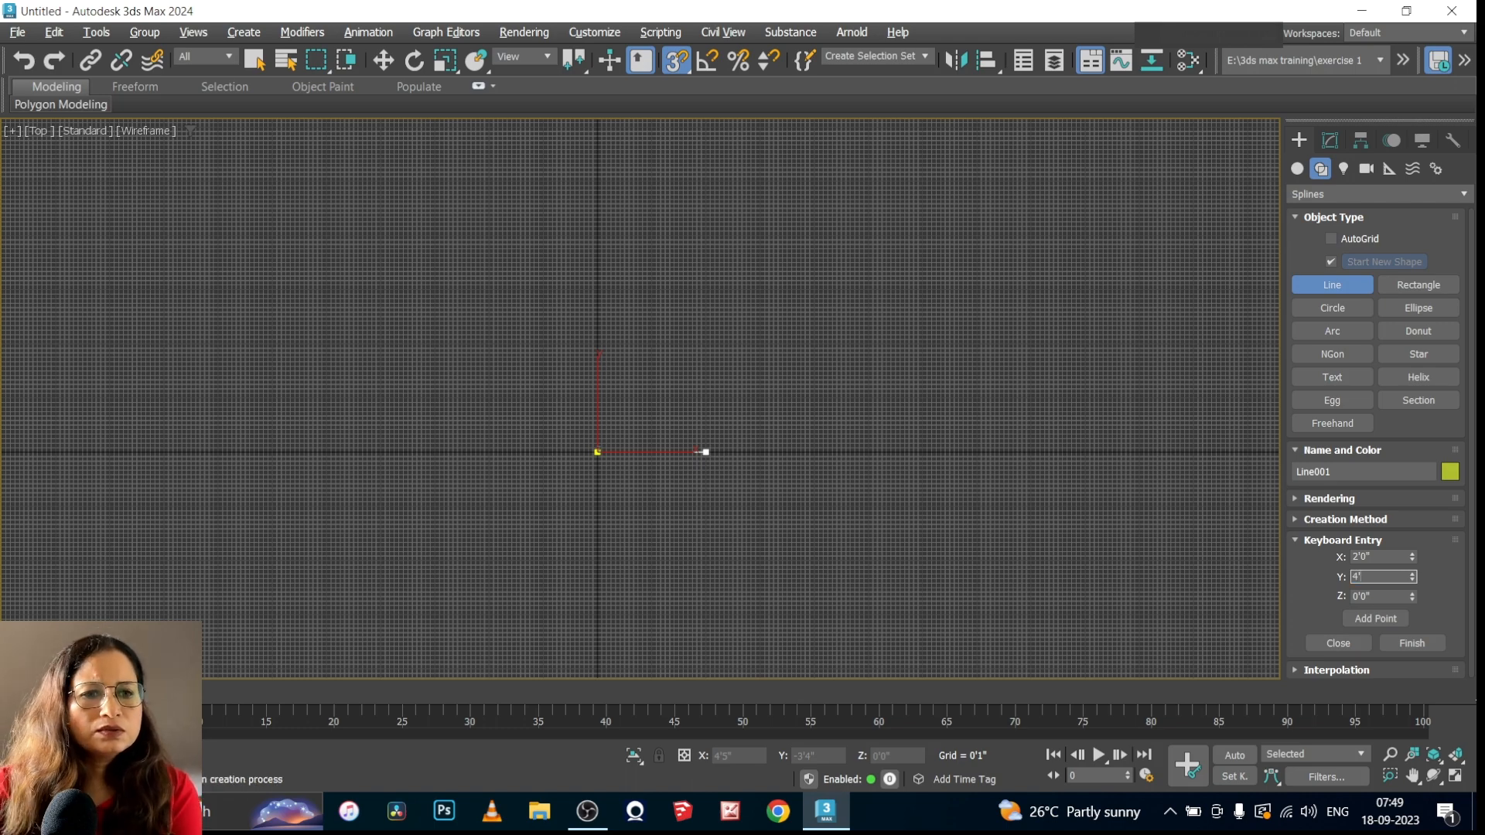
left_click(1381, 619)
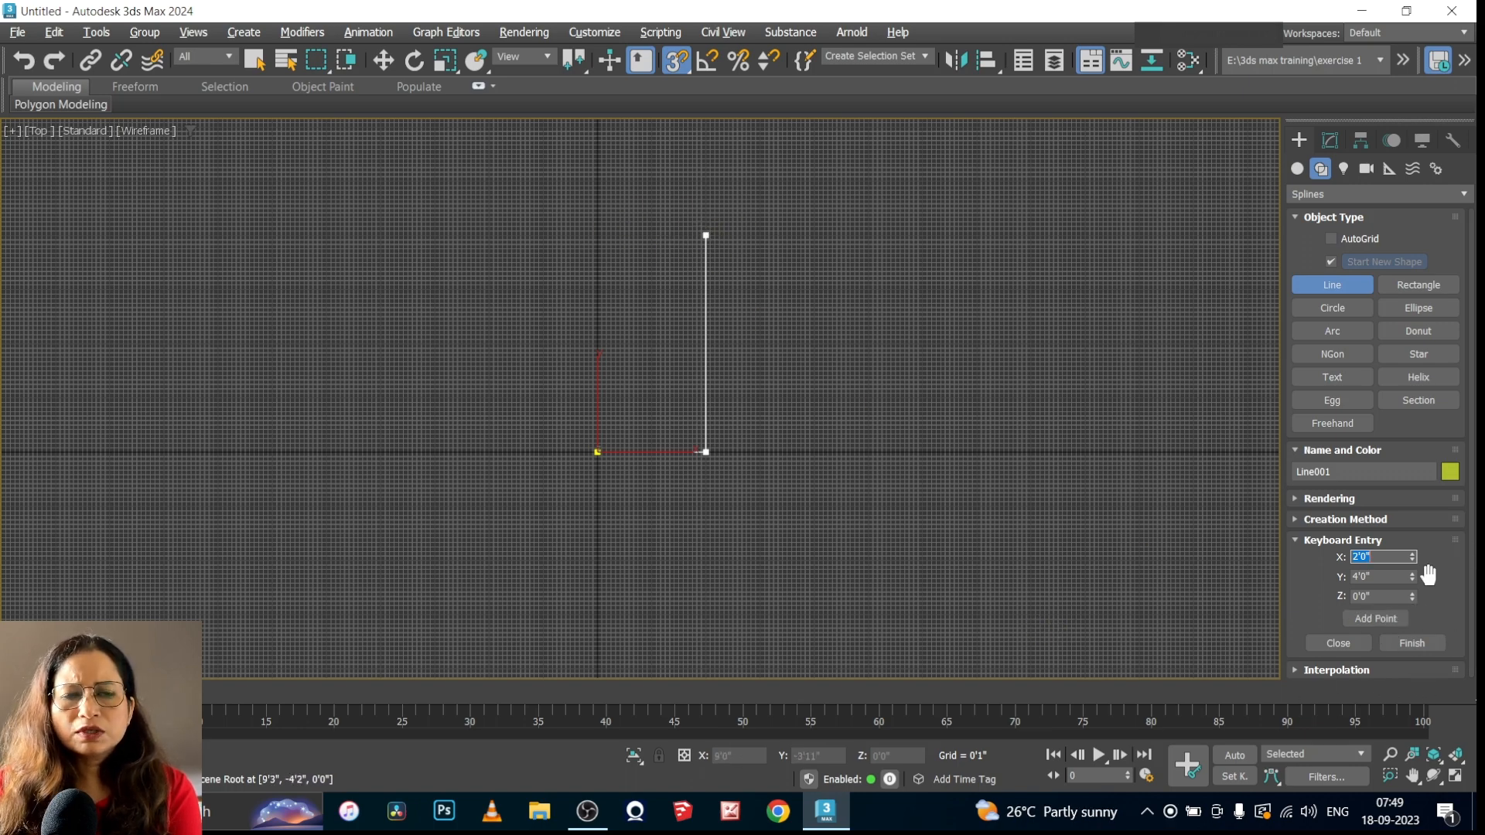
right_click(1071, 585)
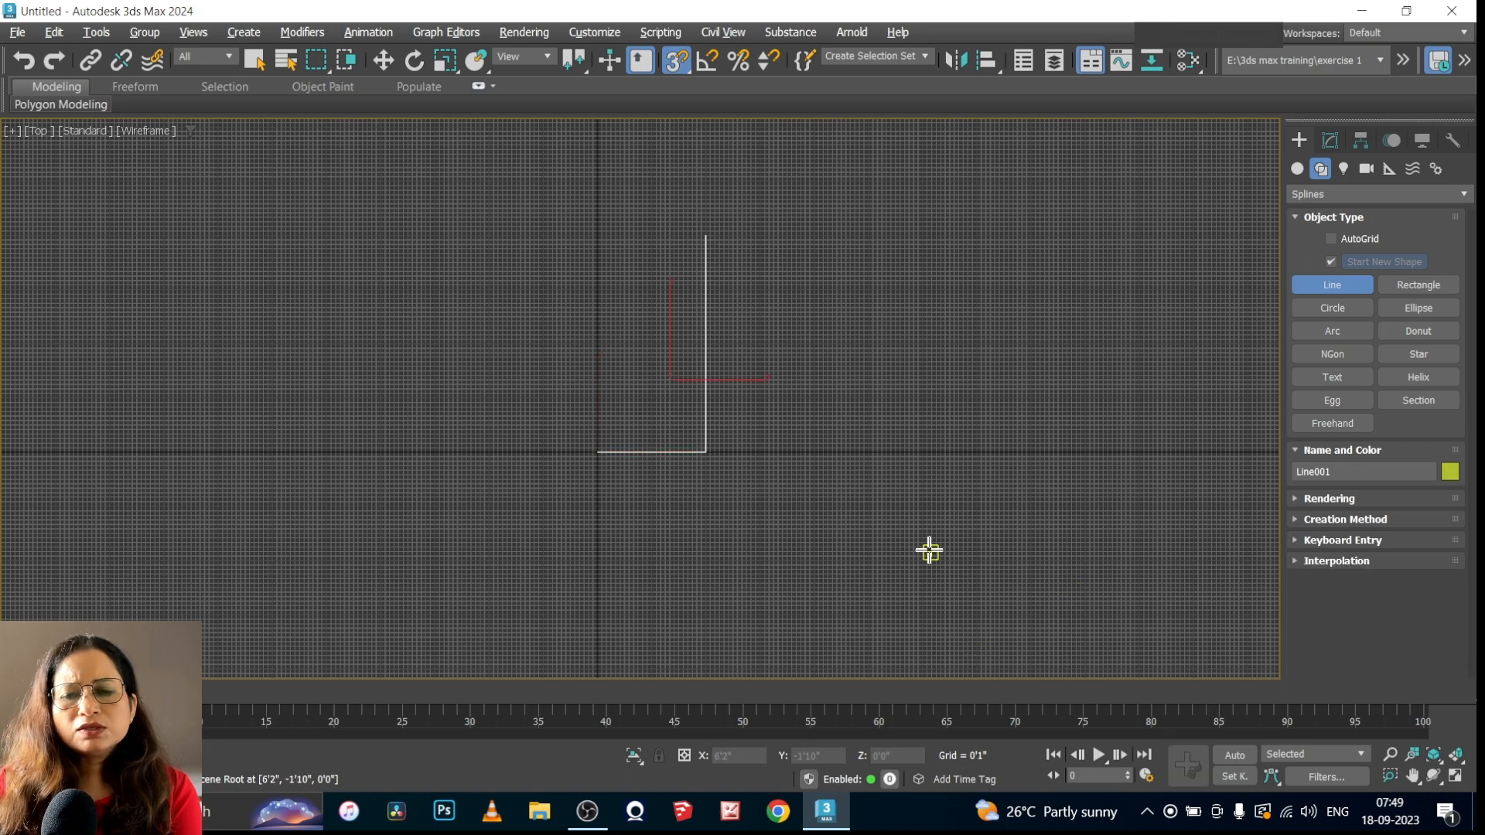
Hide the viewport grid and turn off 3D snapping
key("g")
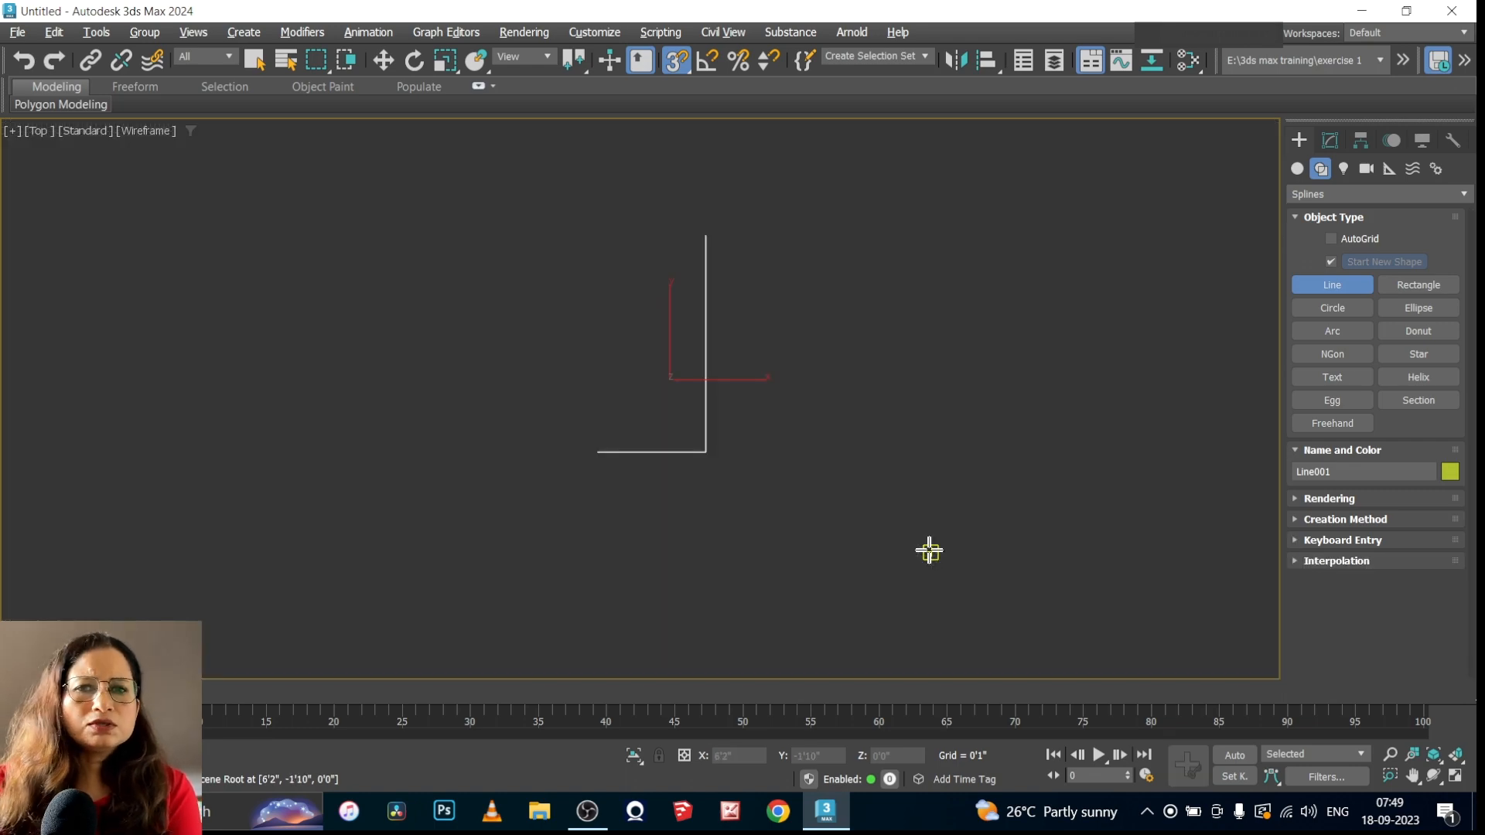
scroll(325, 395, "down", 3)
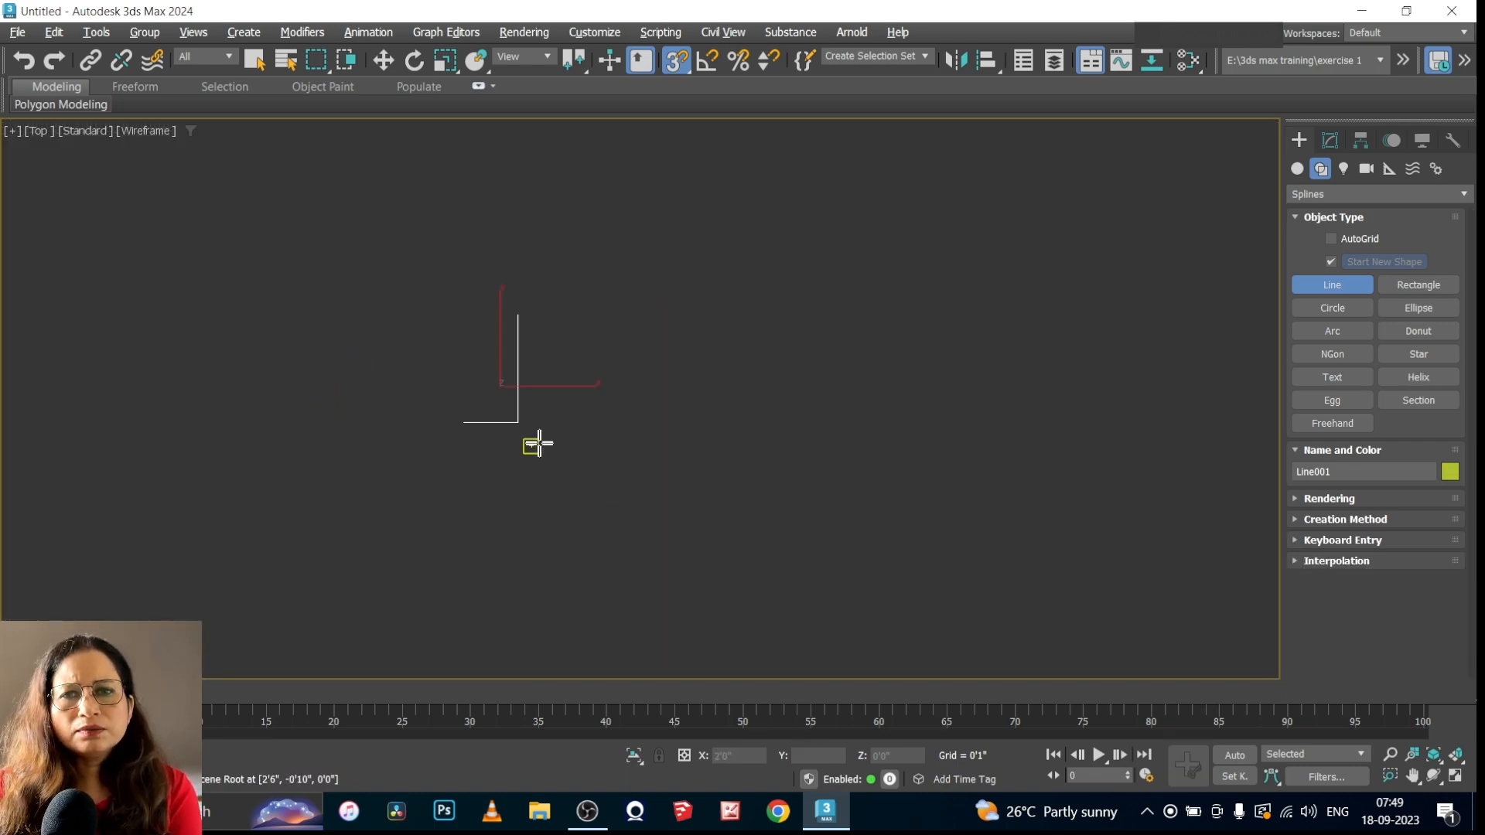
left_click(676, 61)
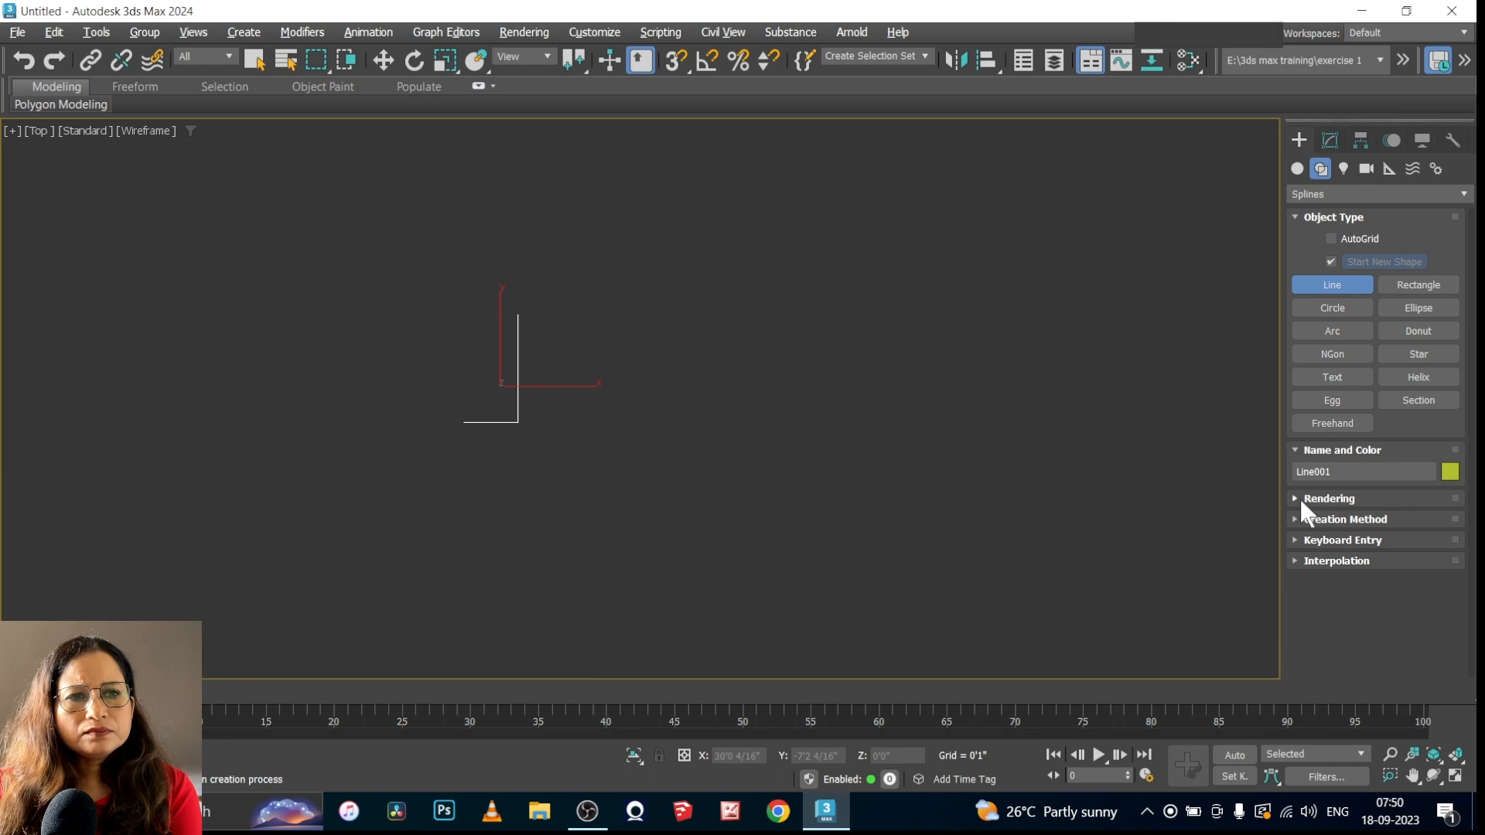
Set the drag type to Bezier and draw an open four-point line from about (6'10", -0'11"), curved at its second and third points
left_click(1296, 519)
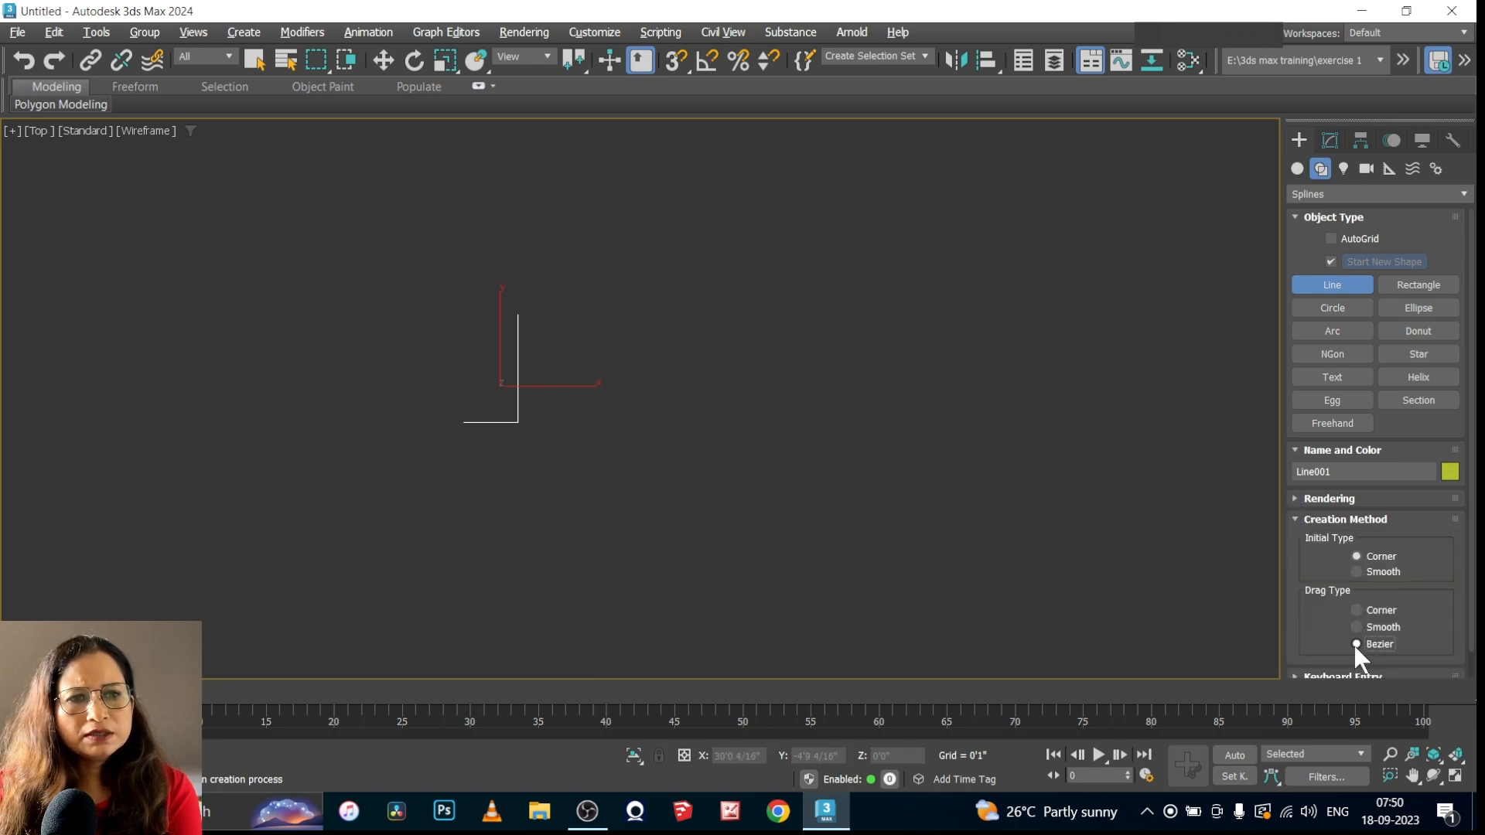
left_click(648, 448)
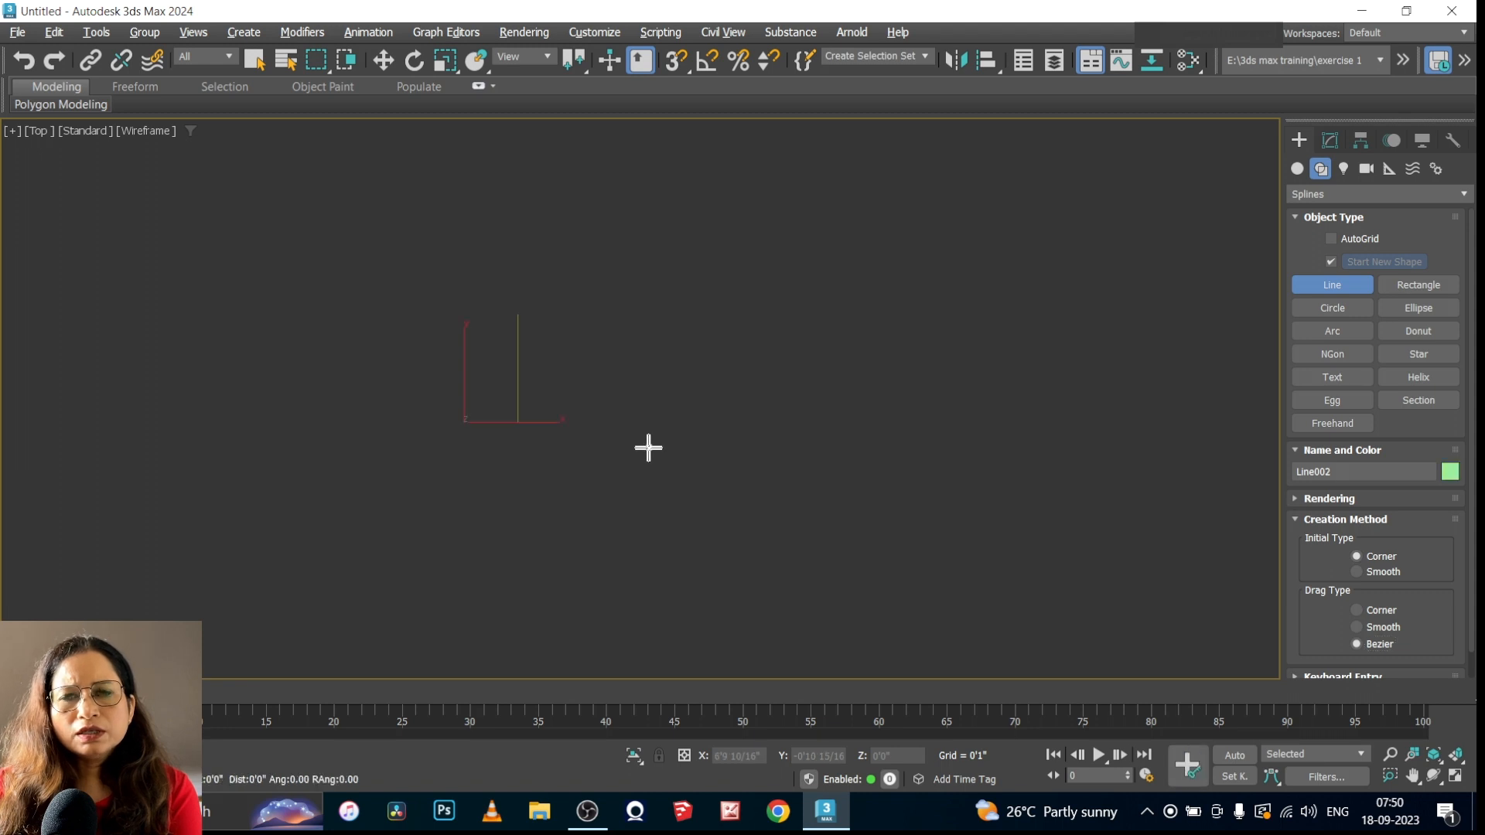
left_click_drag(828, 353, 922, 497)
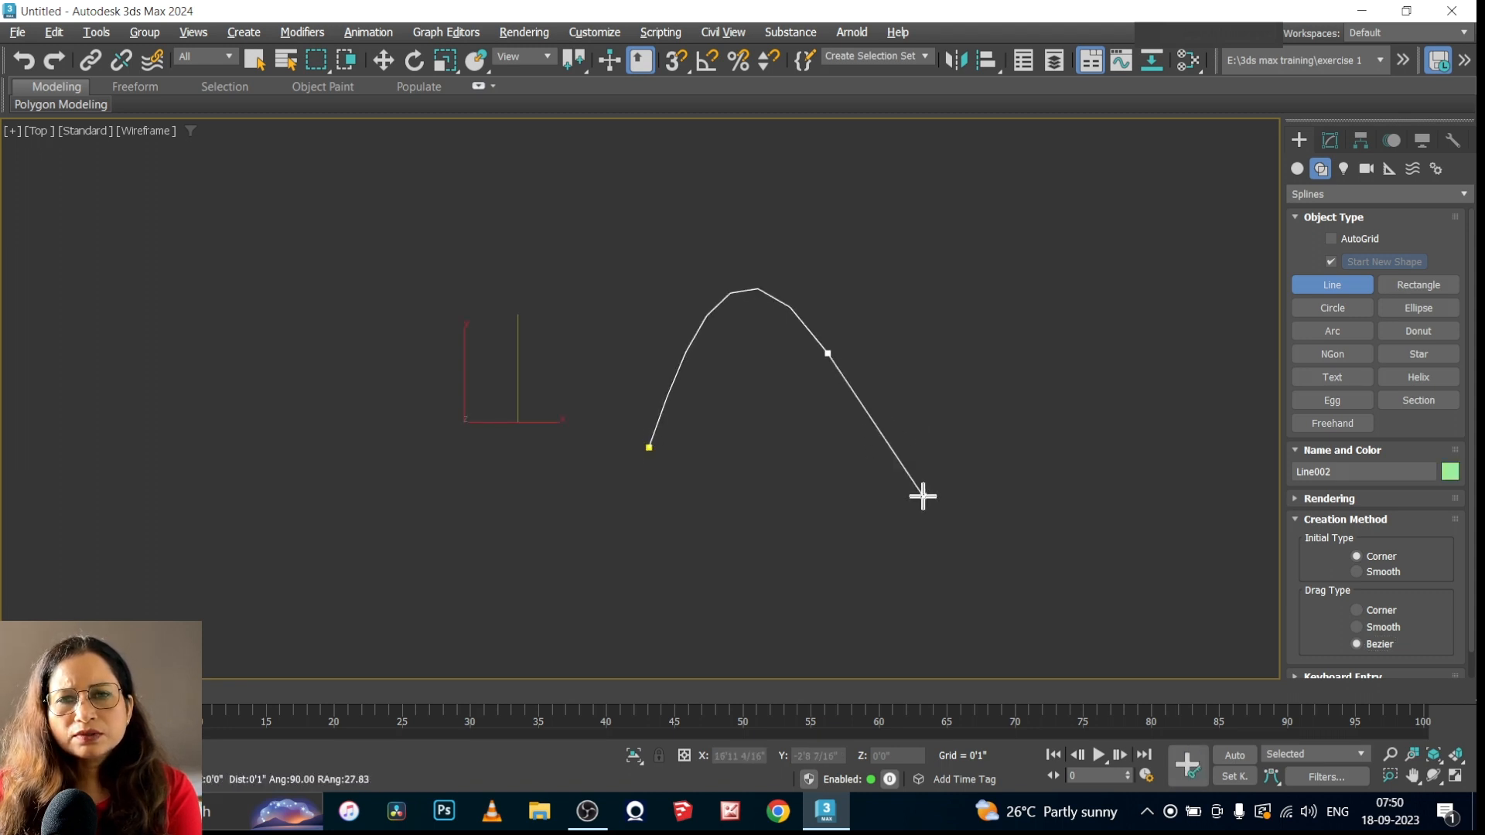
left_click_drag(858, 561, 755, 596)
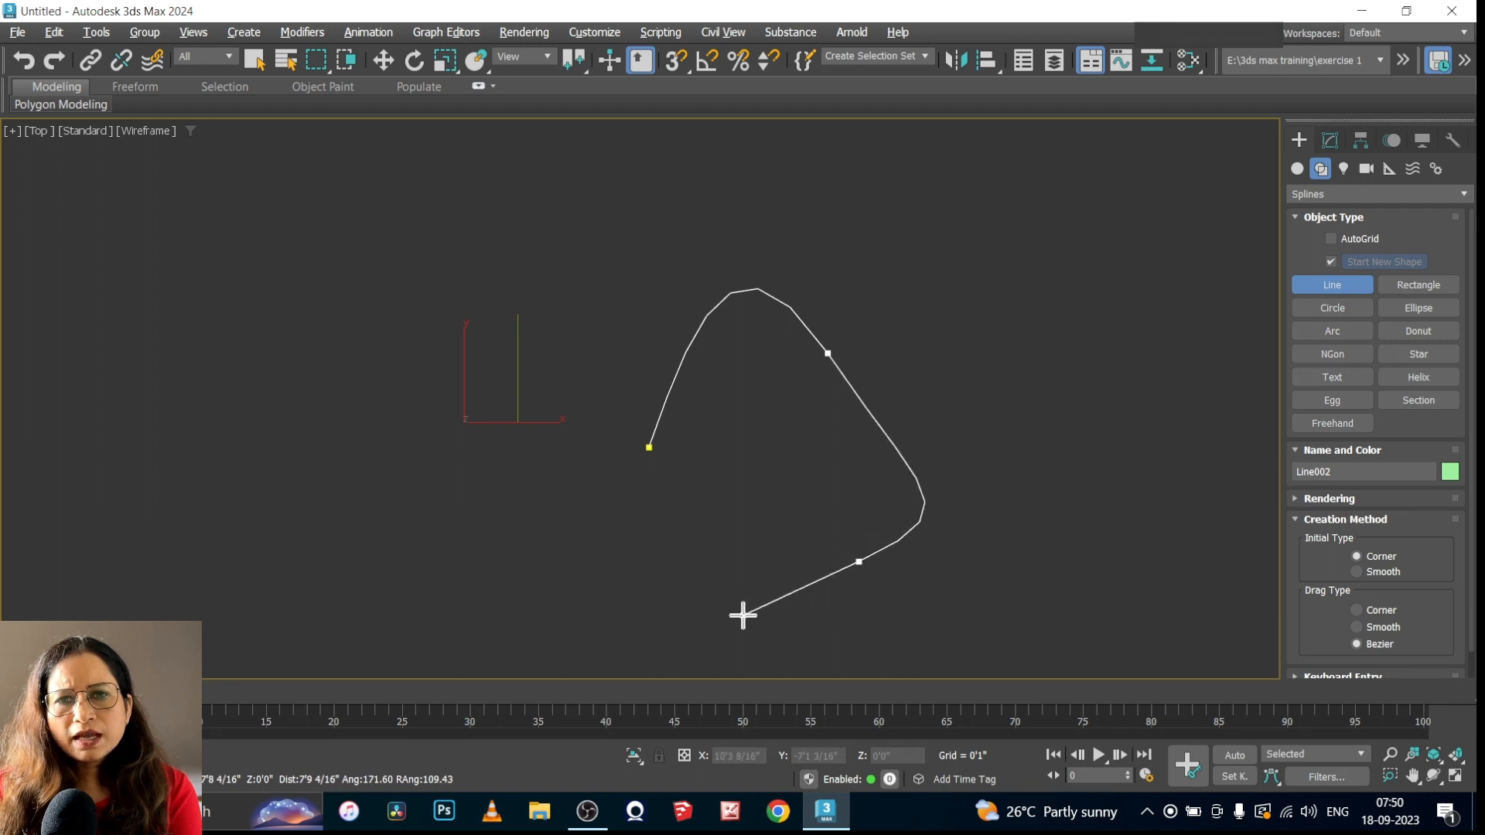
left_click(667, 486)
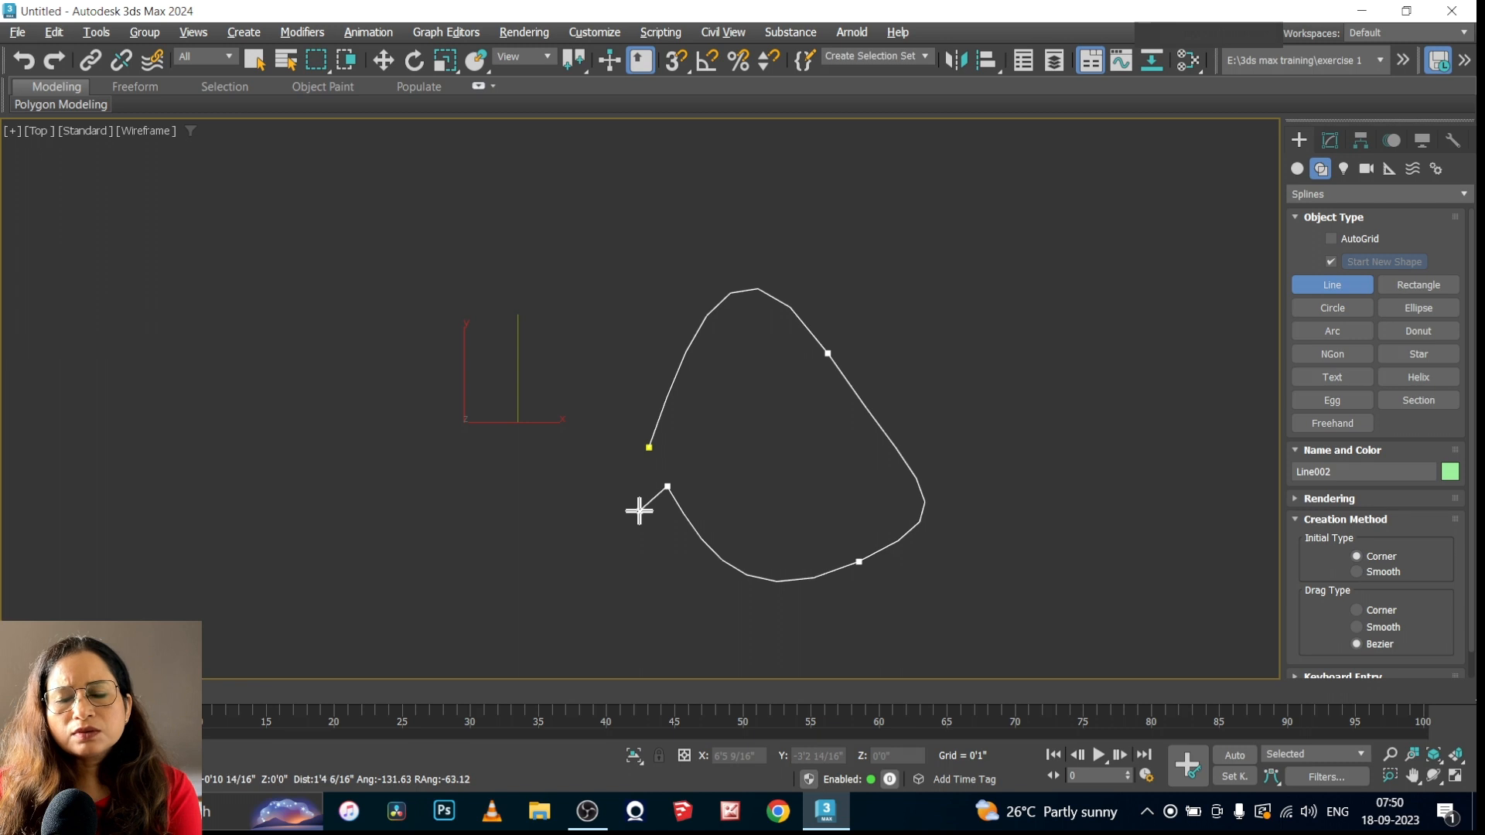
right_click(638, 512)
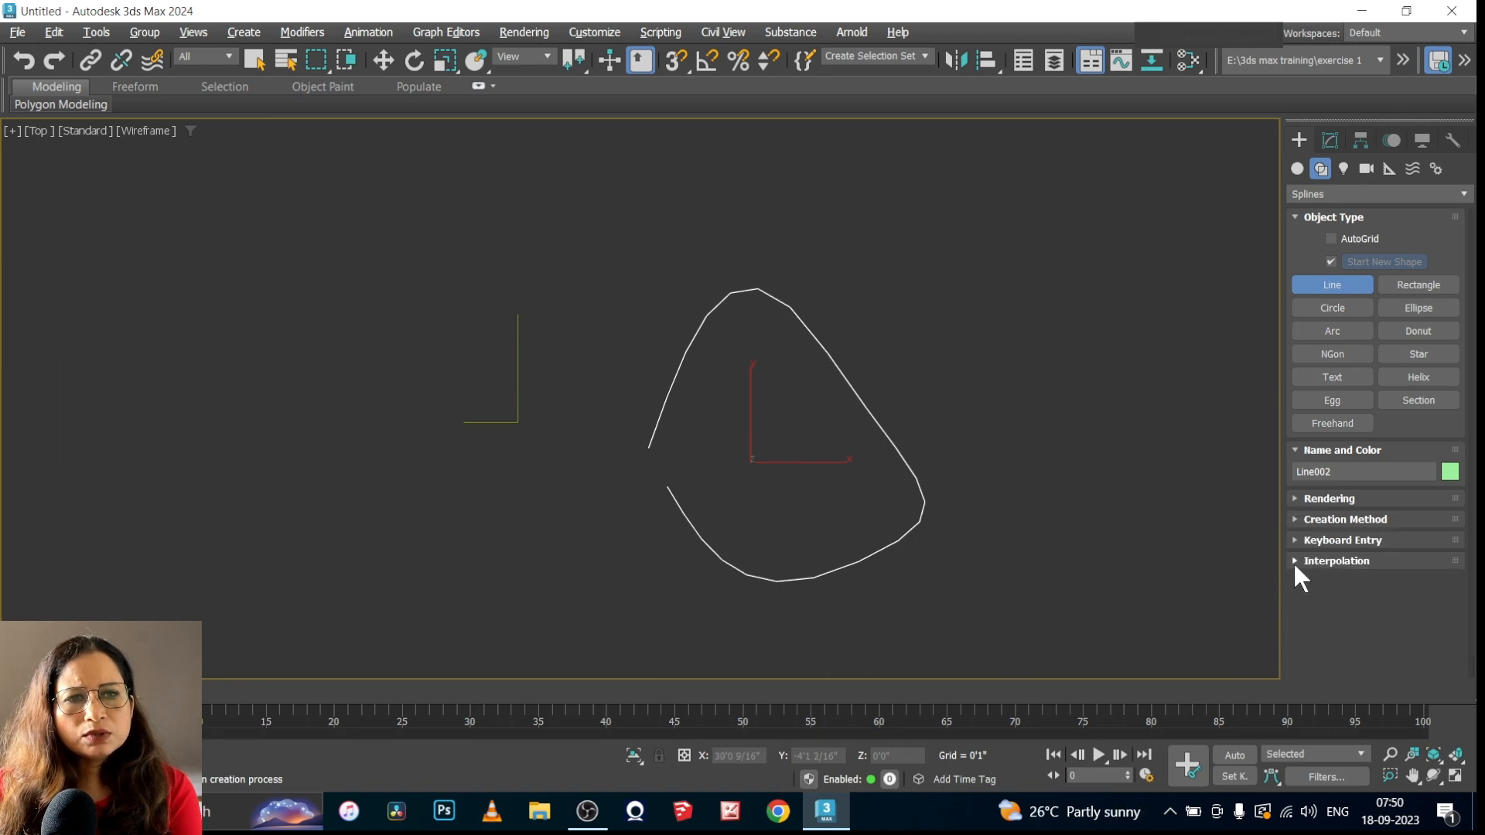
Edit the curved line at Vertex level and collapse the other settings groups to reach its Interpolation settings
left_click(1296, 561)
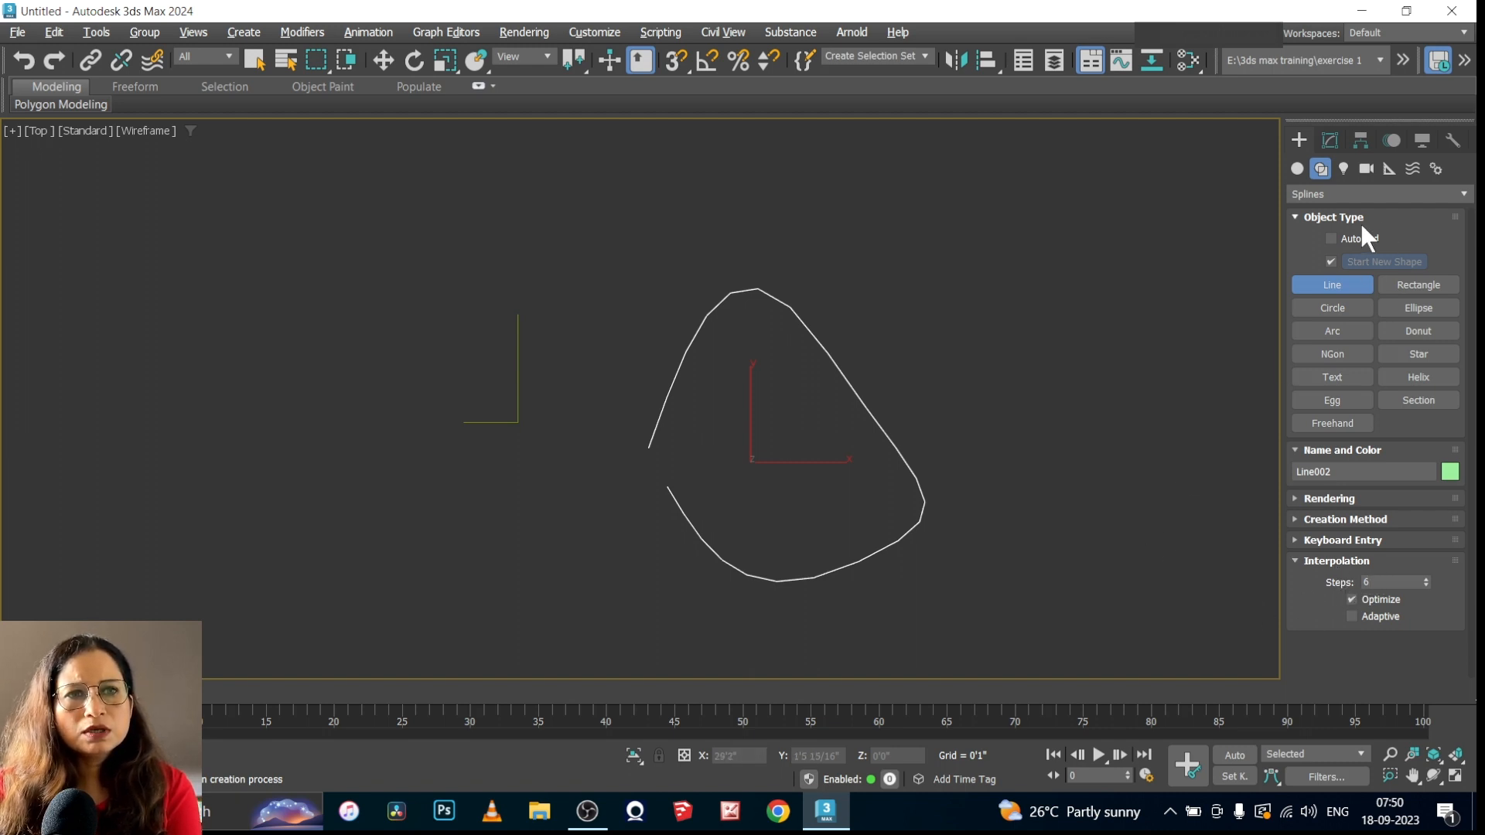
right_click(1070, 388)
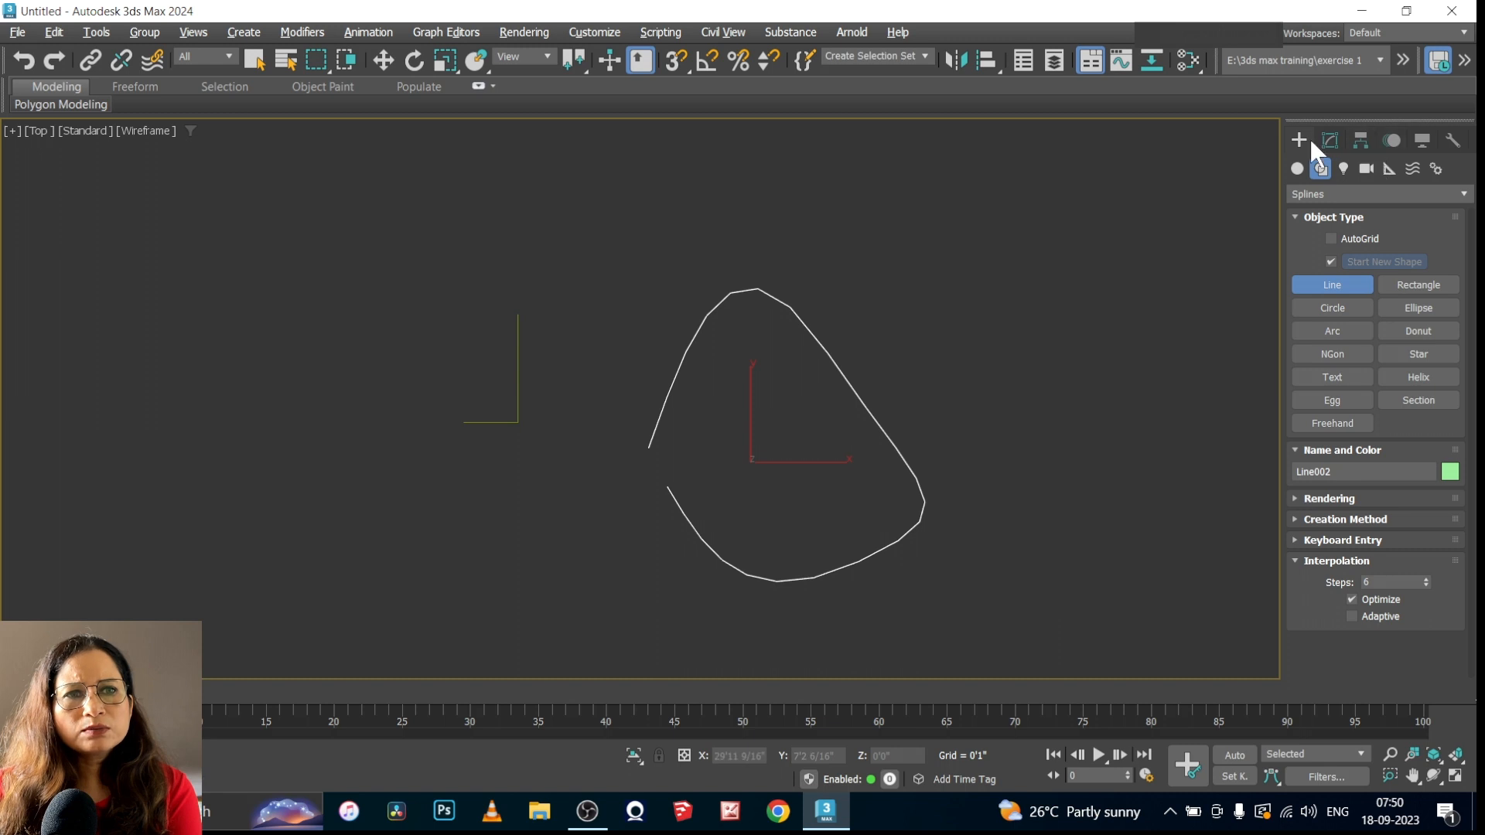
left_click(1328, 139)
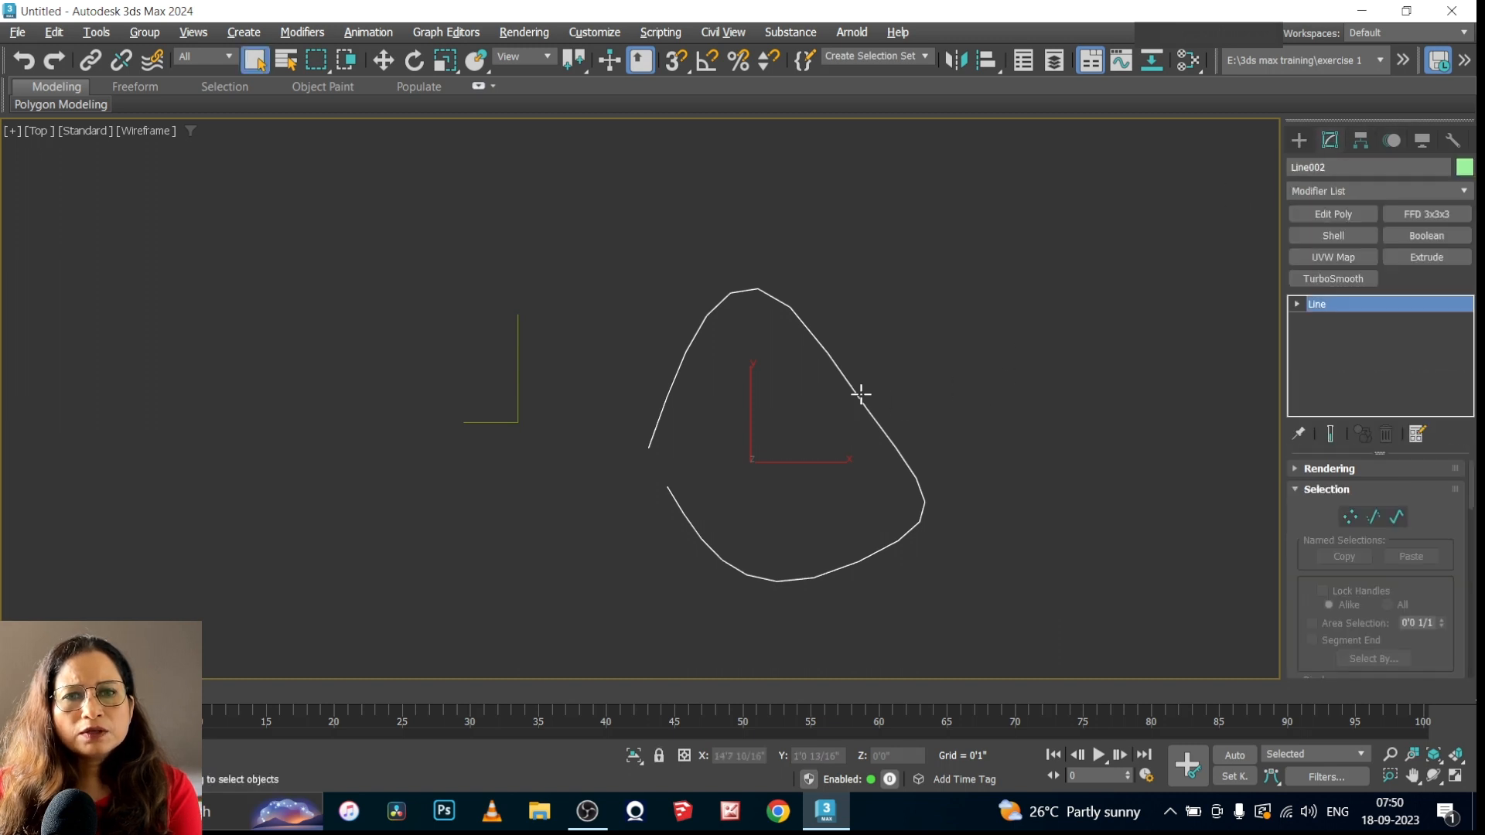
left_click(1297, 304)
left_click(1330, 319)
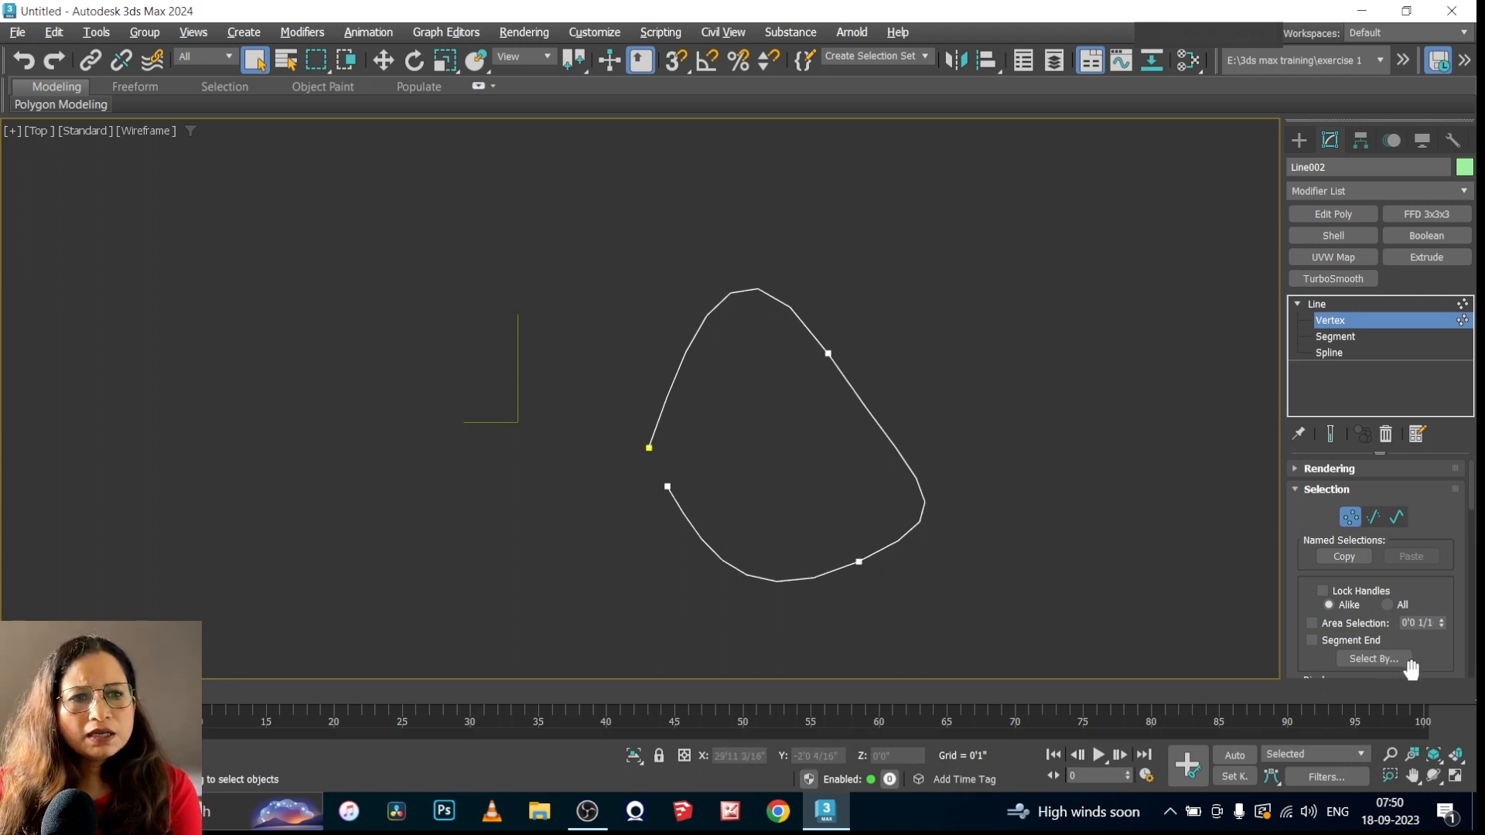
left_click(1300, 490)
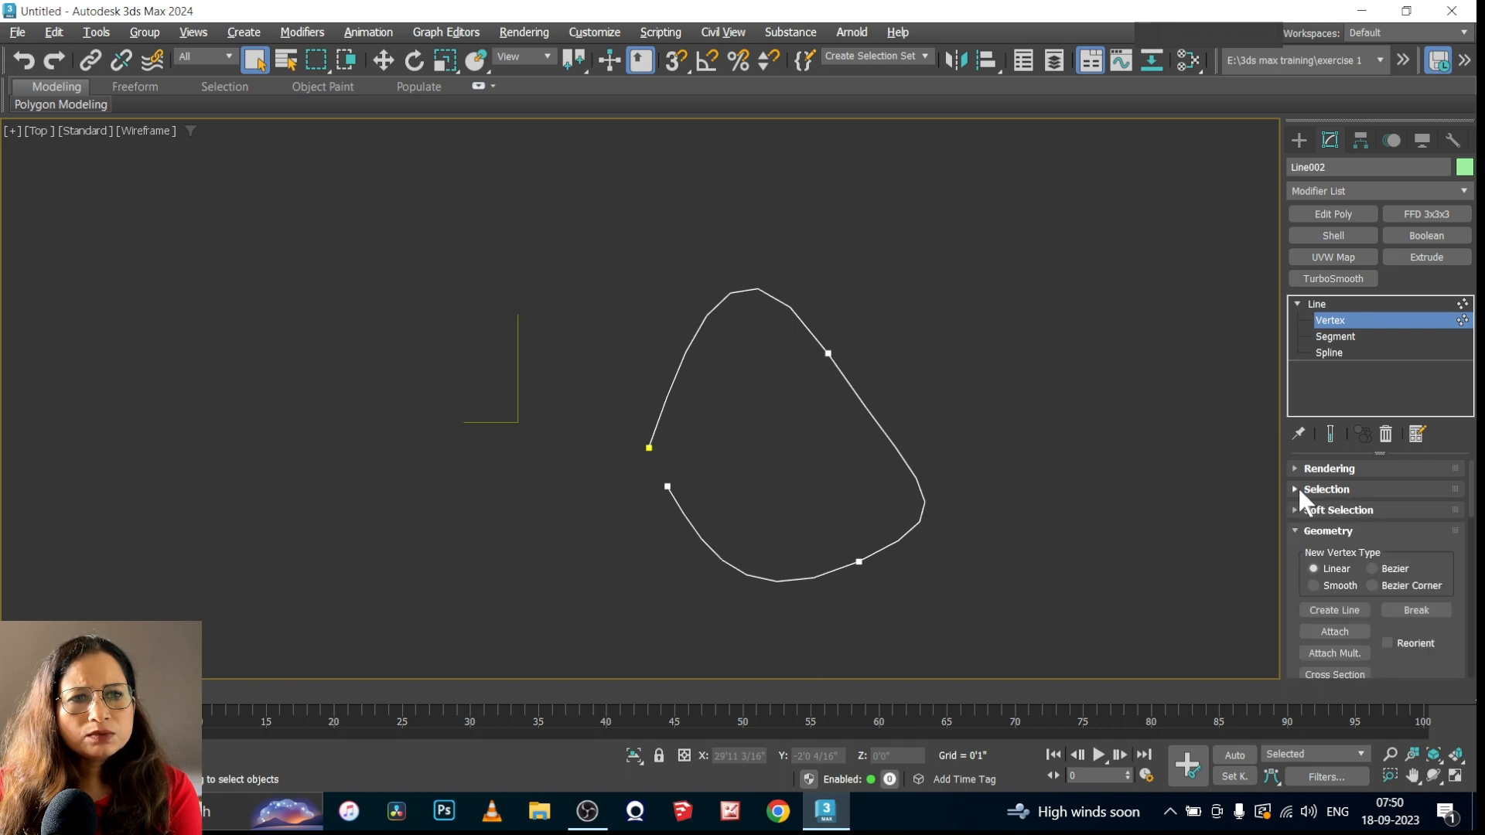
left_click(1293, 530)
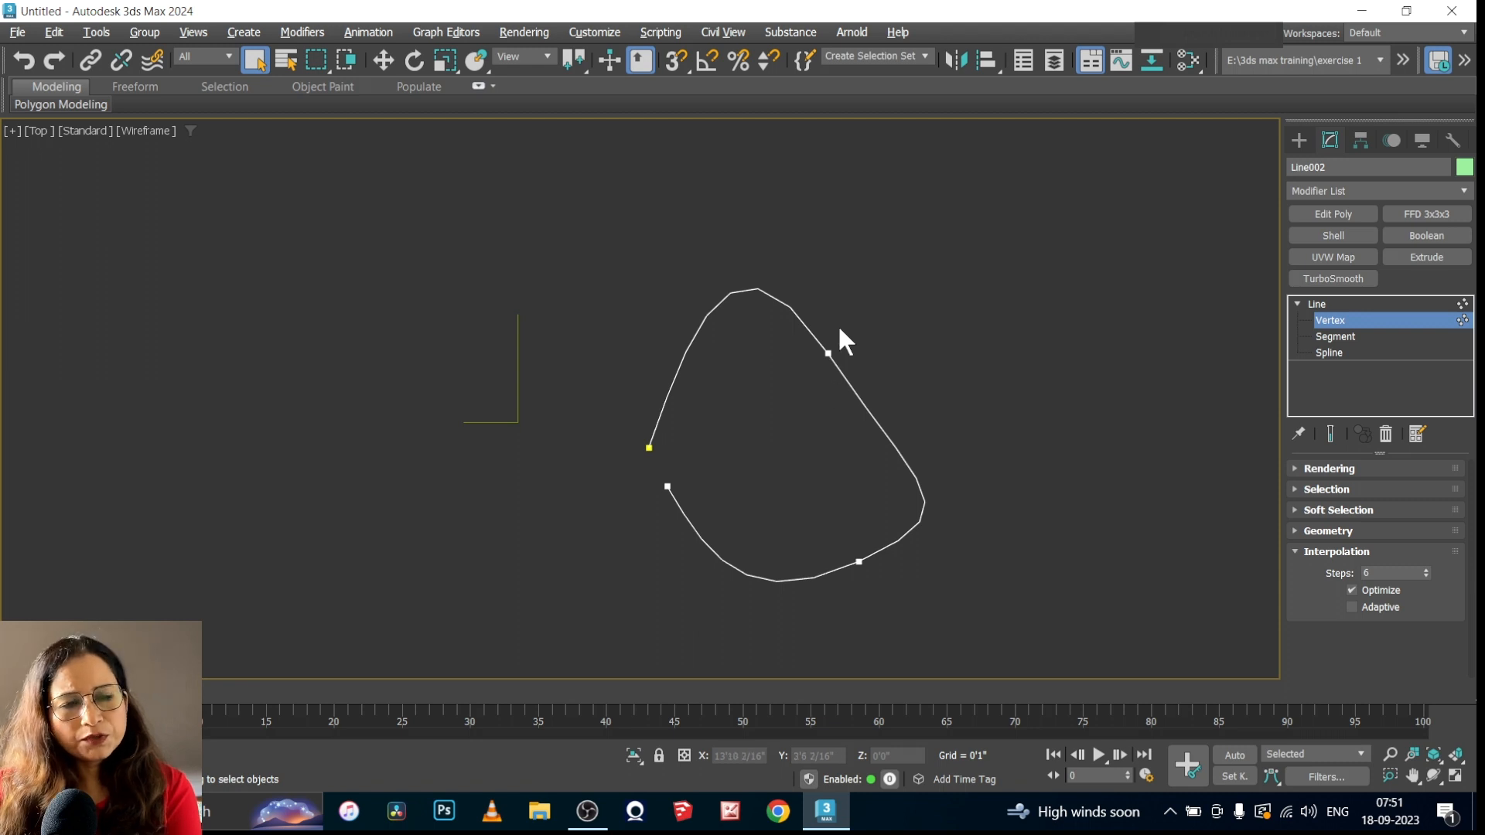
Try 12 interpolation steps on the curved line and return the value to 6
left_click(1427, 570)
left_click(1427, 571)
left_click(1427, 571)
left_click(1426, 570)
left_click(1427, 571)
left_click(1427, 571)
left_click(1426, 570)
left_click(1427, 570)
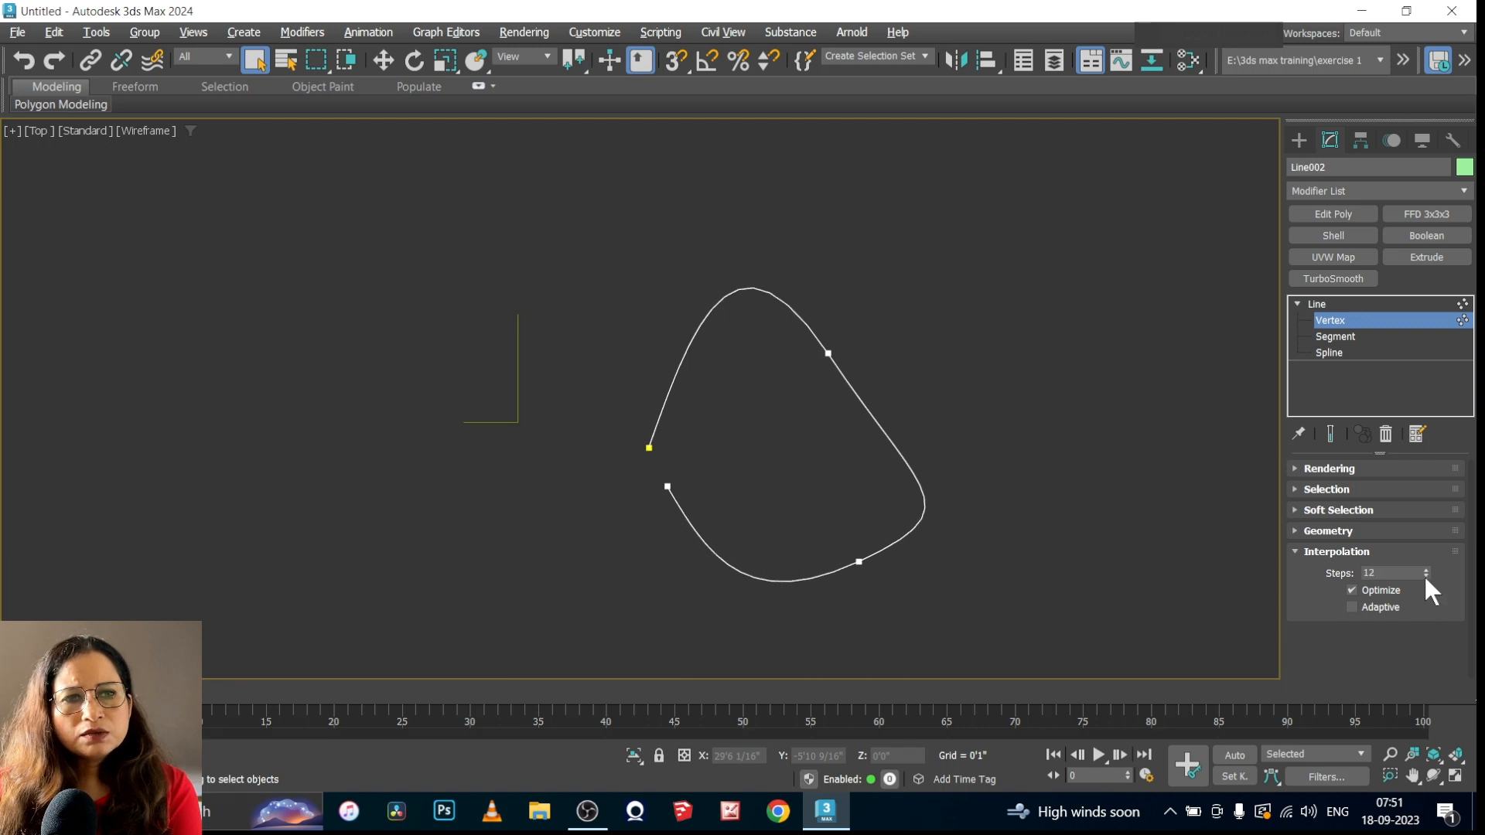
left_click(1425, 576)
left_click(1426, 576)
left_click(1426, 576)
left_click(1426, 576)
left_click(1426, 576)
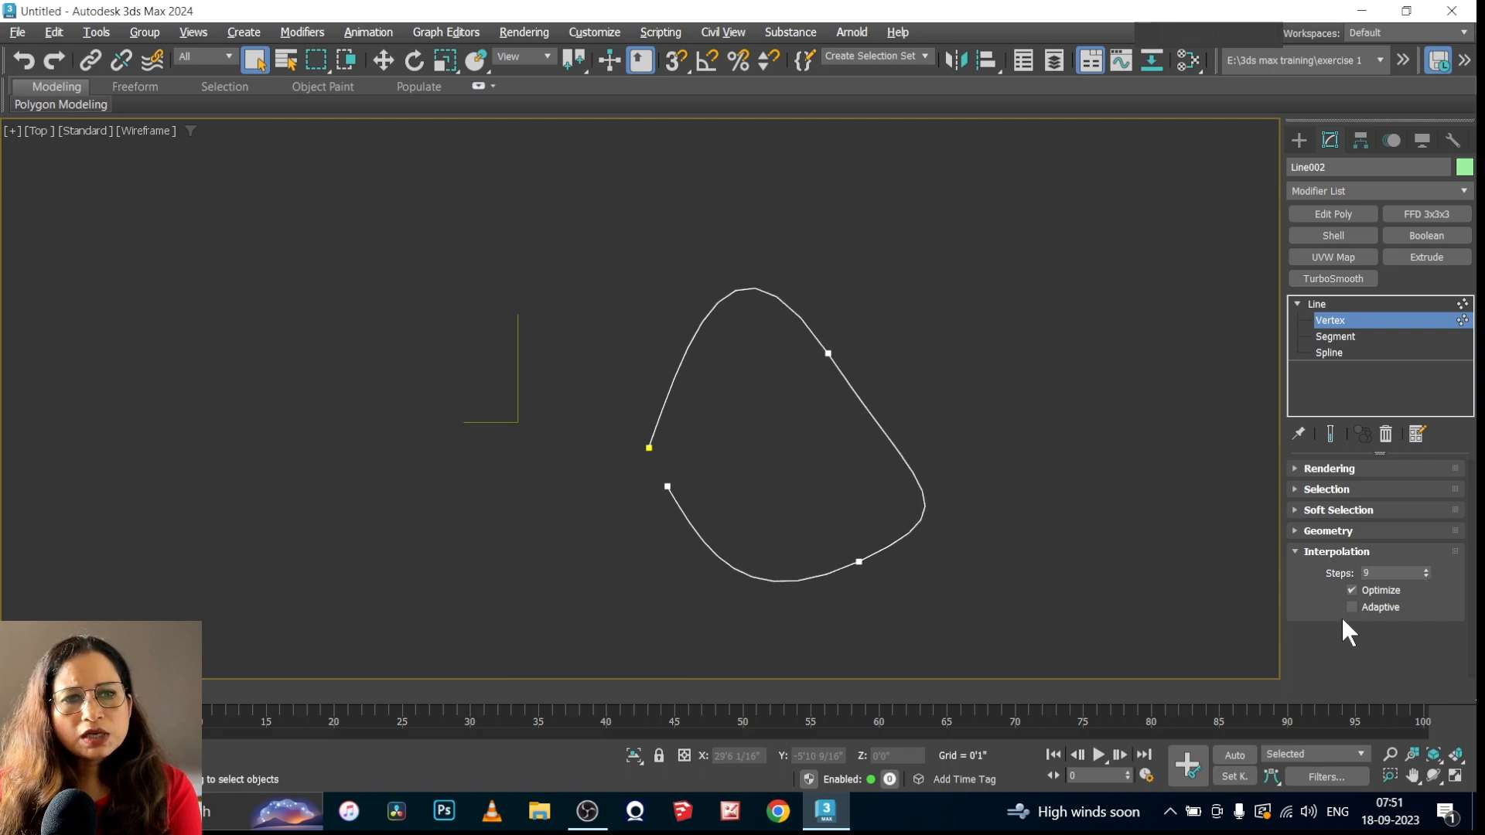
left_click(1426, 576)
left_click(1426, 576)
left_click(1426, 576)
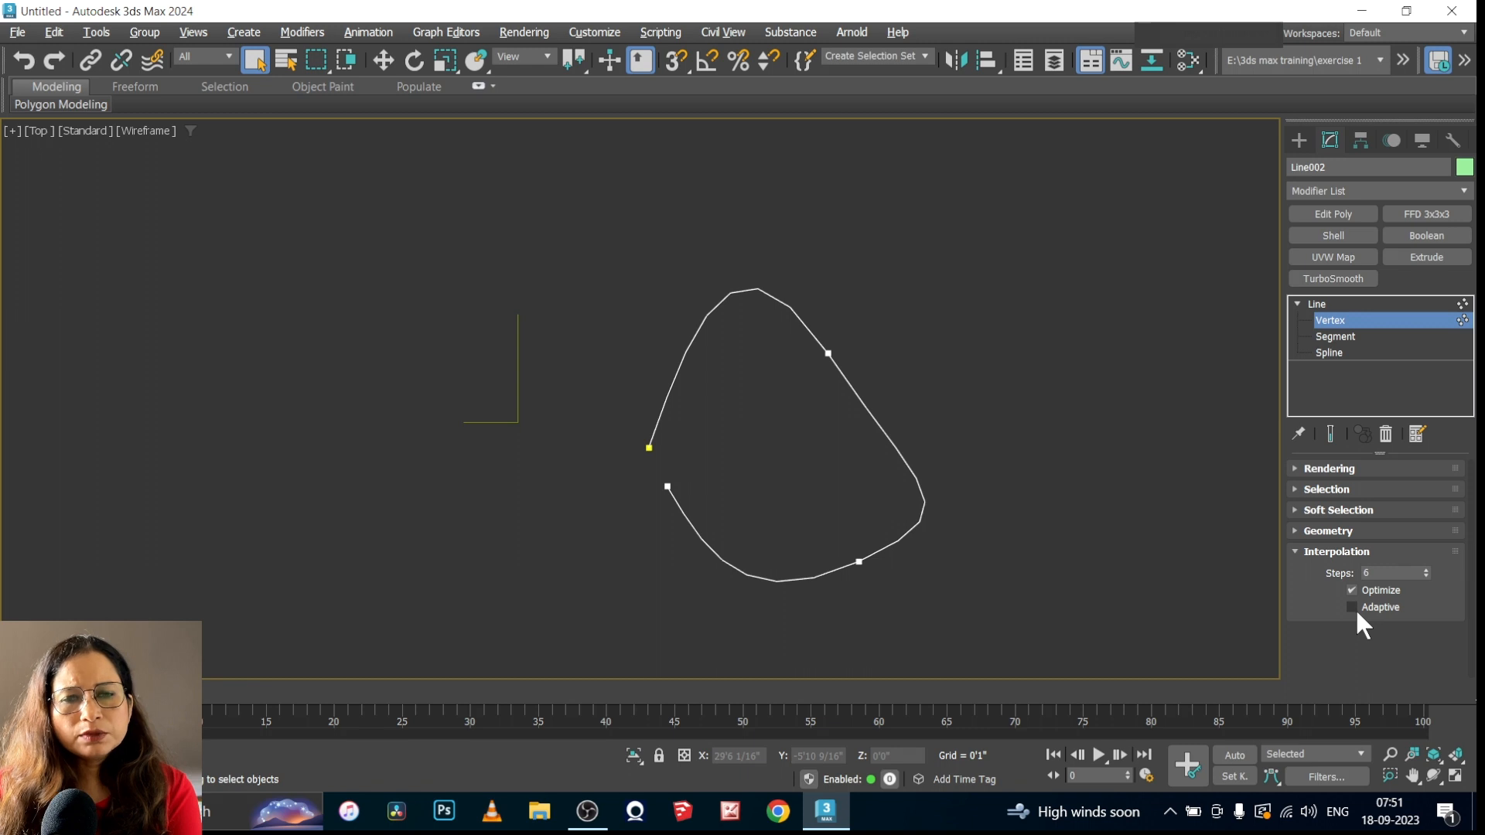
Enable Adaptive interpolation for the curved line and collapse its Selection and Geometry settings
left_click(1352, 607)
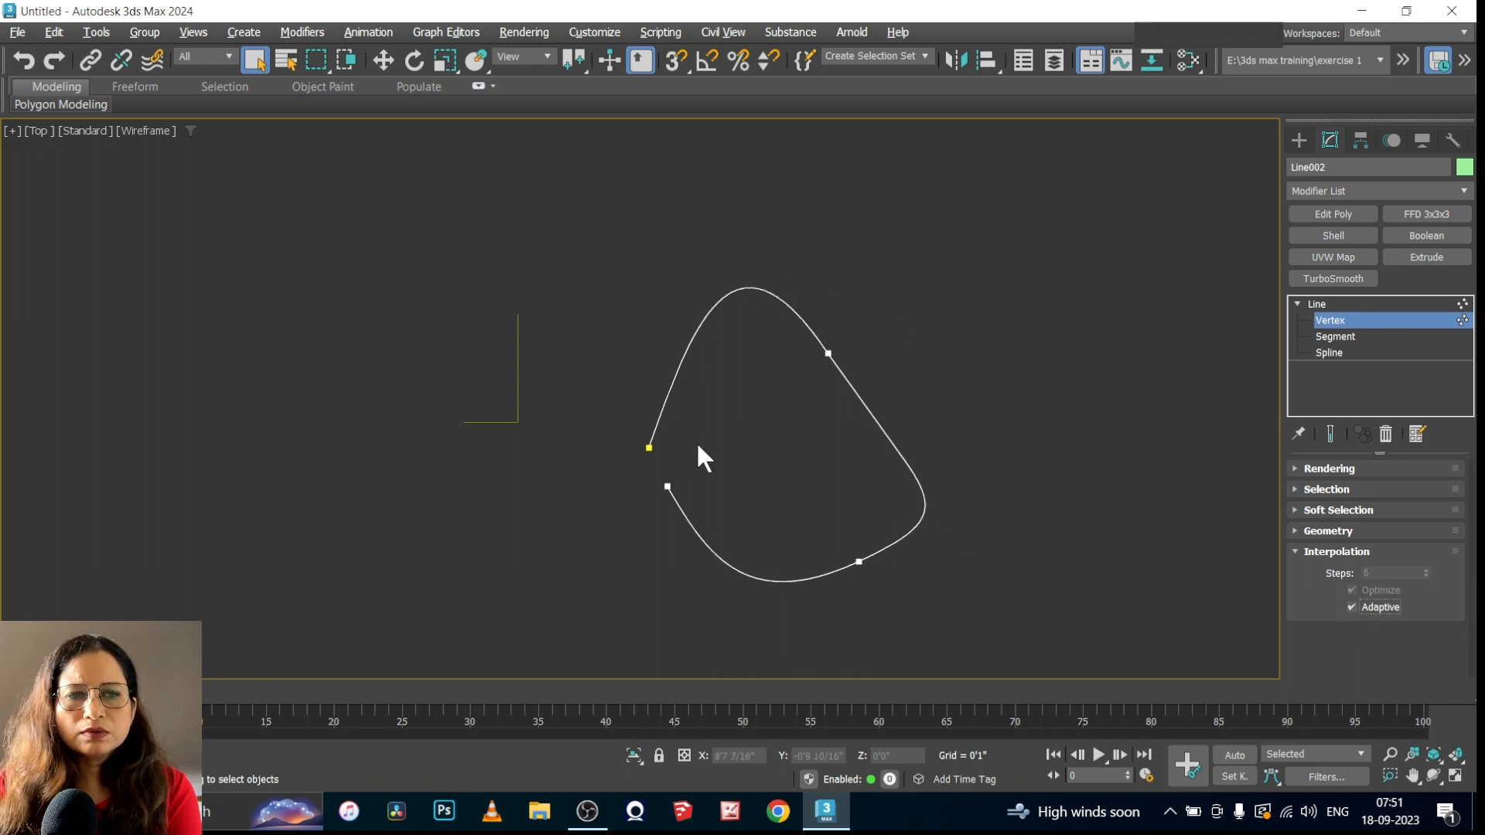
key("ctrl+z")
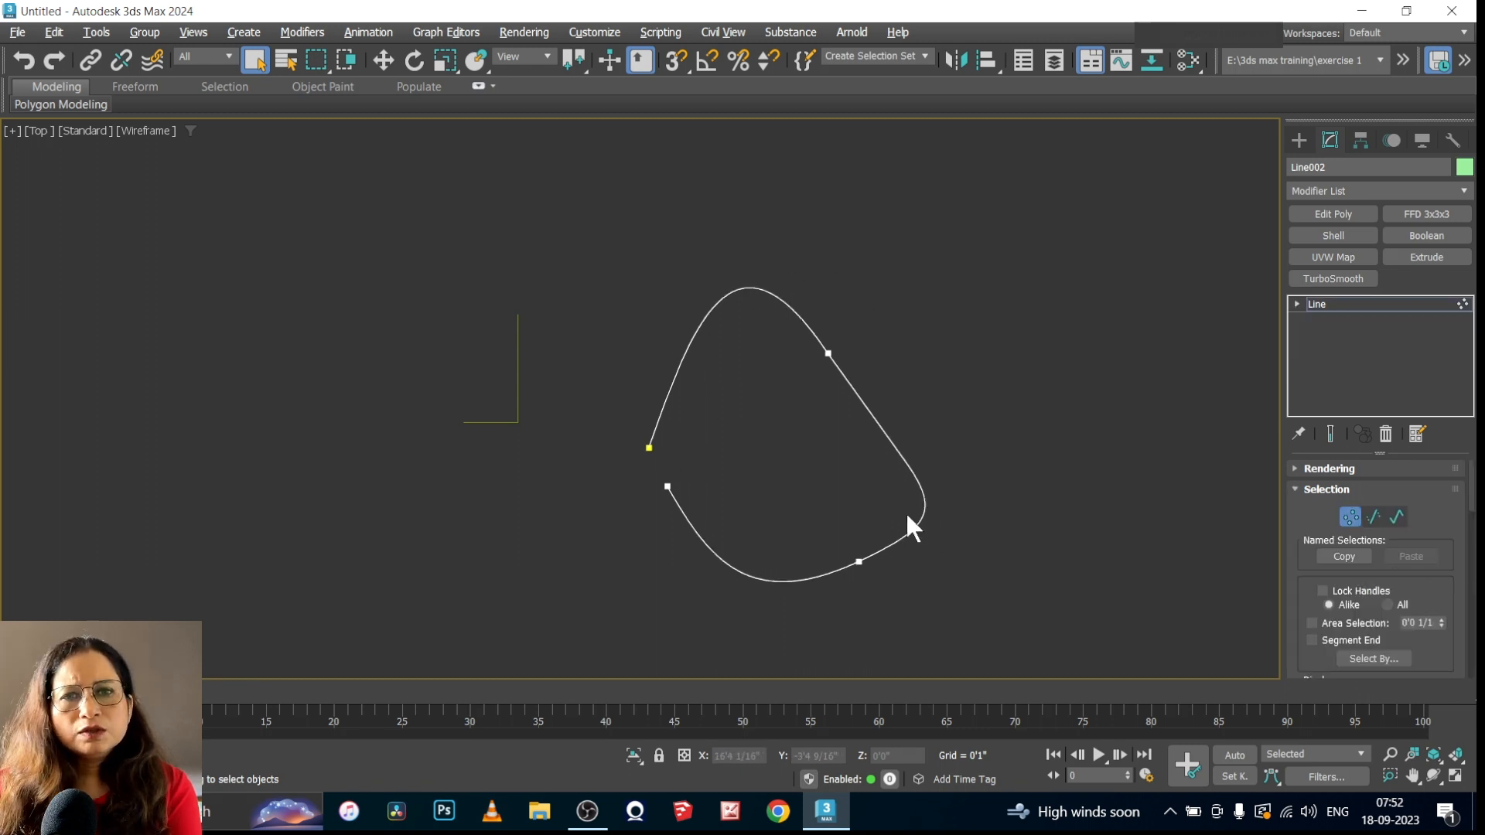
left_click(1299, 489)
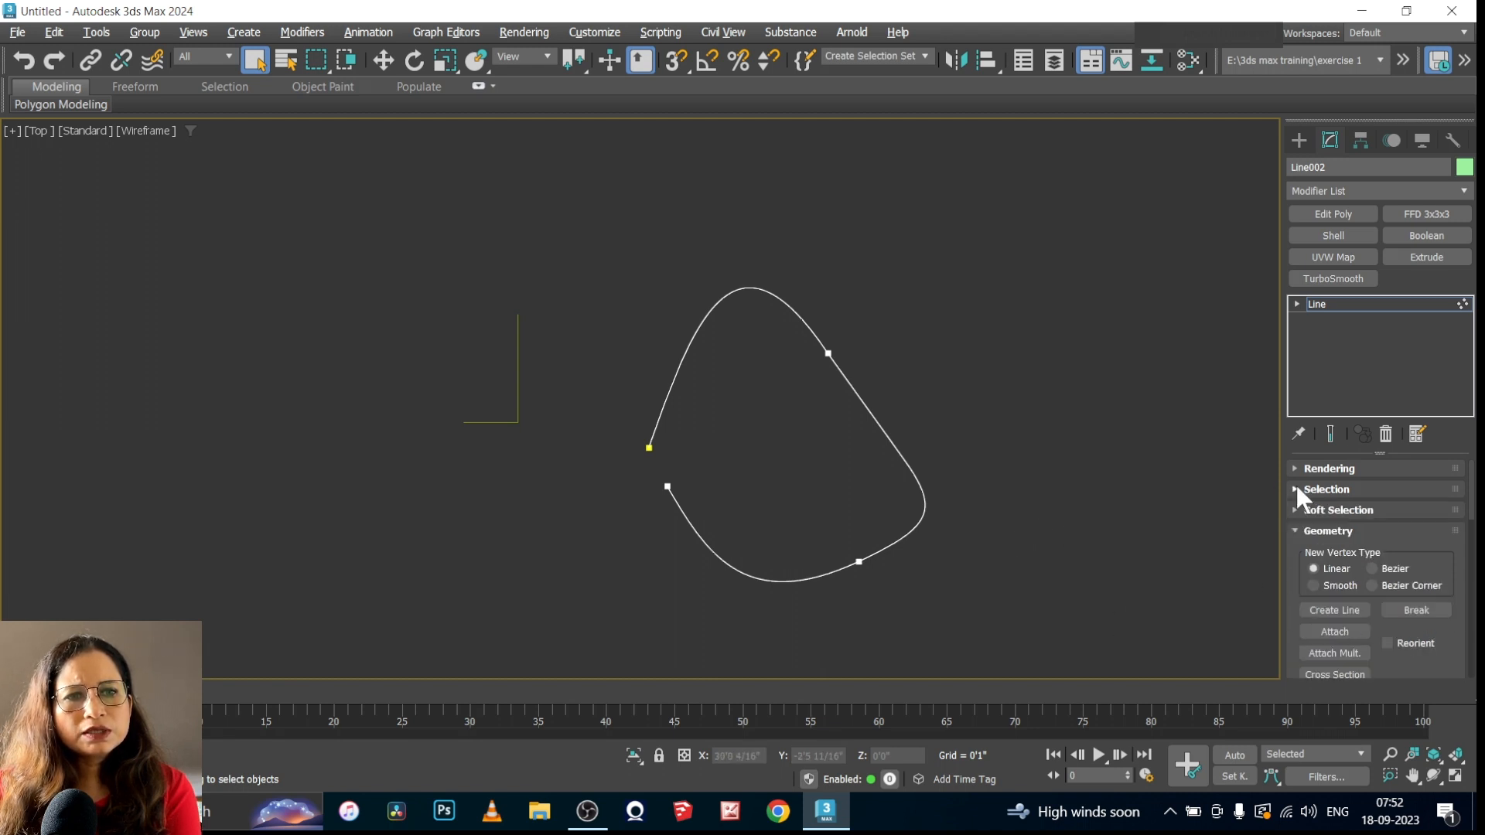
left_click(1292, 531)
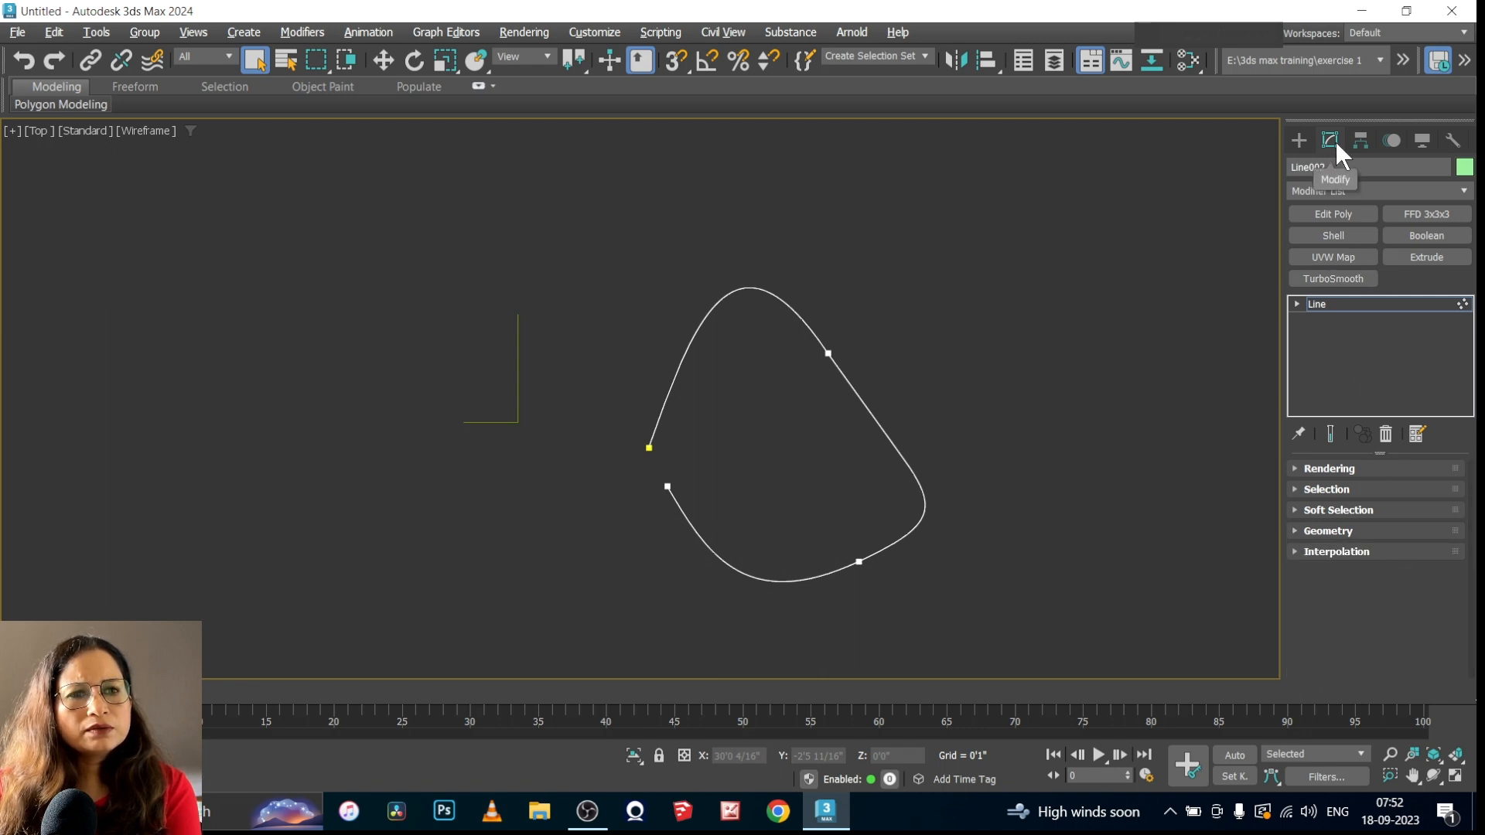
At Vertex level, move the curve's upper-right vertex to about (14'7", 2'10") and reshape the curve with its Bezier handles
left_click(1297, 303)
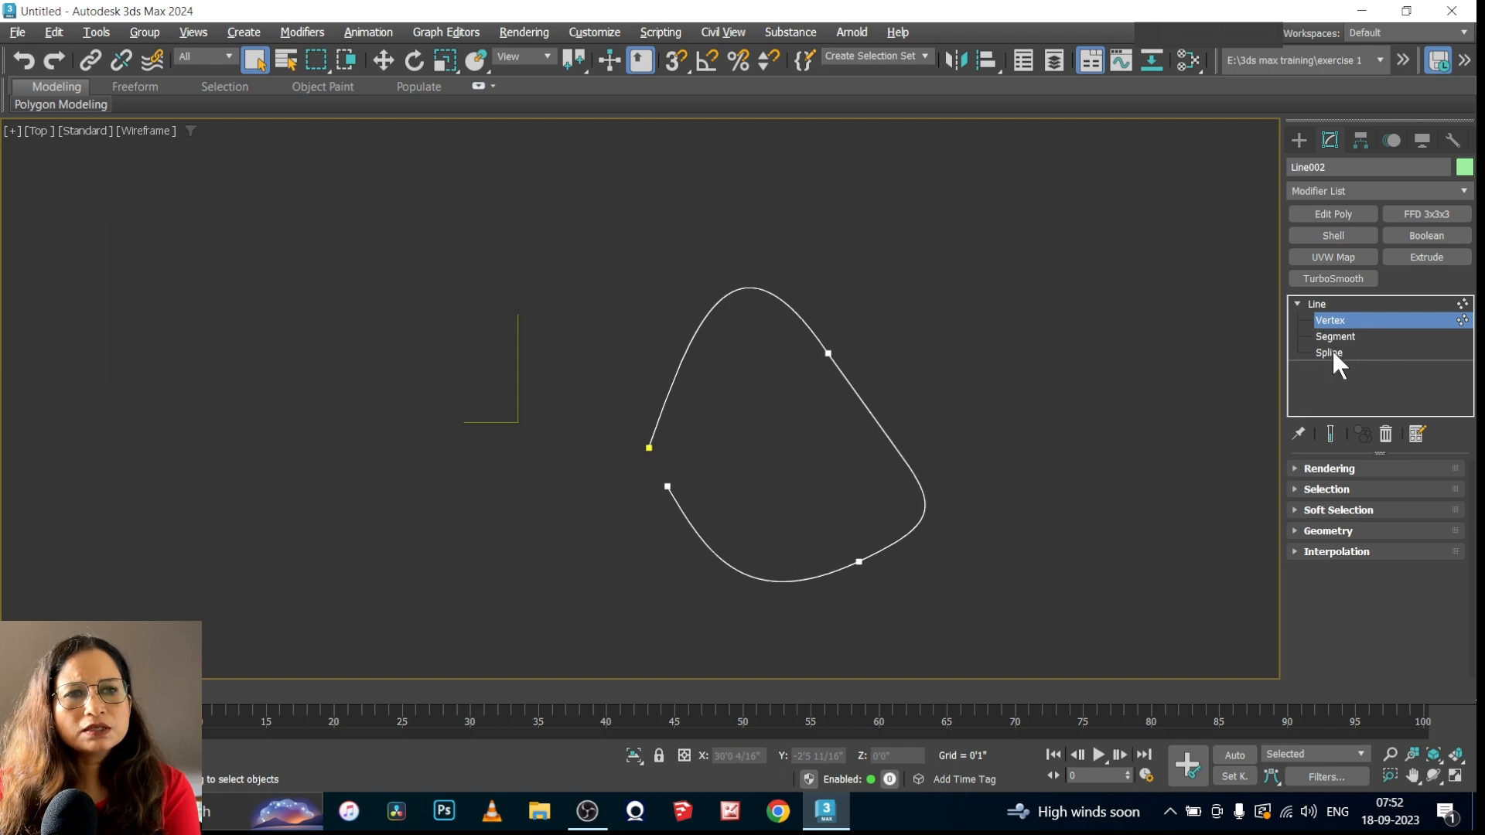
left_click_drag(872, 324, 770, 411)
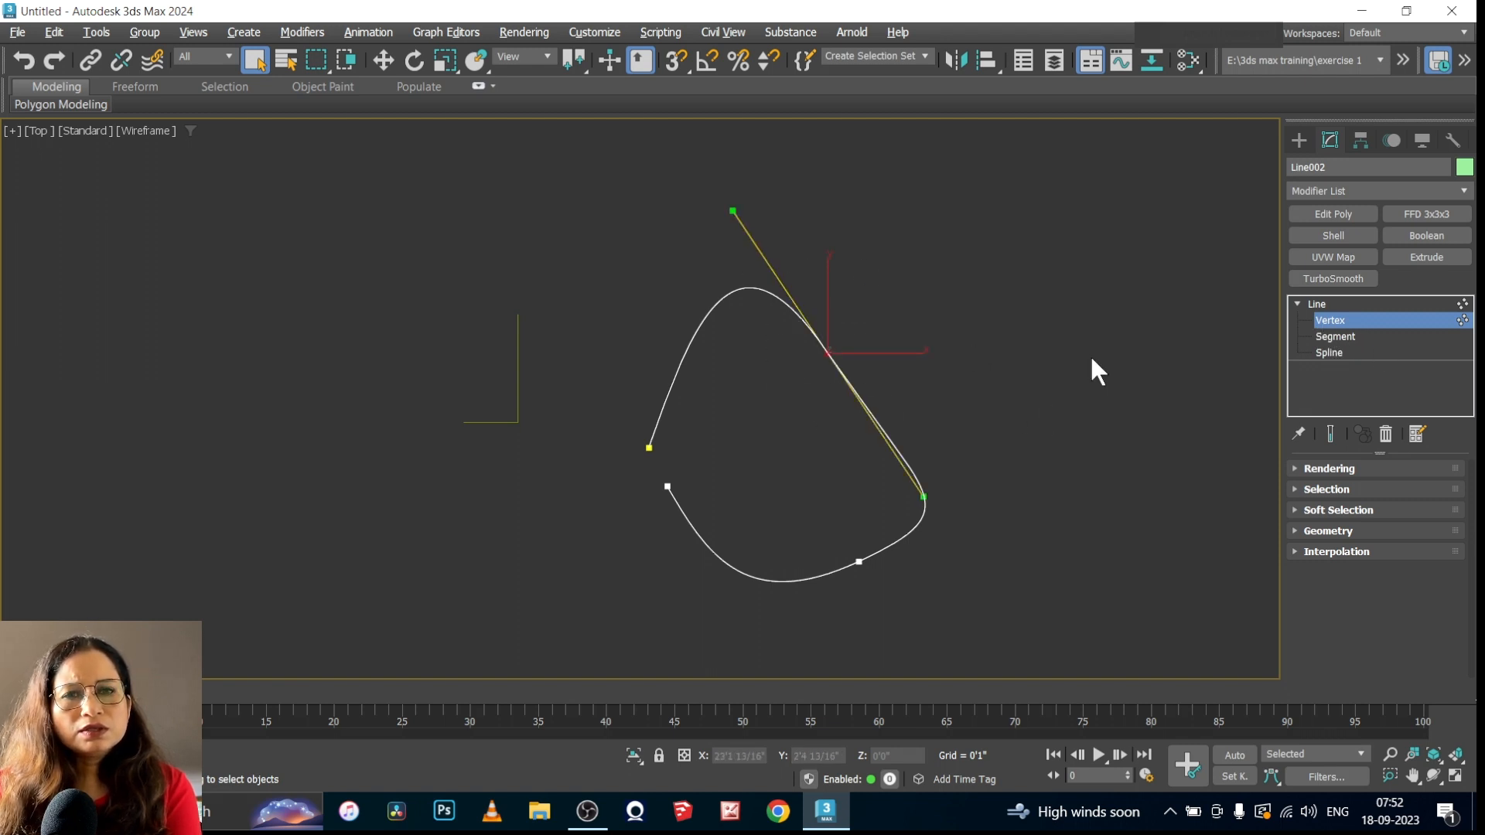
left_click(381, 61)
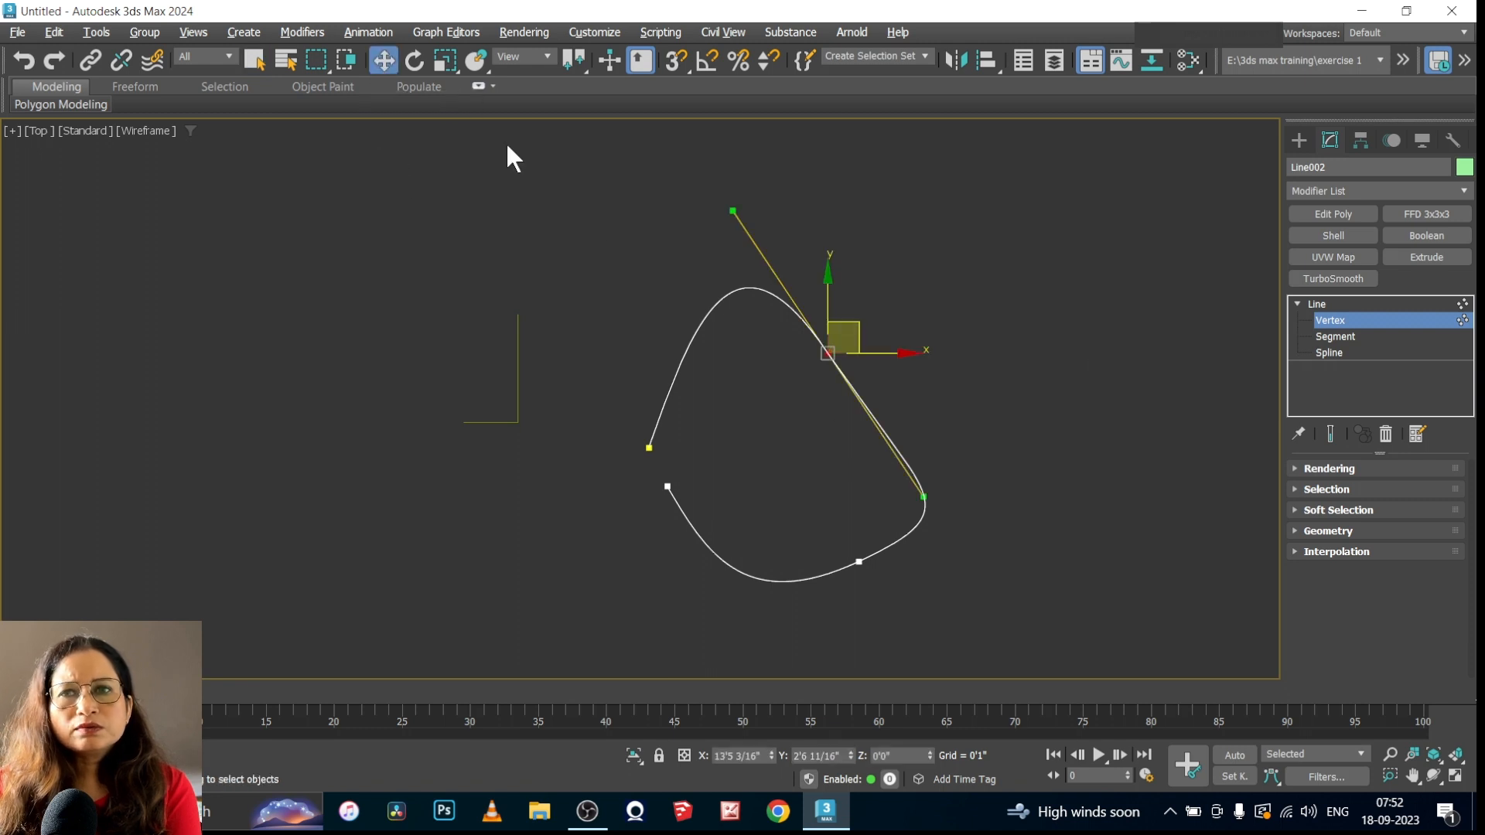
left_click_drag(733, 208, 680, 309)
left_click_drag(846, 335, 877, 326)
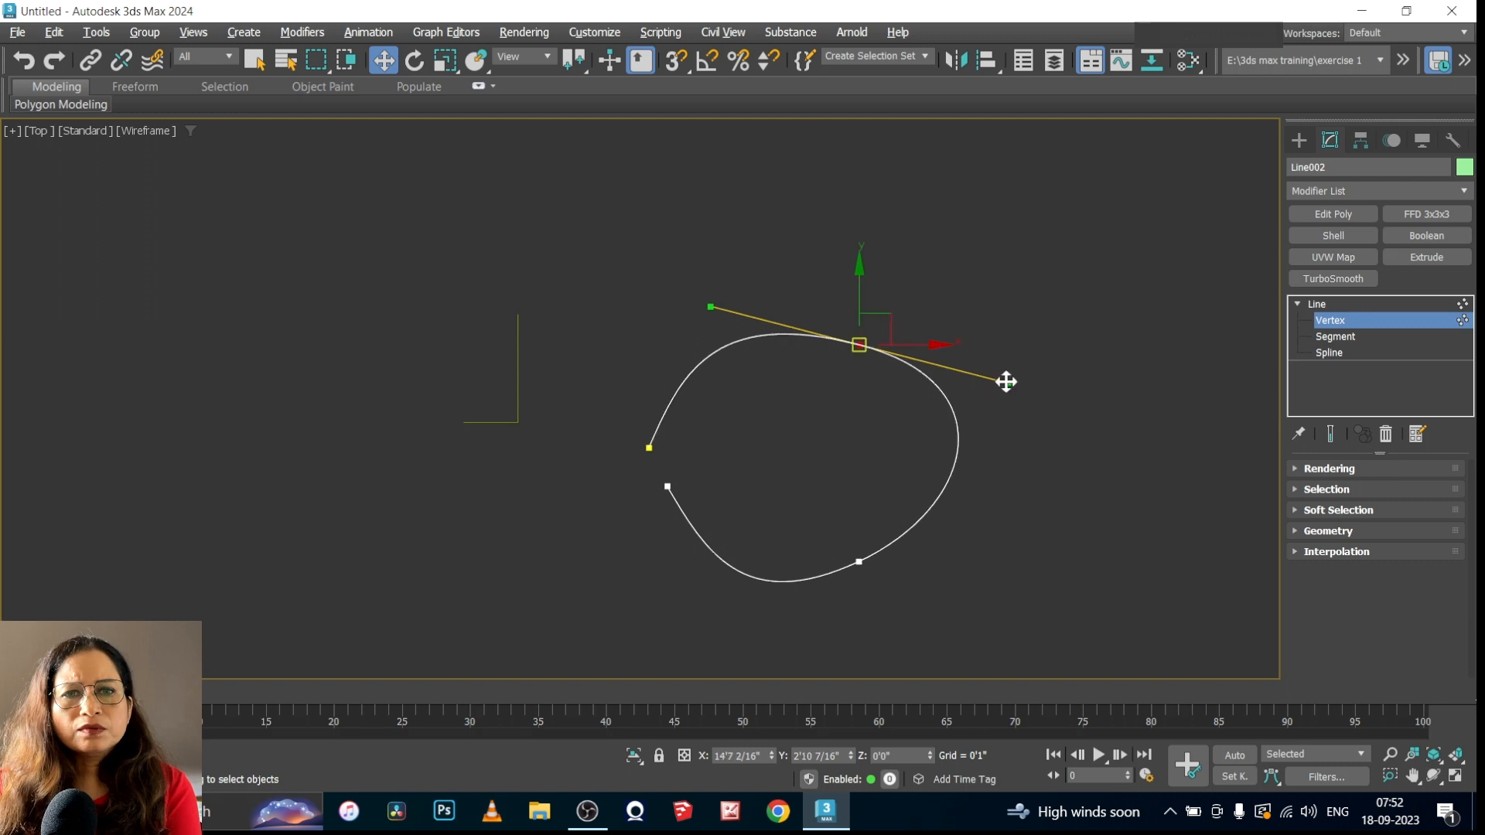
left_click_drag(1006, 382, 981, 430)
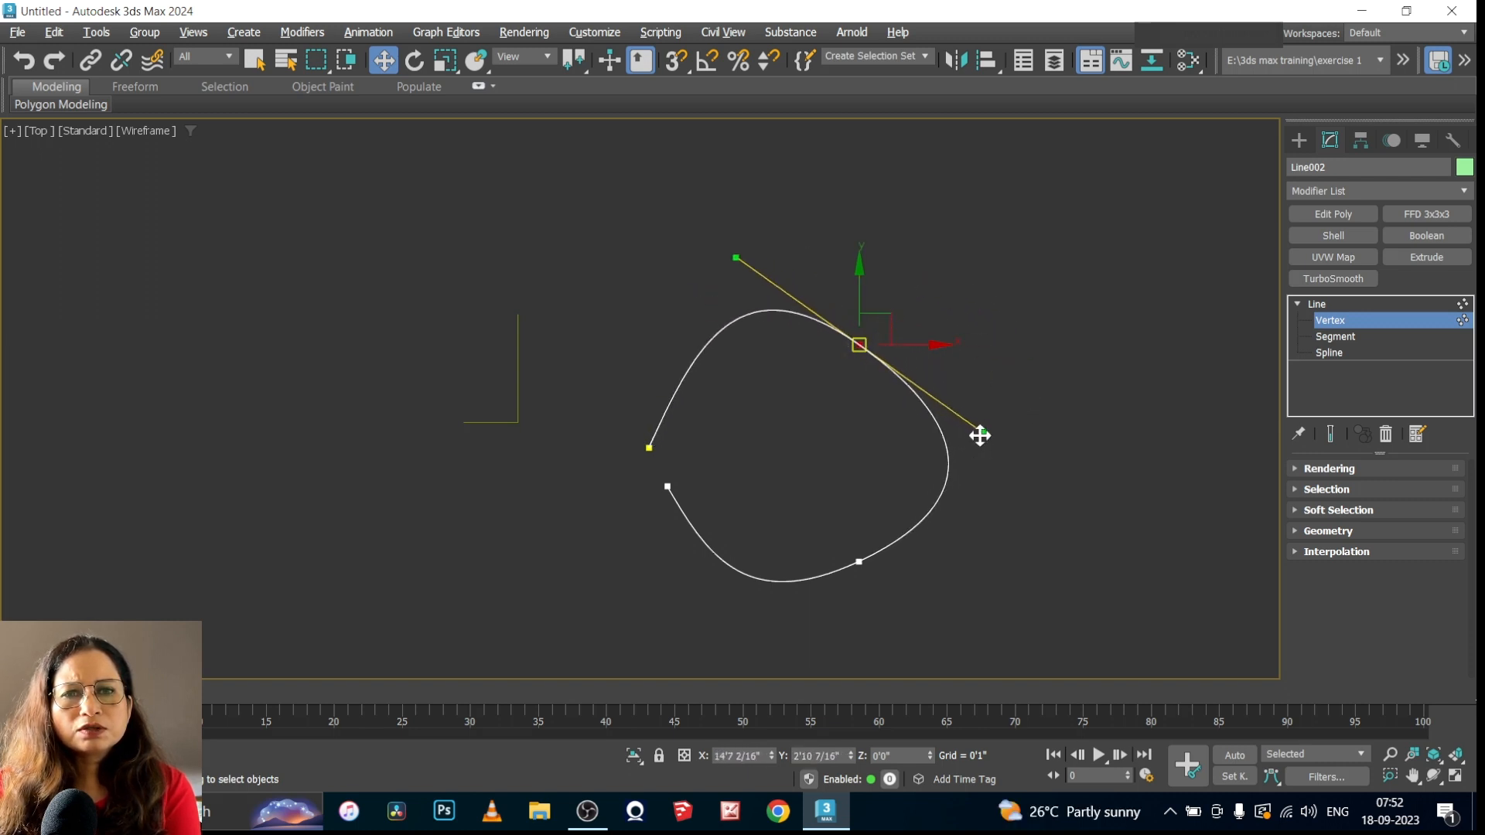
At Segment level, move the segment joining the curve's two right-hand vertices along X to about 18'4"
left_click(1340, 337)
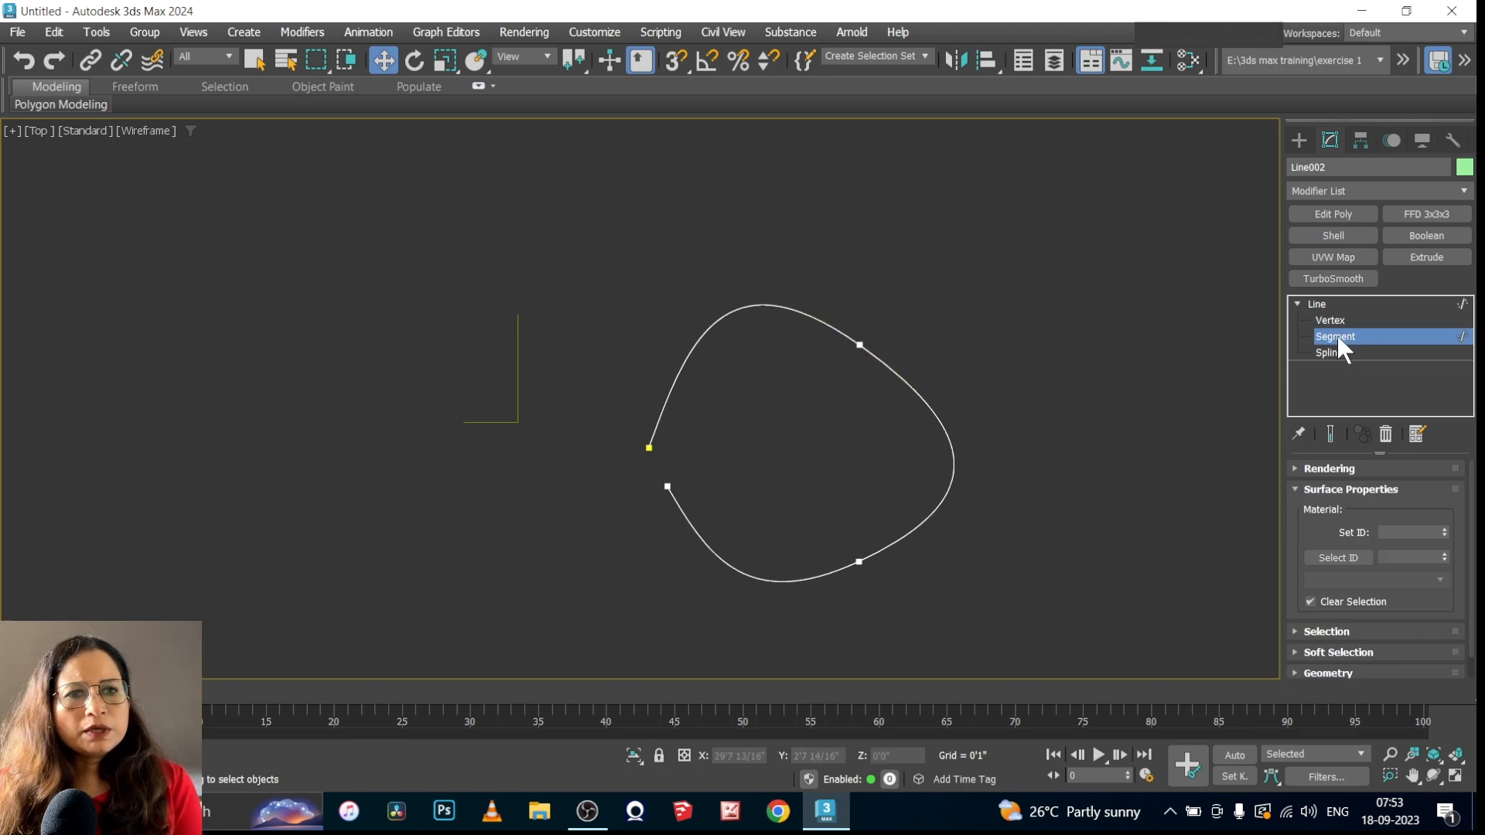
left_click(933, 411)
left_click_drag(945, 454, 1042, 447)
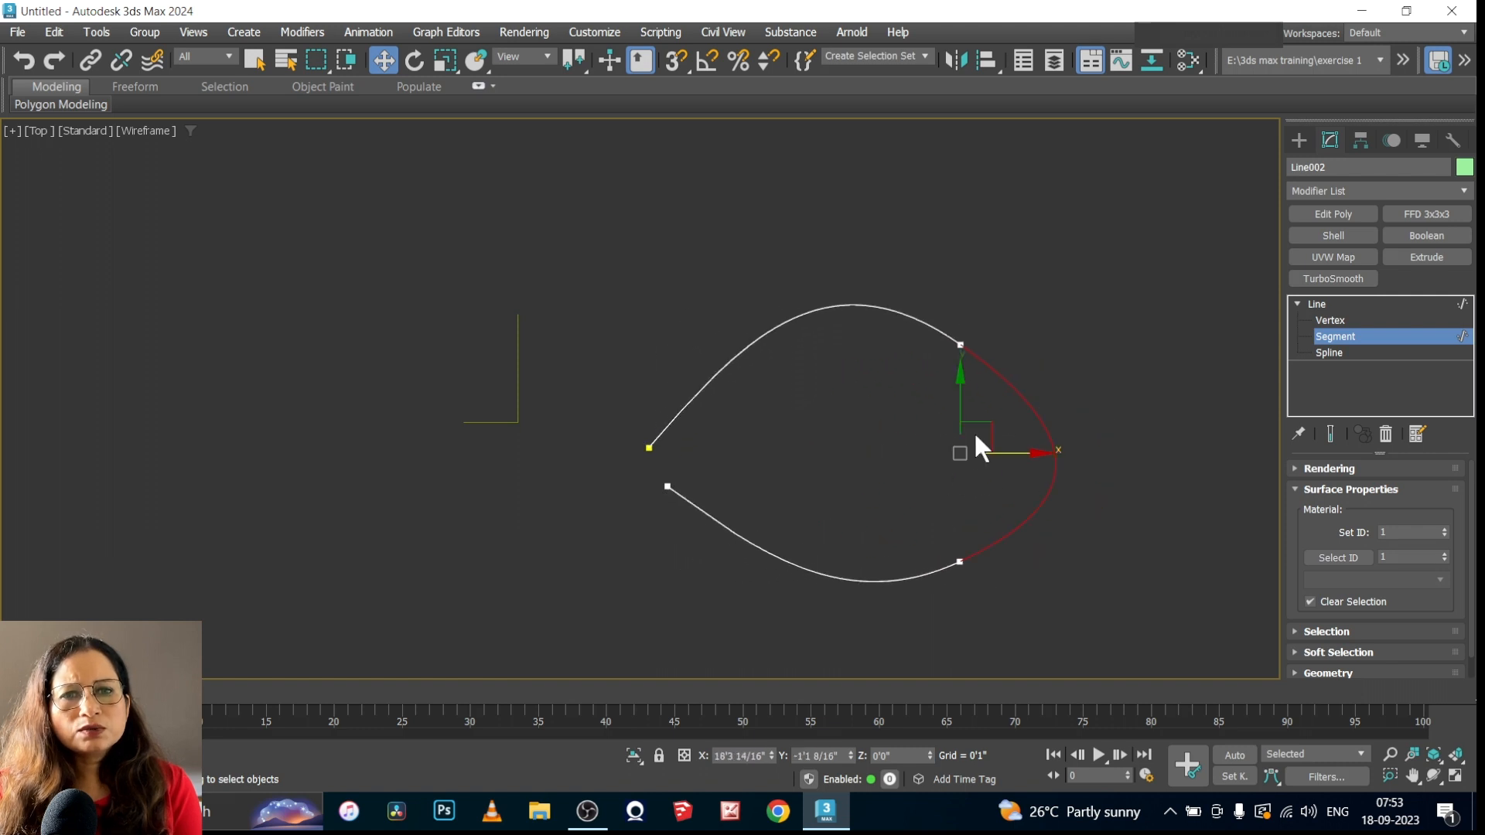
At Spline level, select the entire curved line and return to the Line's object level
left_click(1329, 353)
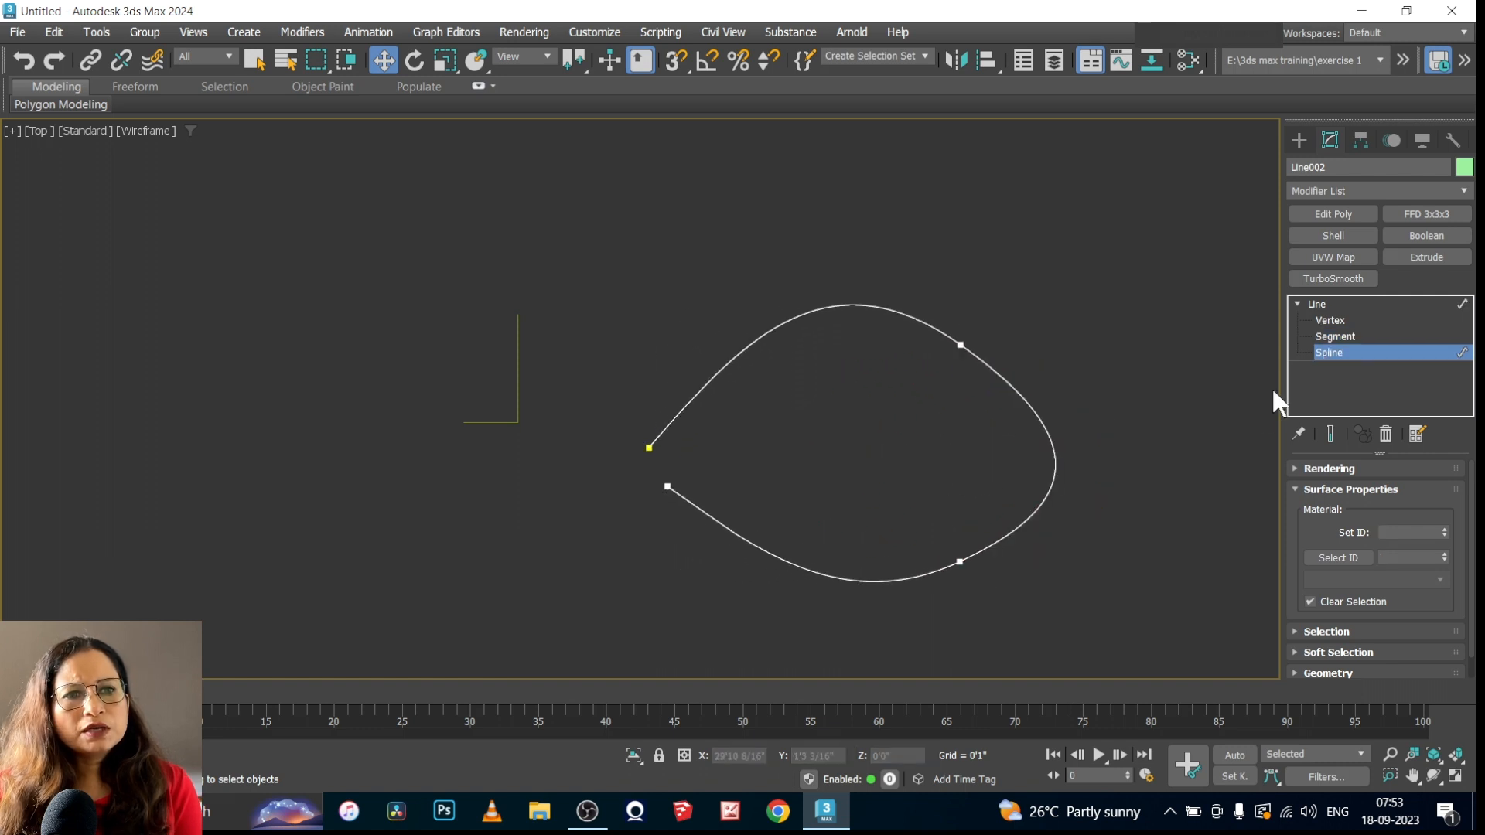
left_click(1037, 514)
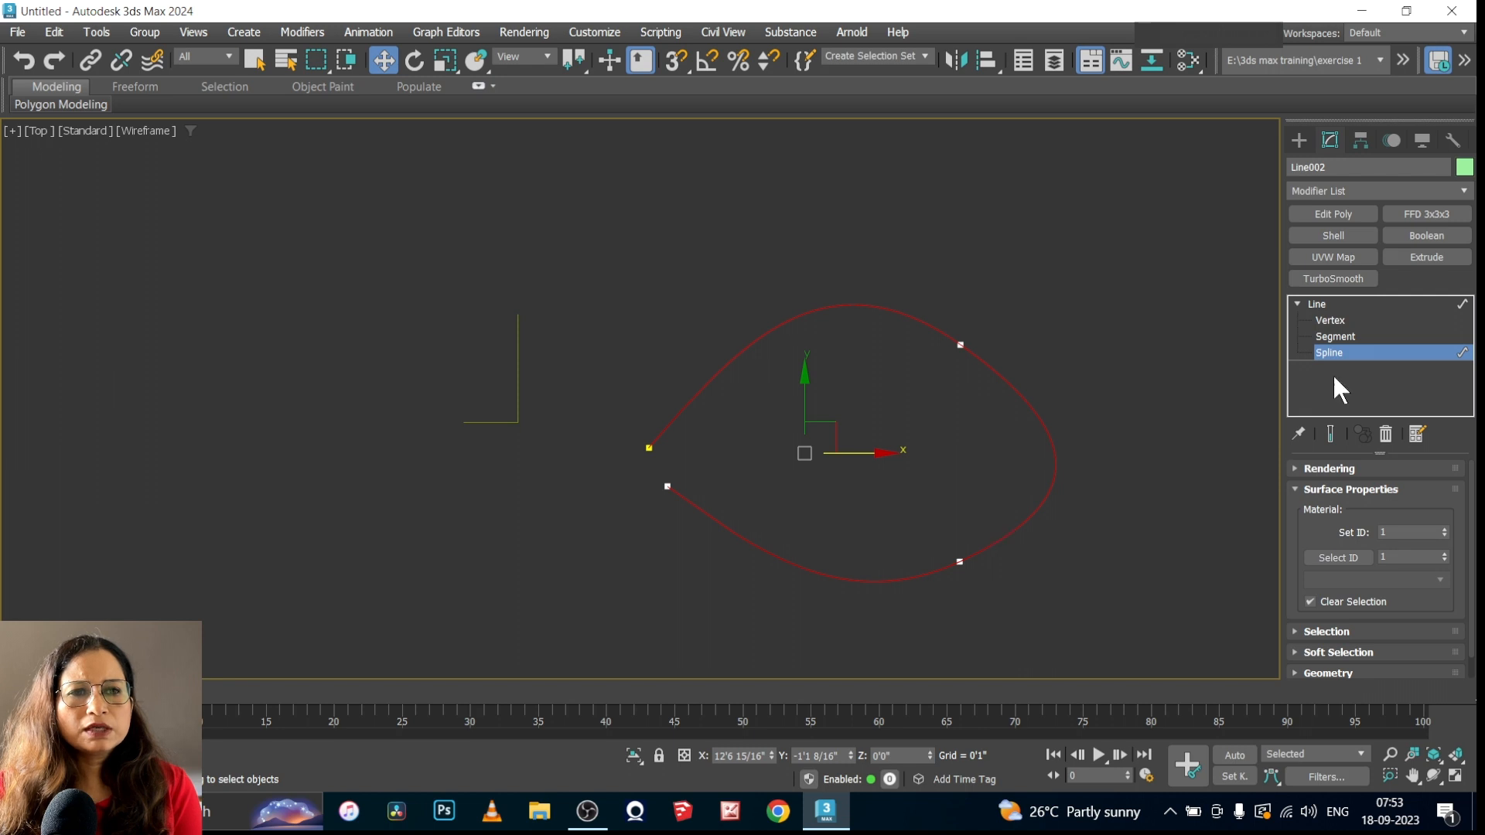
left_click(1329, 303)
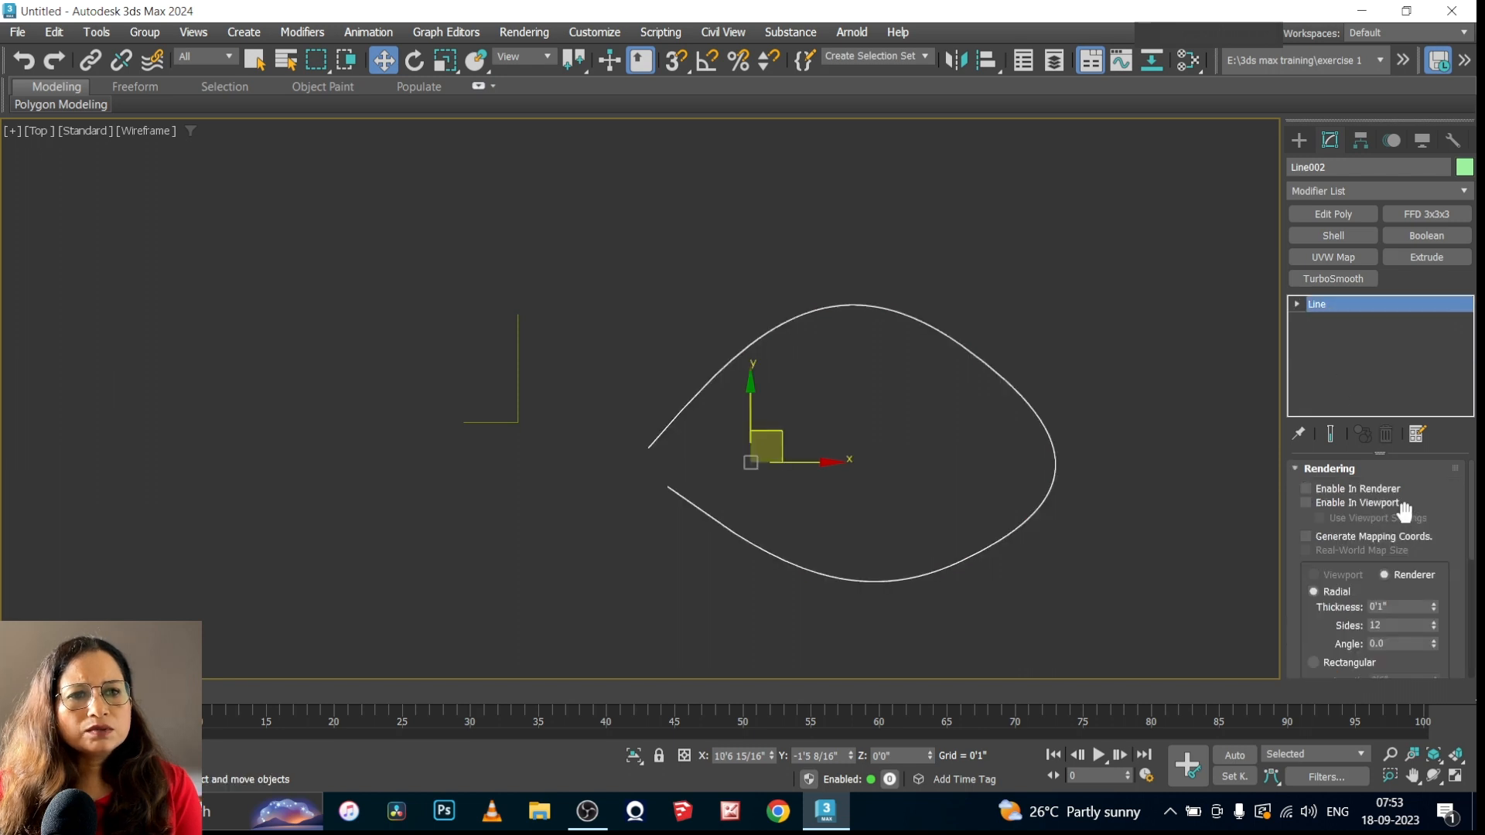
Turn on Enable In Renderer and Enable In Viewport for the curved line
left_click(1306, 487)
left_click(1305, 503)
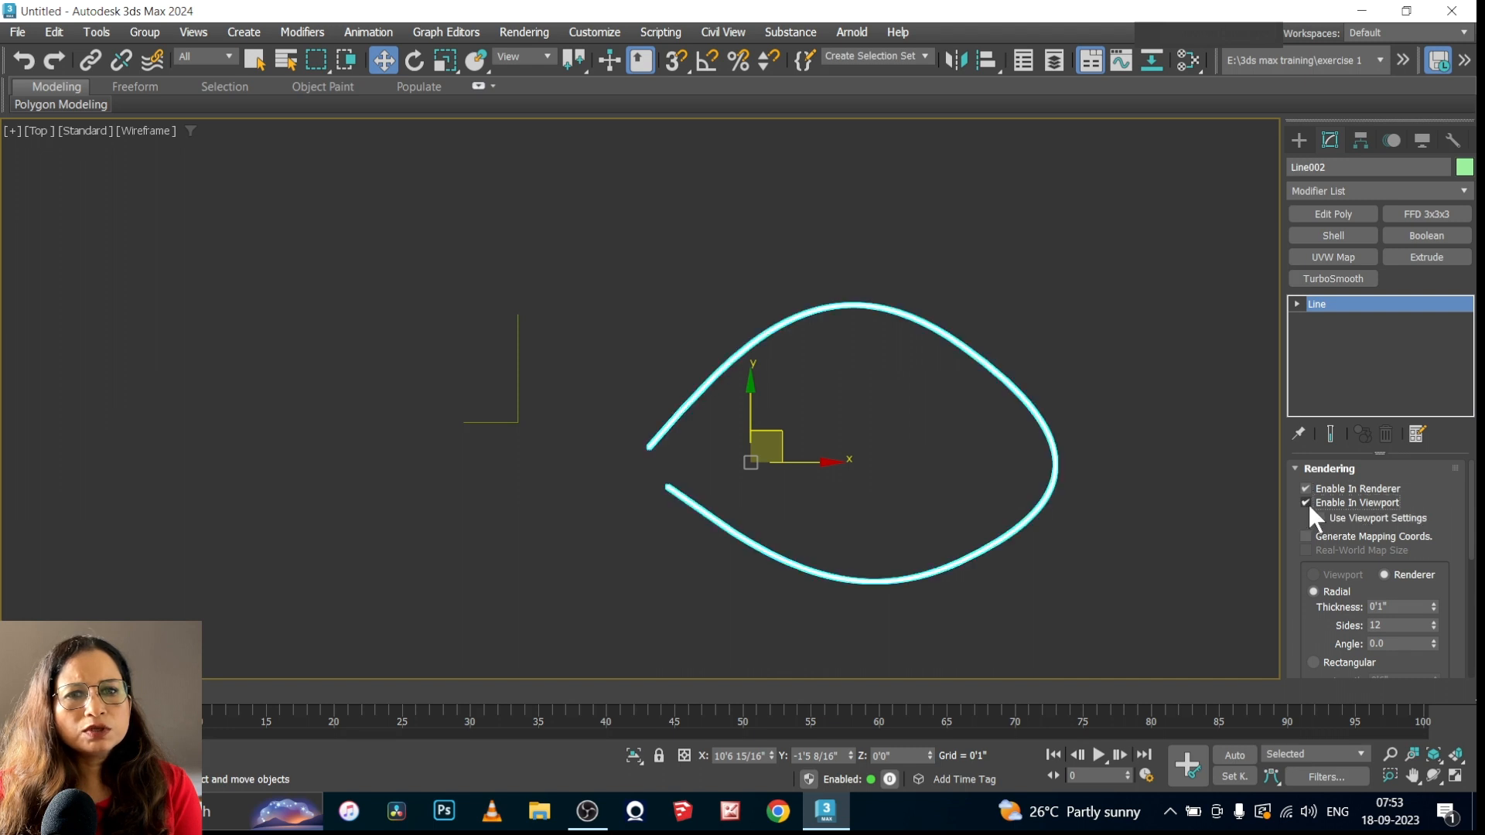
scroll(945, 607, "up", 2)
middle_click_drag(945, 608, 884, 619)
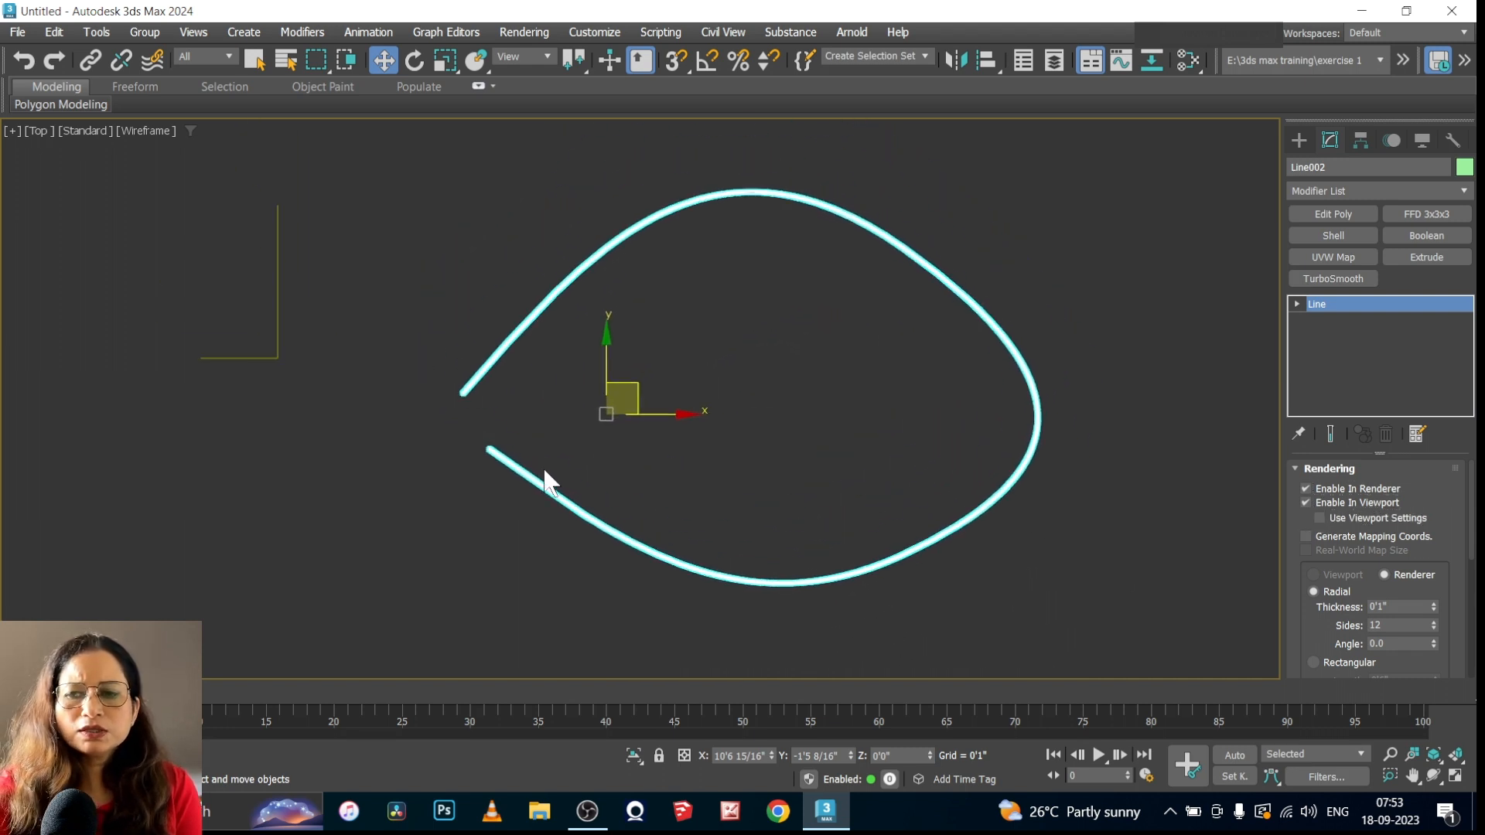
Switch to a maximized Perspective viewport, hide its grid and frame the thickened curve
key("alt+w")
left_click(919, 553)
key("alt+w")
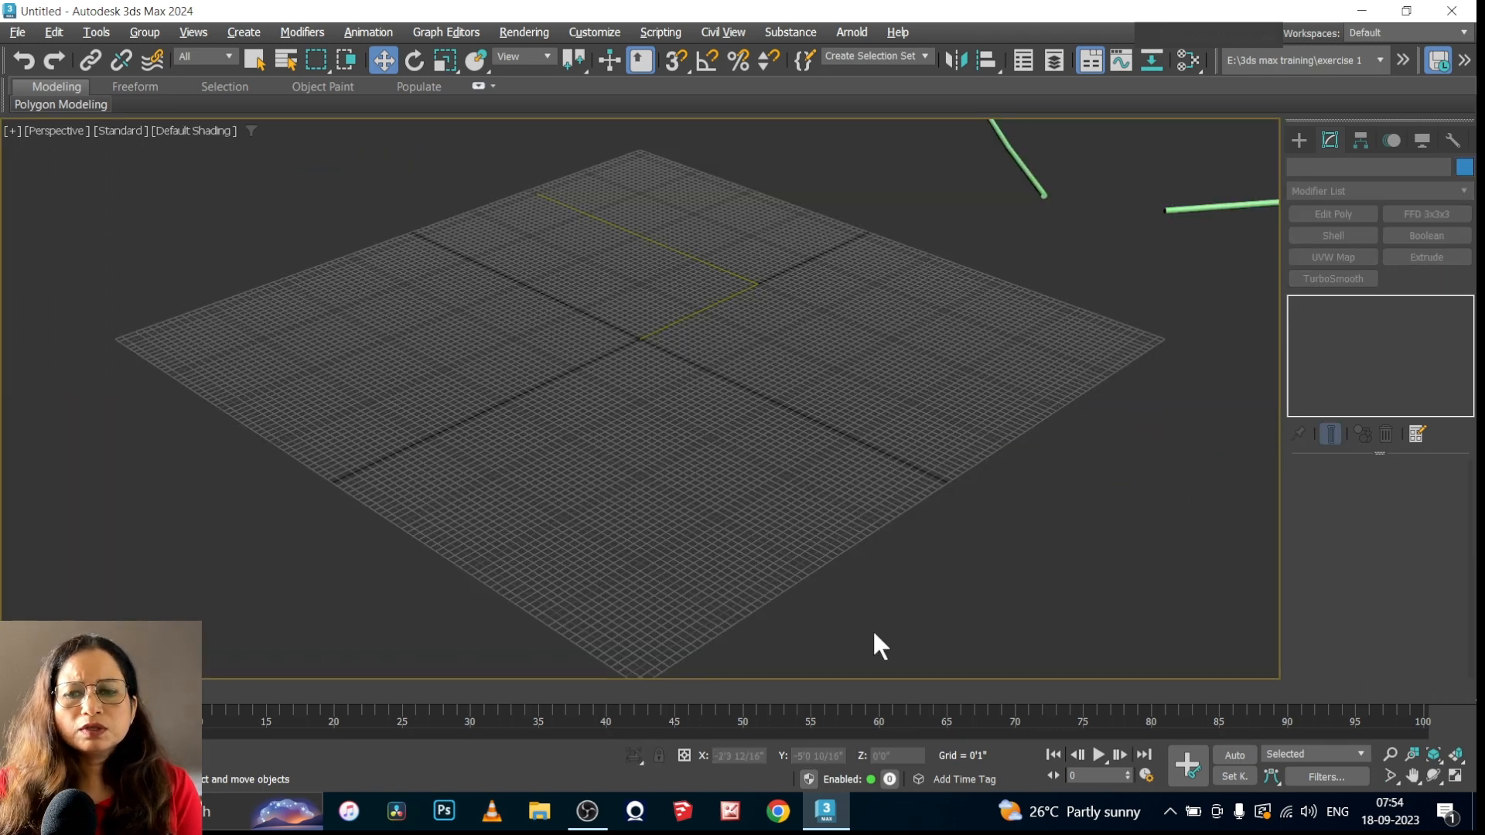
key("g")
scroll(456, 591, "down", 5)
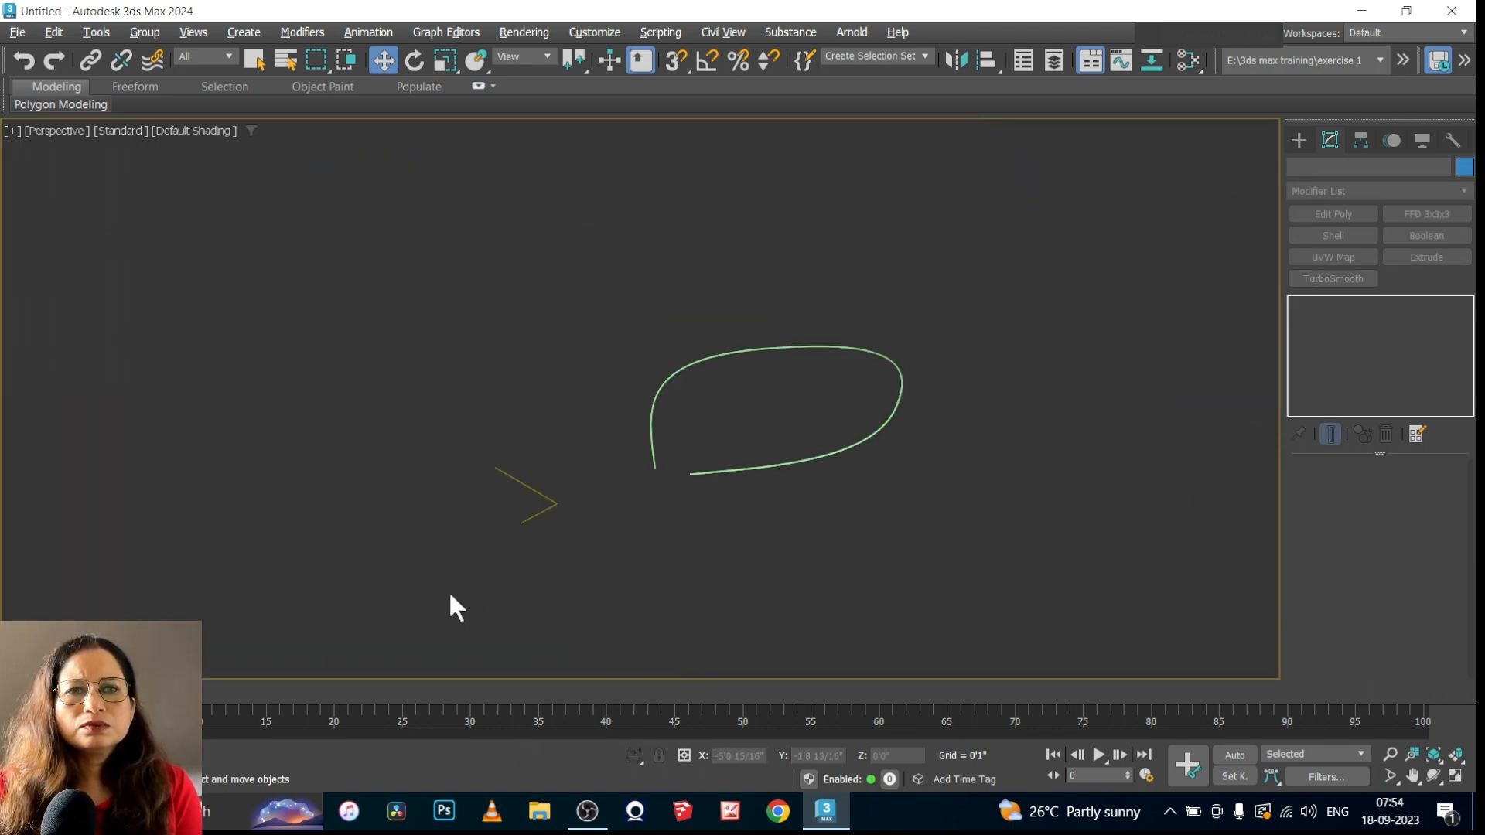
scroll(726, 478, "up", 7)
scroll(614, 509, "down", 5)
scroll(711, 422, "up", 4)
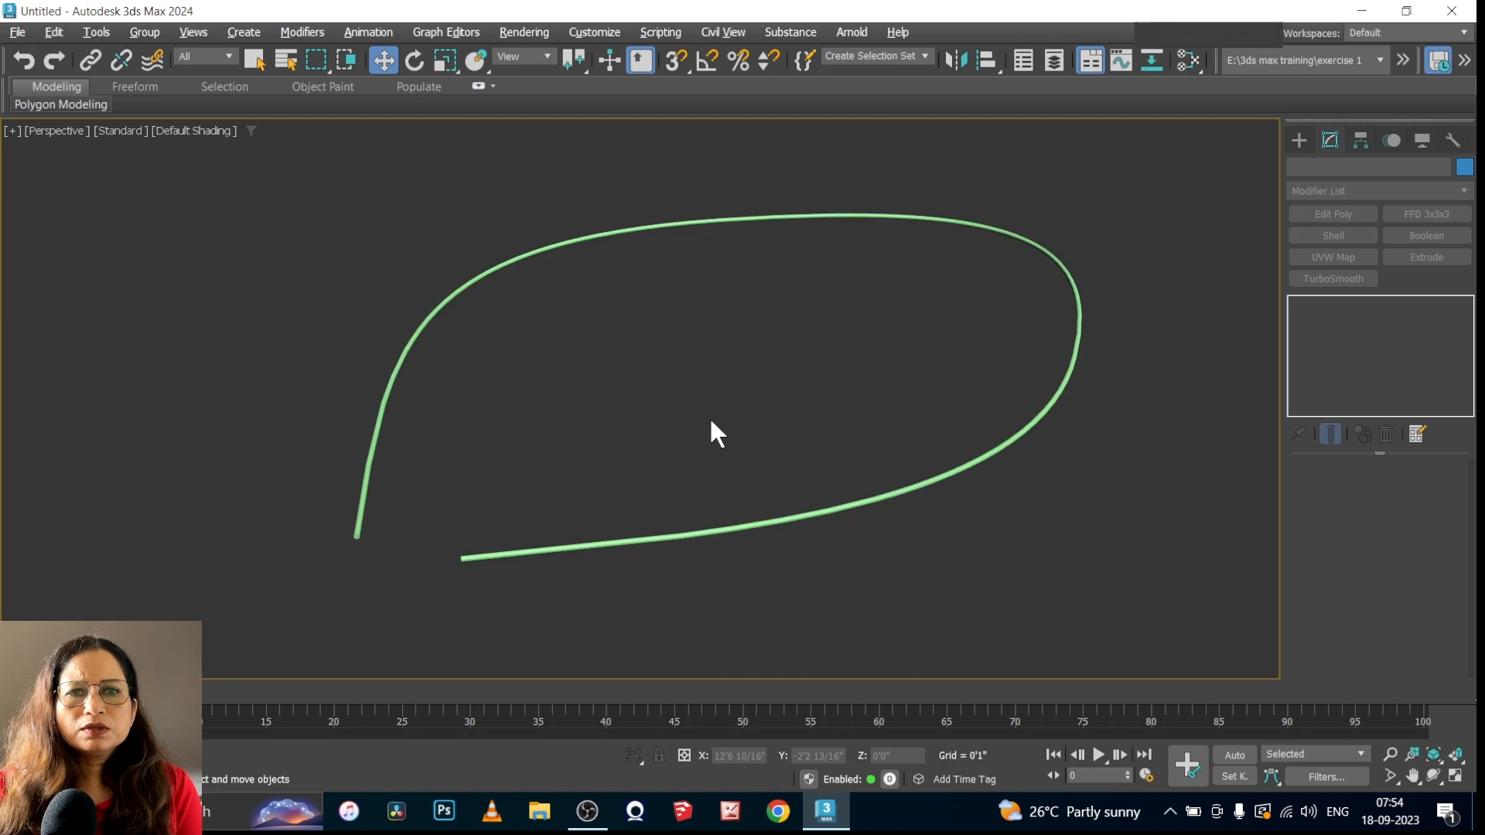
Select the thickened curve and give it a Rectangular rendering cross-section
left_click(955, 473)
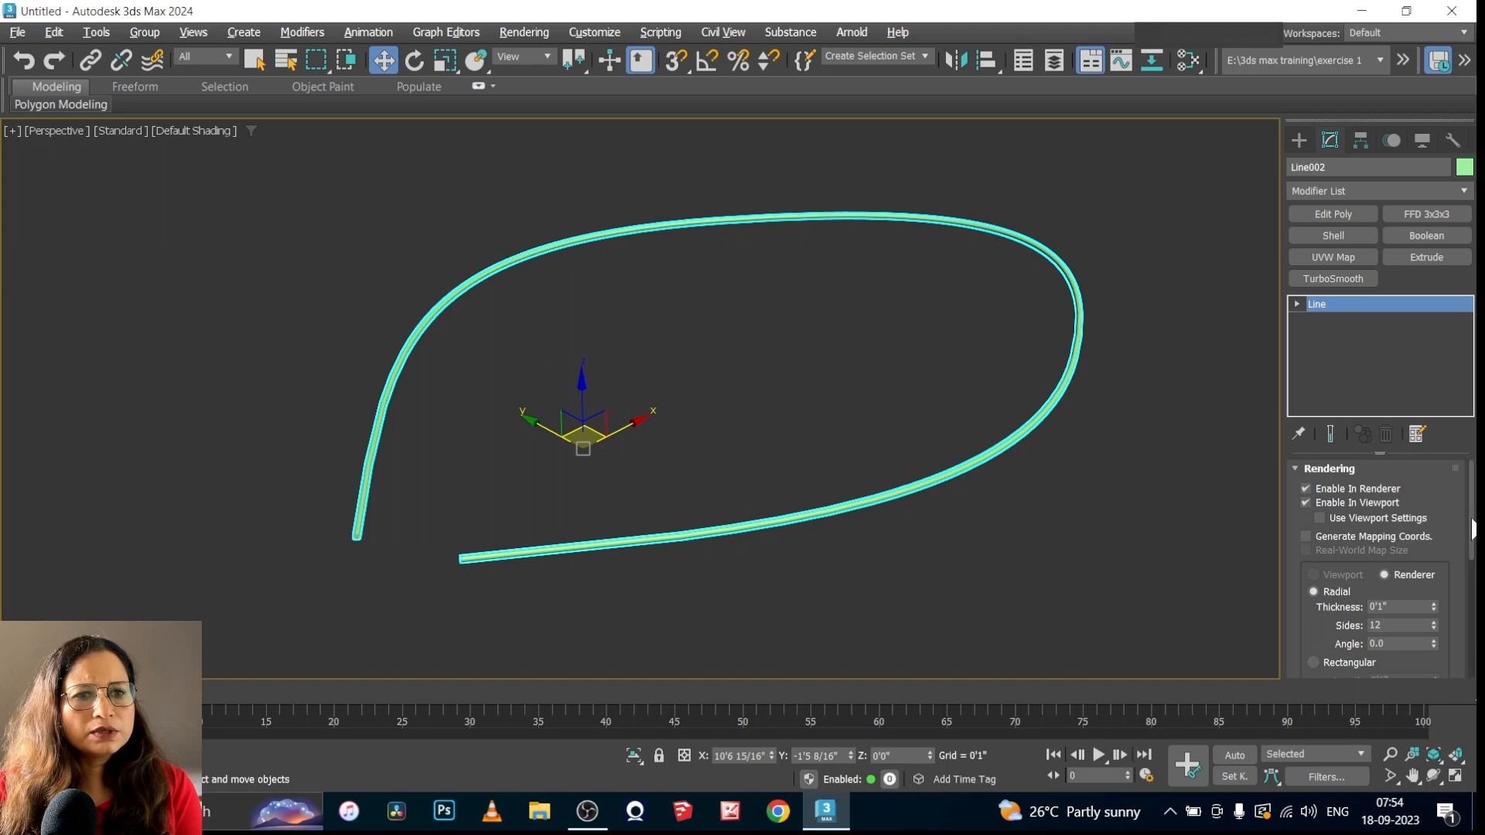
left_click_drag(1472, 529, 1471, 556)
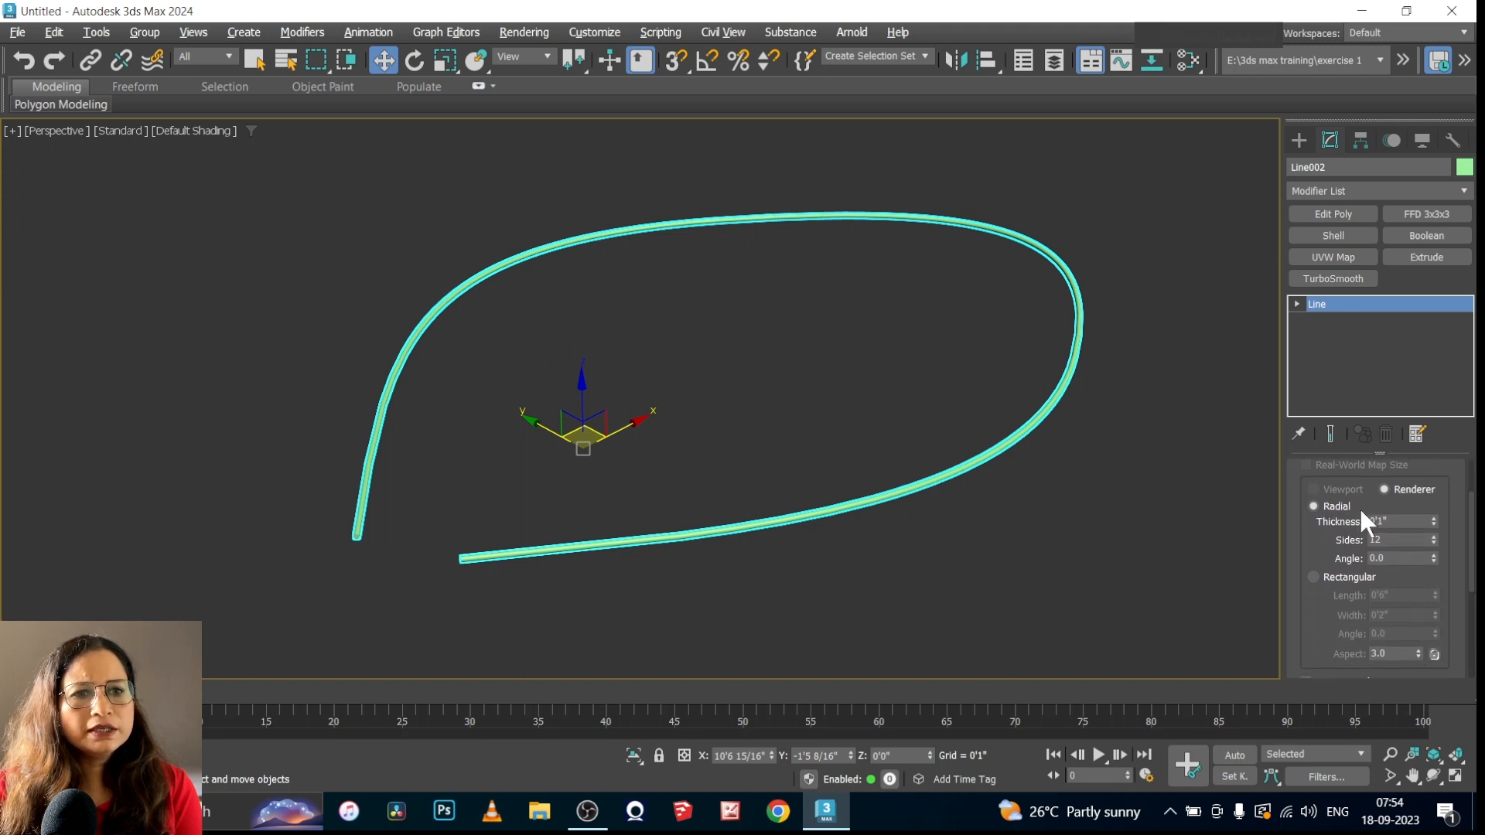
left_click(1312, 577)
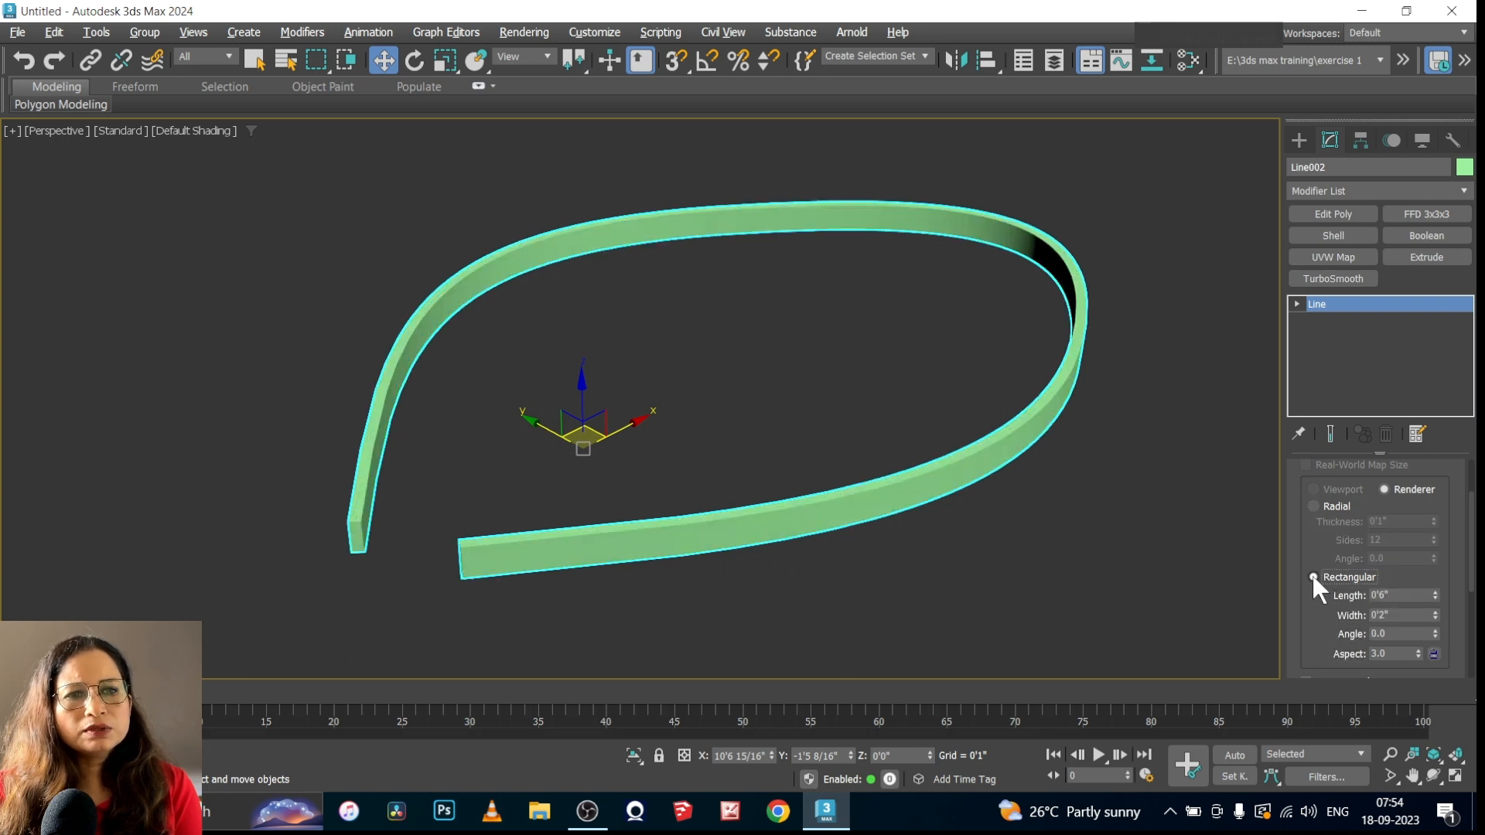
scroll(1348, 551, "down", 2)
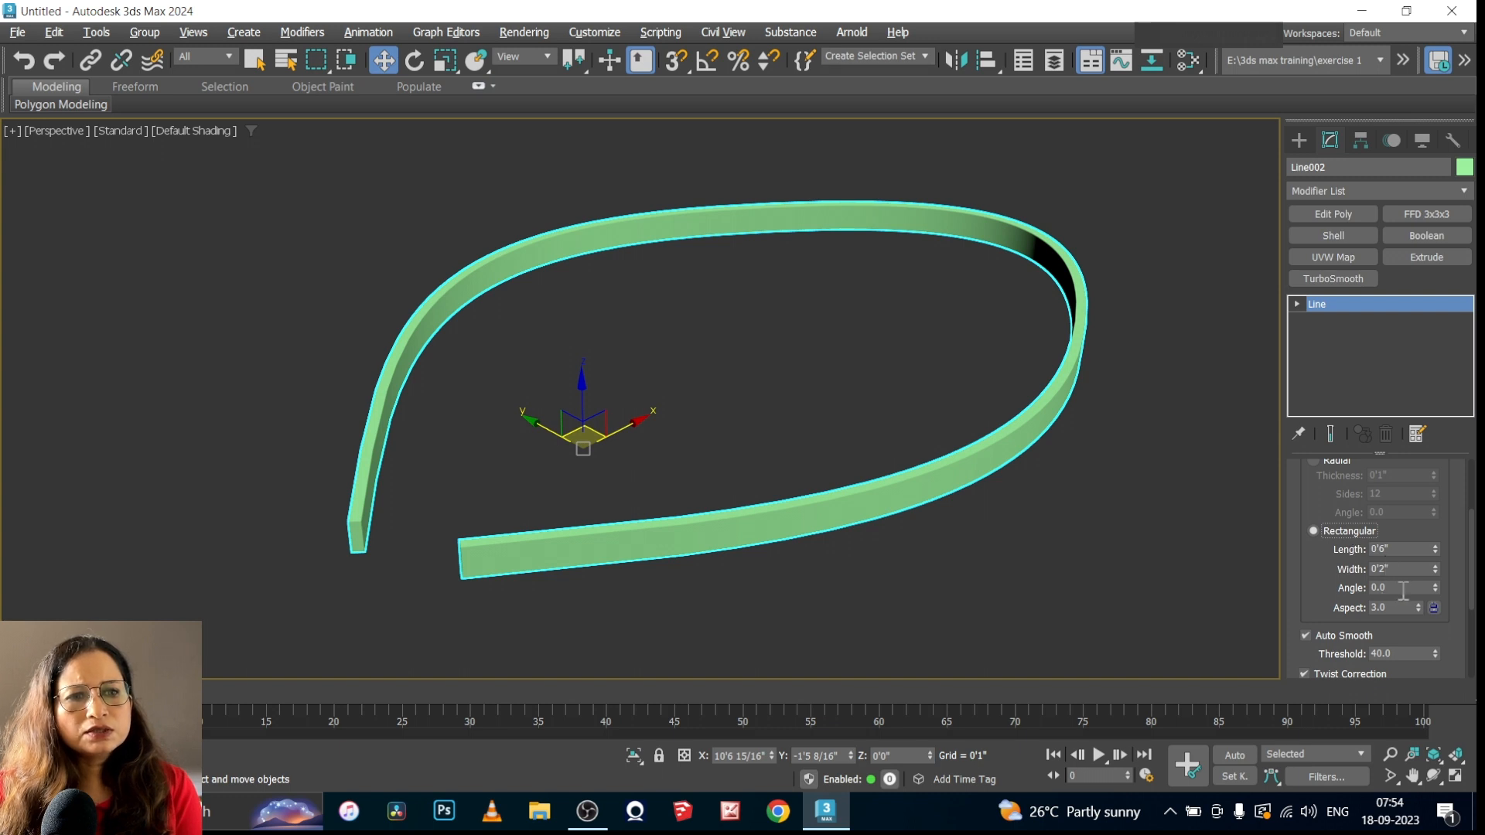
scroll(1404, 602, "down", 2)
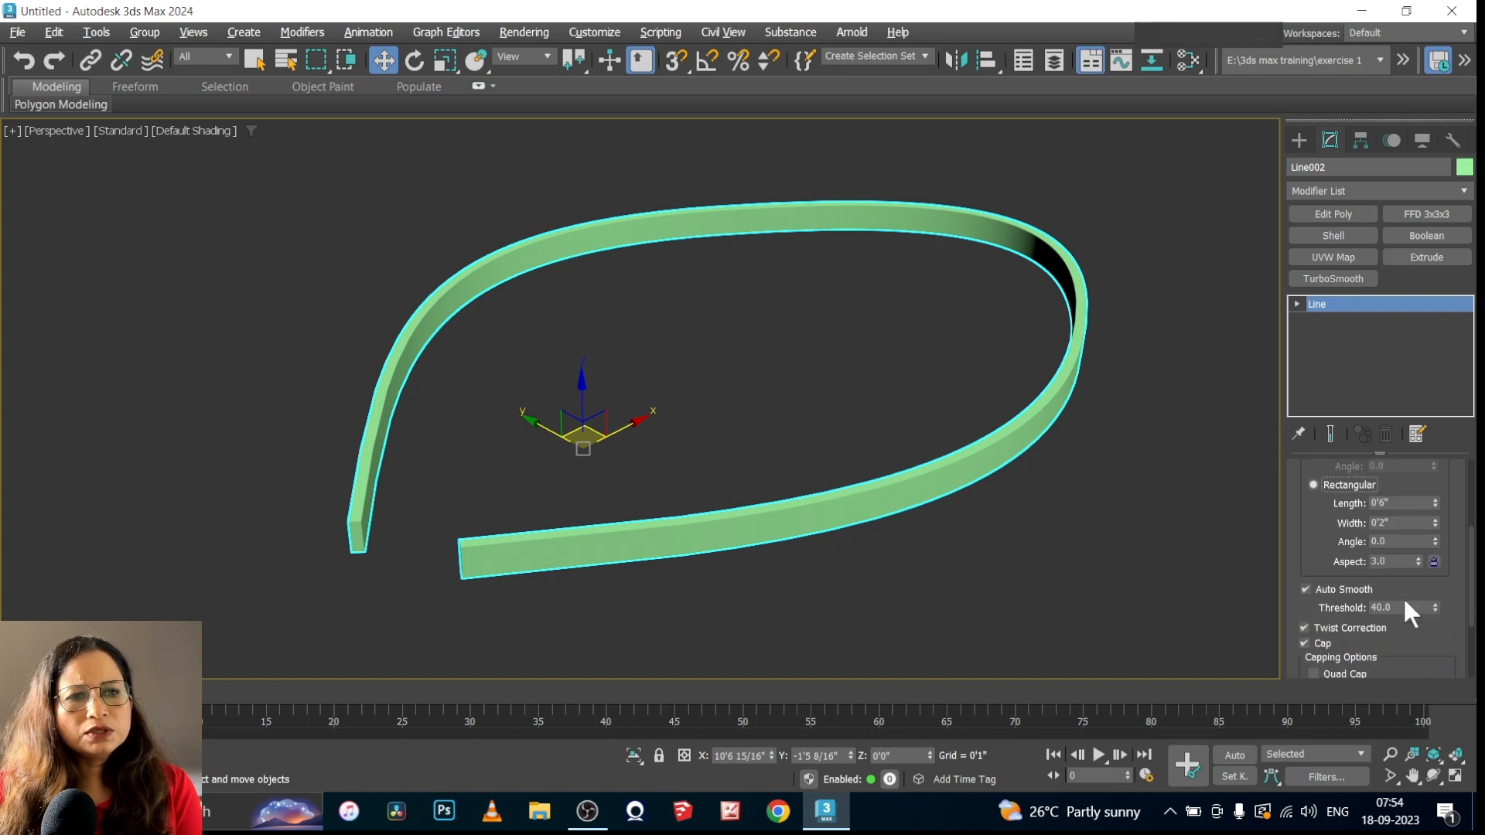
Try the rectangular curve without its end caps and turn Cap back on
left_click(1304, 643)
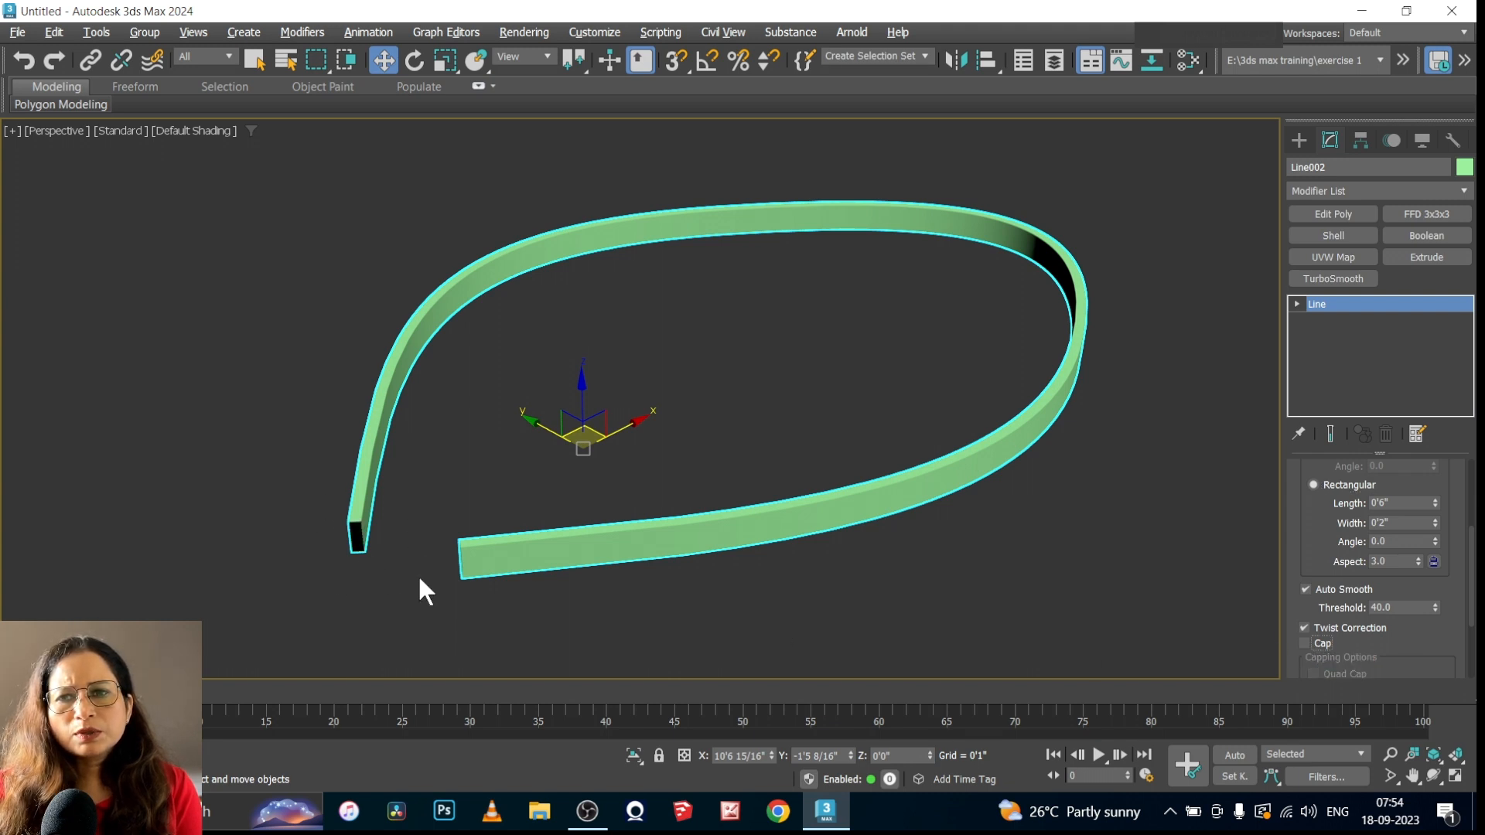
left_click(1305, 641)
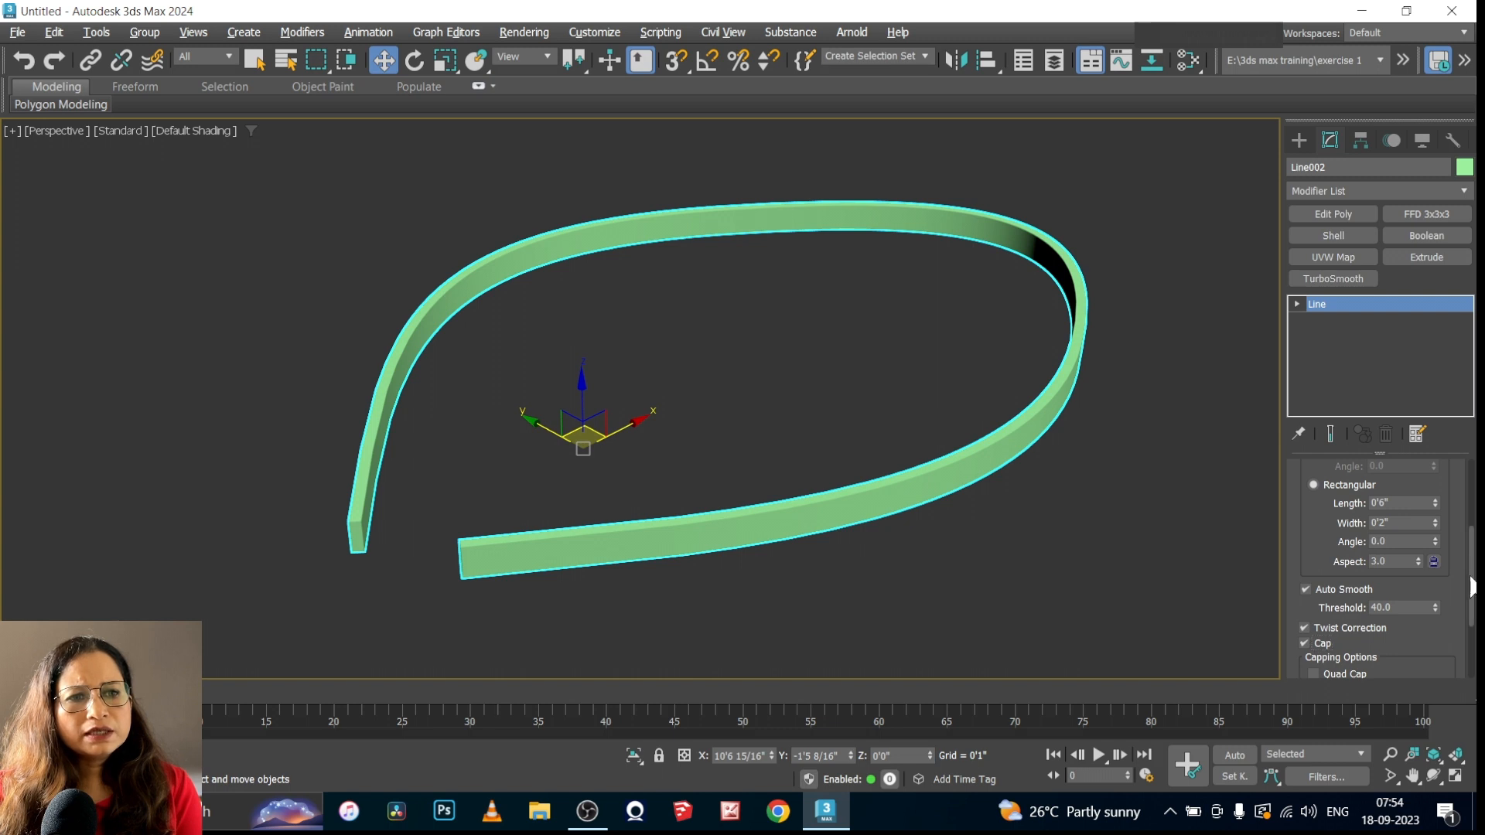
scroll(1376, 564, "down", 3)
scroll(1339, 462, "up", 5)
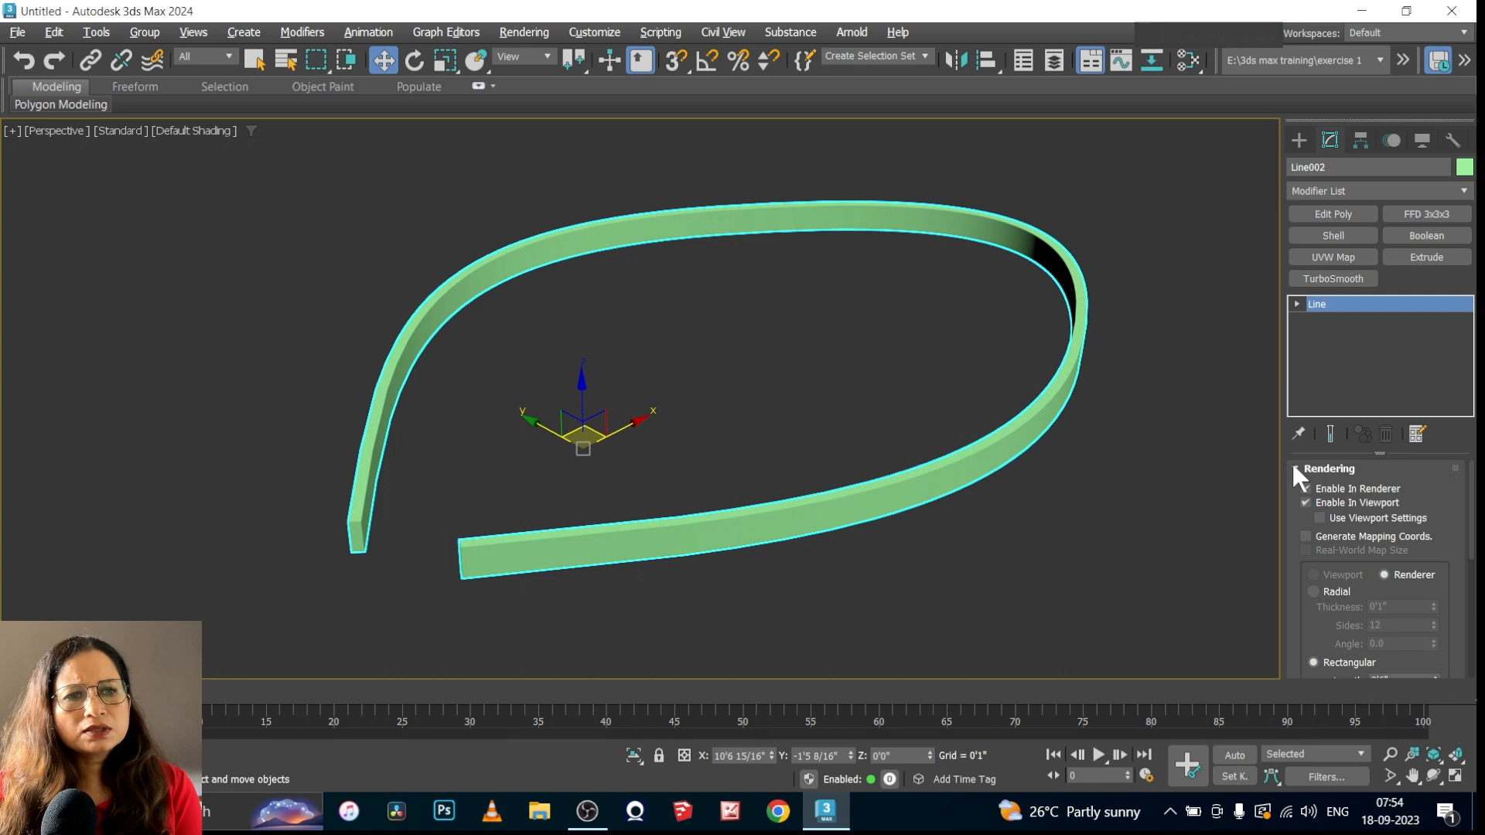
Collapse the curve's Rendering settings and look through its Geometry settings
left_click(1293, 467)
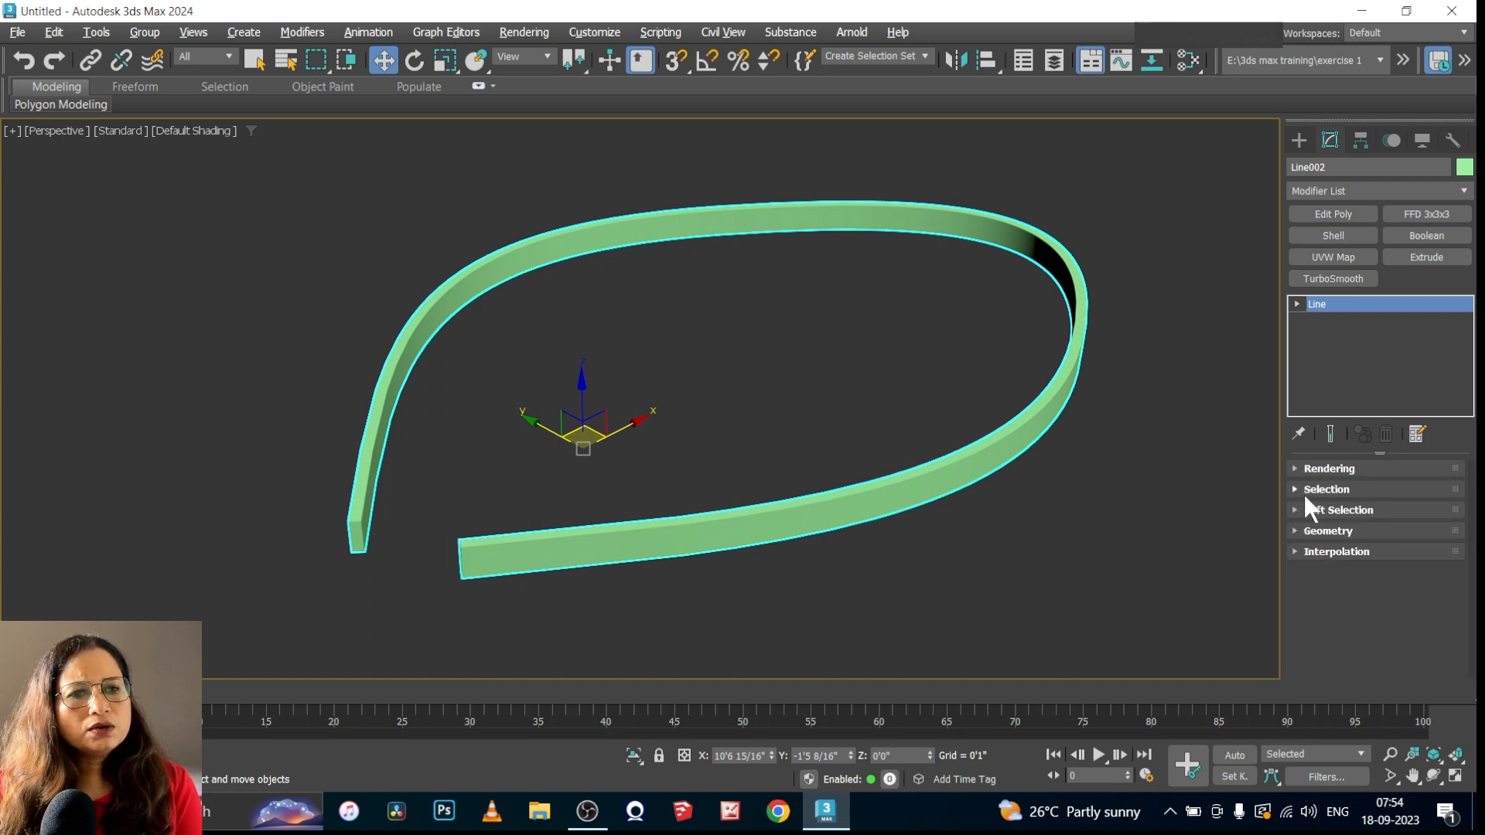
left_click(1294, 532)
scroll(1384, 587, "down", 3)
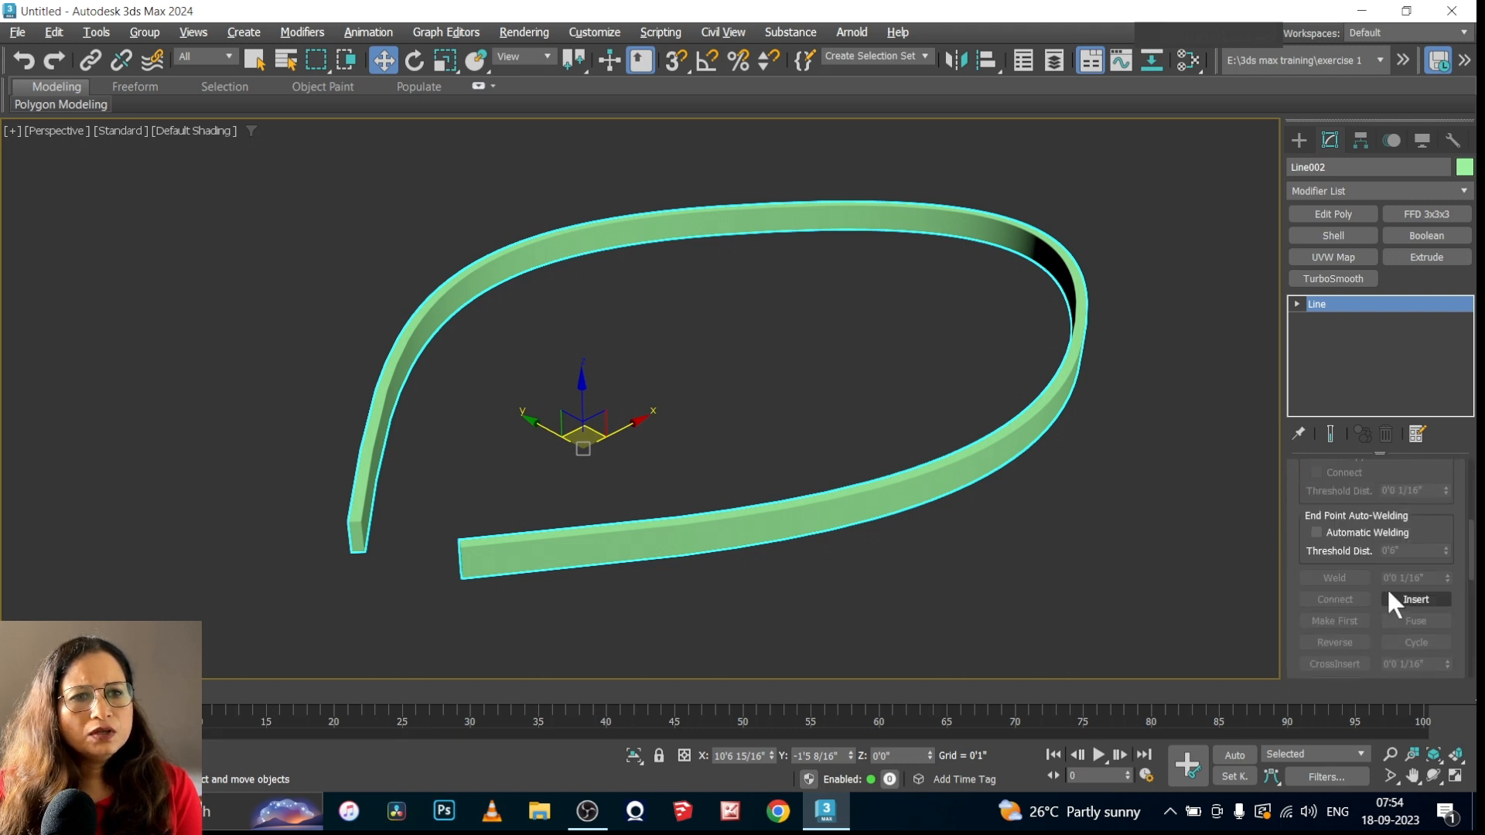
scroll(1390, 592, "up", 5)
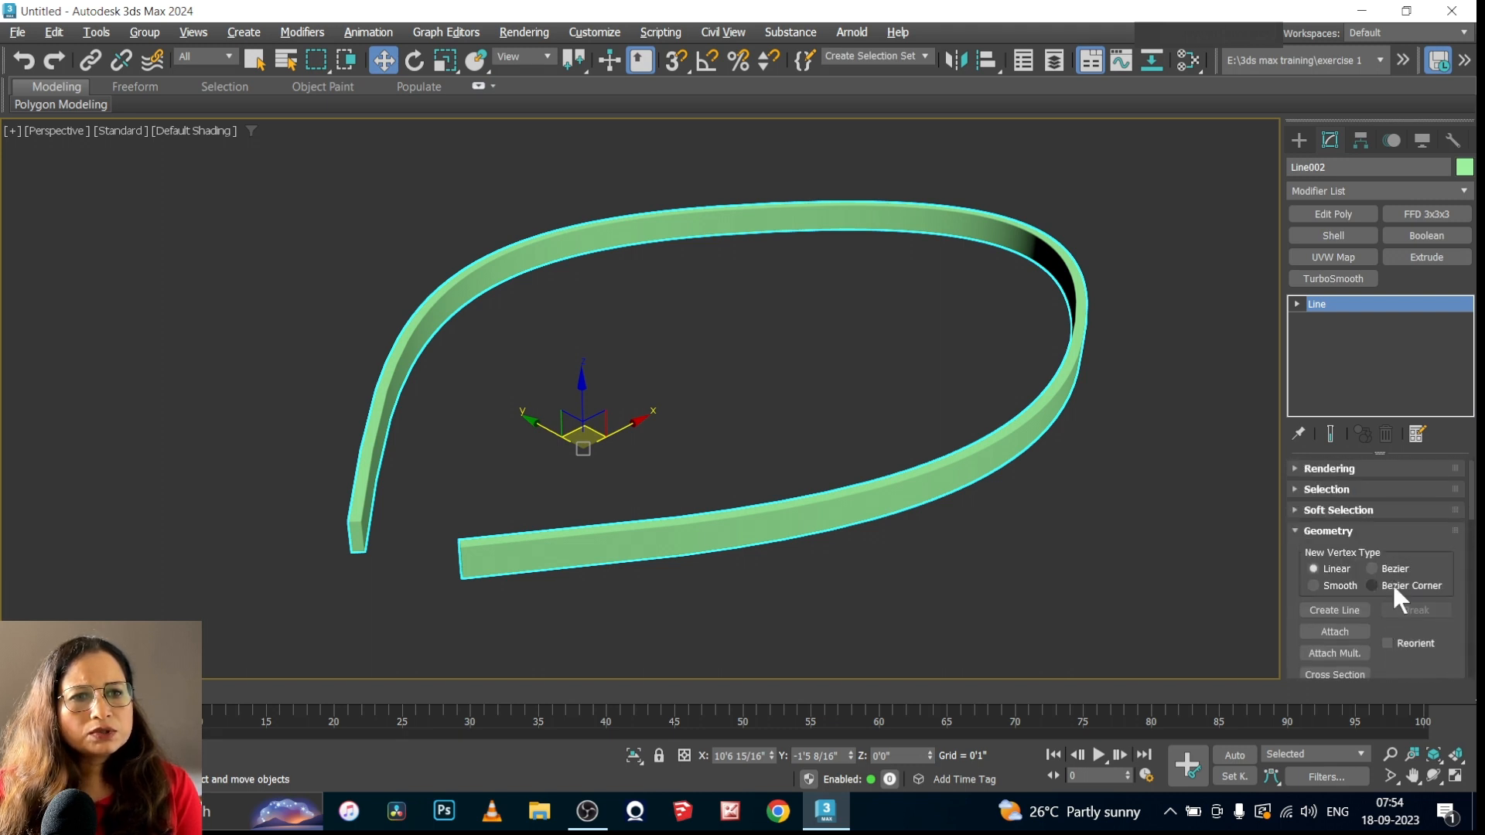
Enter the curve's Vertex level and turn off its thickened display in the viewport
left_click(1296, 305)
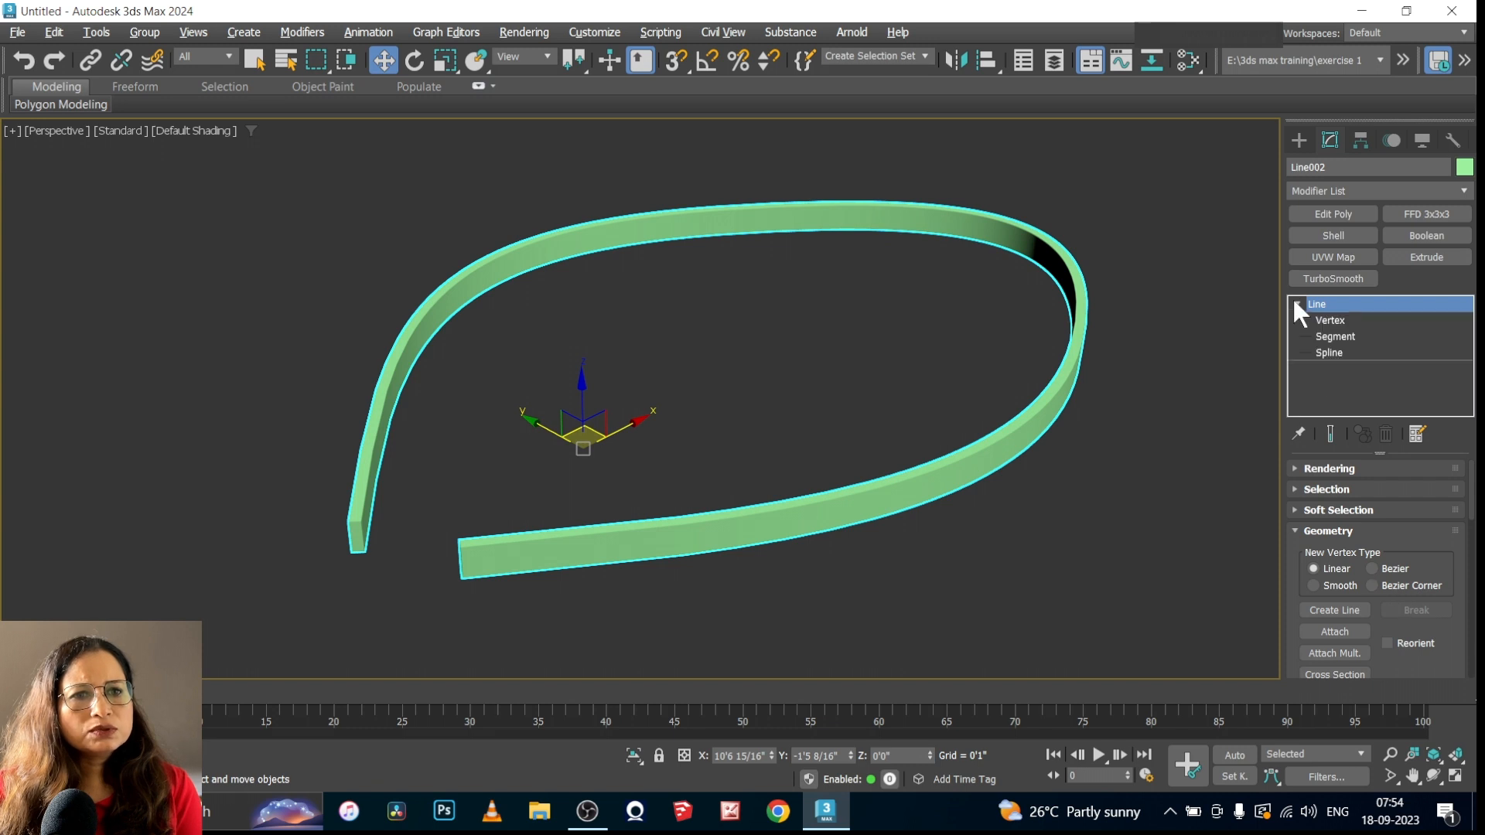
left_click(1339, 321)
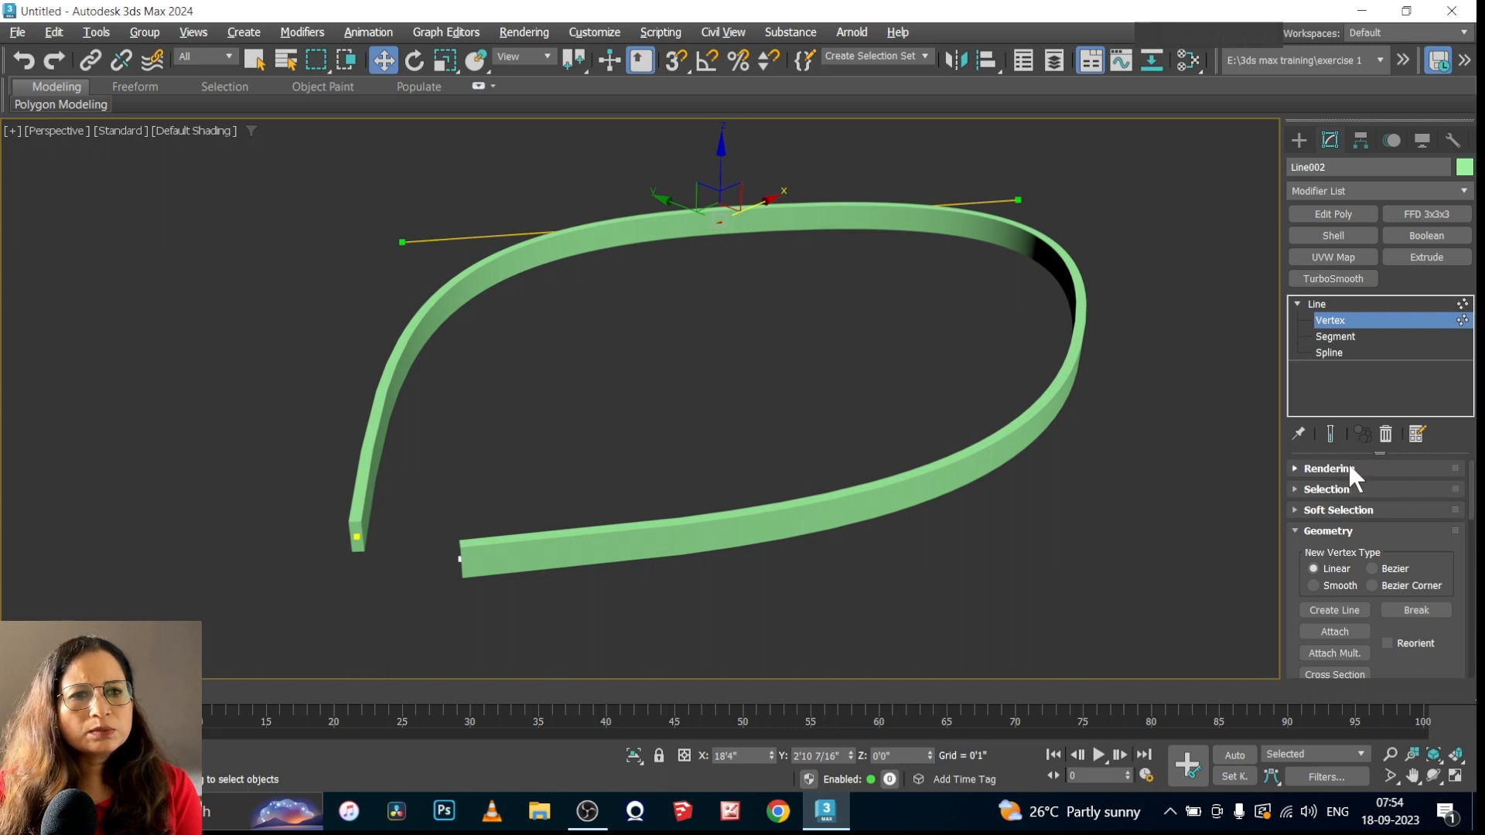
left_click(1329, 469)
scroll(1297, 467, "down", 3)
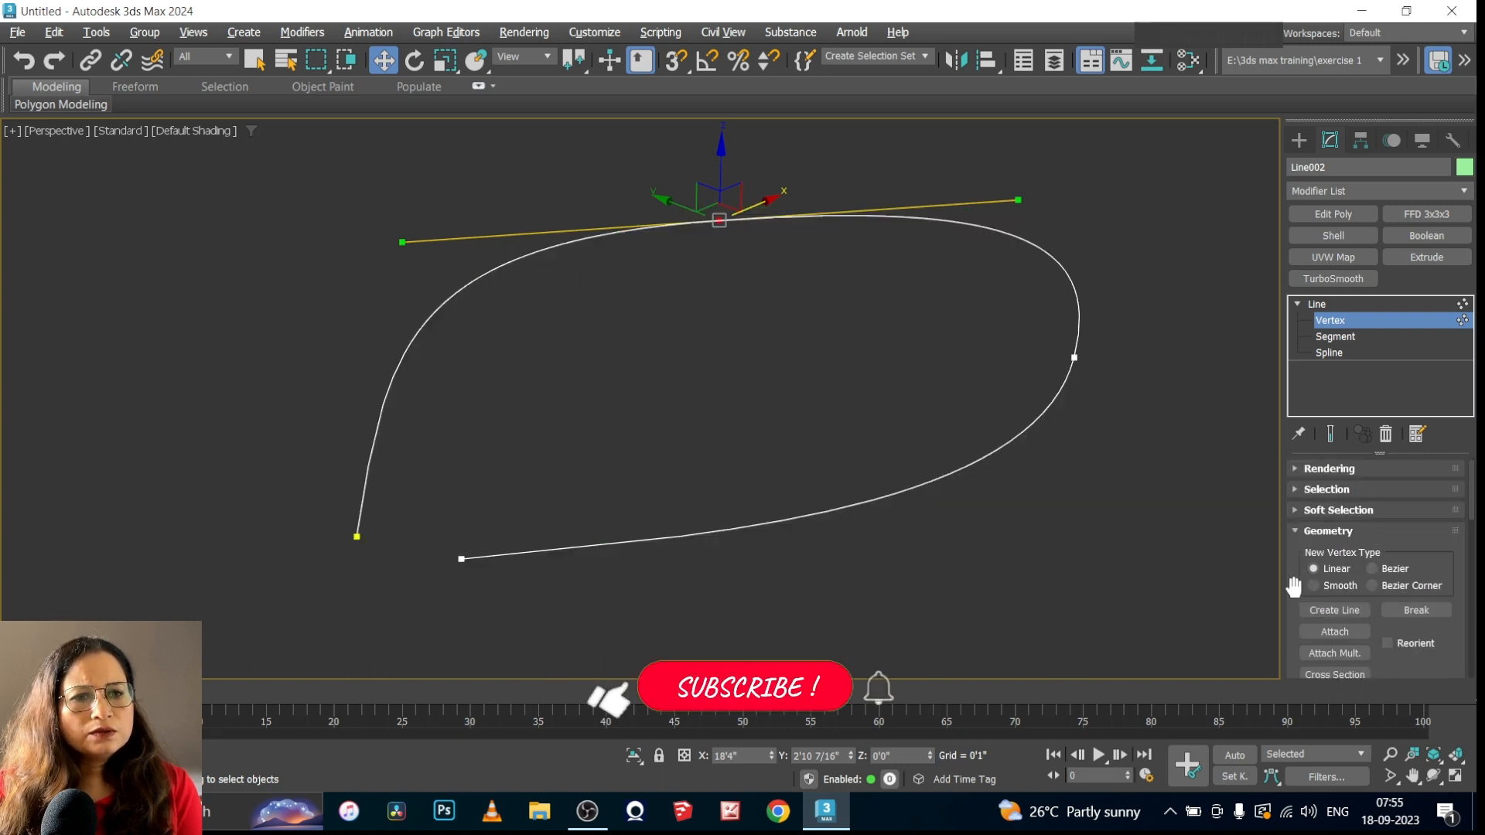
Refine the curve with three new vertices: on the upper-right bend, the lower side and the upper-left bend
scroll(1462, 578, "down", 1)
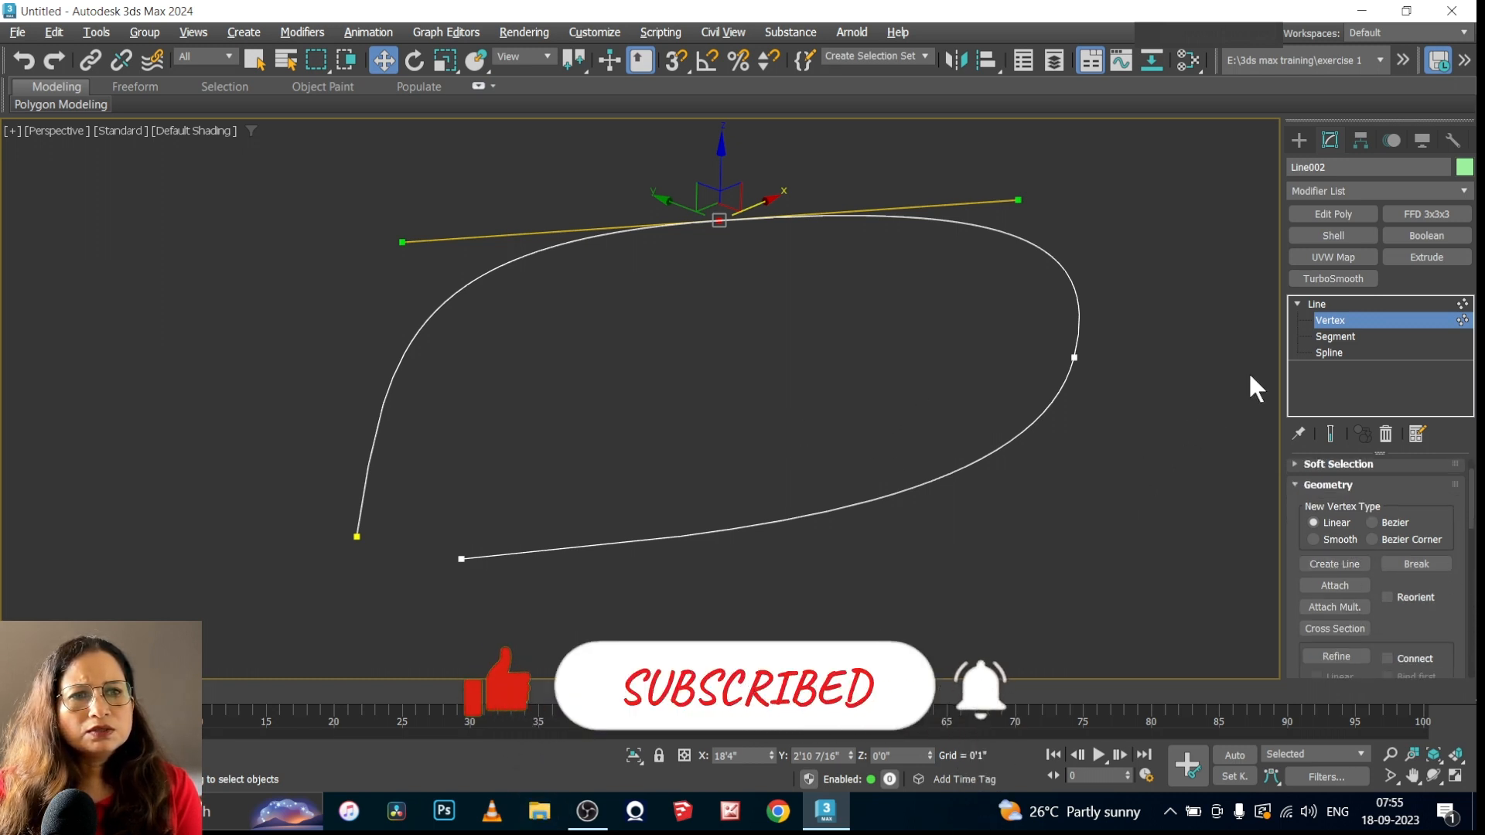
scroll(1325, 501, "down", 3)
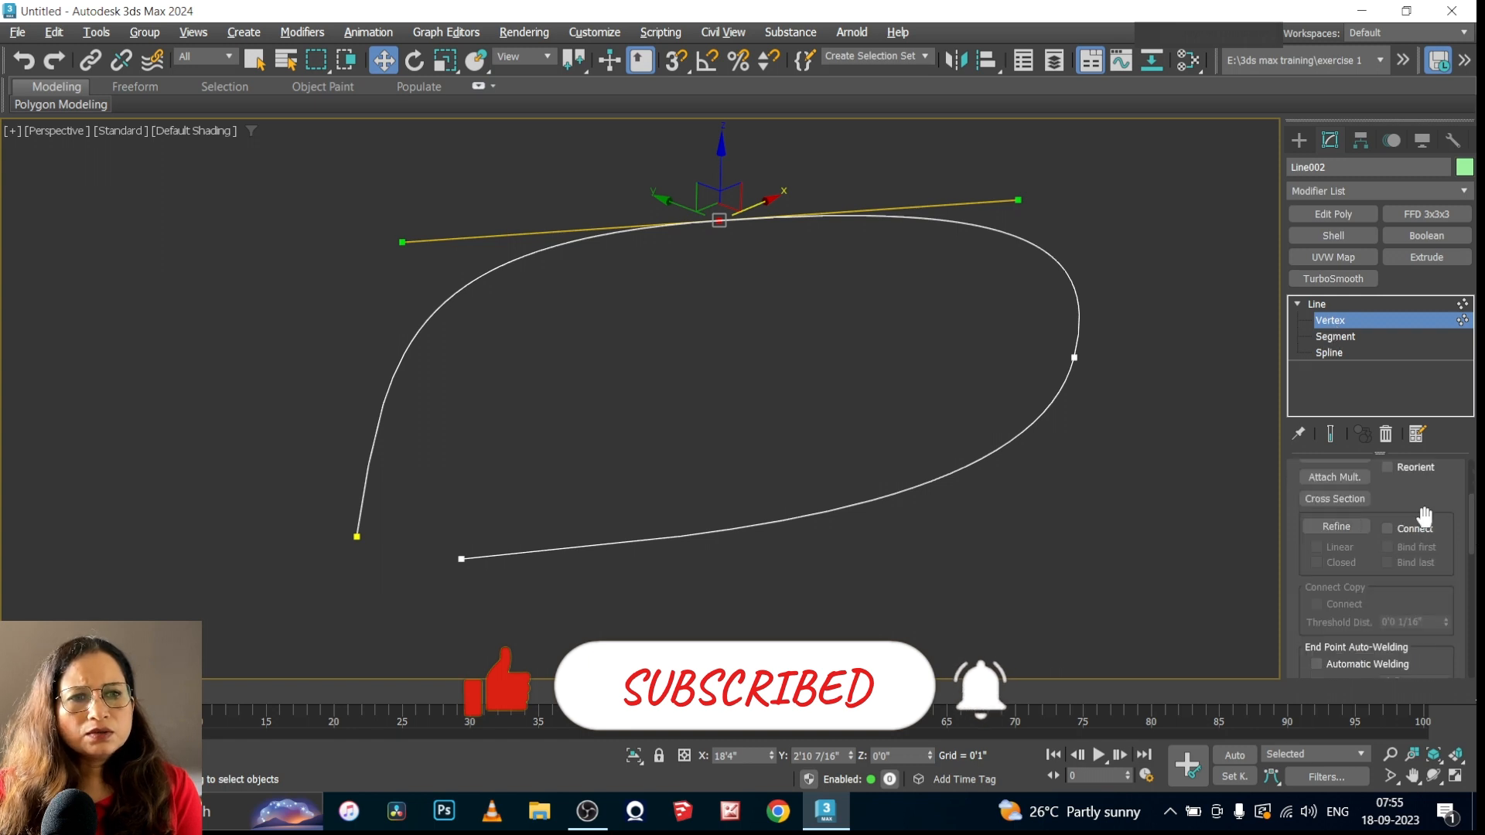
left_click(1157, 552)
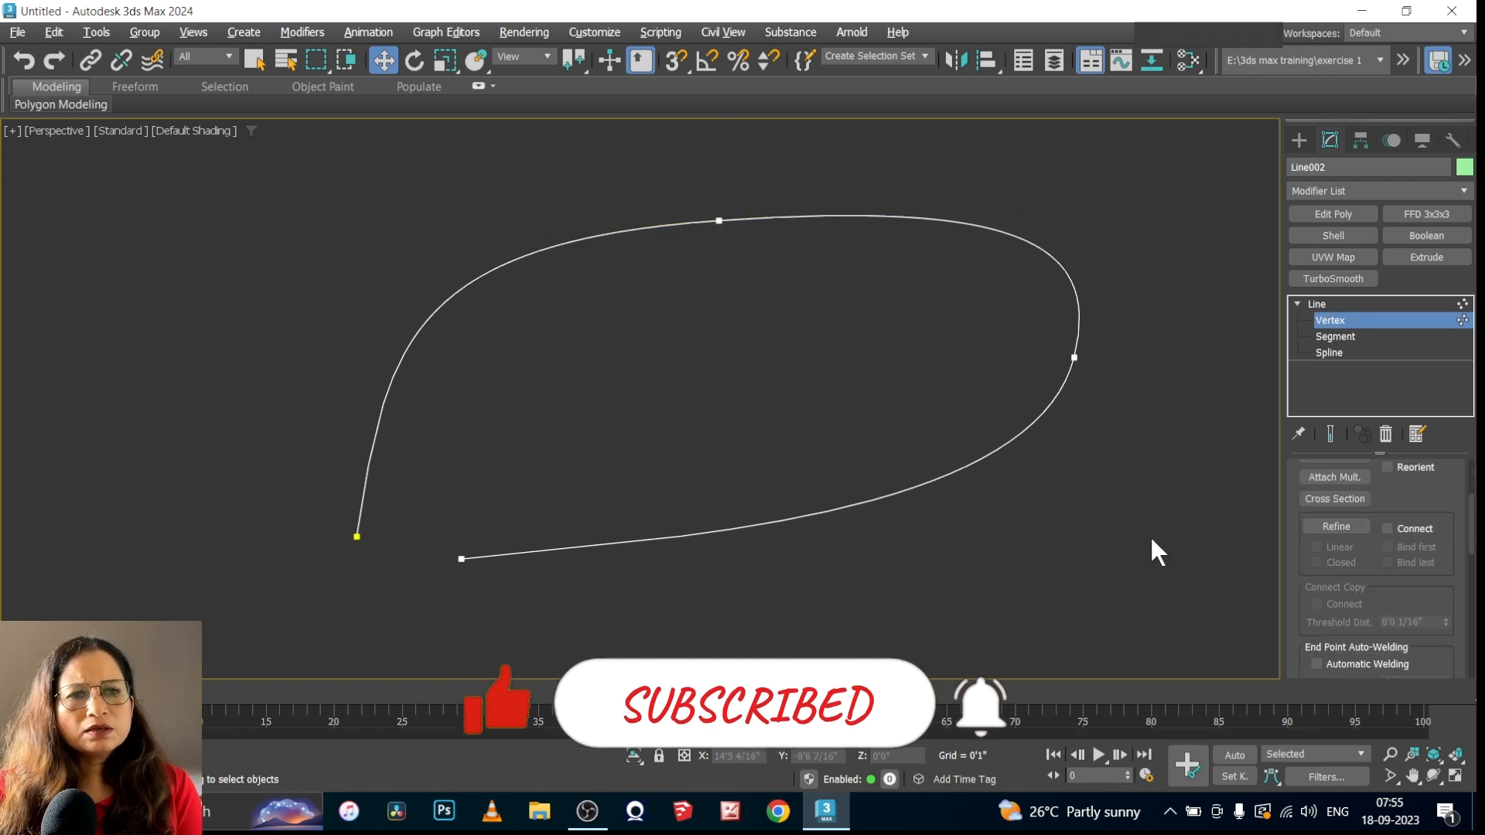
left_click(1337, 525)
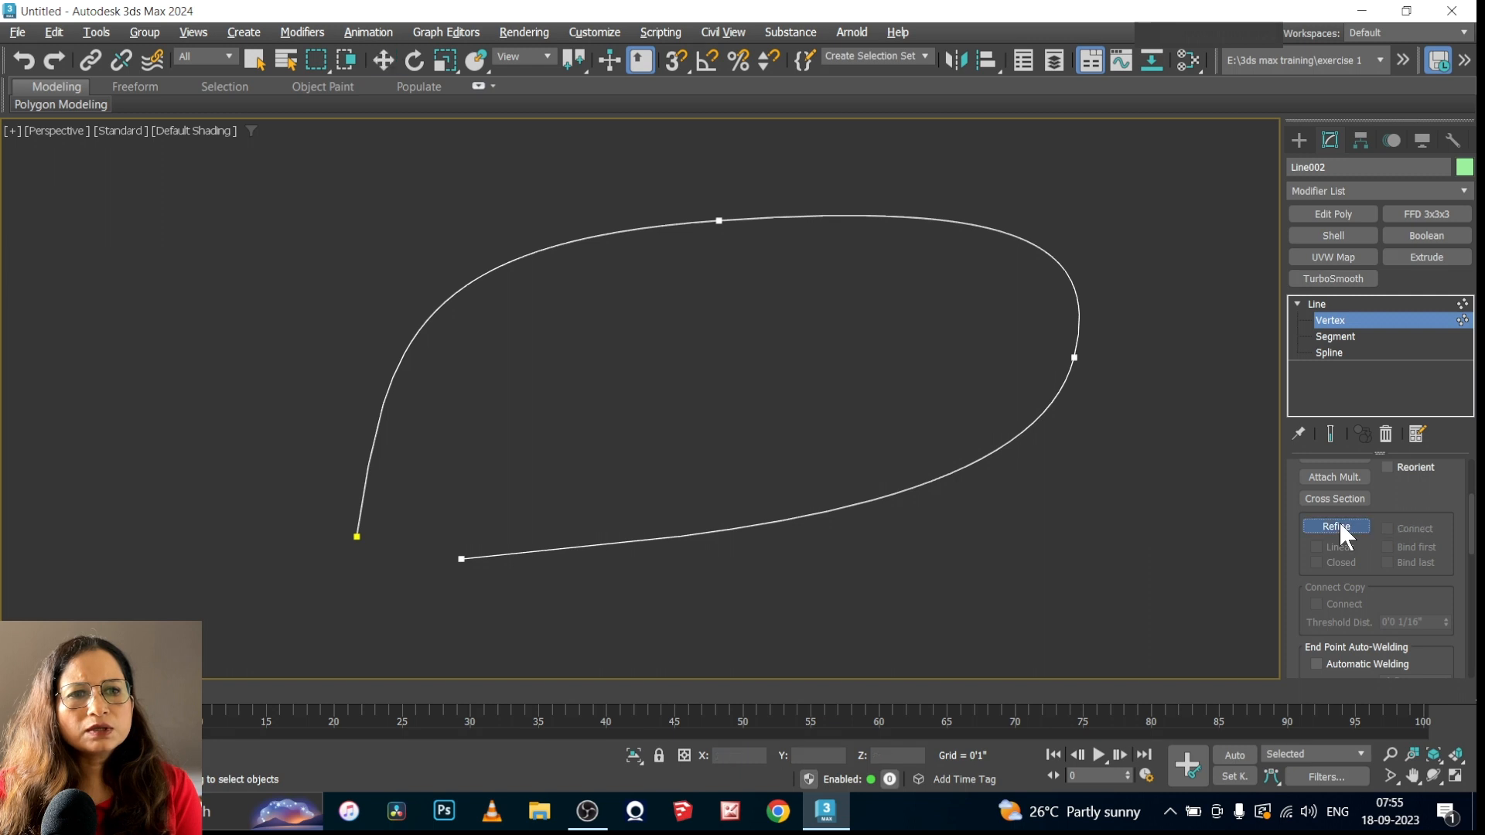
left_click(1035, 247)
left_click(911, 487)
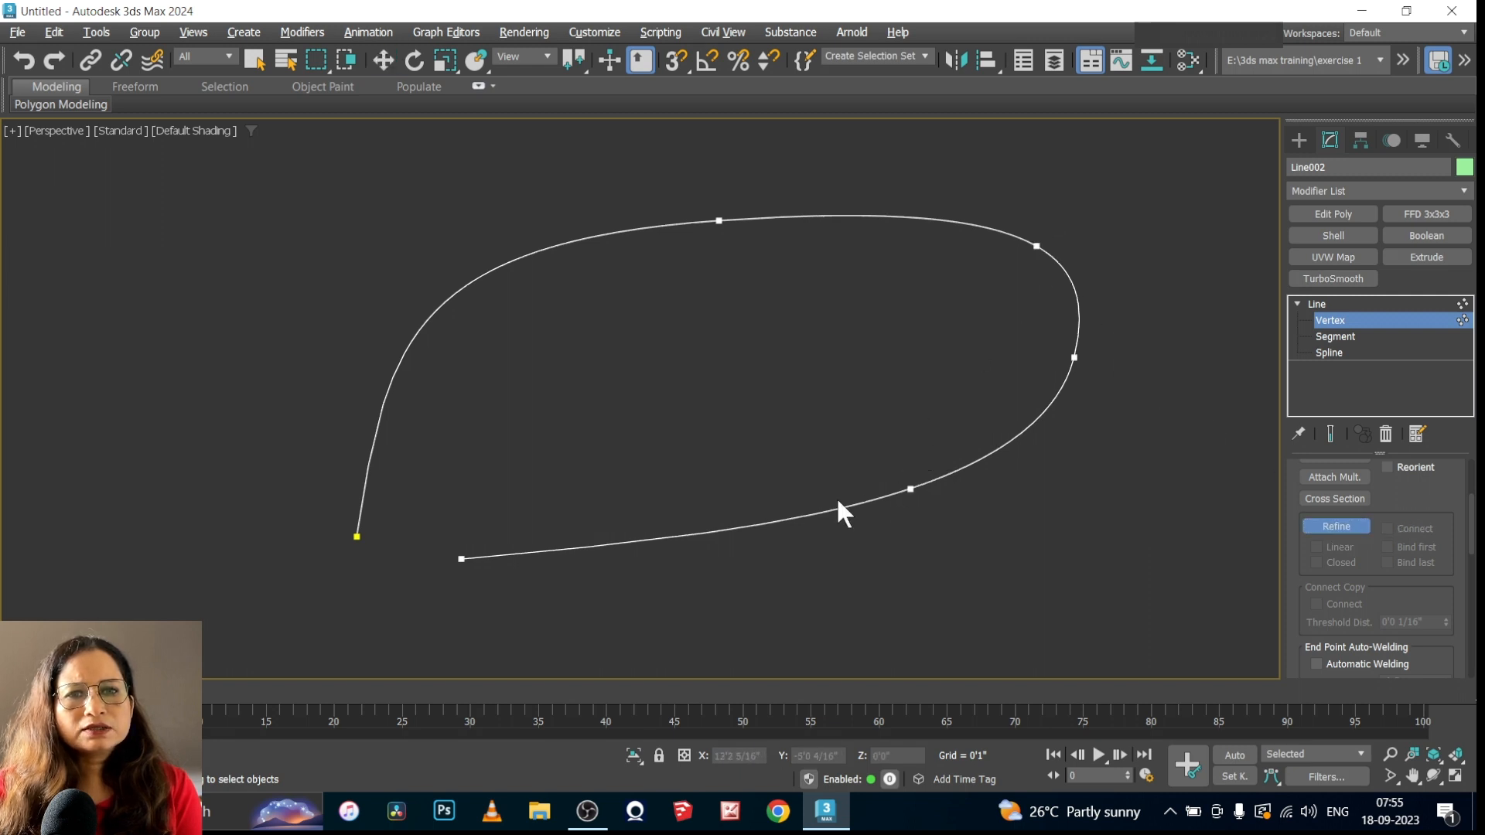
left_click(503, 264)
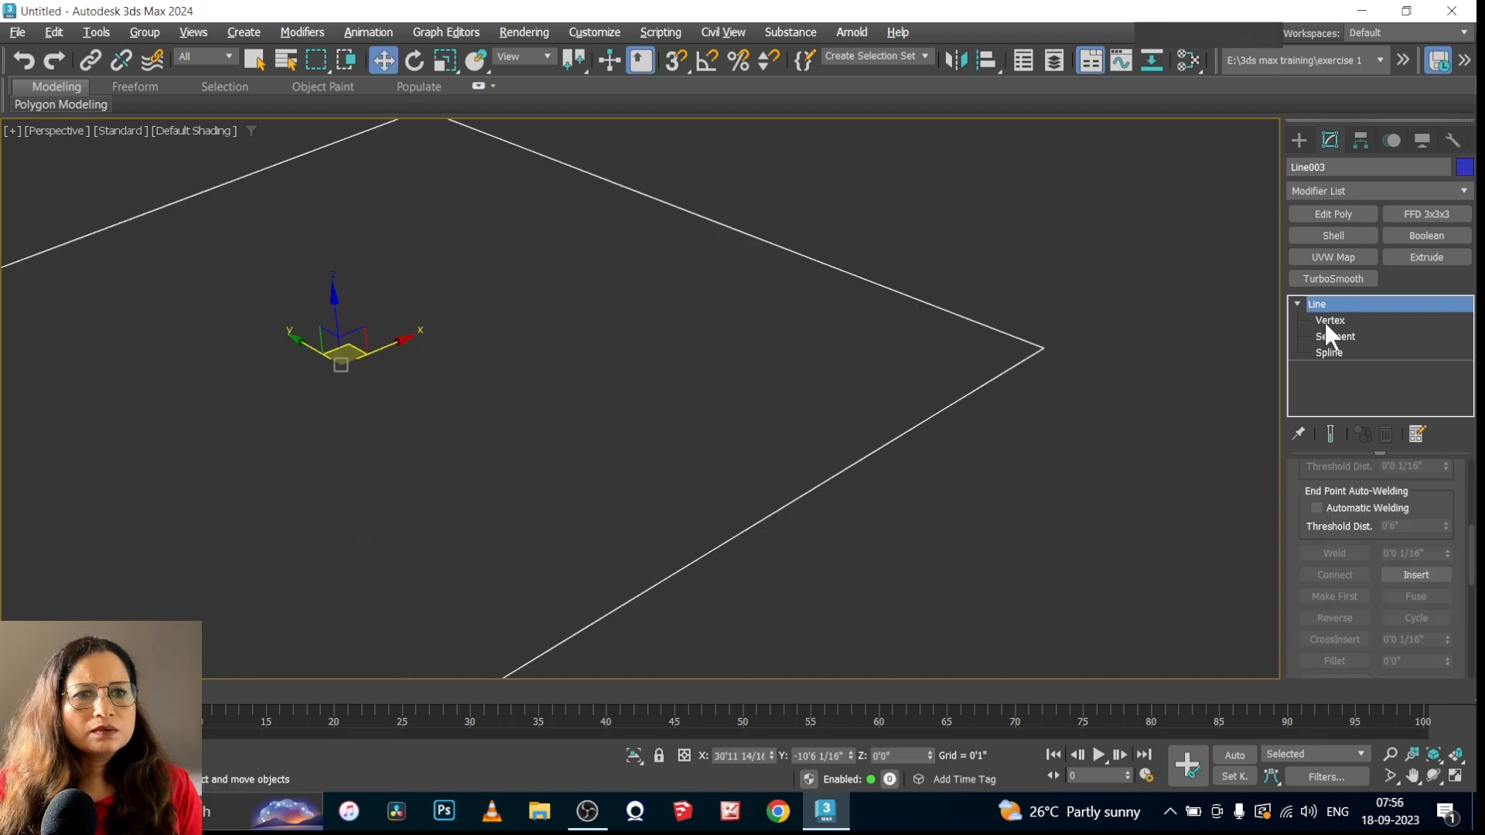
At Vertex level, fillet the right-hand corner of the straight-sided line shape
left_click(1327, 314)
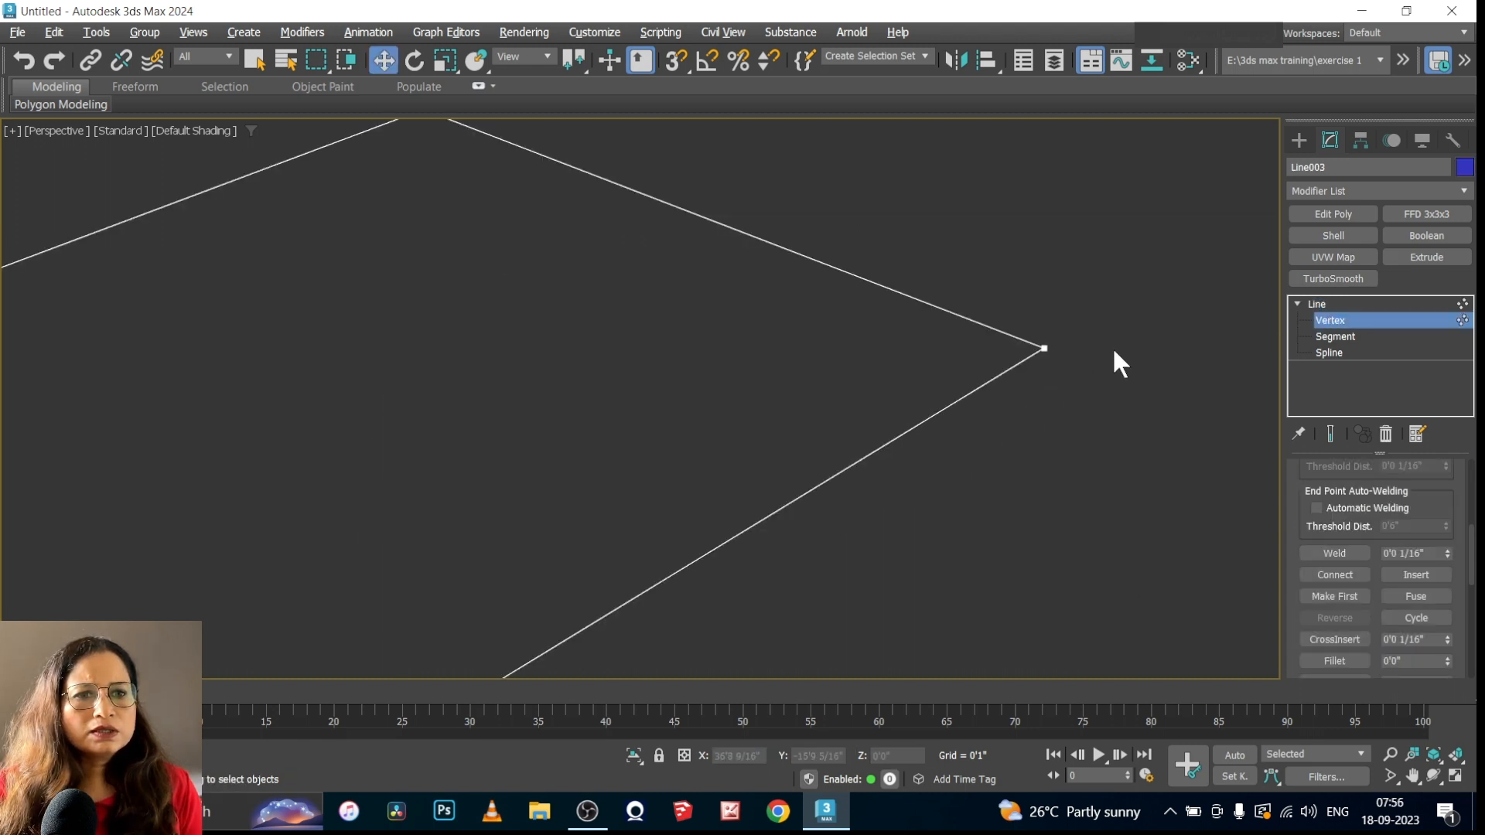
left_click_drag(1099, 317, 940, 437)
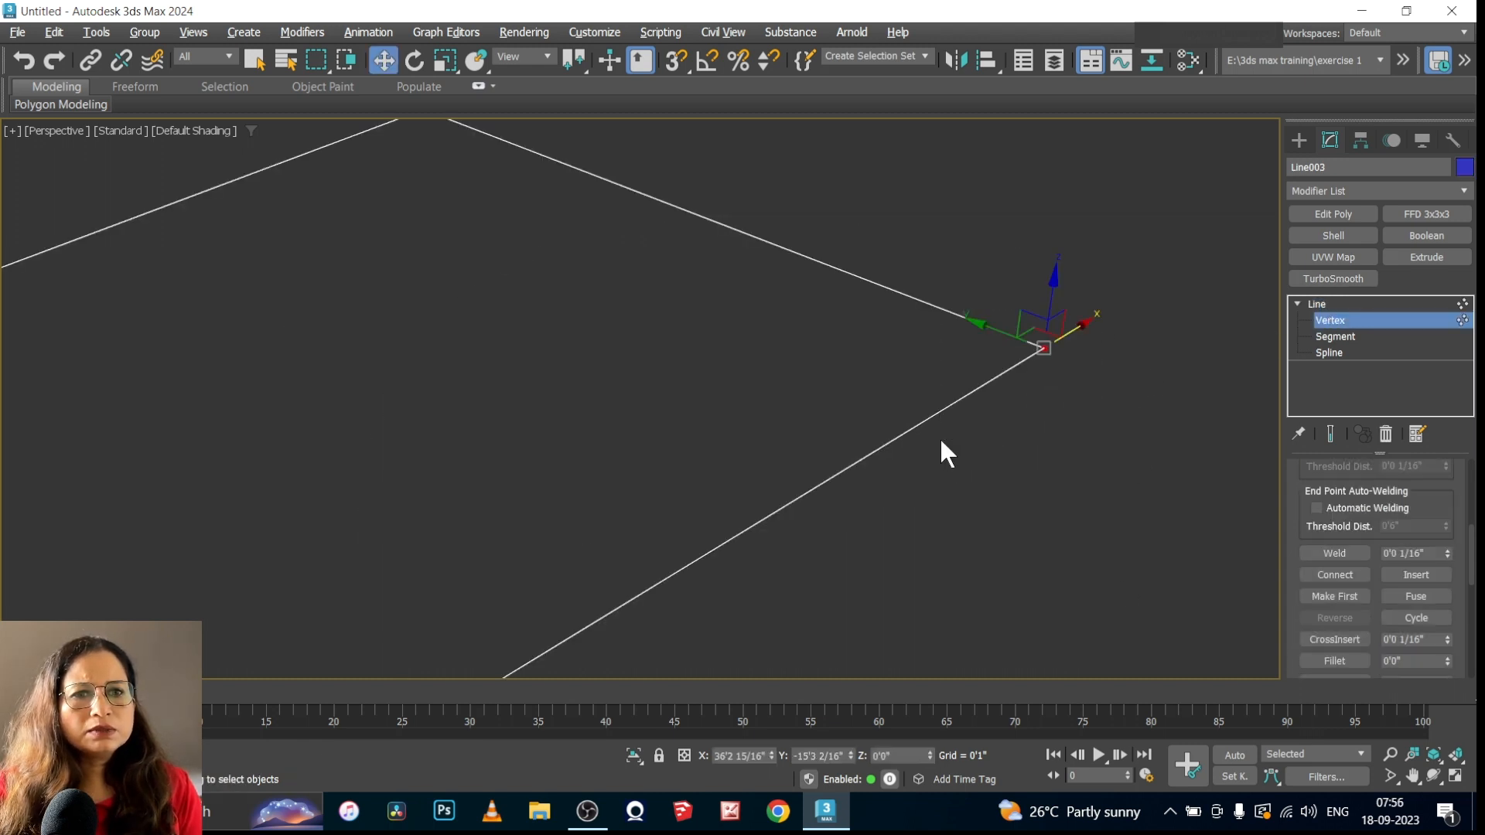
left_click(1335, 661)
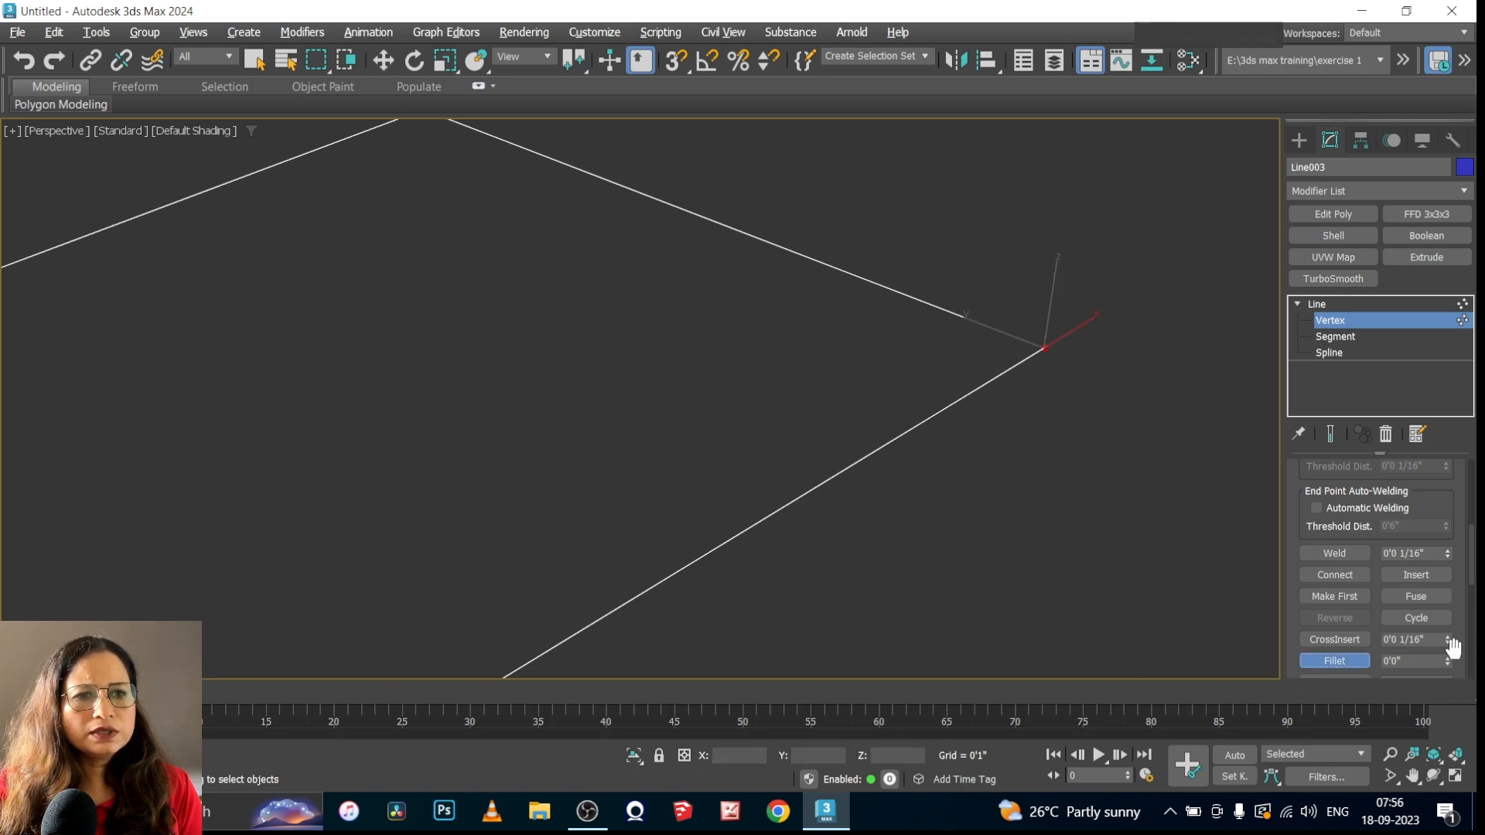
left_click_drag(1448, 659, 1452, 622)
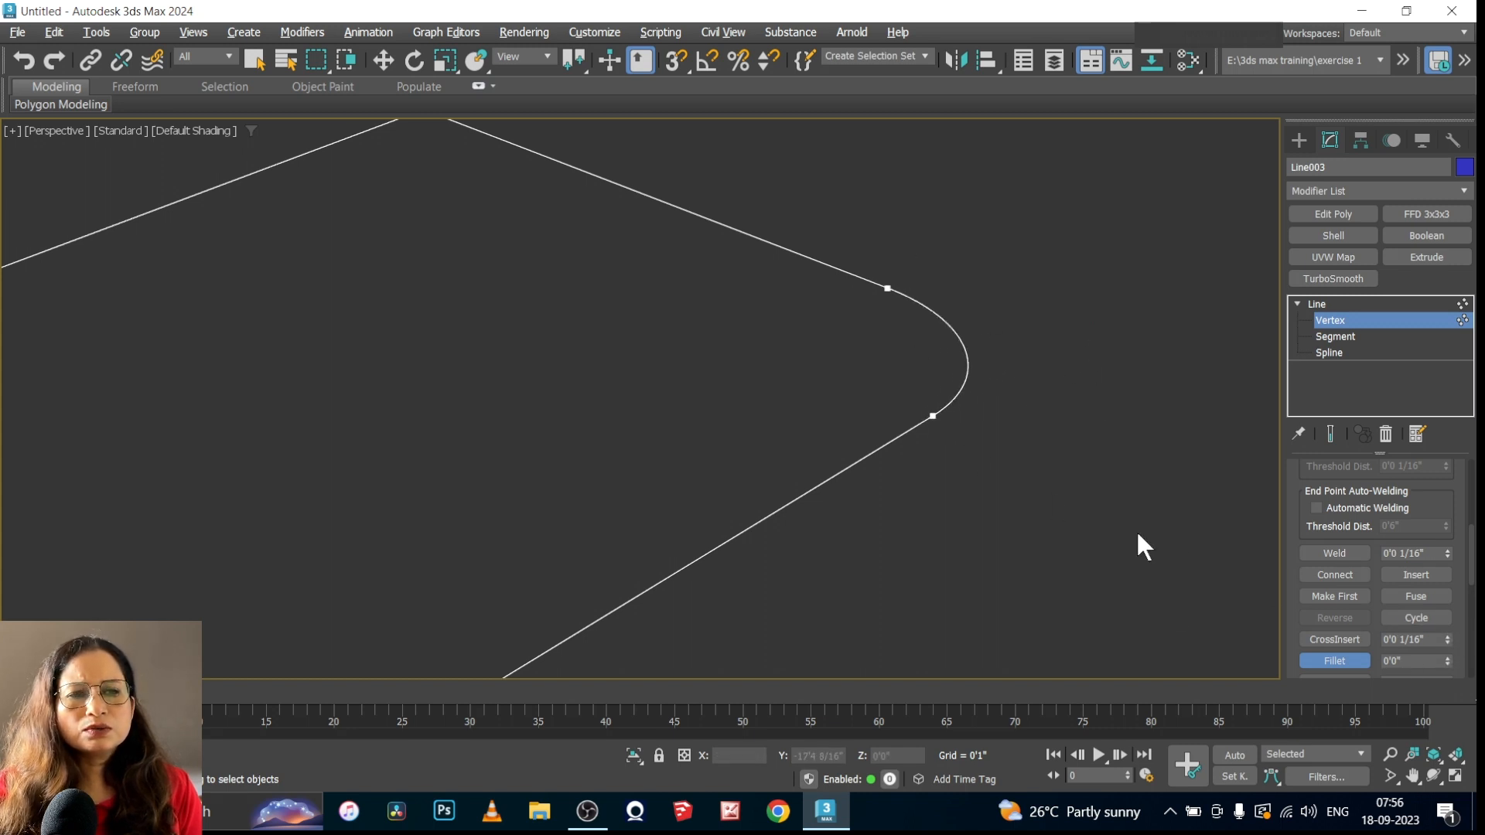
Chamfer the far upper corner vertex of the straight-sided line shape
scroll(1186, 645, "down", 2)
scroll(1349, 653, "down", 1)
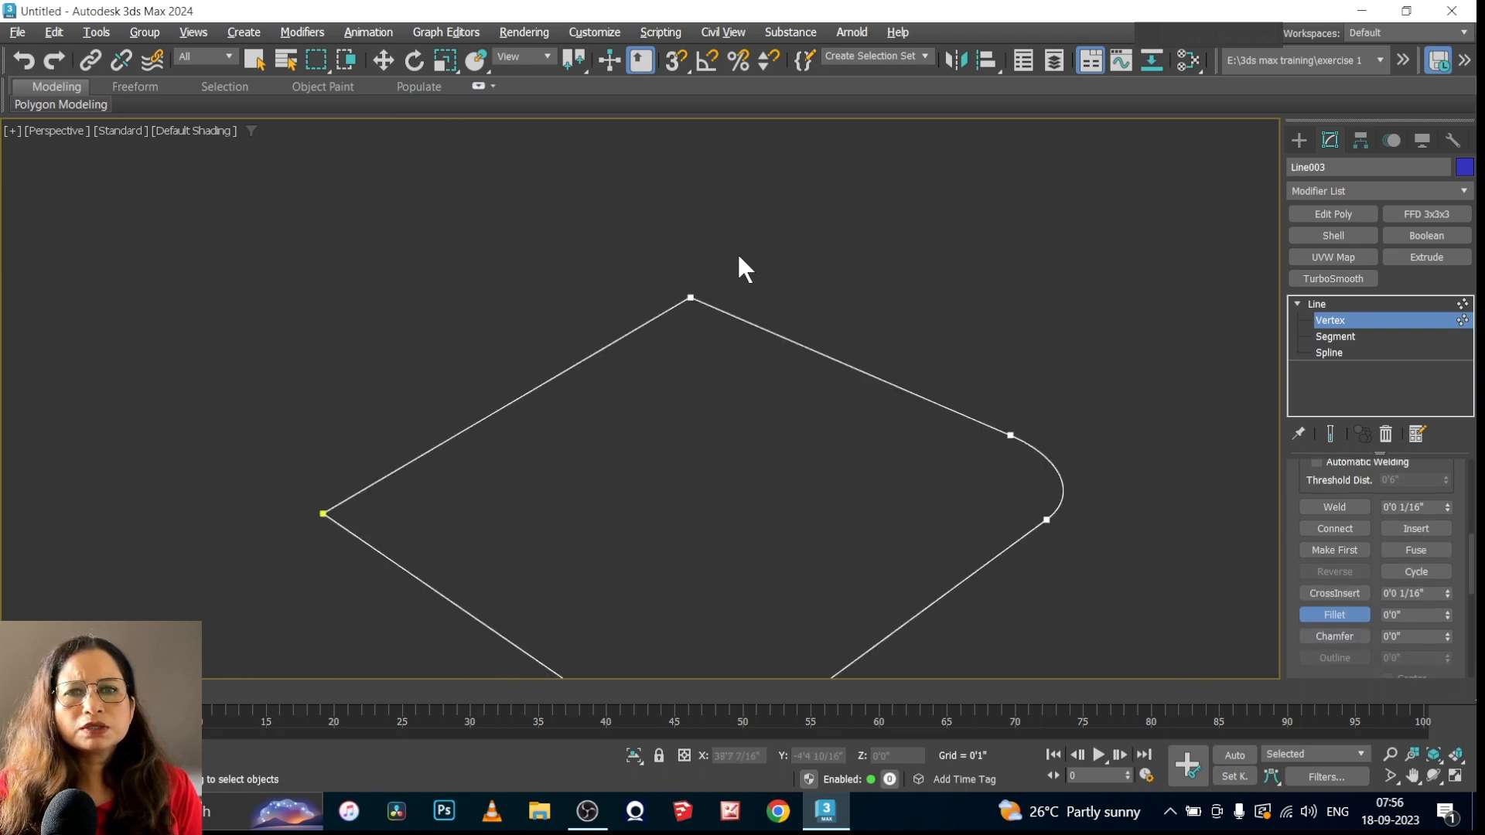
left_click_drag(741, 249, 650, 346)
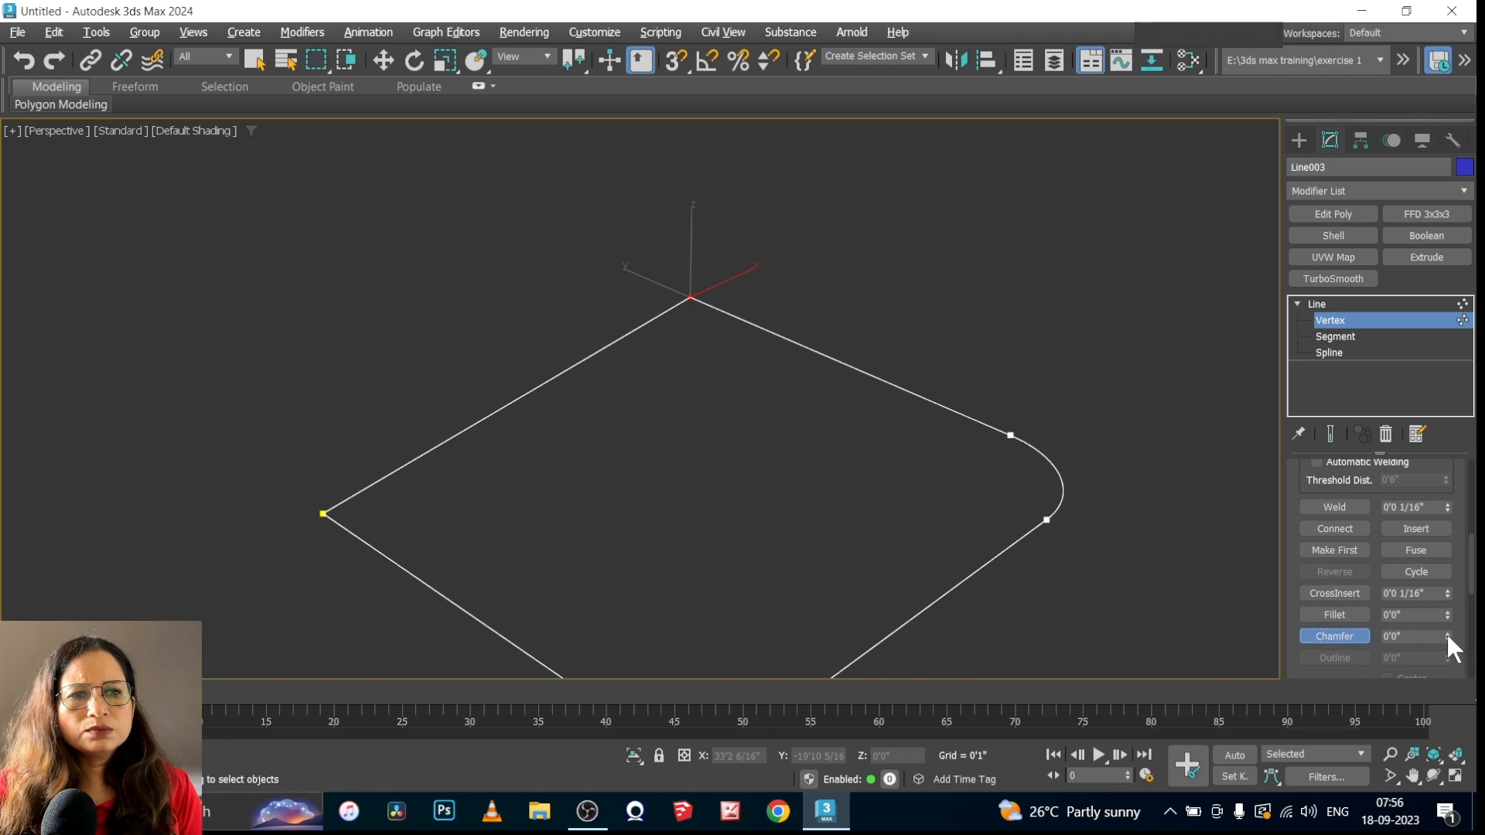
left_click_drag(1446, 634, 1452, 614)
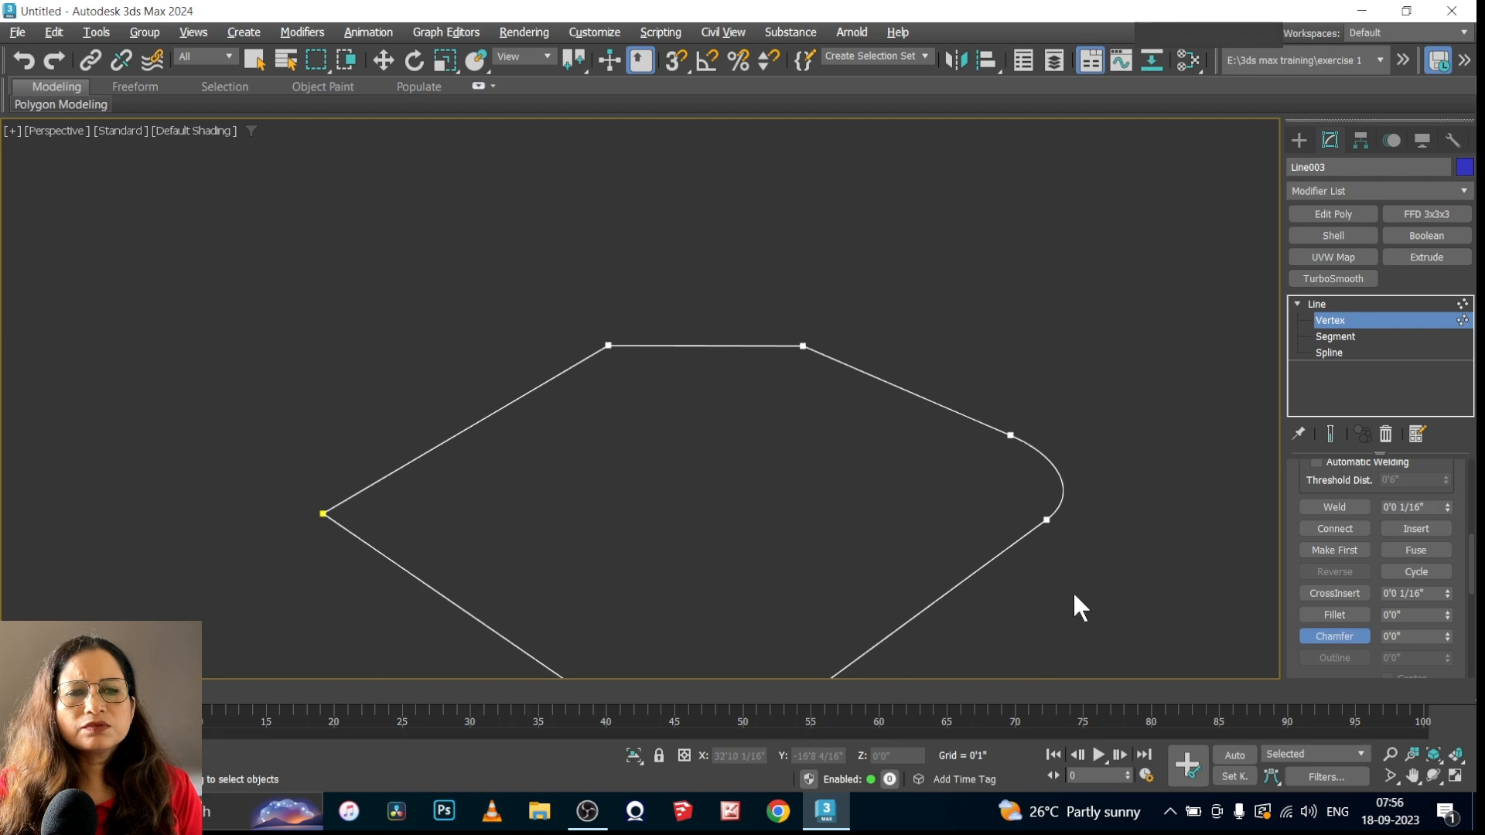
Break the upper-left vertex of the line shape's top edge and move one loose end away along the X axis
left_click_drag(1471, 576, 1472, 507)
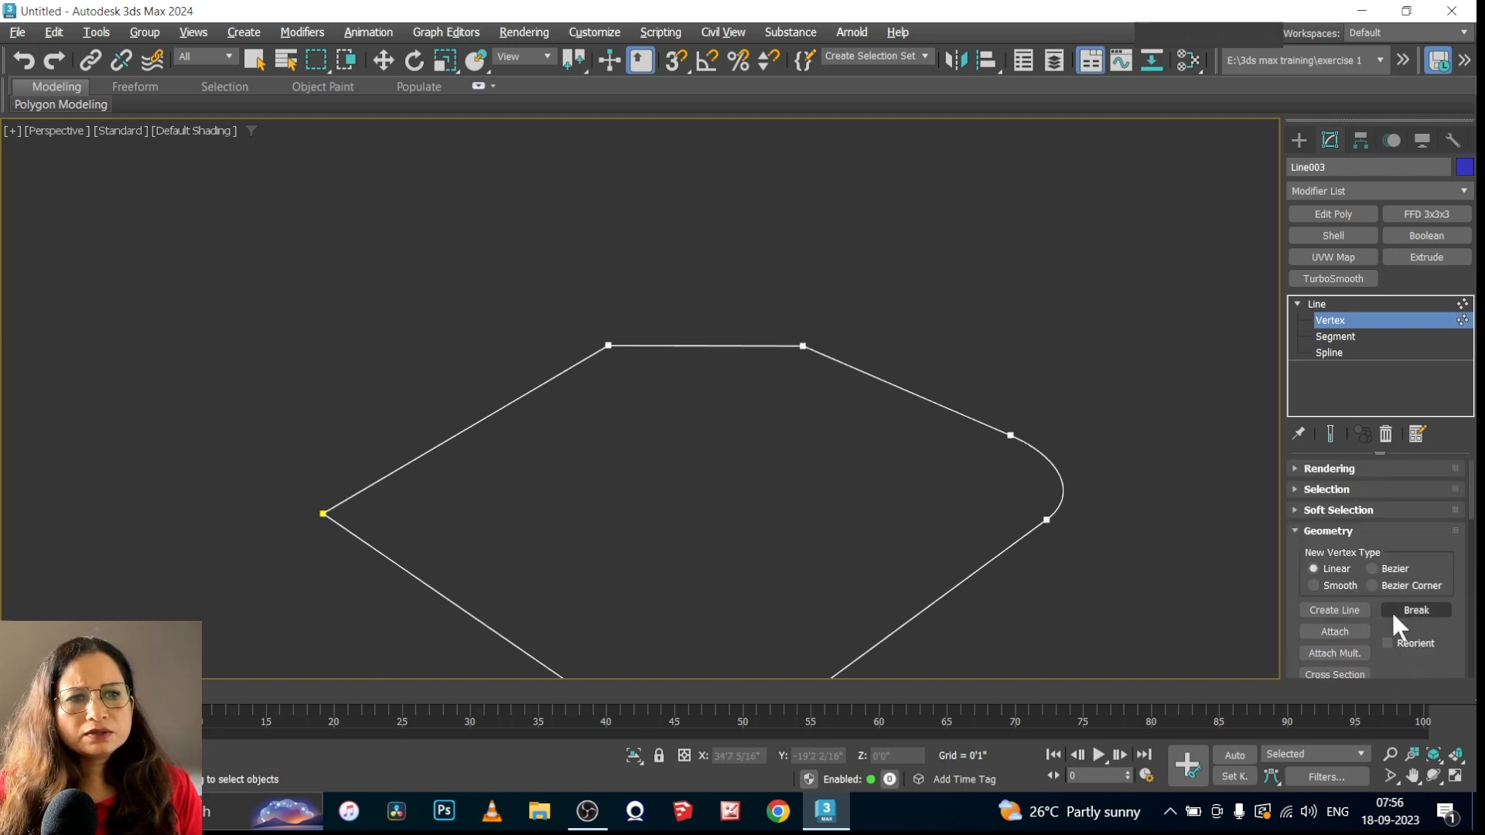
left_click(608, 346)
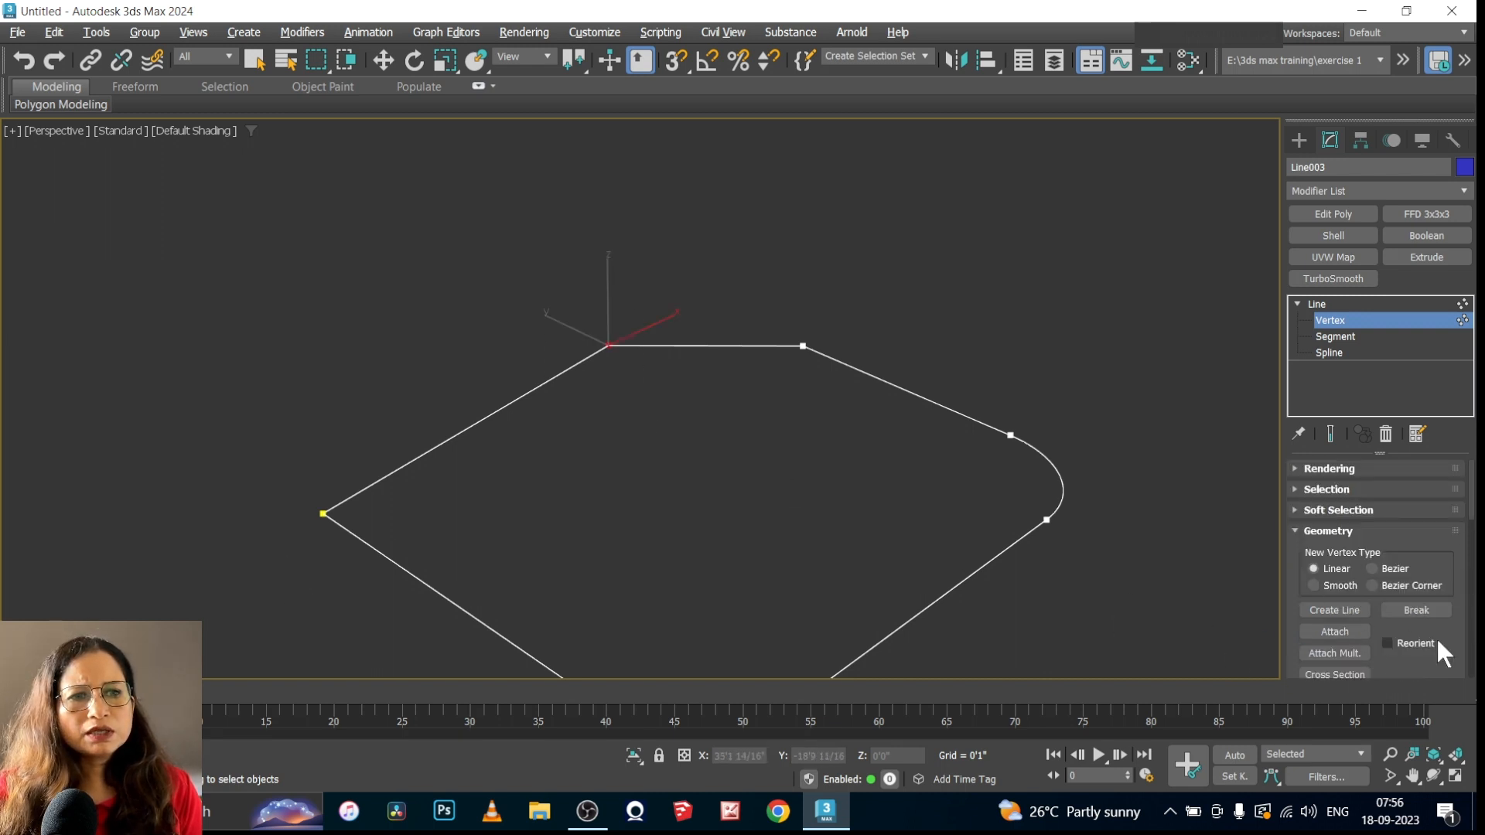
left_click(1416, 610)
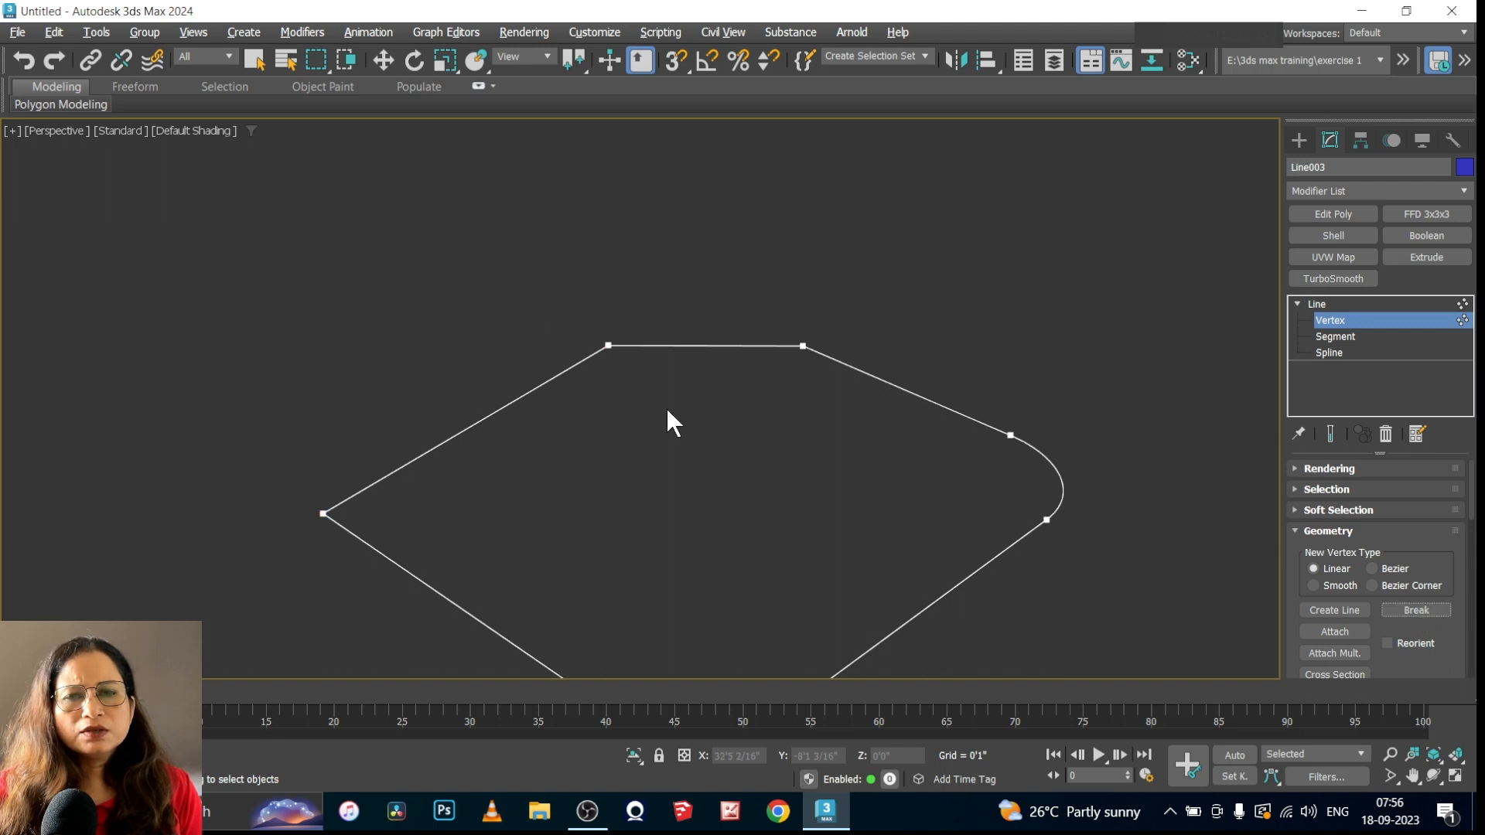
left_click_drag(639, 384, 639, 384)
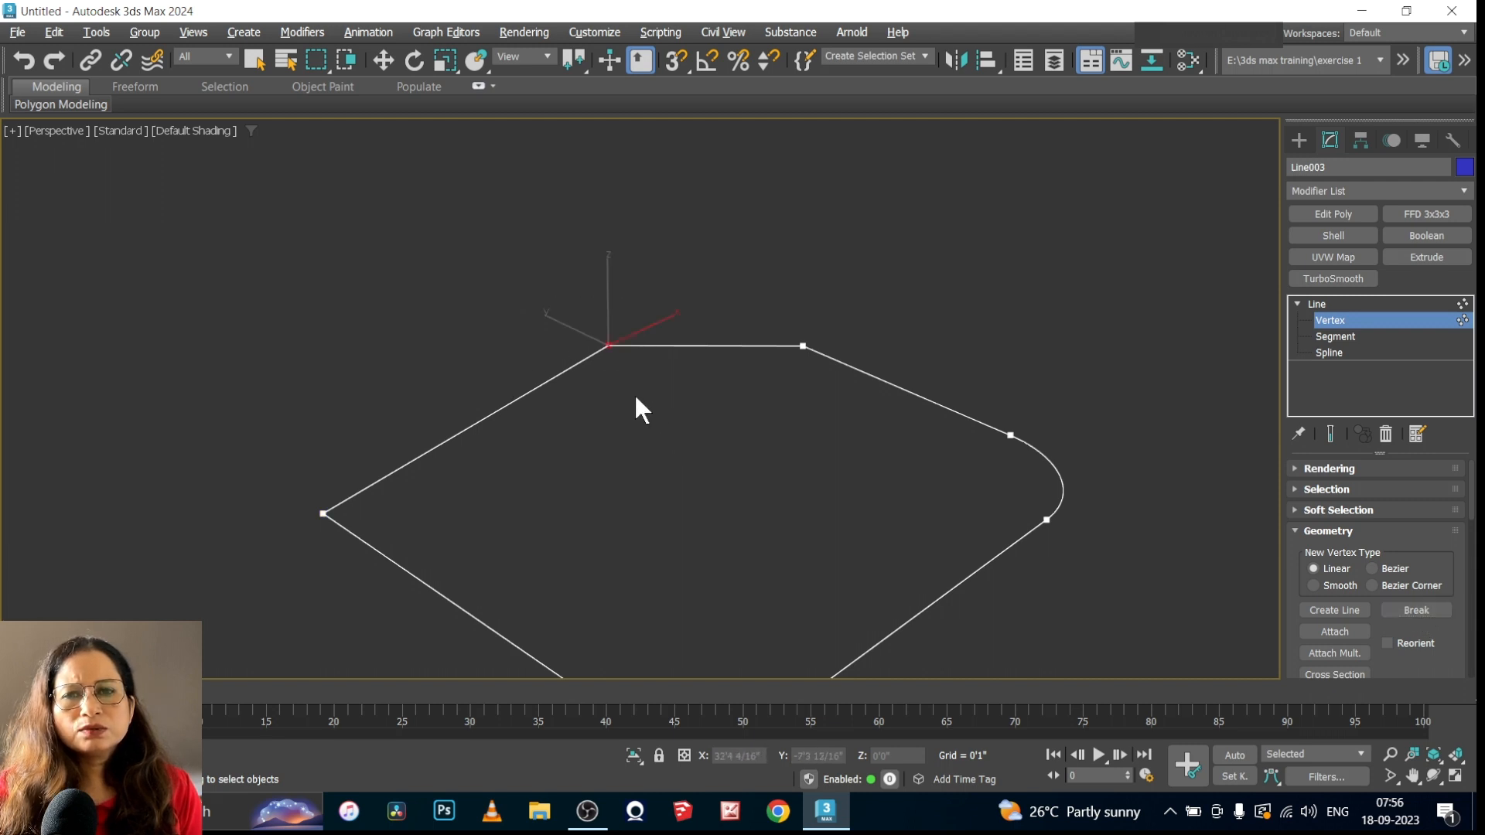
left_click(384, 59)
left_click_drag(666, 318, 709, 278)
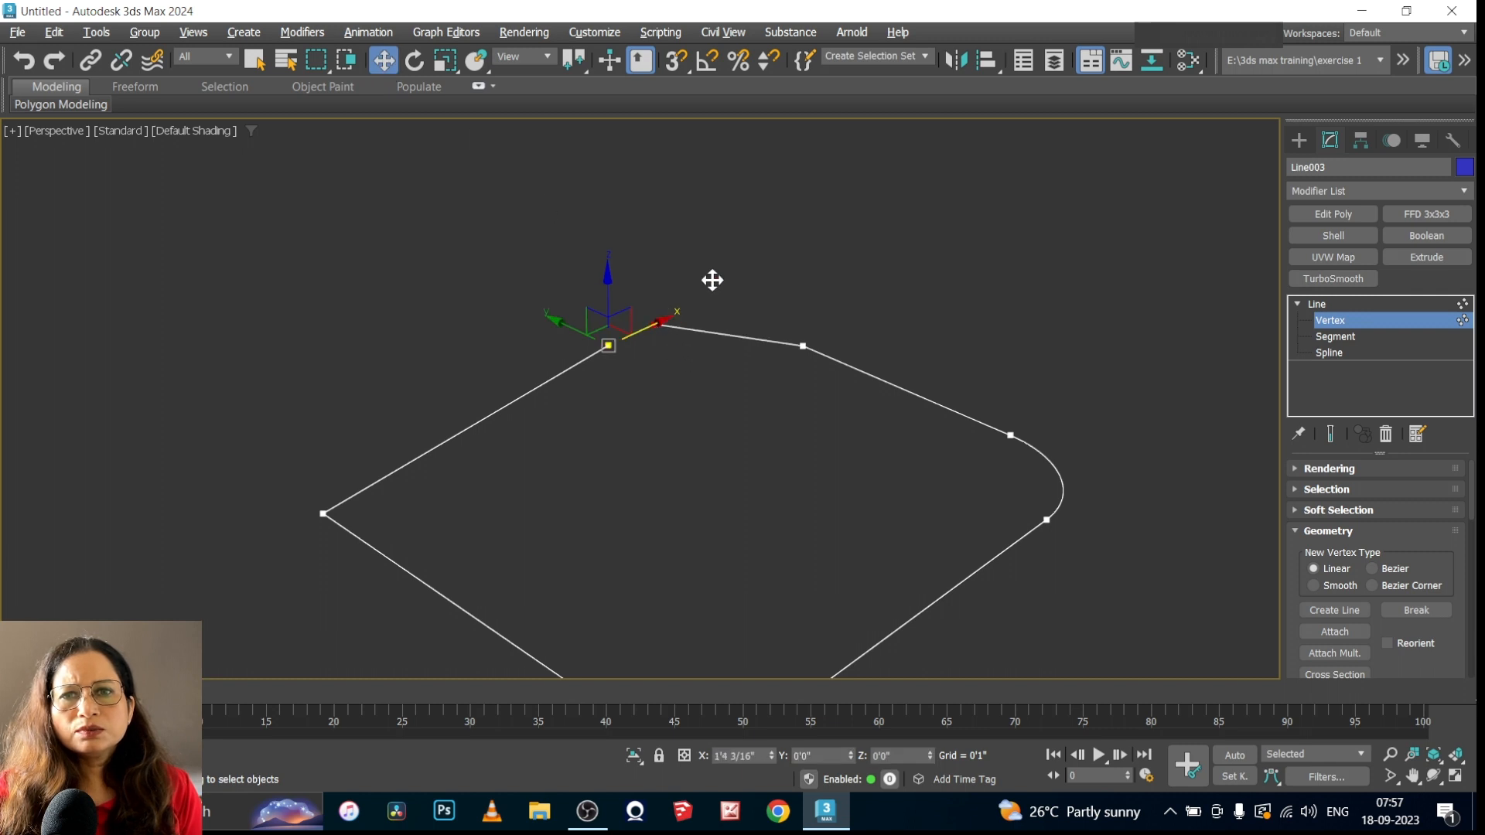
left_click(426, 309)
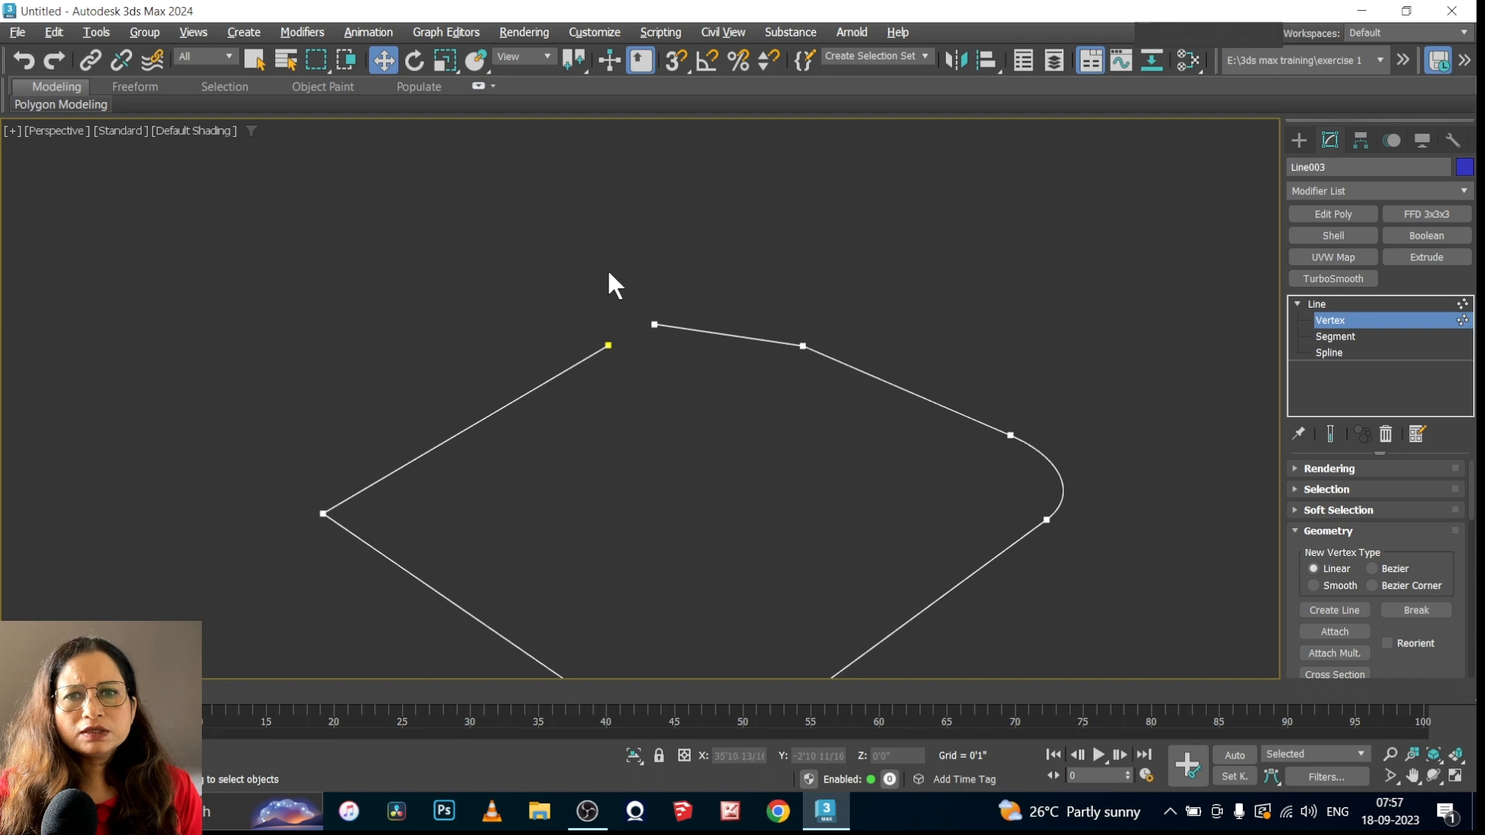
Move the displaced loose end back onto the other open end along X and close the spline
left_click(608, 344)
scroll(667, 313, "up", 5)
left_click_drag(782, 289, 915, 385)
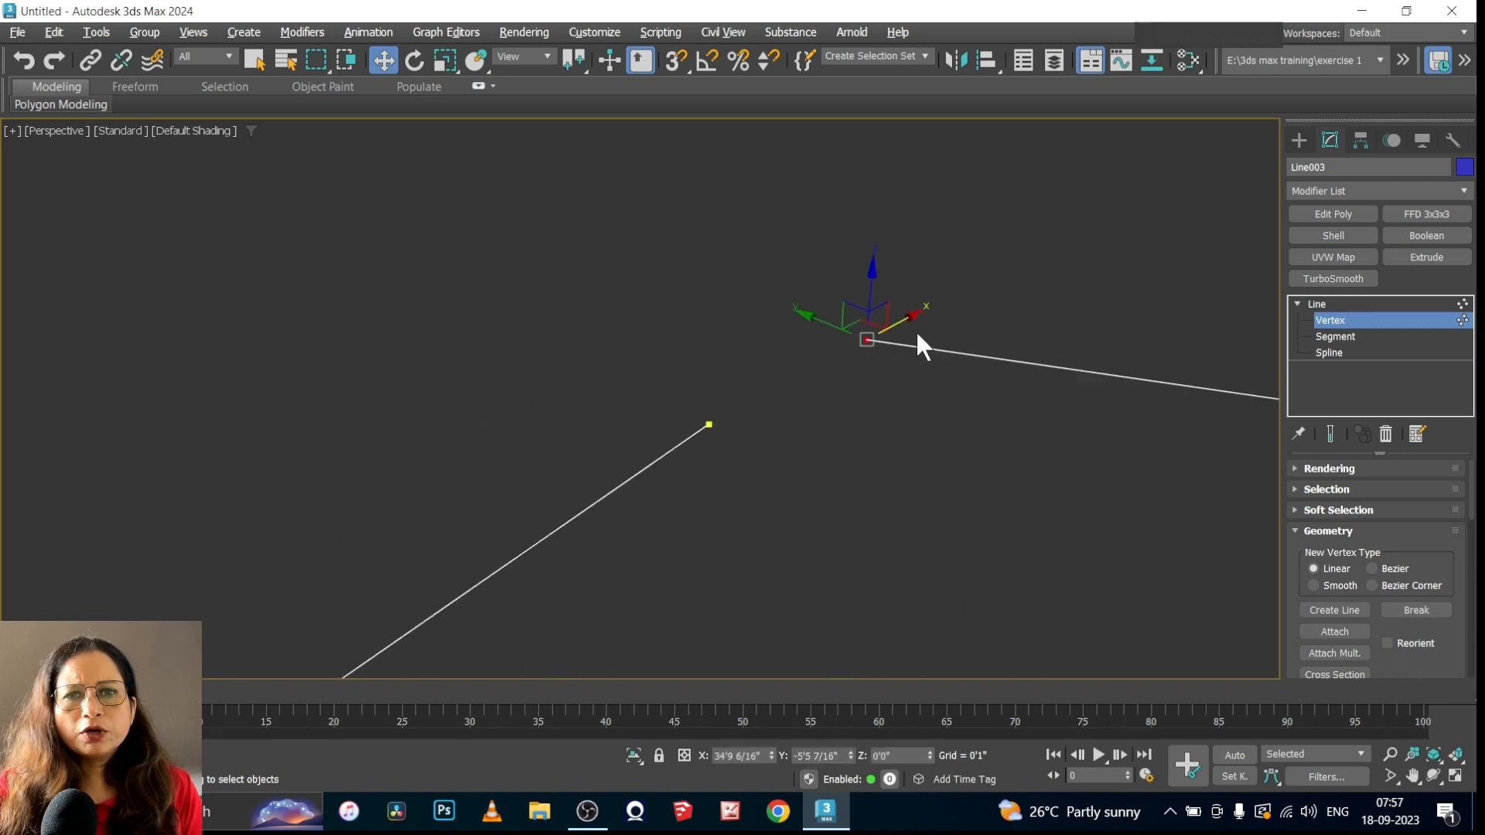
left_click_drag(915, 315, 752, 424)
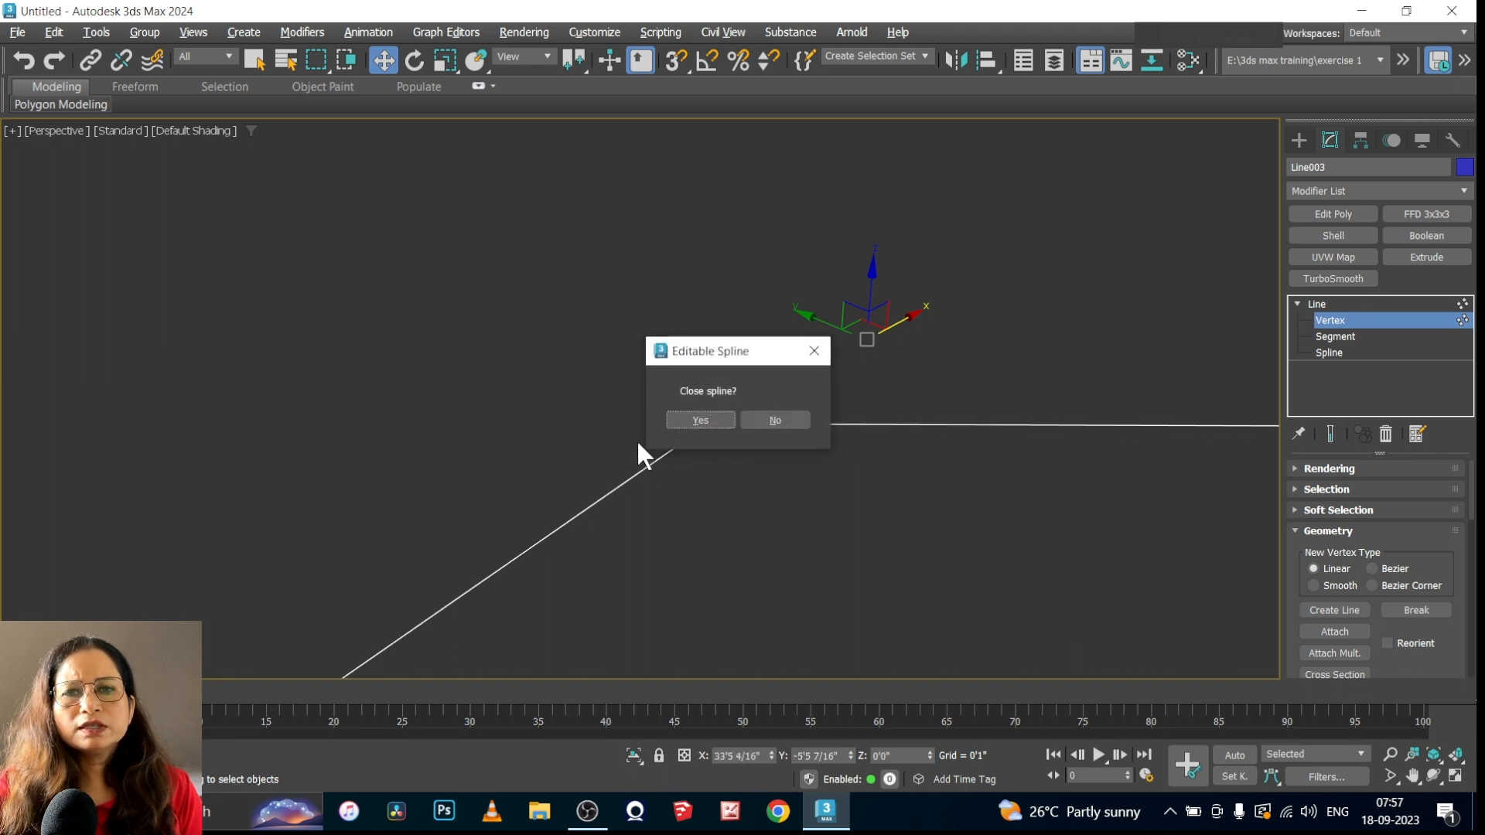
left_click(694, 418)
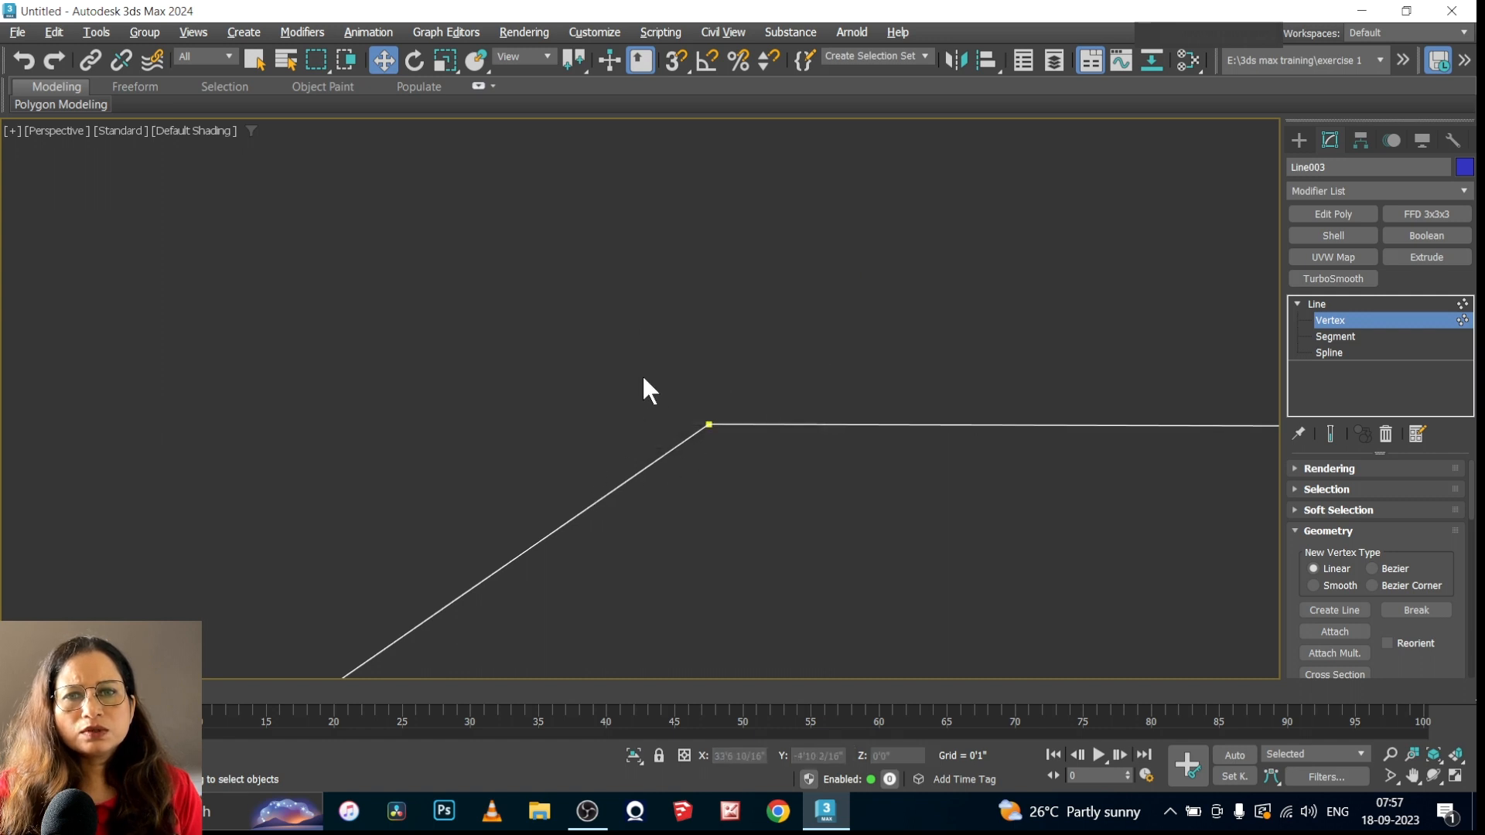
scroll(545, 357, "down", 4)
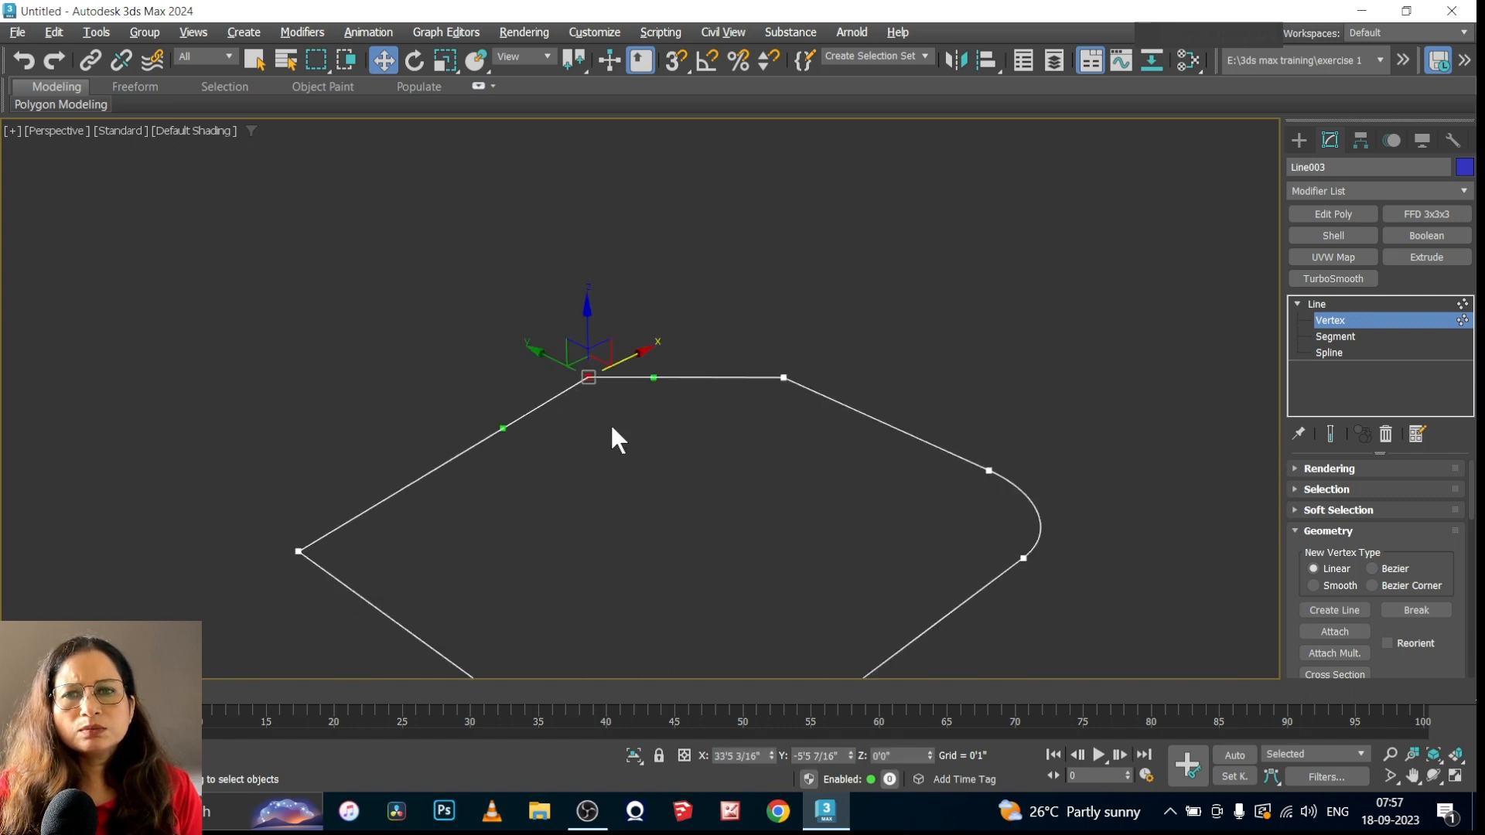
left_click_drag(640, 348, 709, 471)
left_click(716, 462)
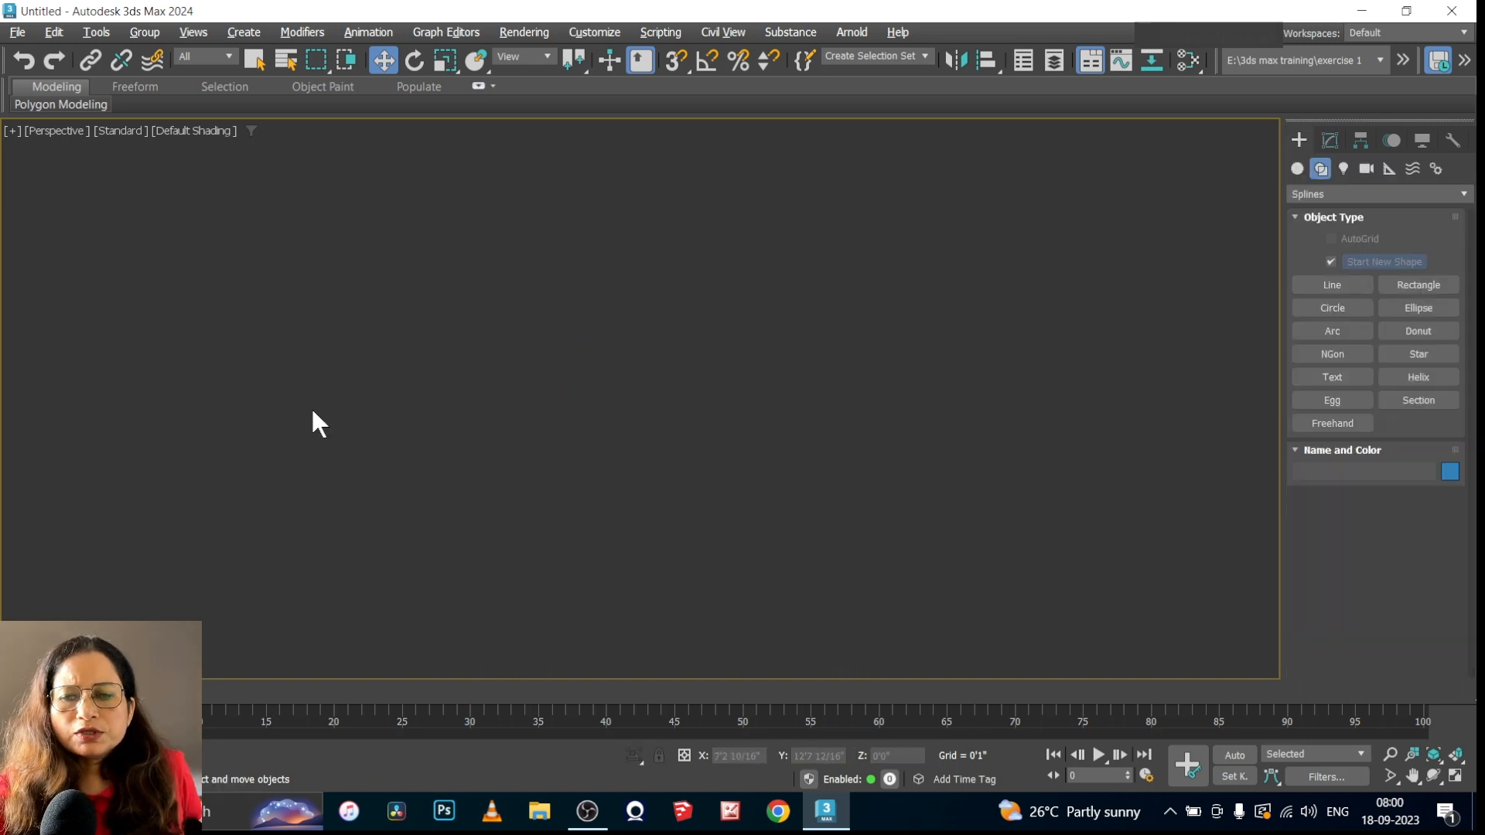
Show the grid in the Top viewport and maximize that view
key("alt+w")
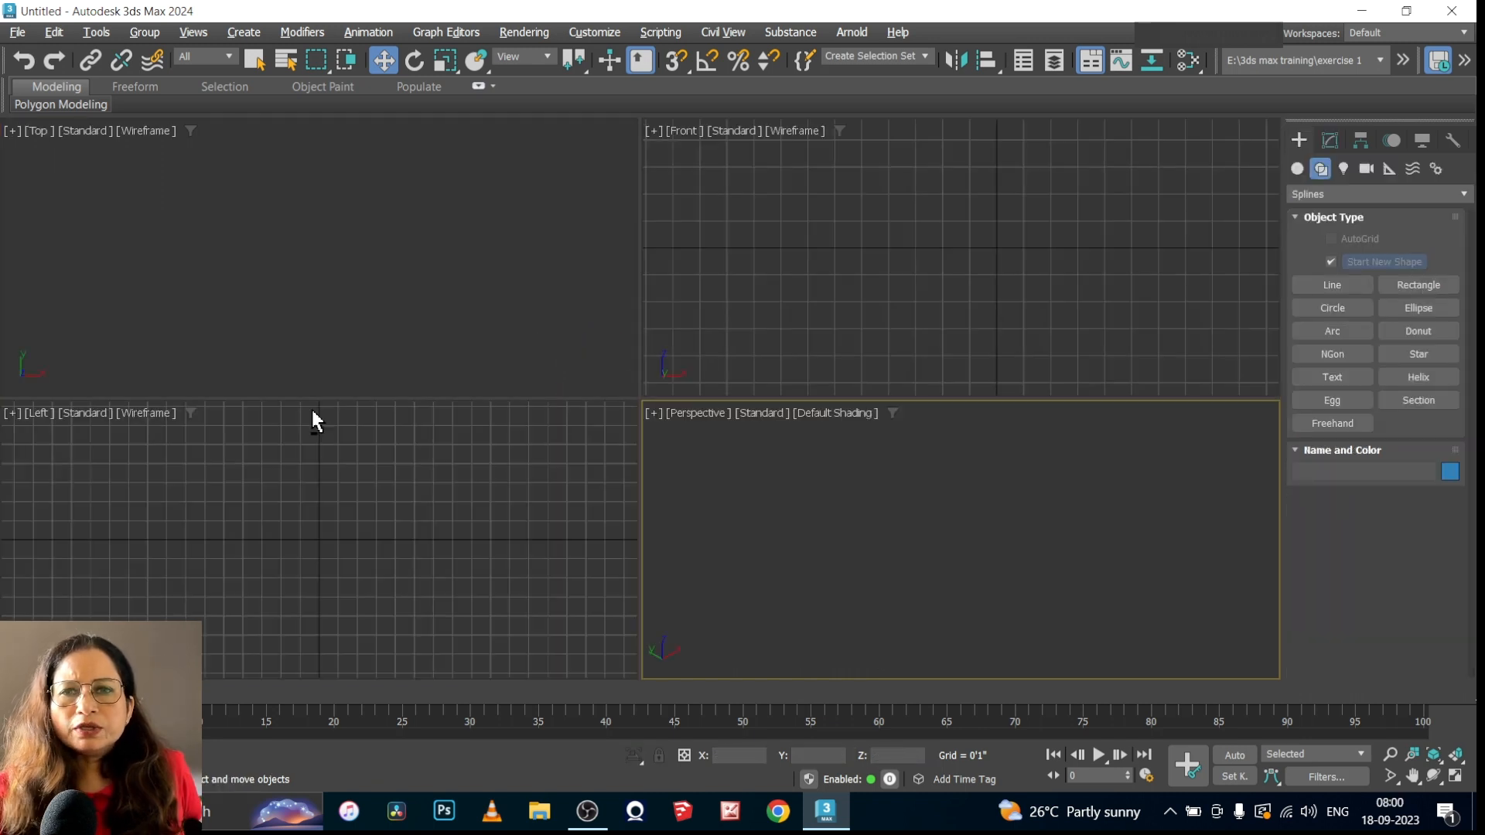
left_click(376, 309)
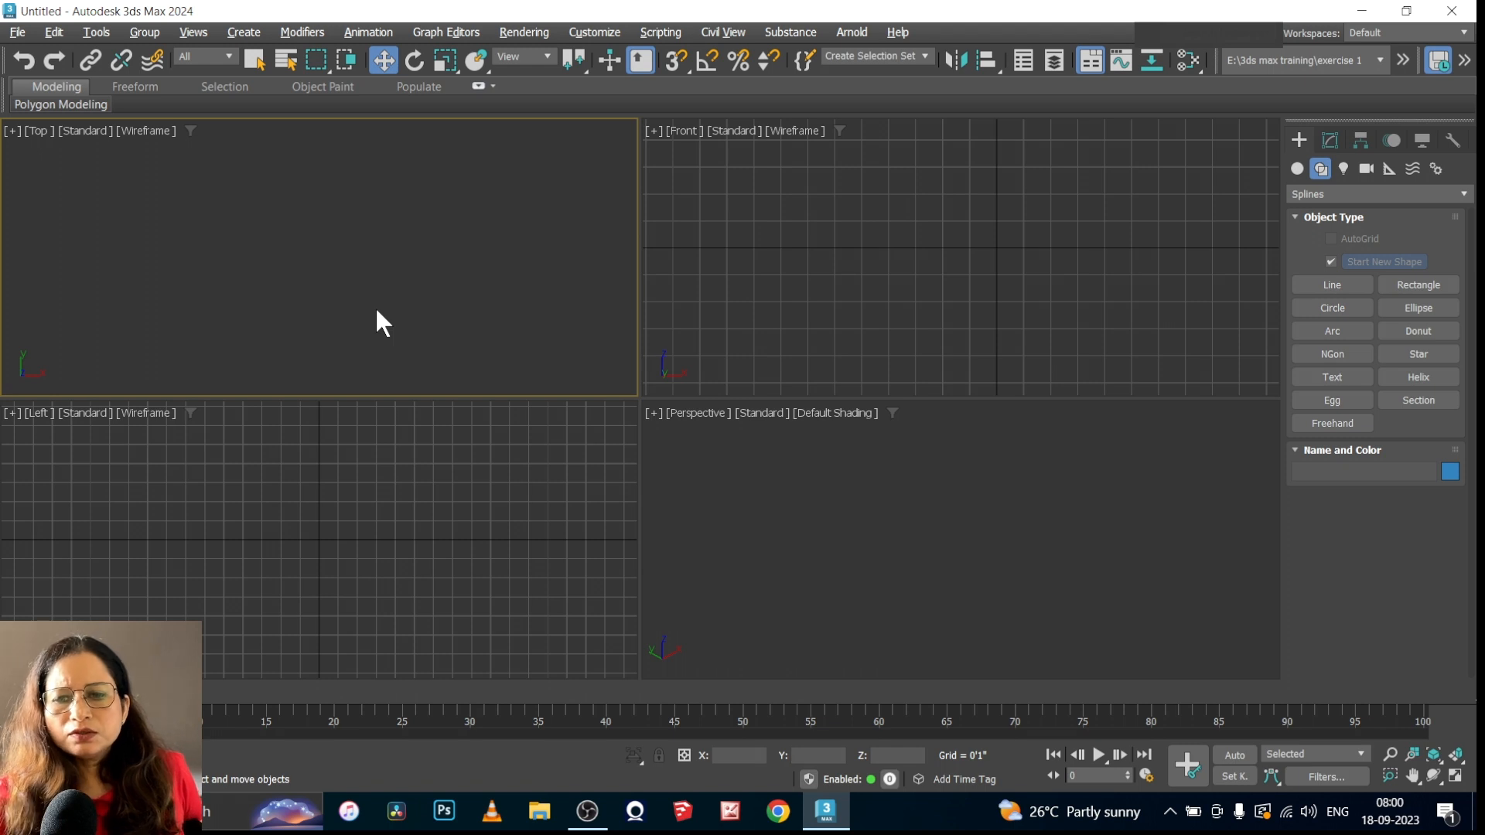
key("g")
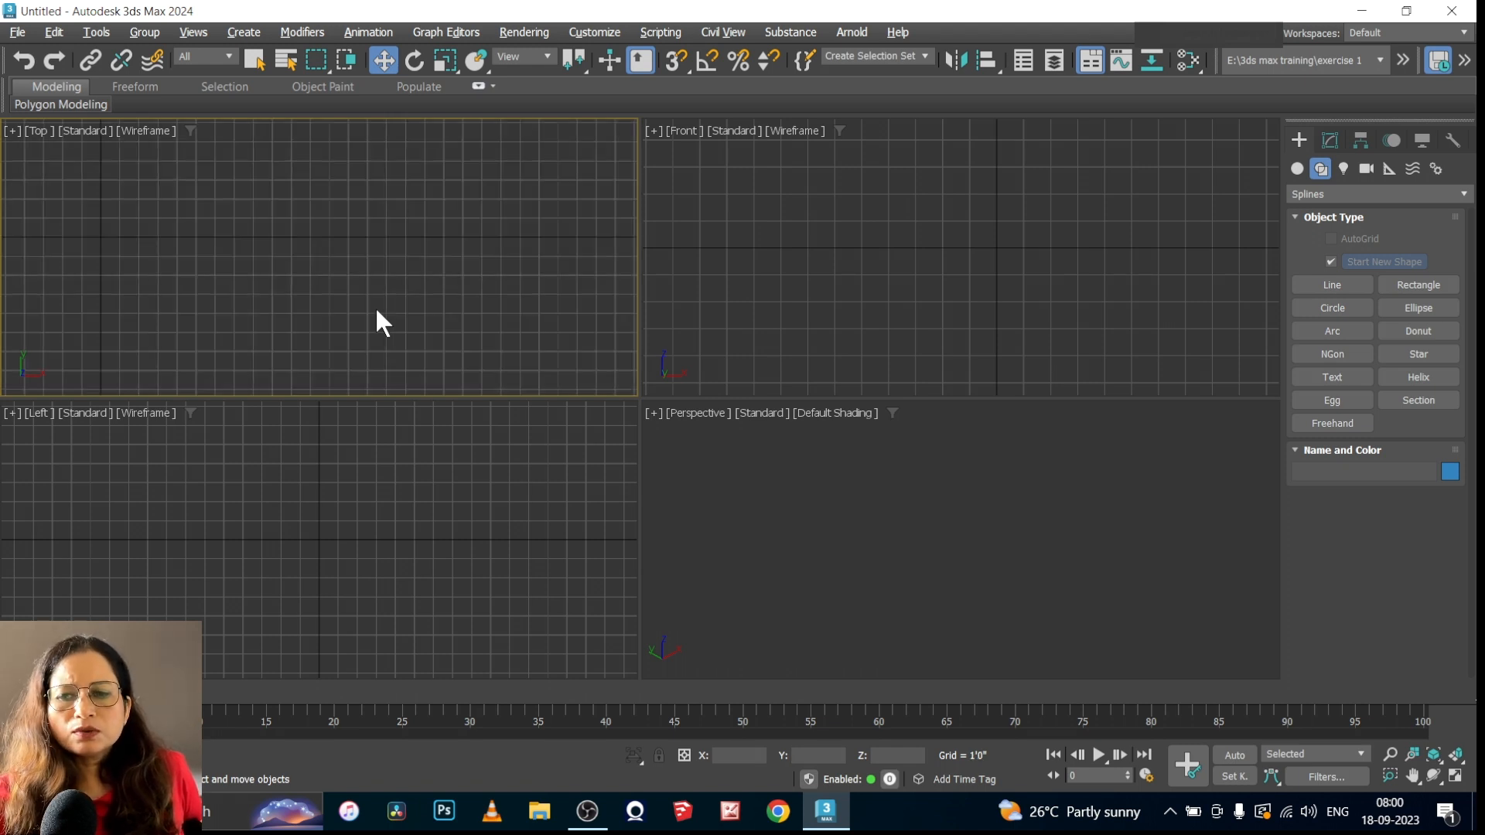
key("alt+w")
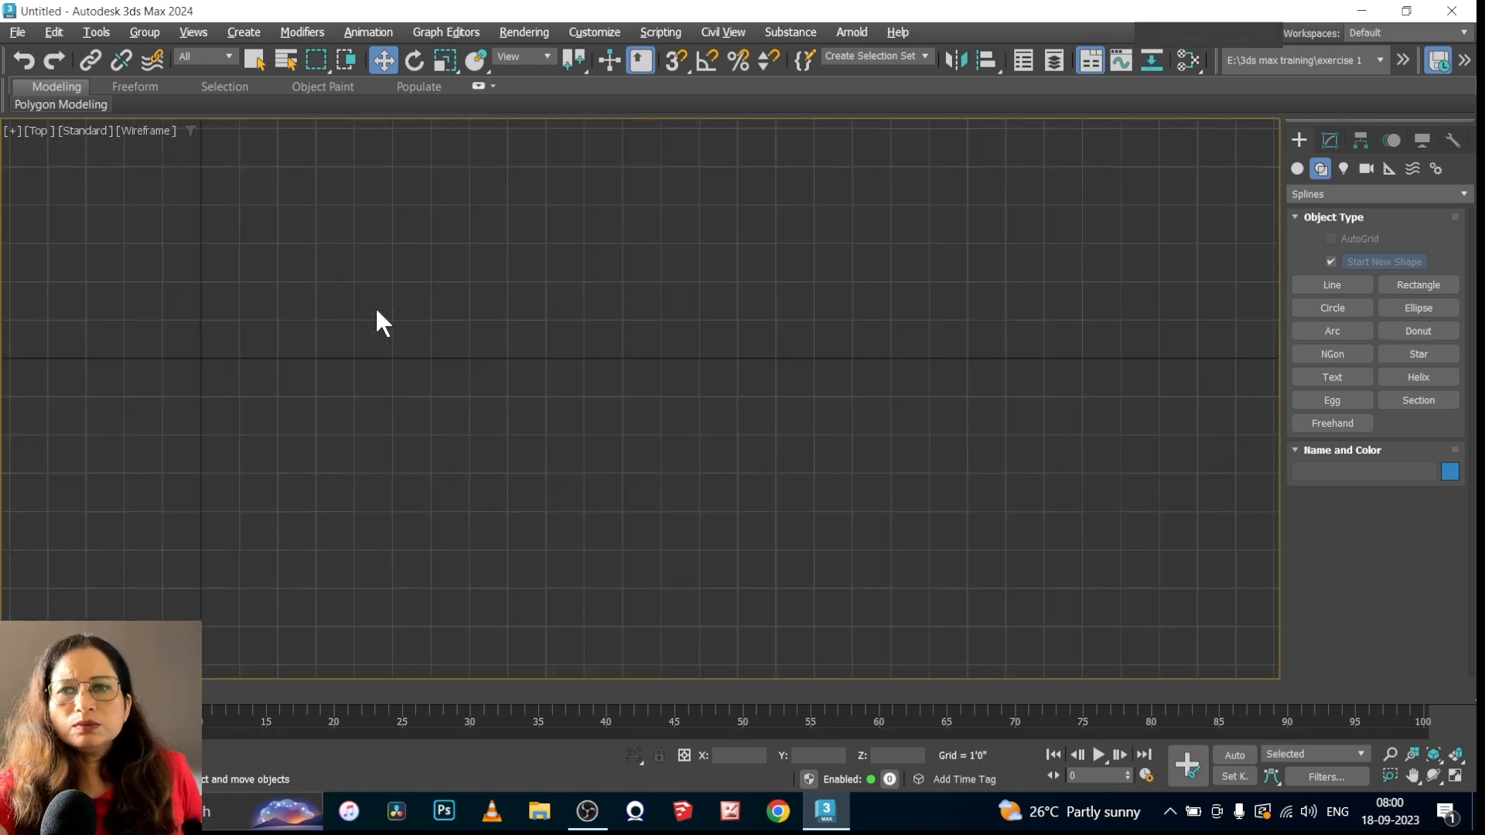
Draw a Rectangle spline about 6'4" long and 12'5" wide near the middle of the Top view
left_click(1407, 286)
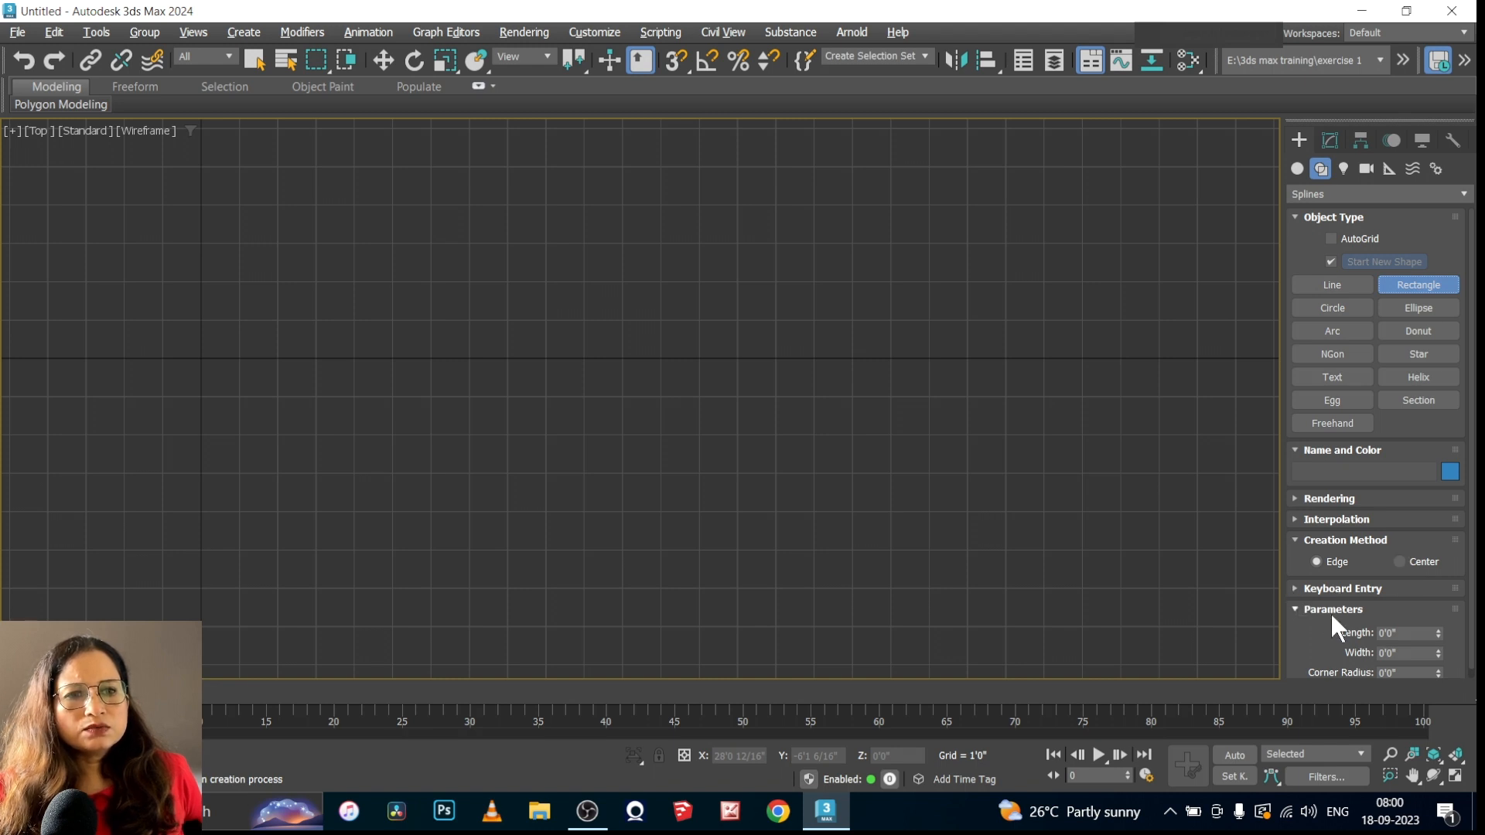
left_click(1295, 540)
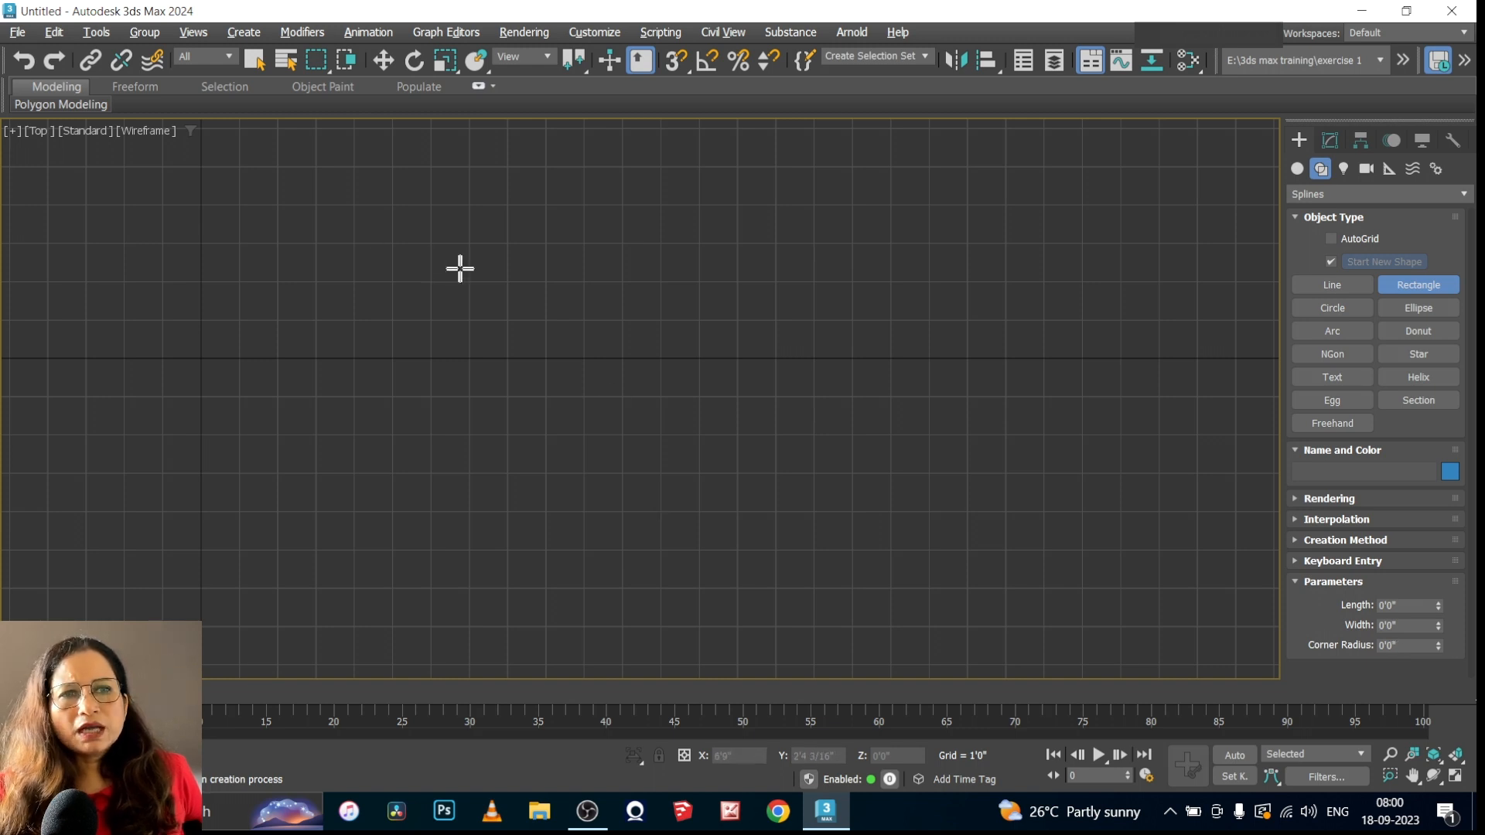
left_click_drag(430, 239, 908, 483)
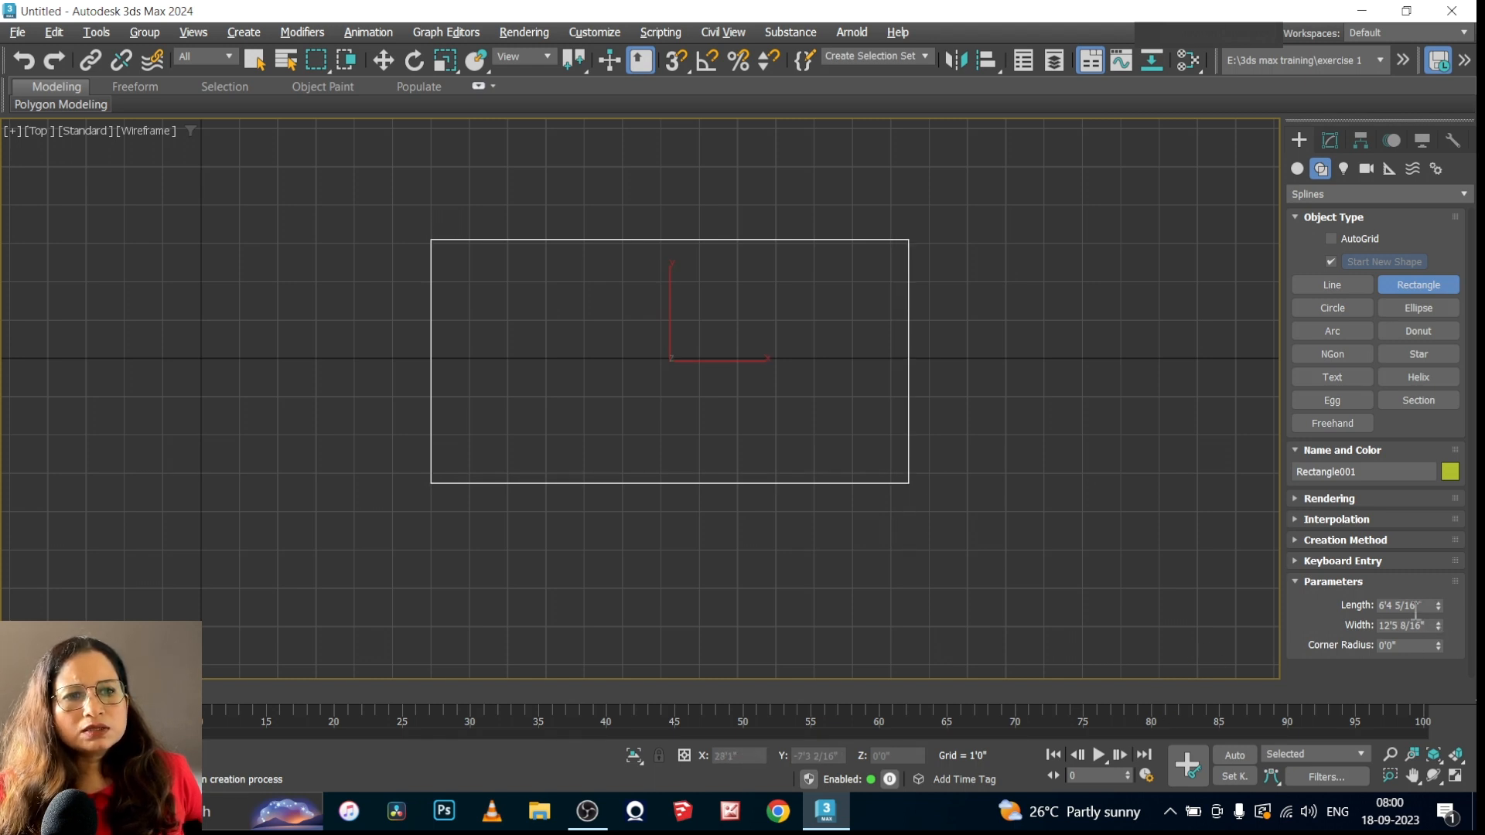
Set the rectangle's length to 4', its width to 6' and its corner radius to about 0'8 14/16"
left_click_drag(1417, 607, 1365, 610)
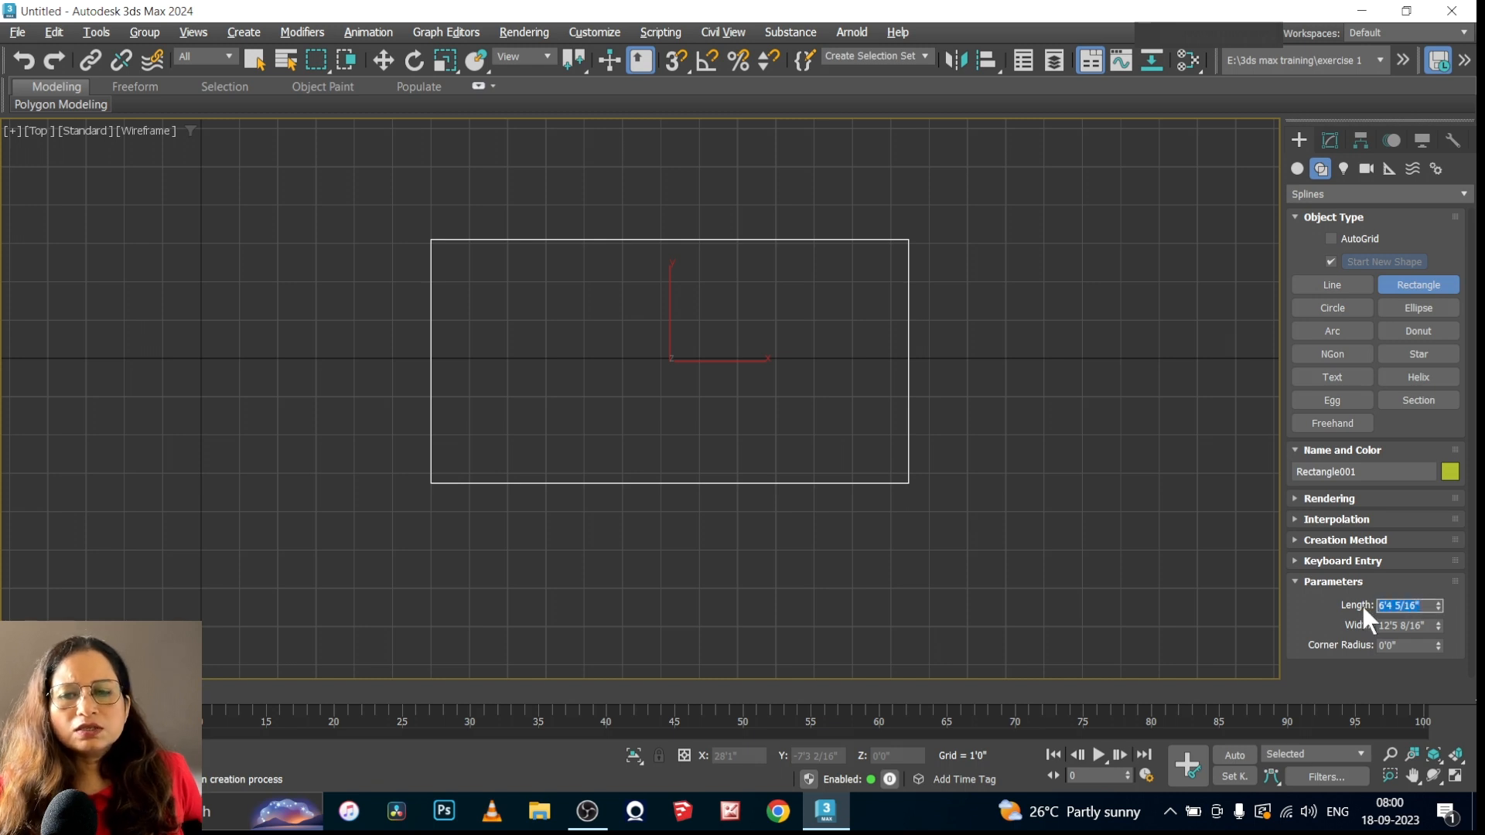
type("4'")
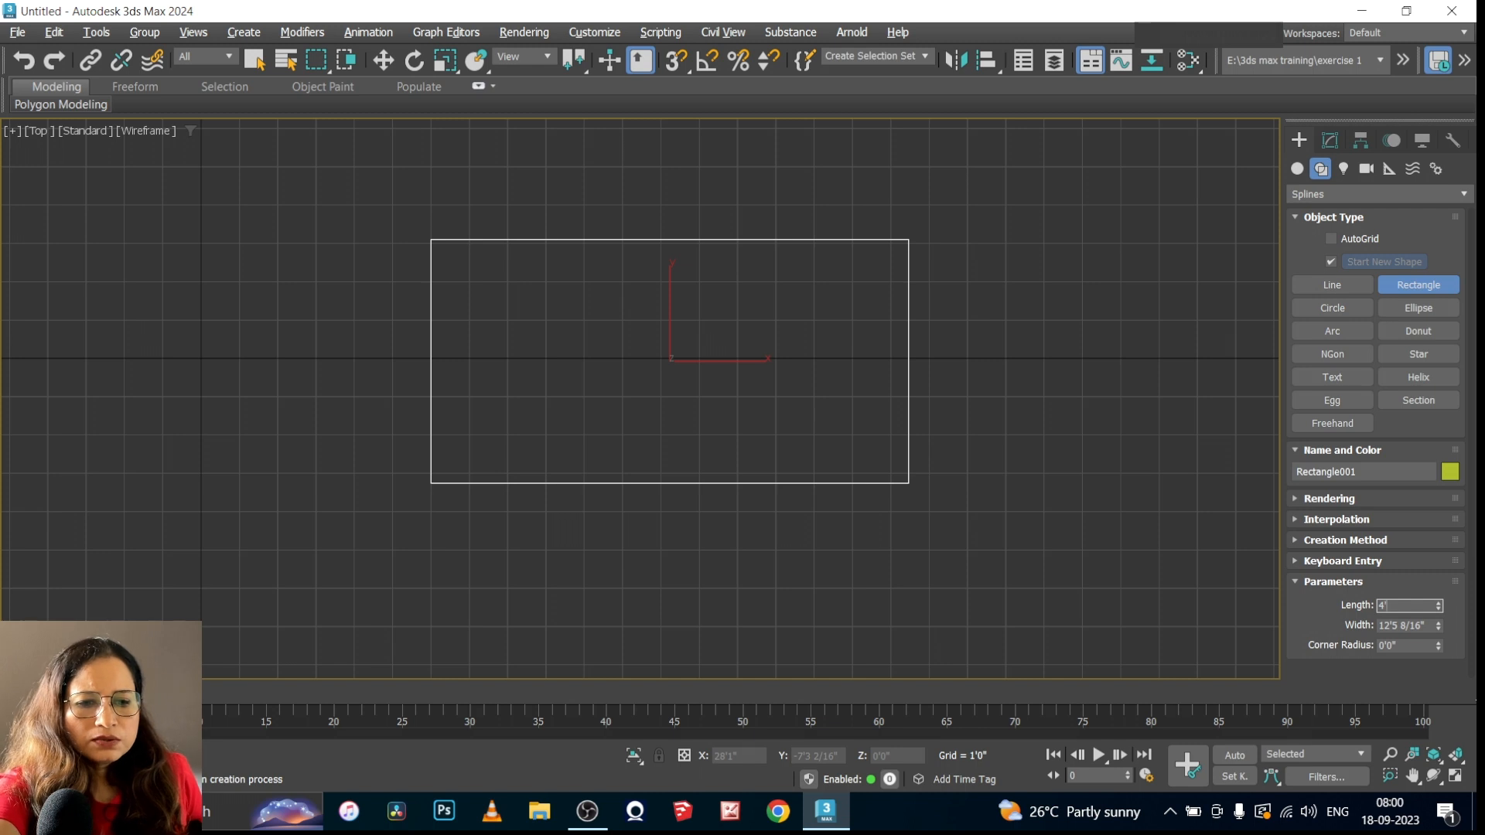
key("Return")
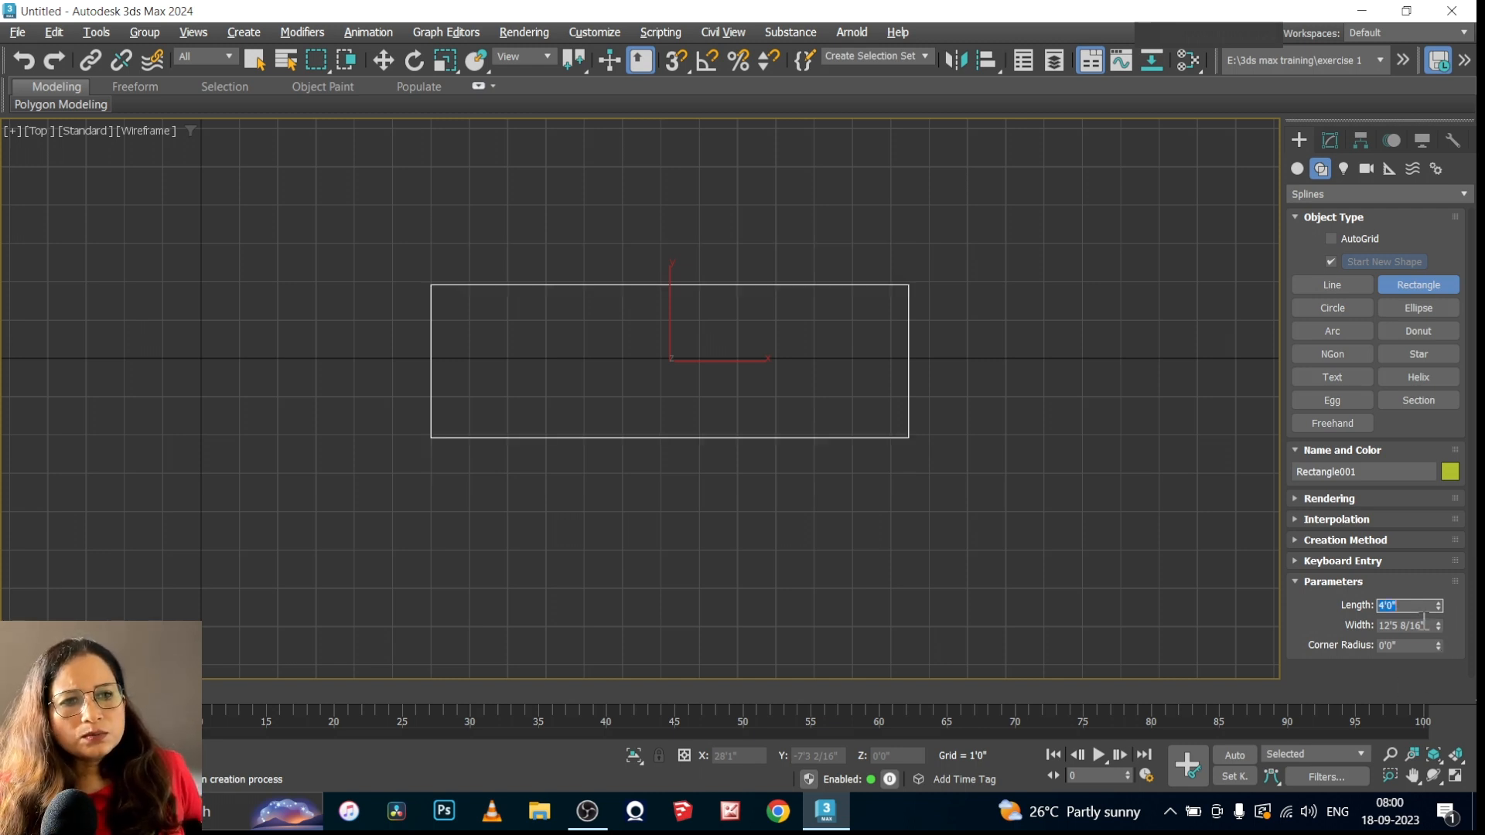
left_click_drag(1430, 625, 1365, 625)
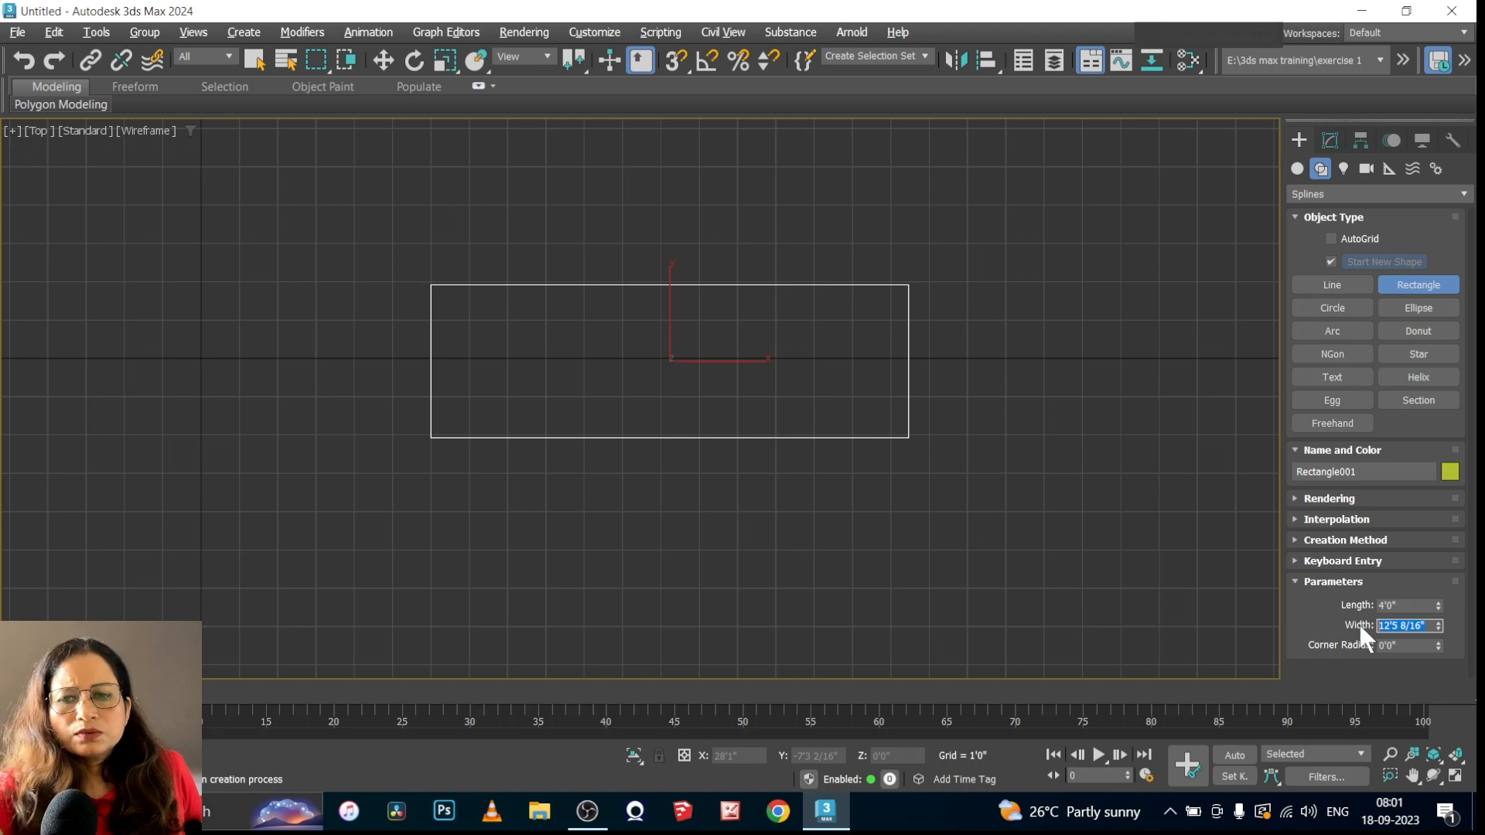
type("6")
key("Return")
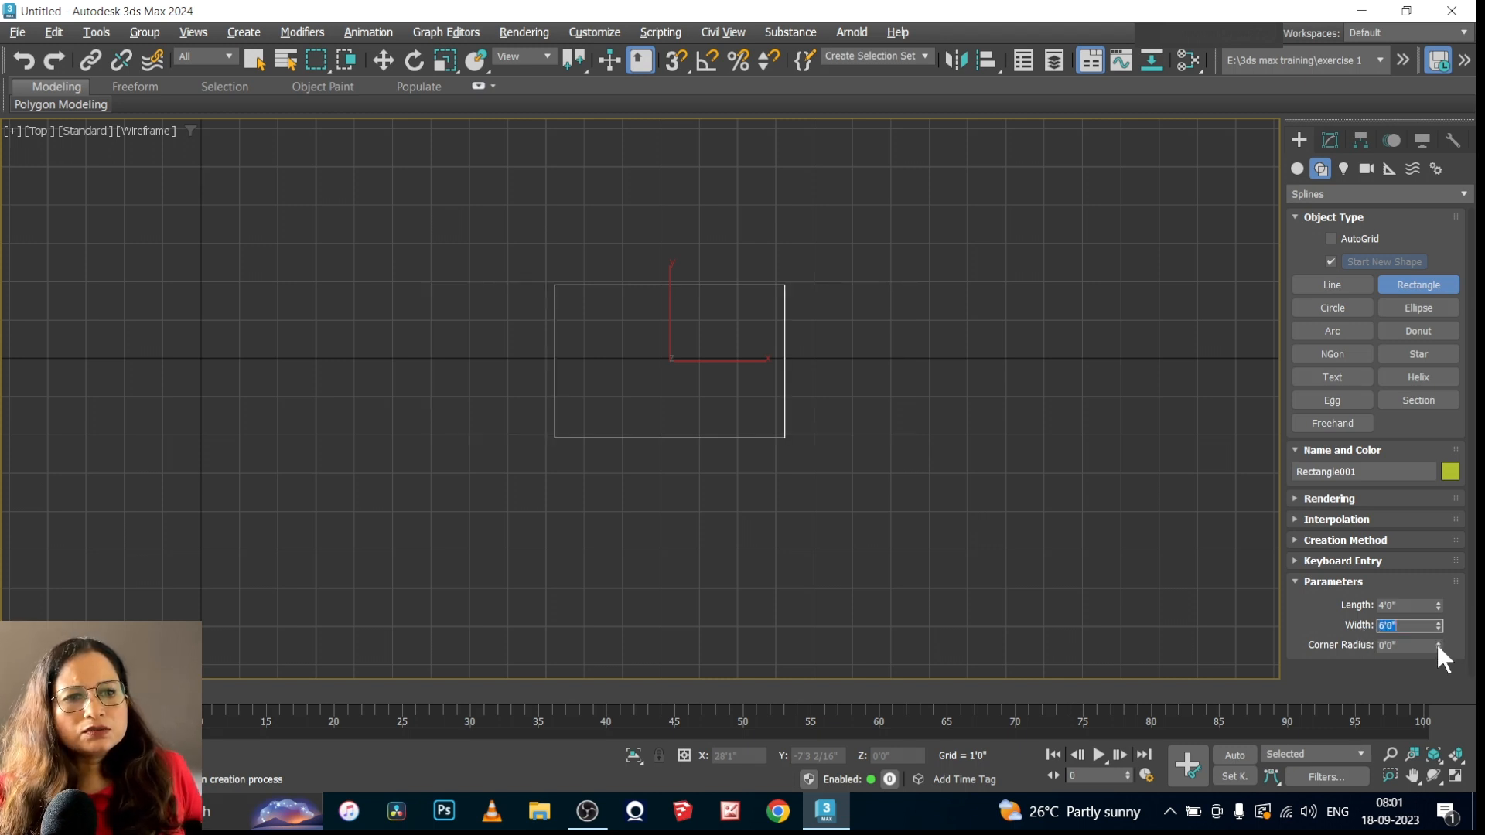
left_click_drag(1439, 644, 1400, 194)
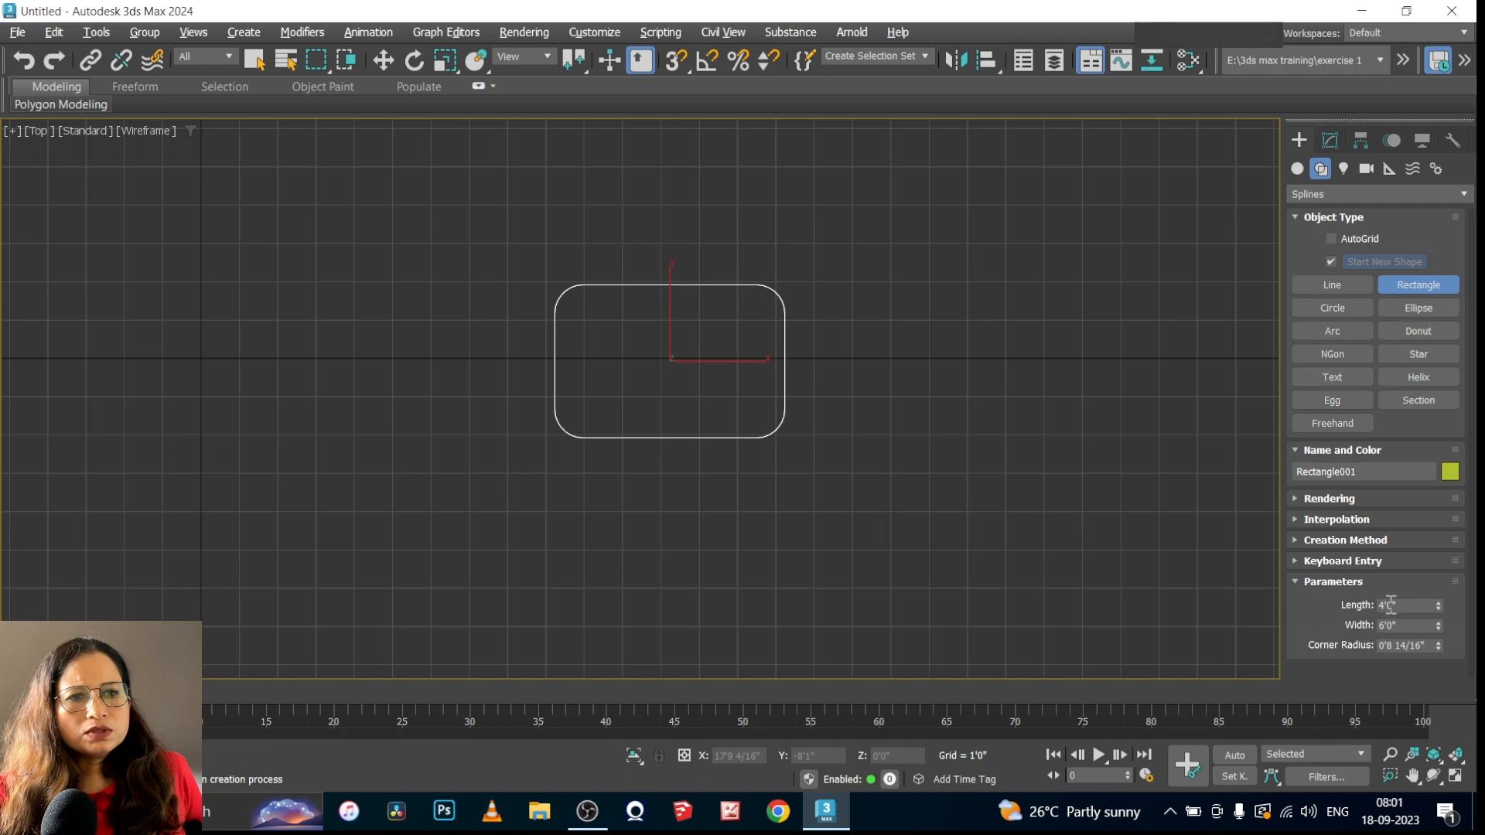
left_click(1295, 581)
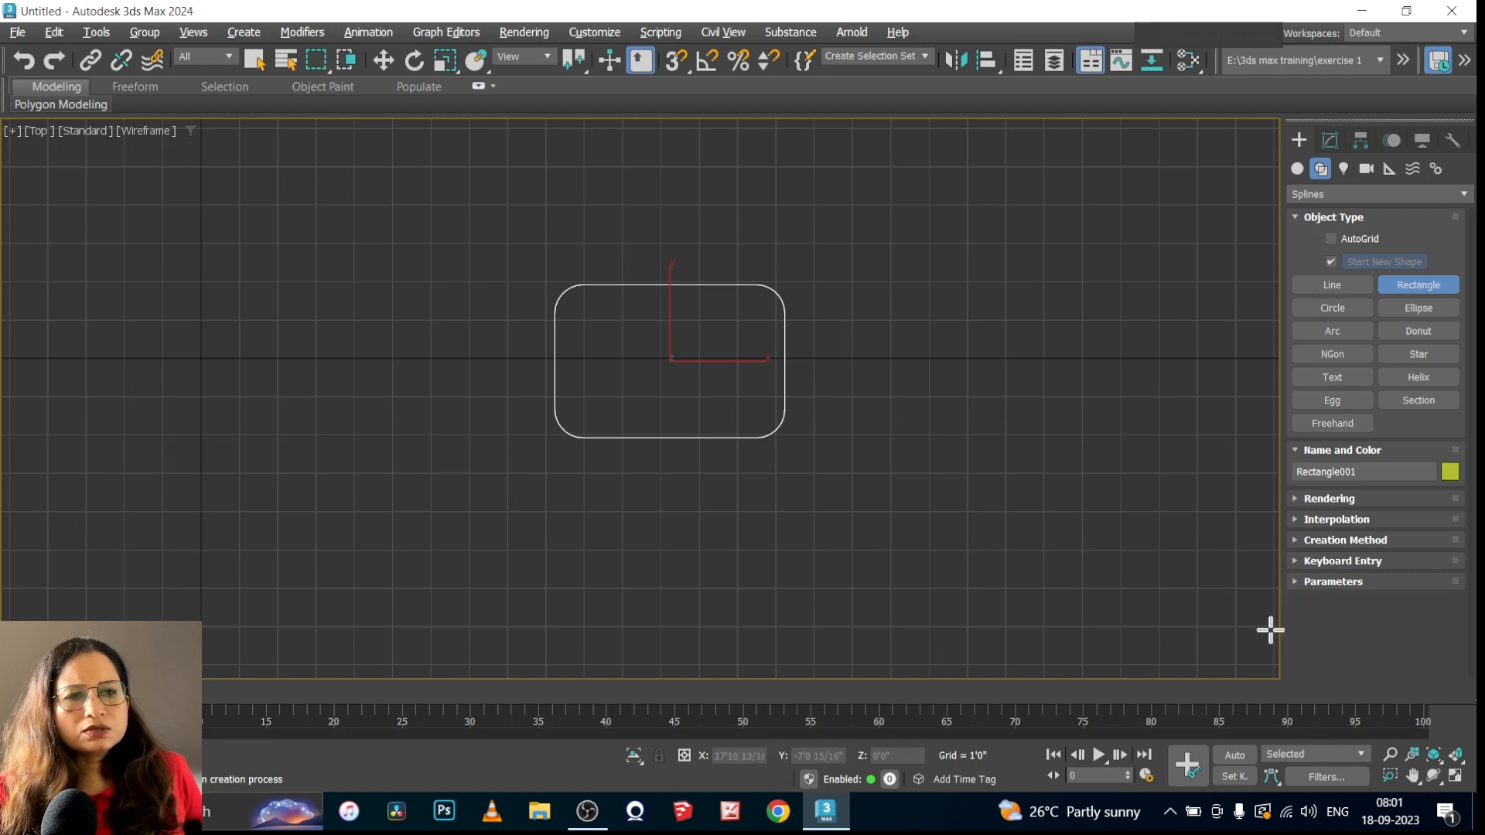
Enable the rectangle in the renderer and viewport and review its rectangular cross-section settings
left_click(1322, 142)
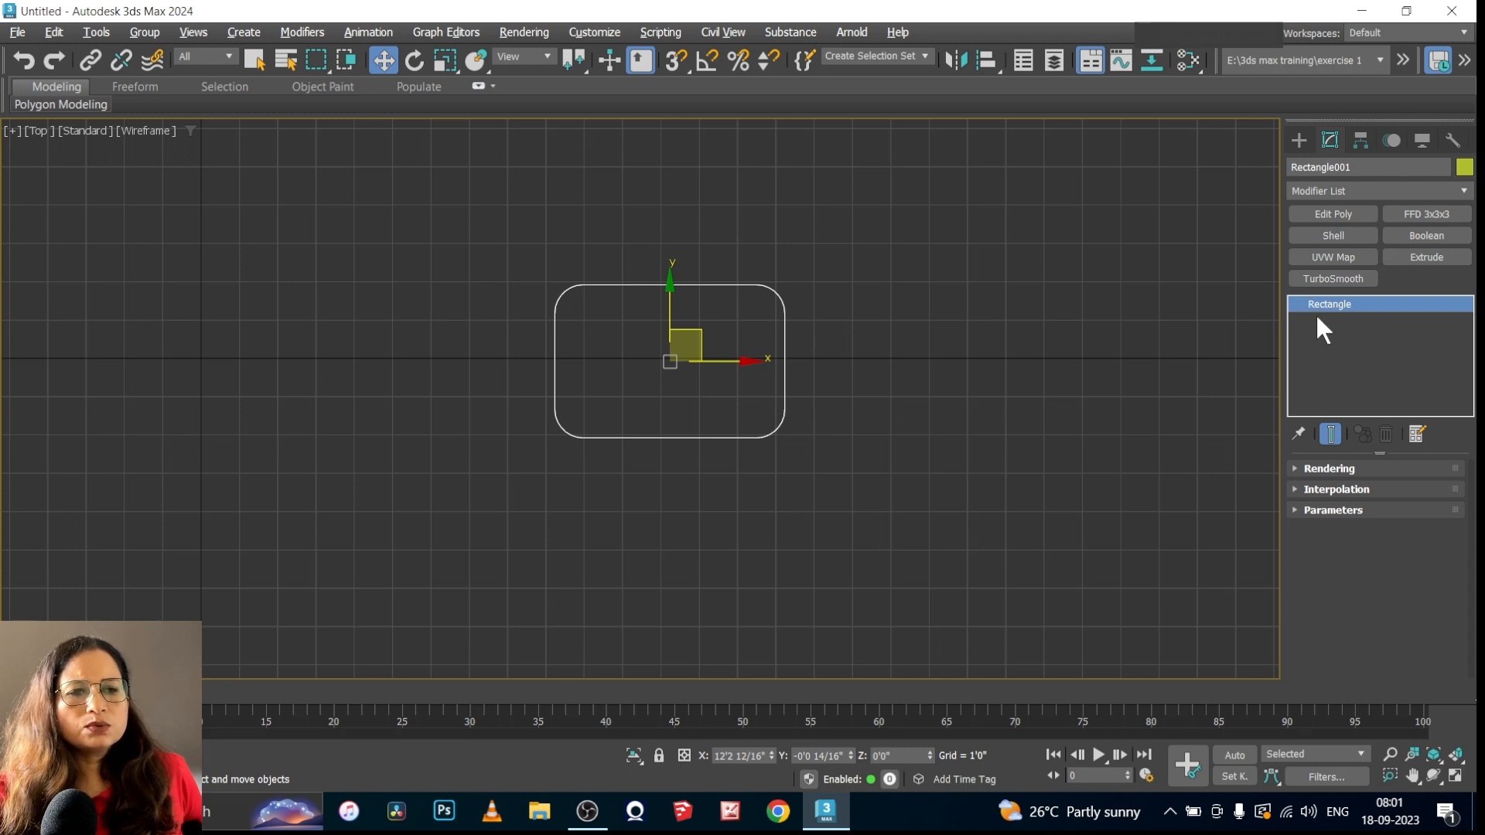
left_click(1299, 469)
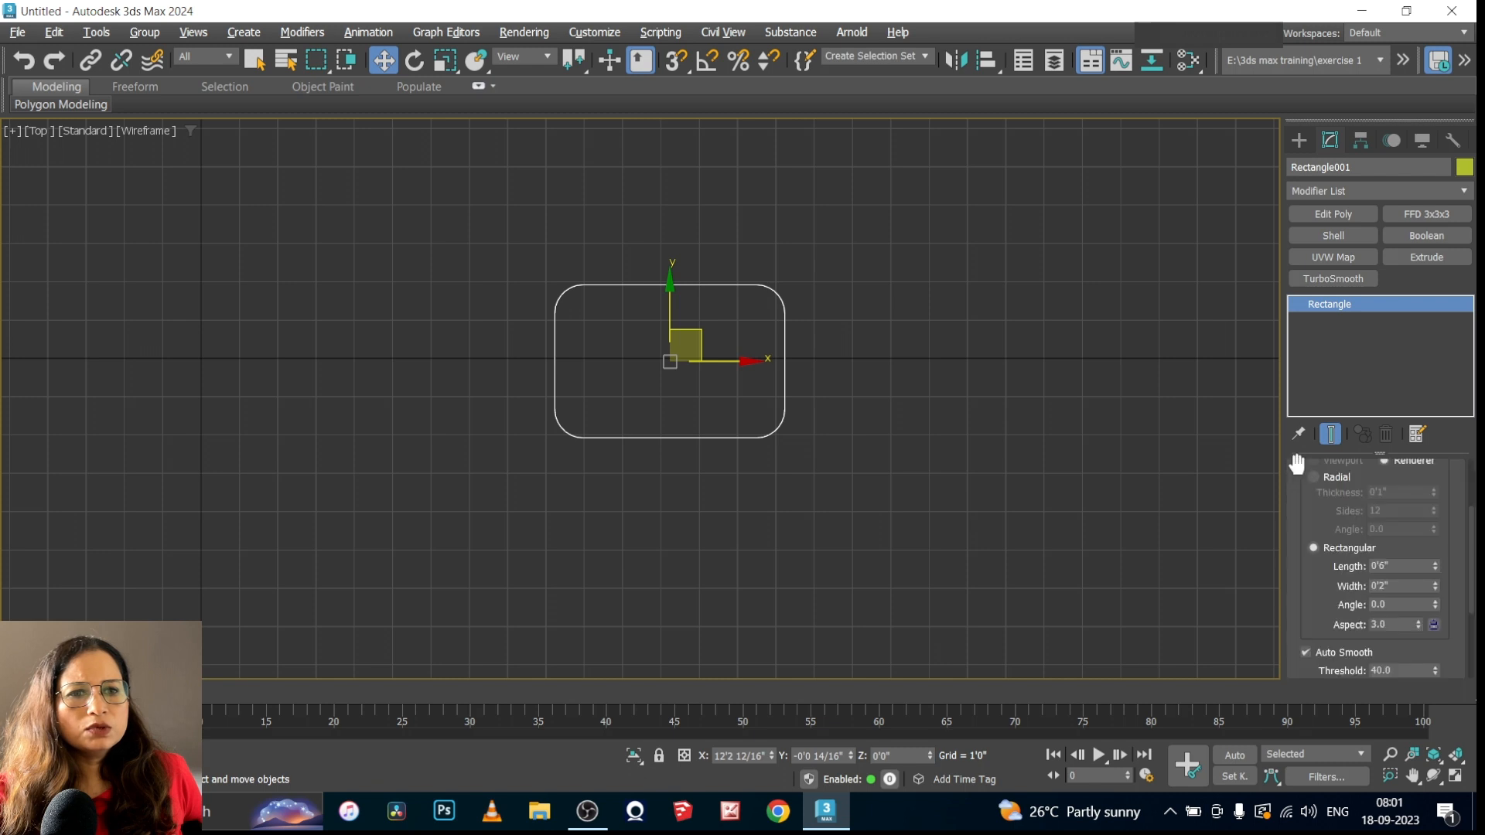
scroll(1471, 610, "down", 3)
scroll(1471, 611, "up", 3)
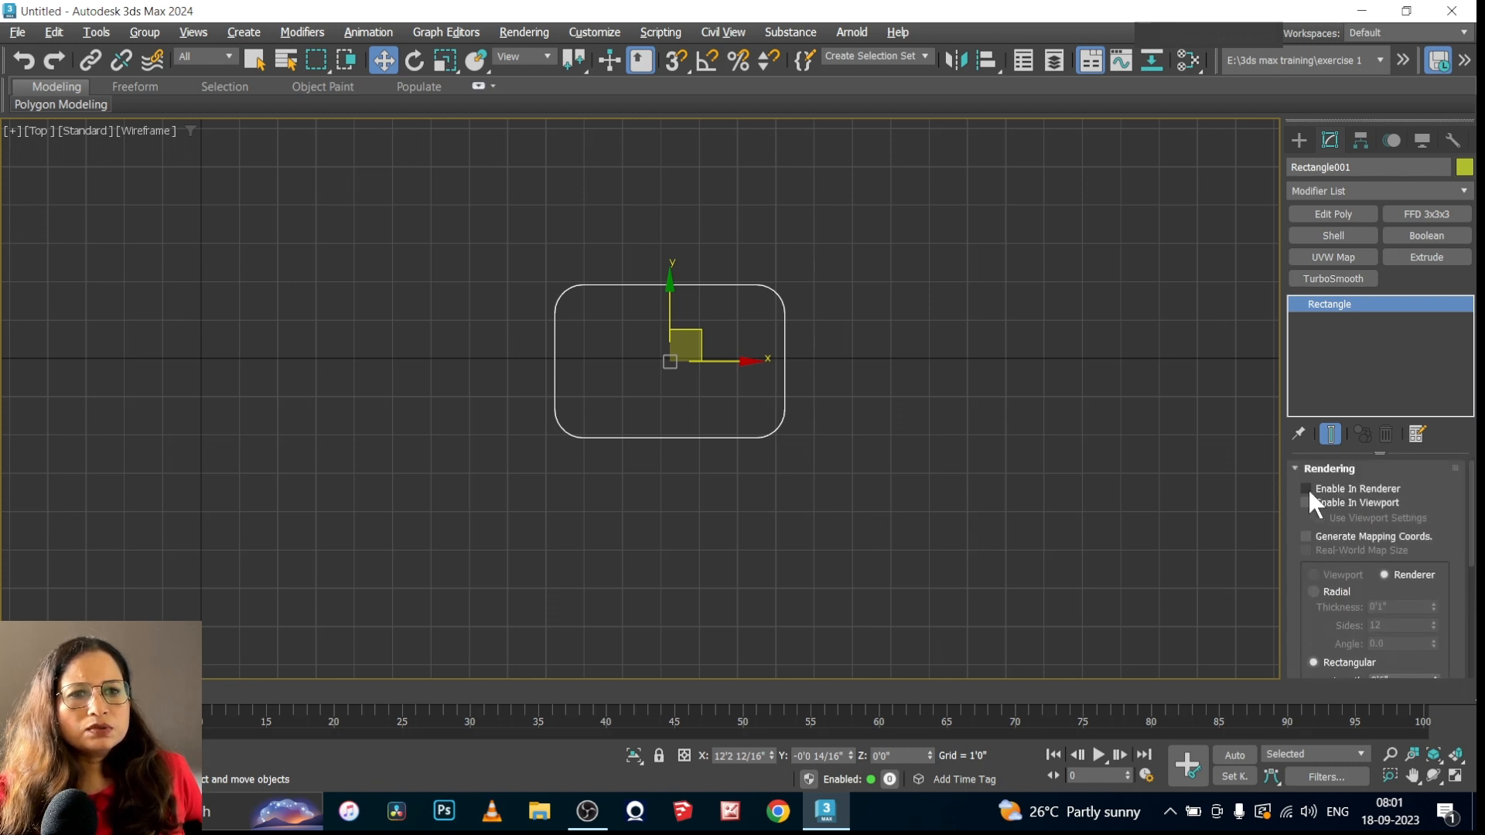
left_click(1307, 489)
left_click(1306, 503)
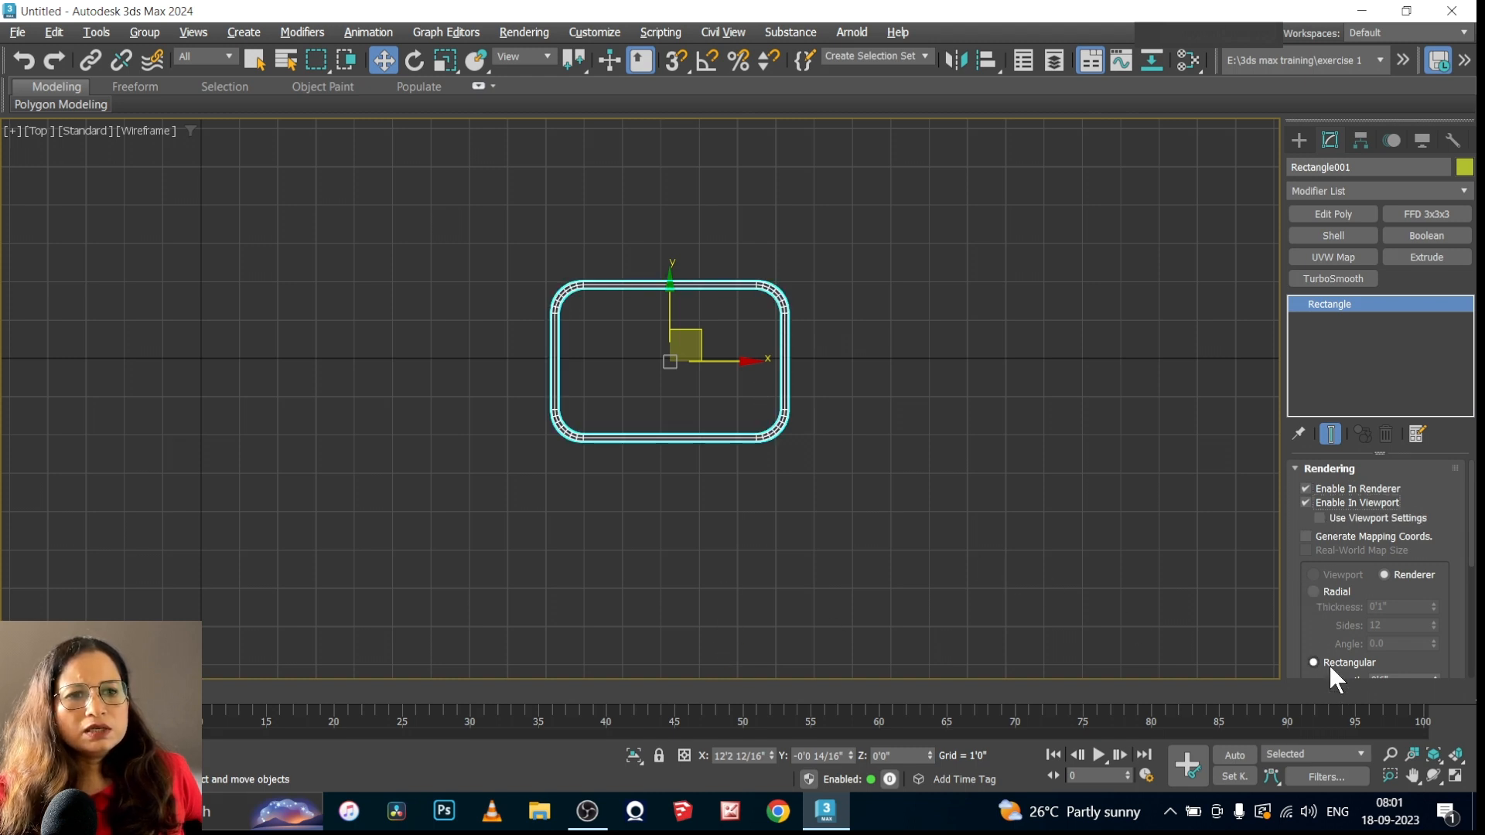
scroll(1303, 586, "down", 2)
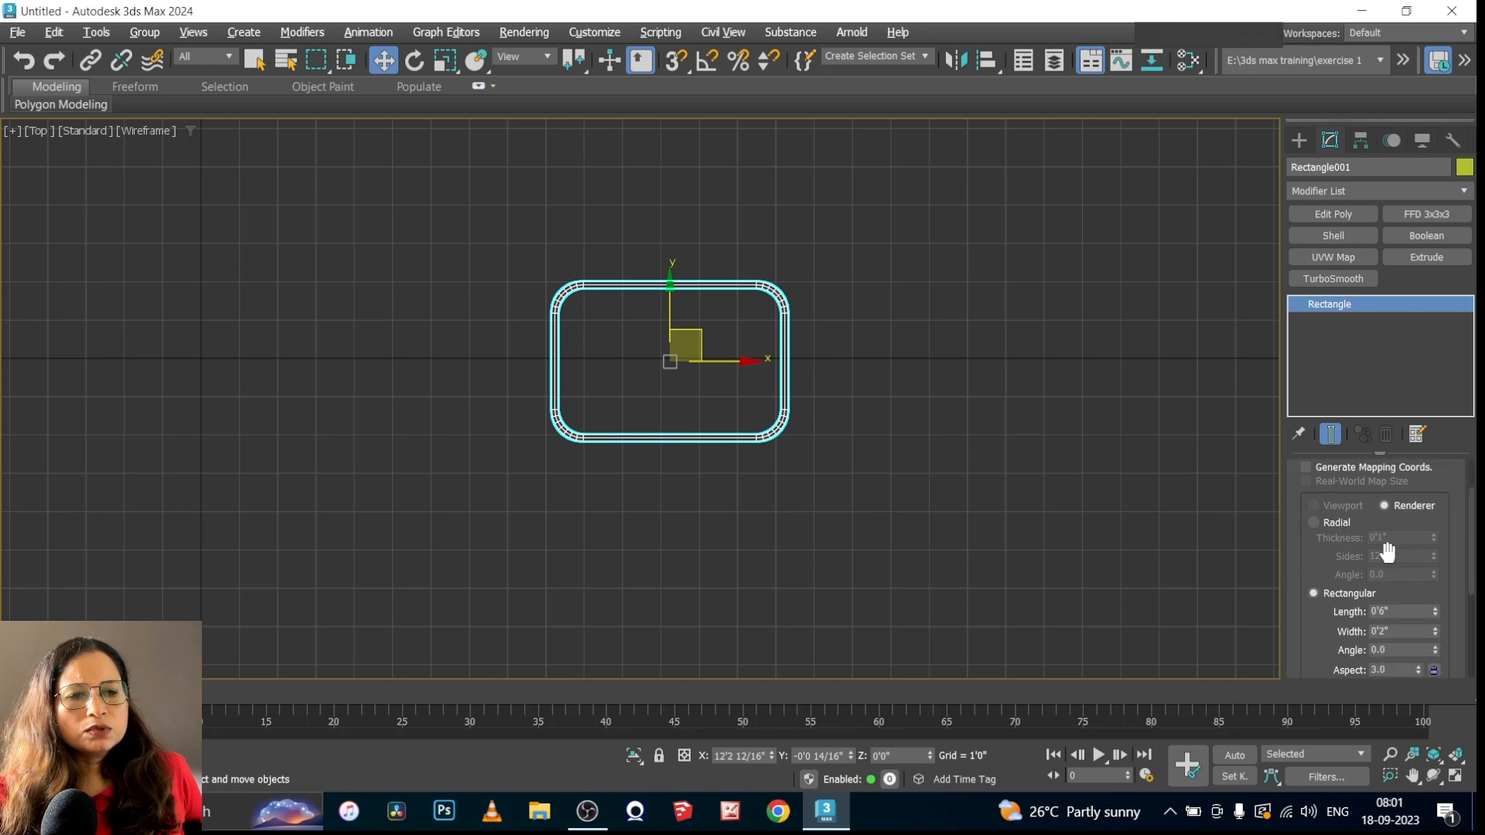
scroll(1398, 589, "down", 1)
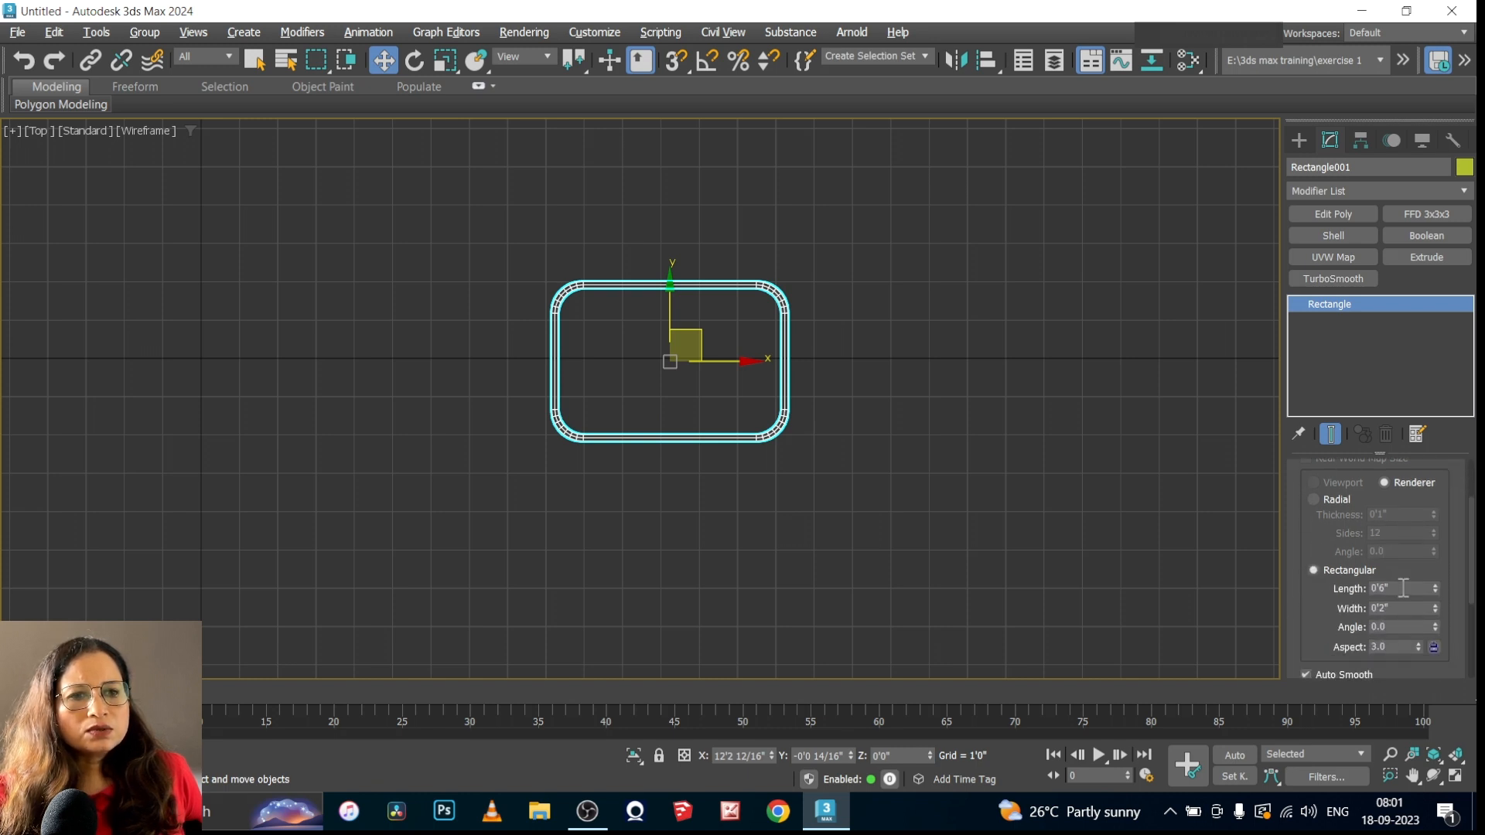
scroll(1345, 588, "up", 3)
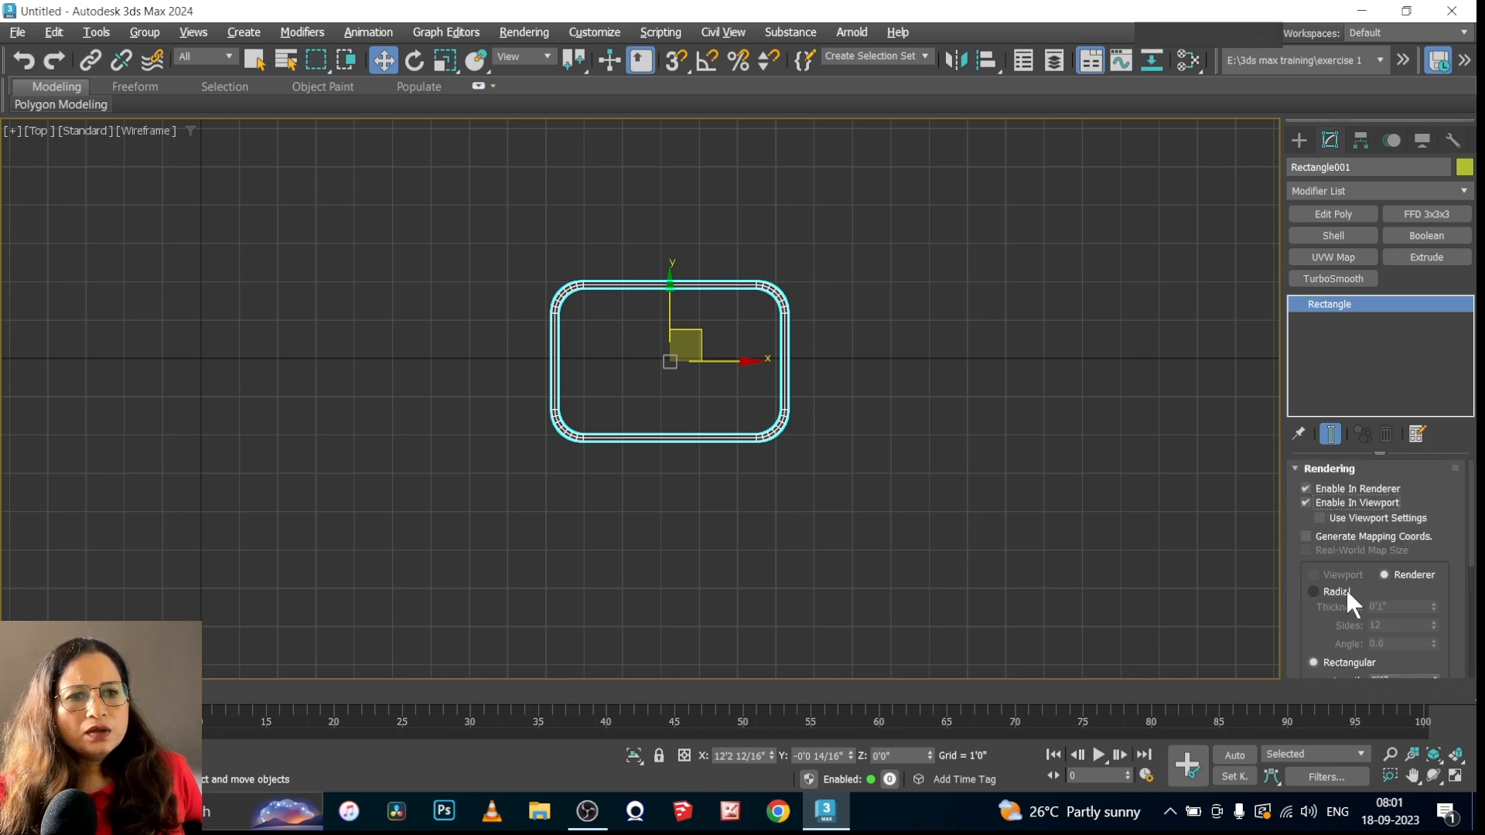
Turn off the rectangle's thickness in both the renderer and the viewport
left_click(1305, 488)
left_click(1305, 503)
left_click(1294, 469)
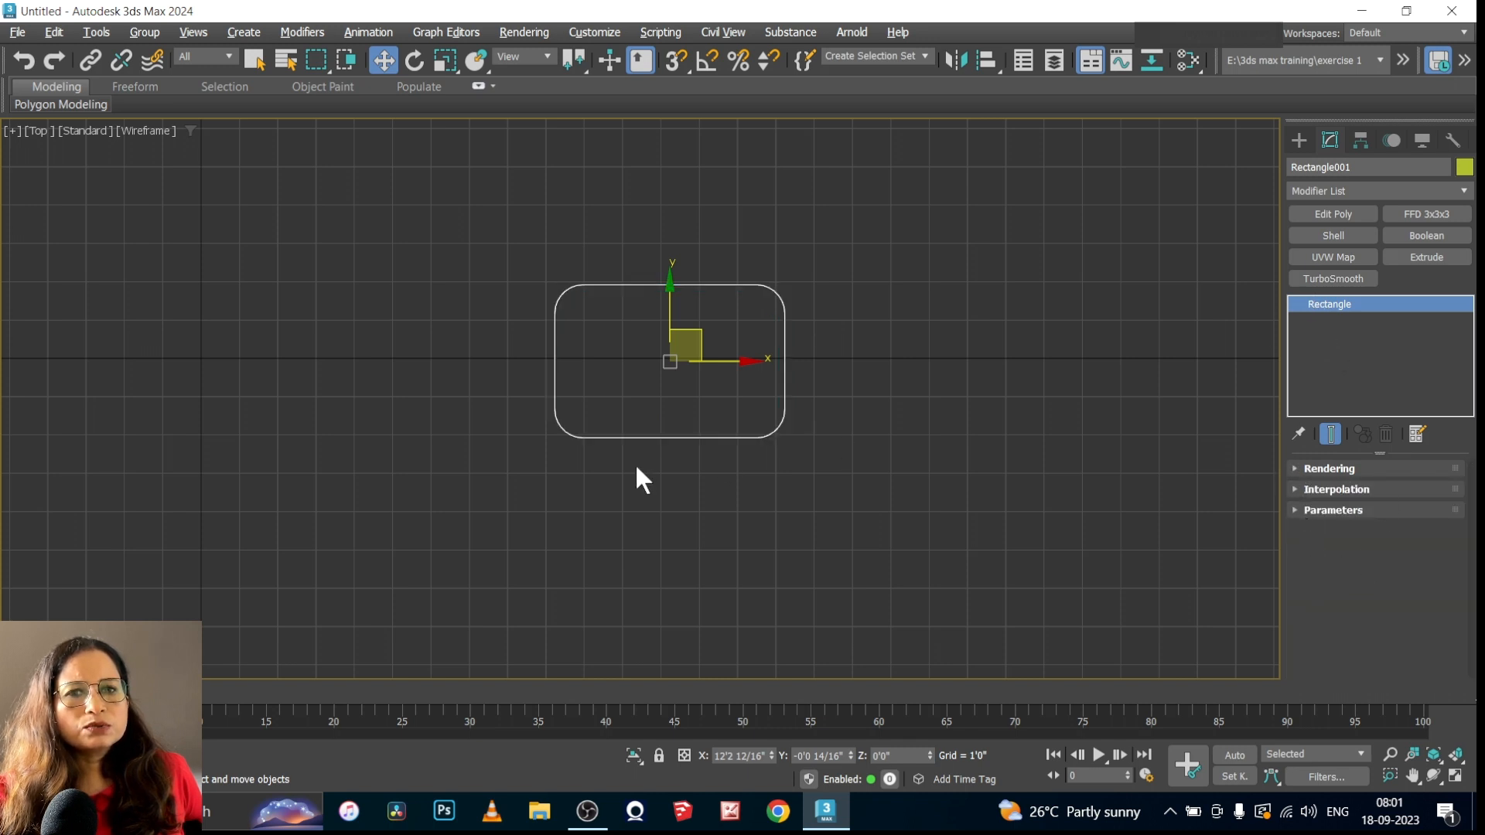
Convert the rounded rectangle to an Editable Spline
right_click(777, 404)
mouse_move(824, 664)
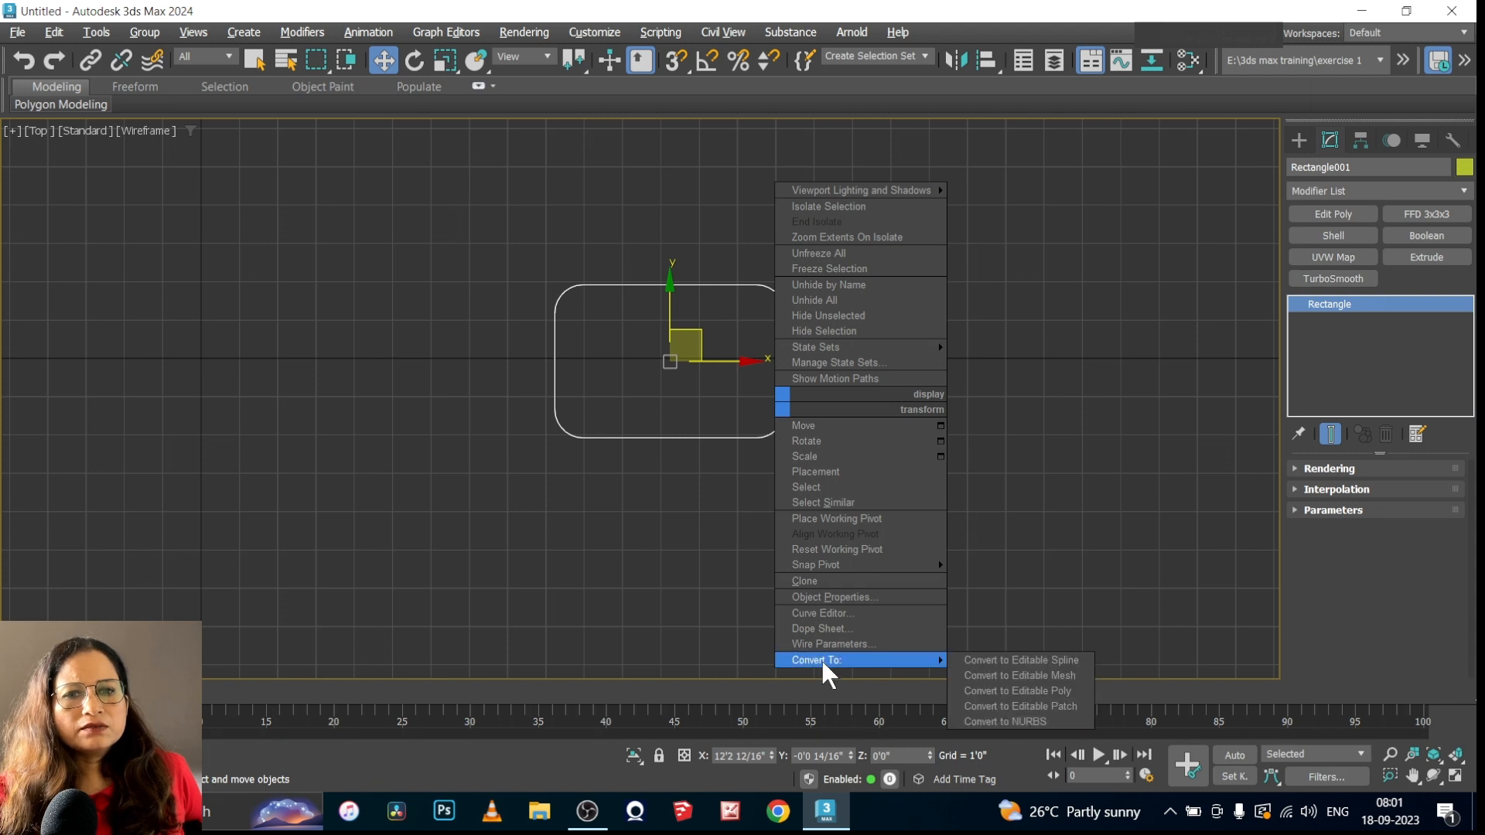
left_click(1031, 659)
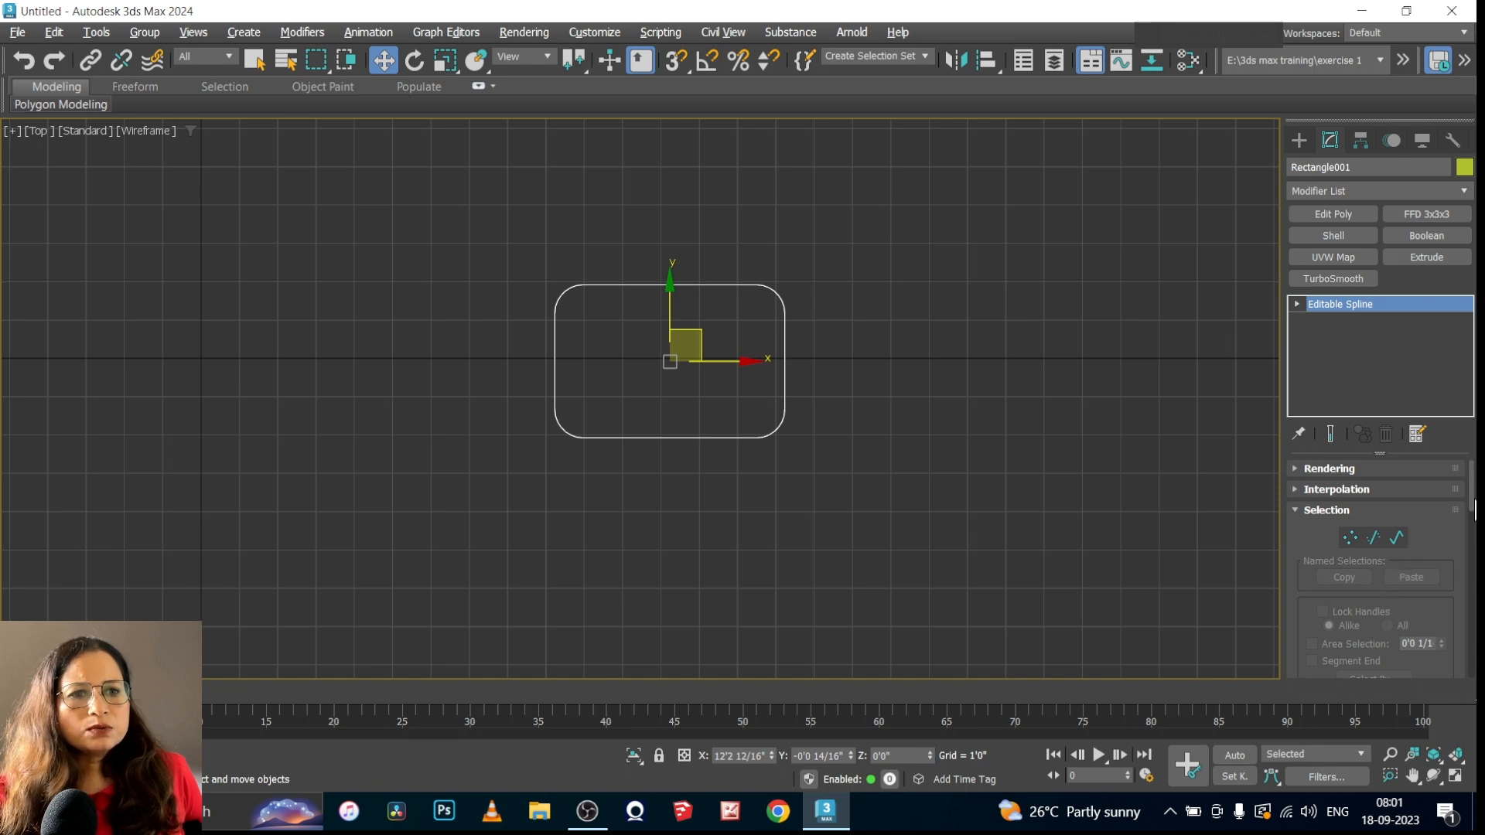
Review the Editable Spline's settings and sub-object levels, and show the rounded rectangle's points at Vertex level
scroll(1471, 510, "down", 5)
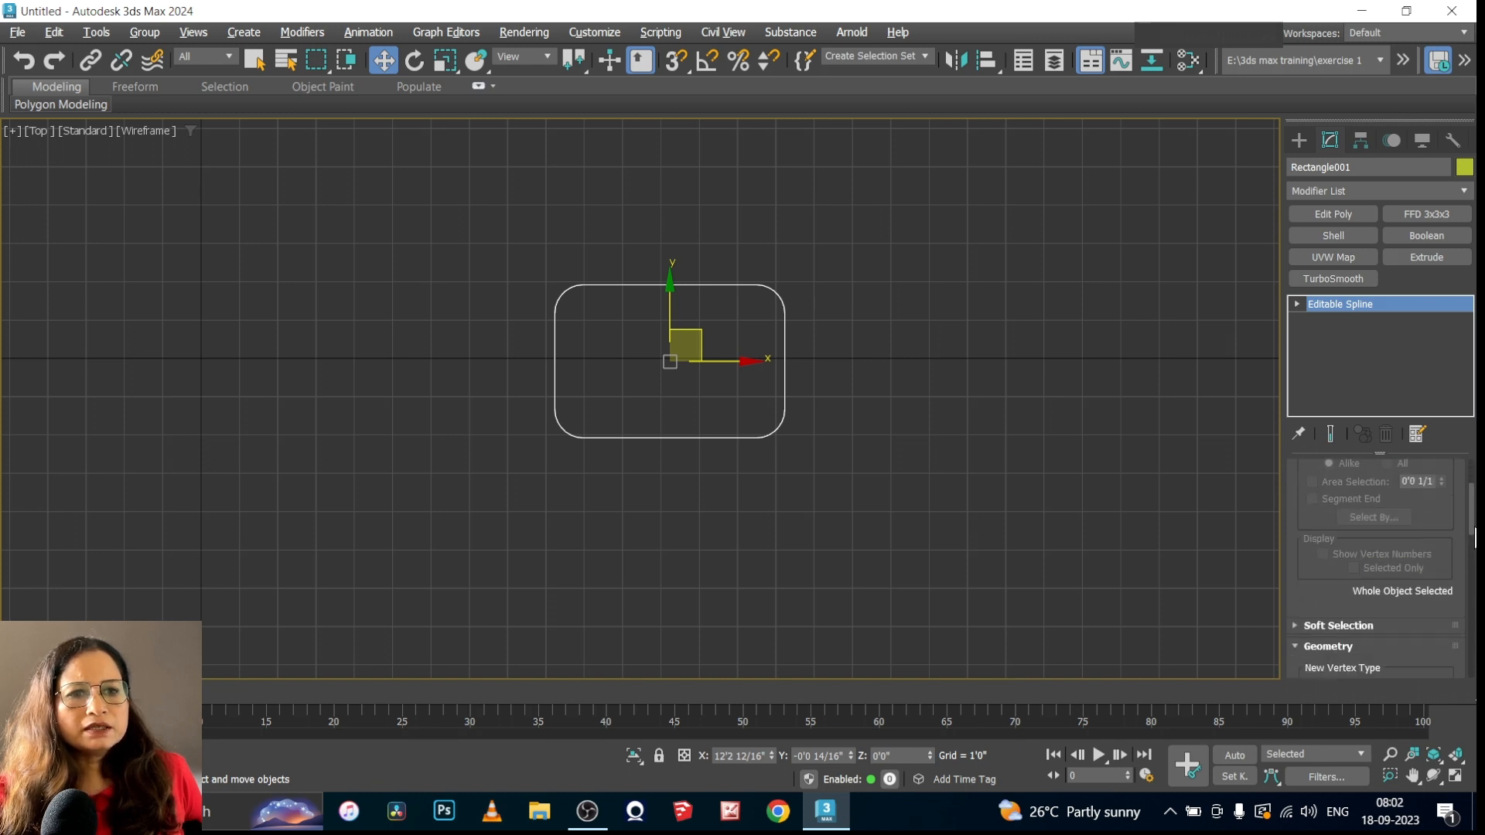
scroll(1462, 630, "down", 5)
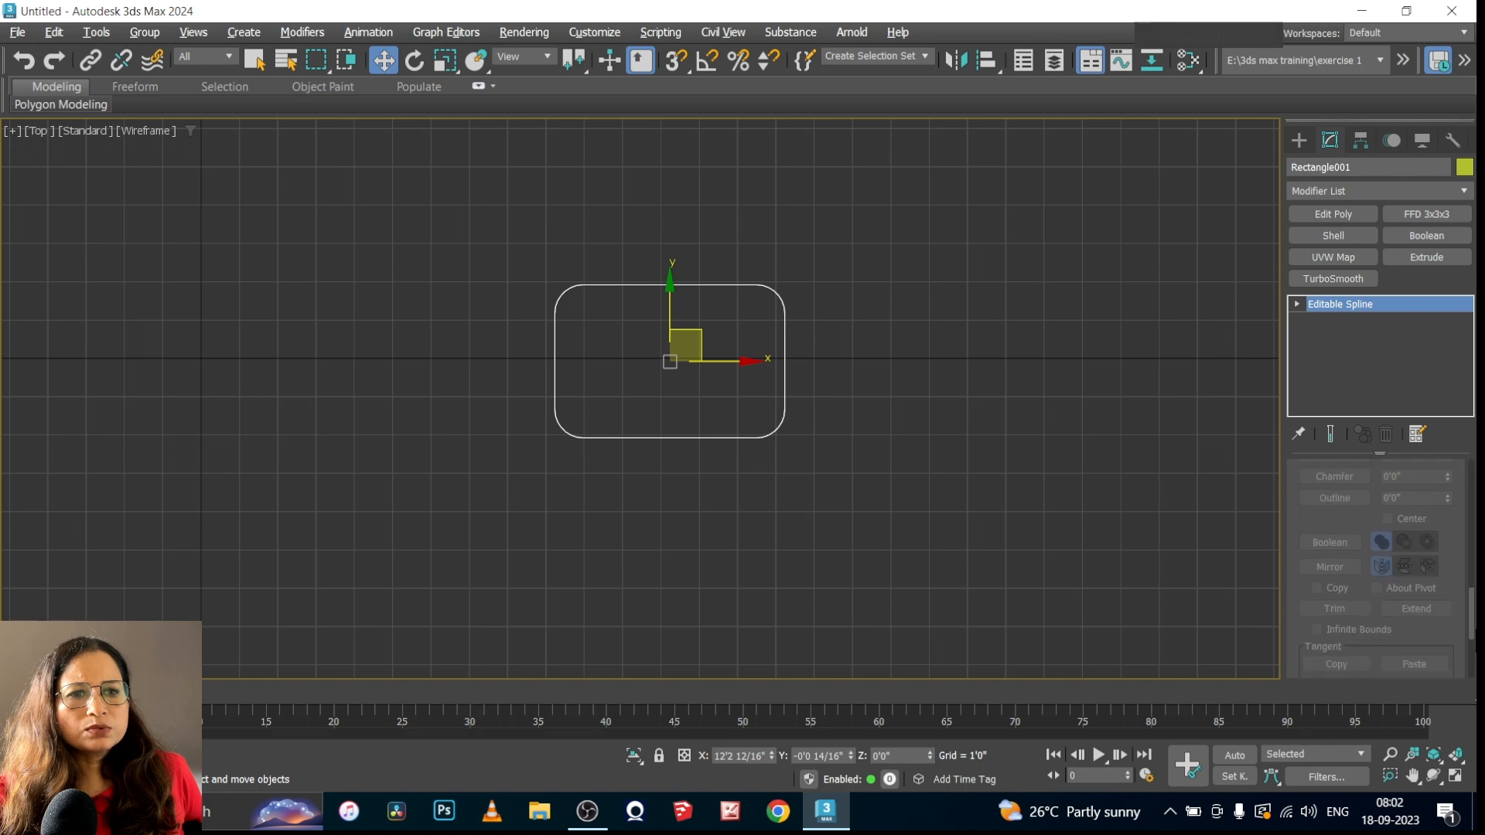
left_click_drag(1462, 631, 1457, 473)
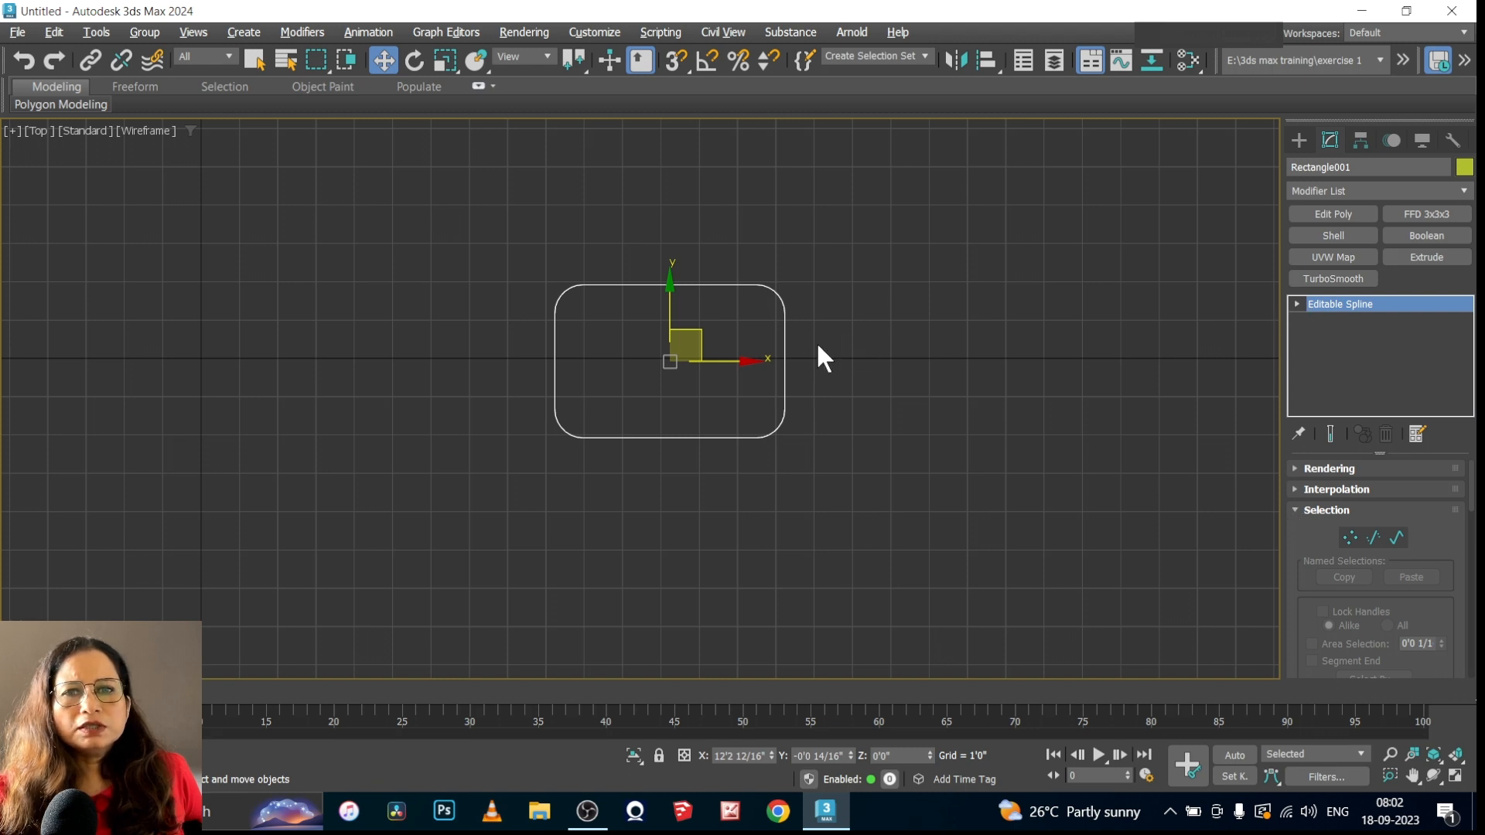
left_click(1297, 303)
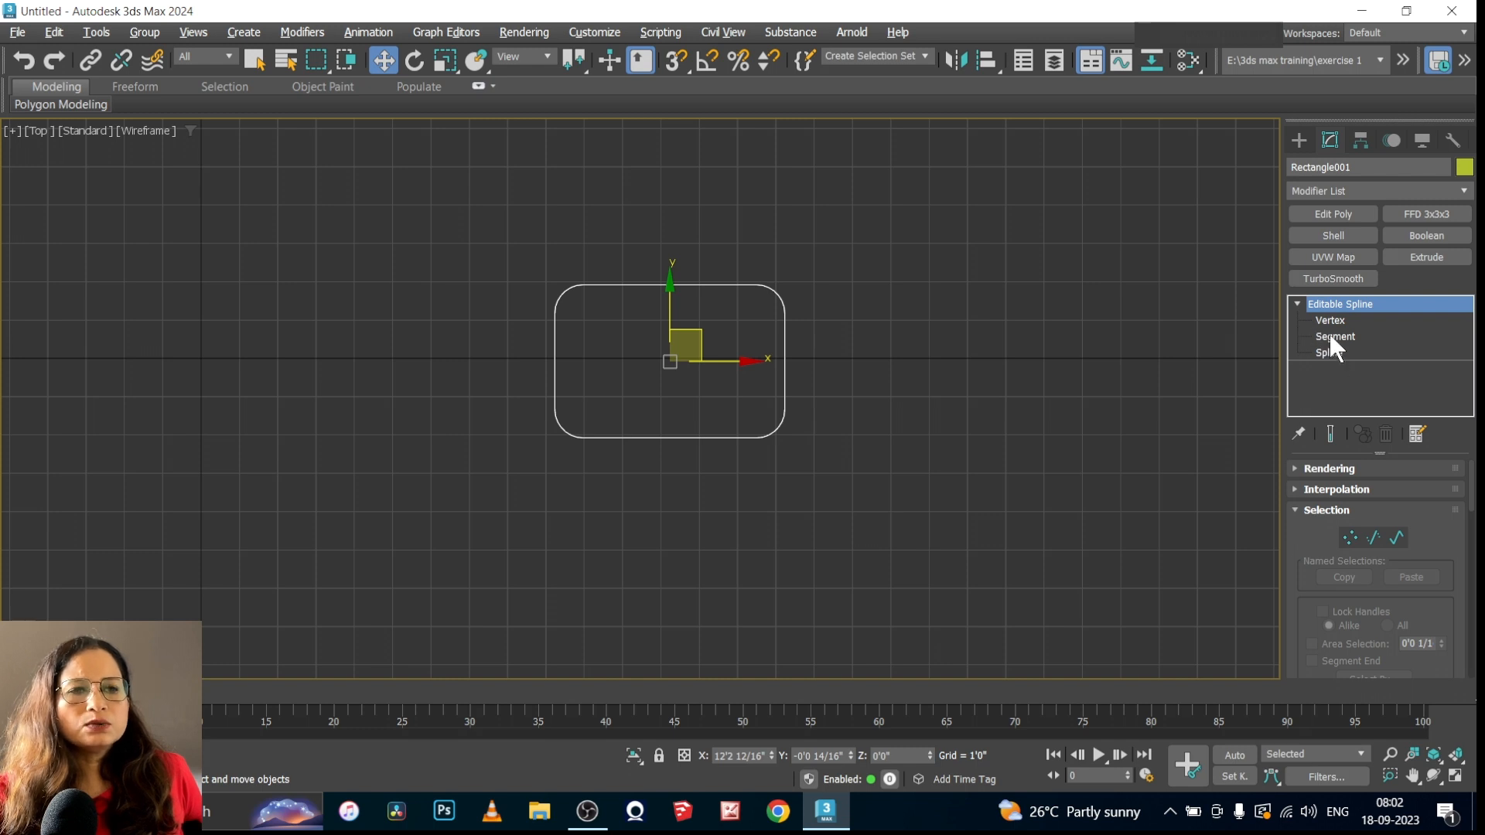
left_click(1295, 302)
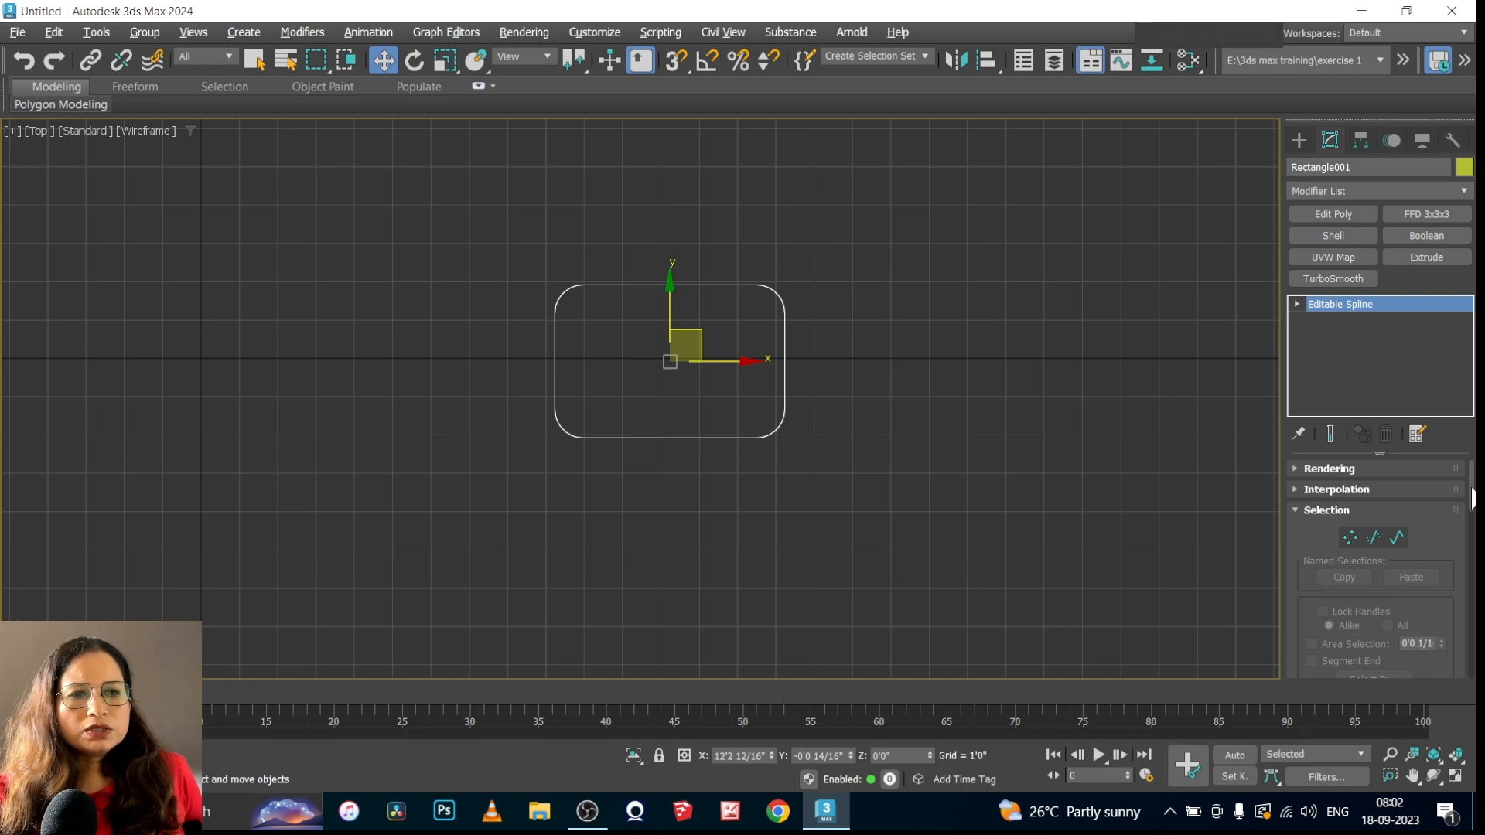
left_click(1296, 302)
left_click(1323, 320)
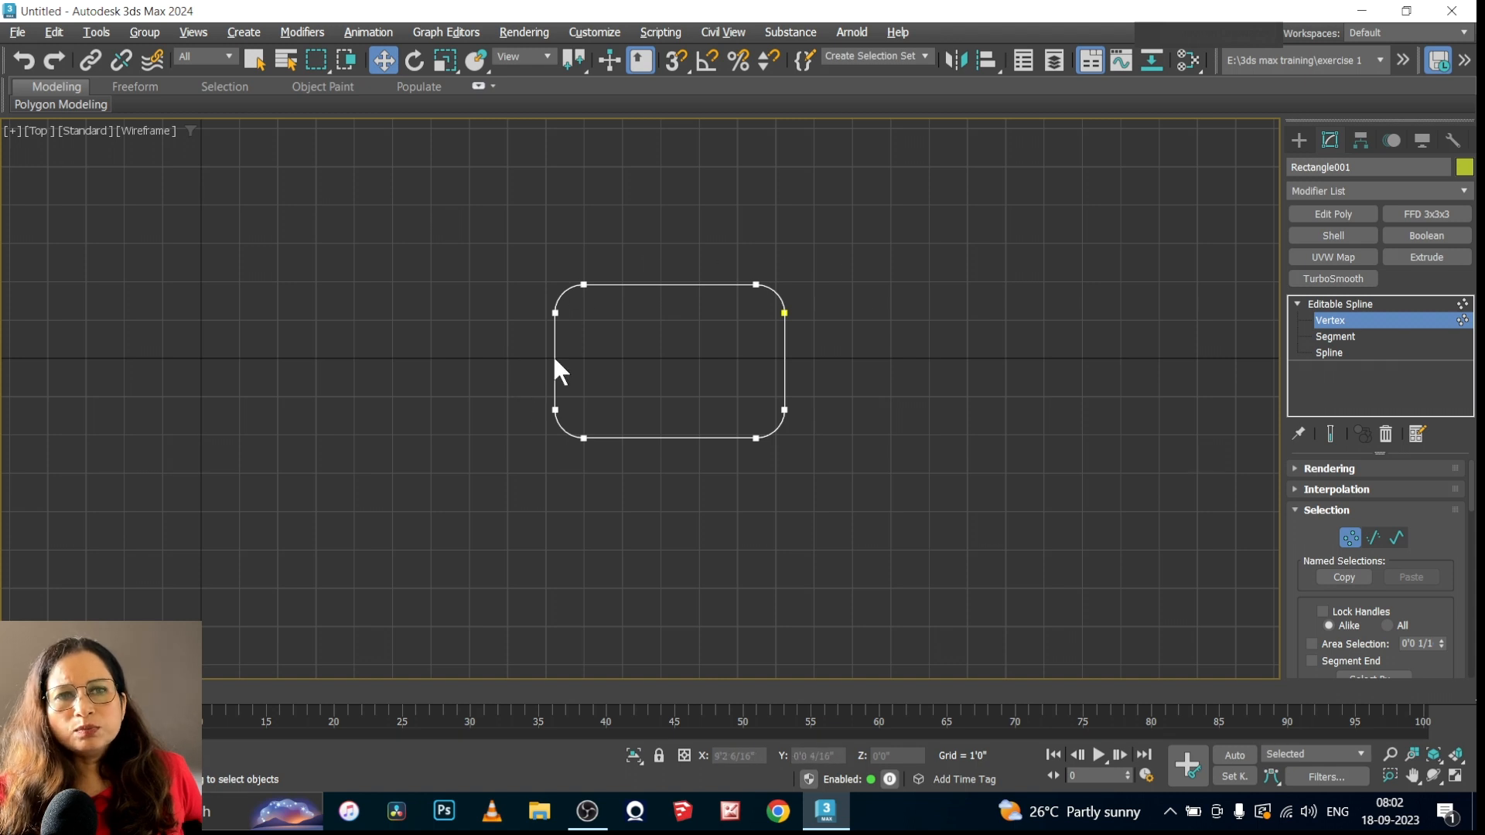
At Segment level, move the rounded rectangle's upper straight segment up along Y to about 2'9 13/16"
left_click(1335, 337)
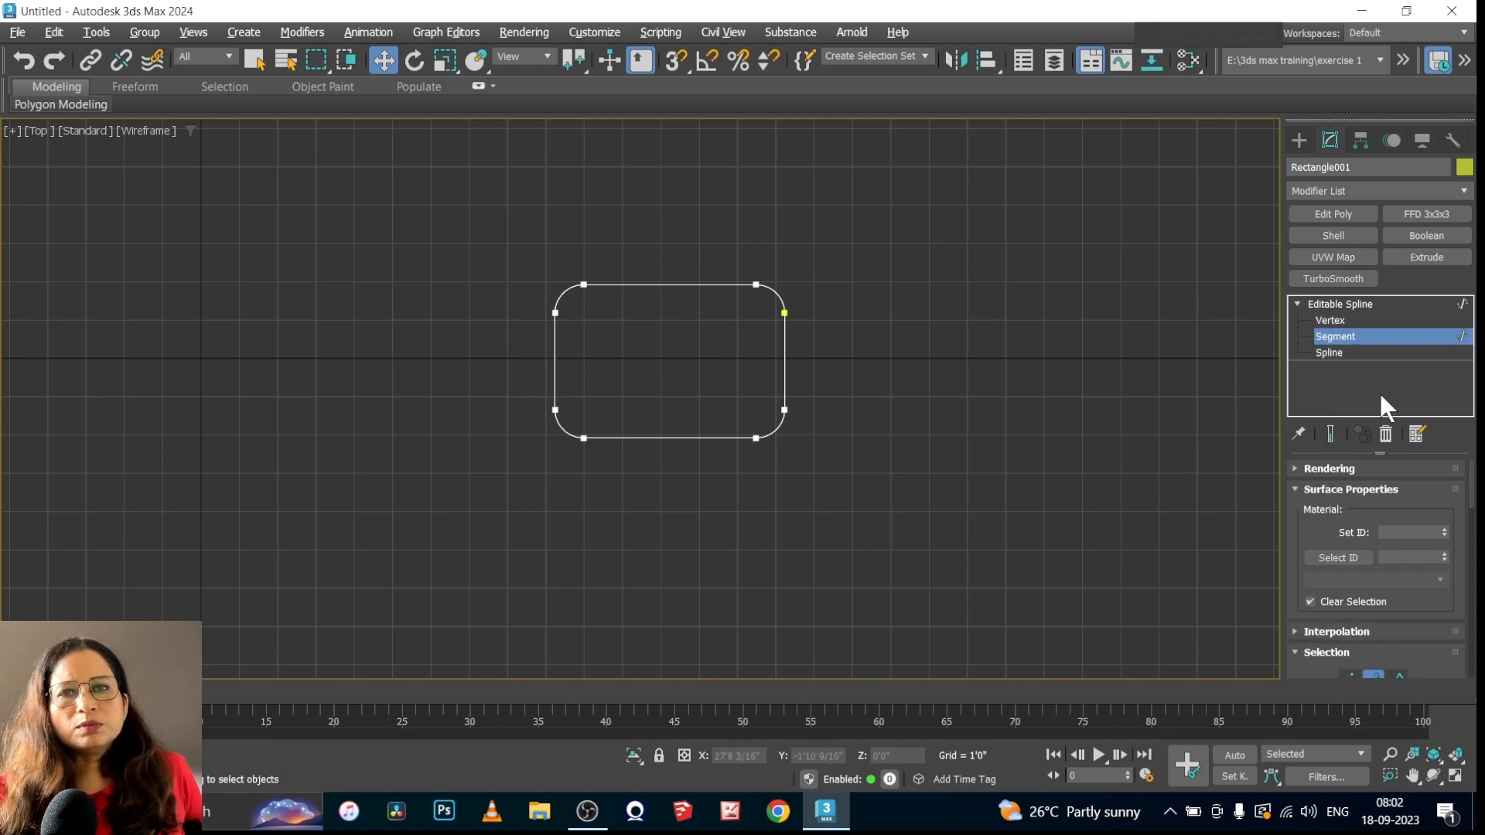
left_click(698, 285)
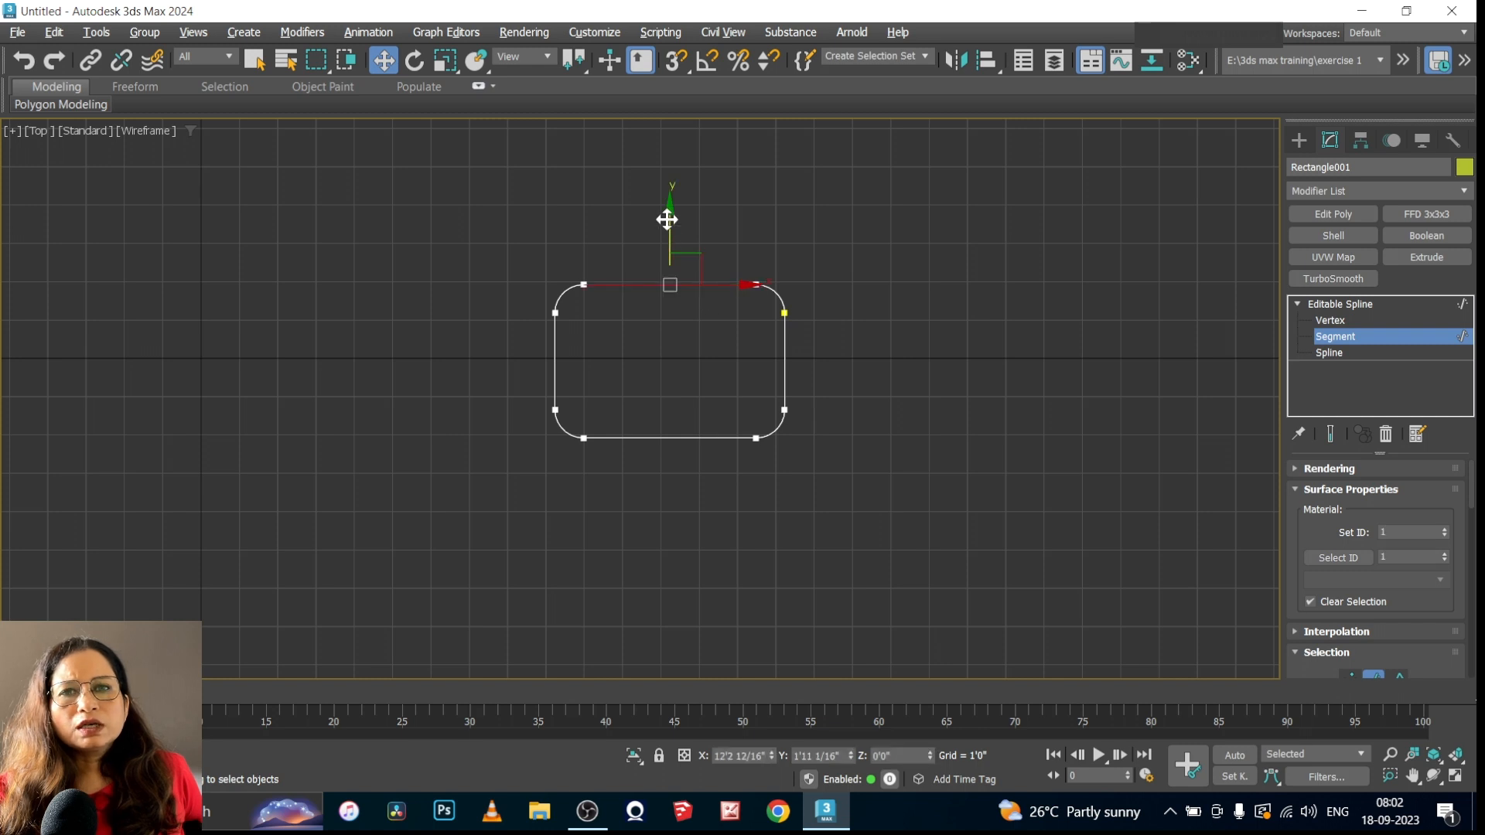
left_click_drag(666, 218, 680, 250)
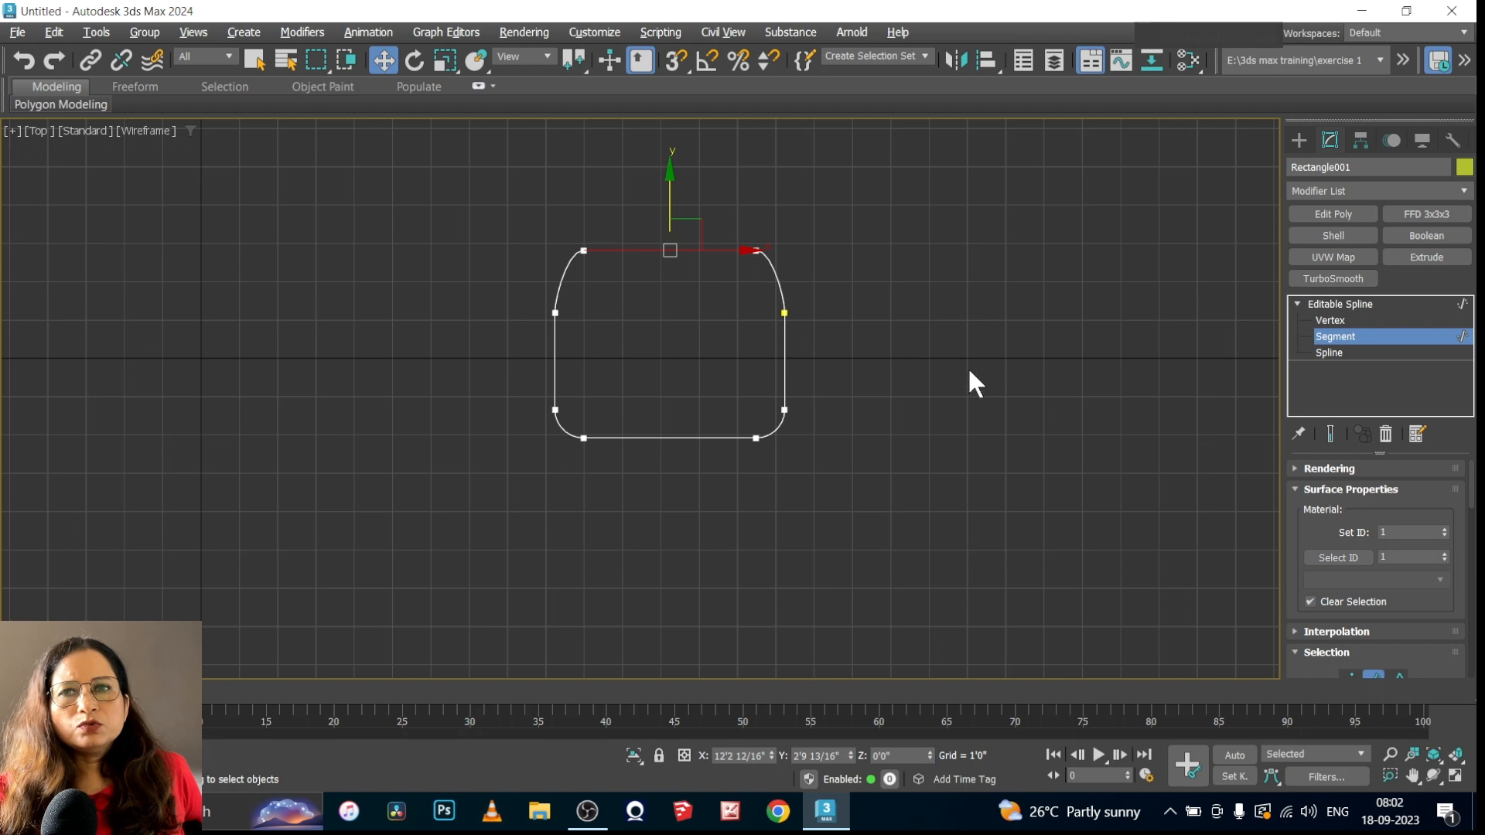
Select the entire outline at Spline level and return to the object level of the Editable Spline
left_click(1327, 352)
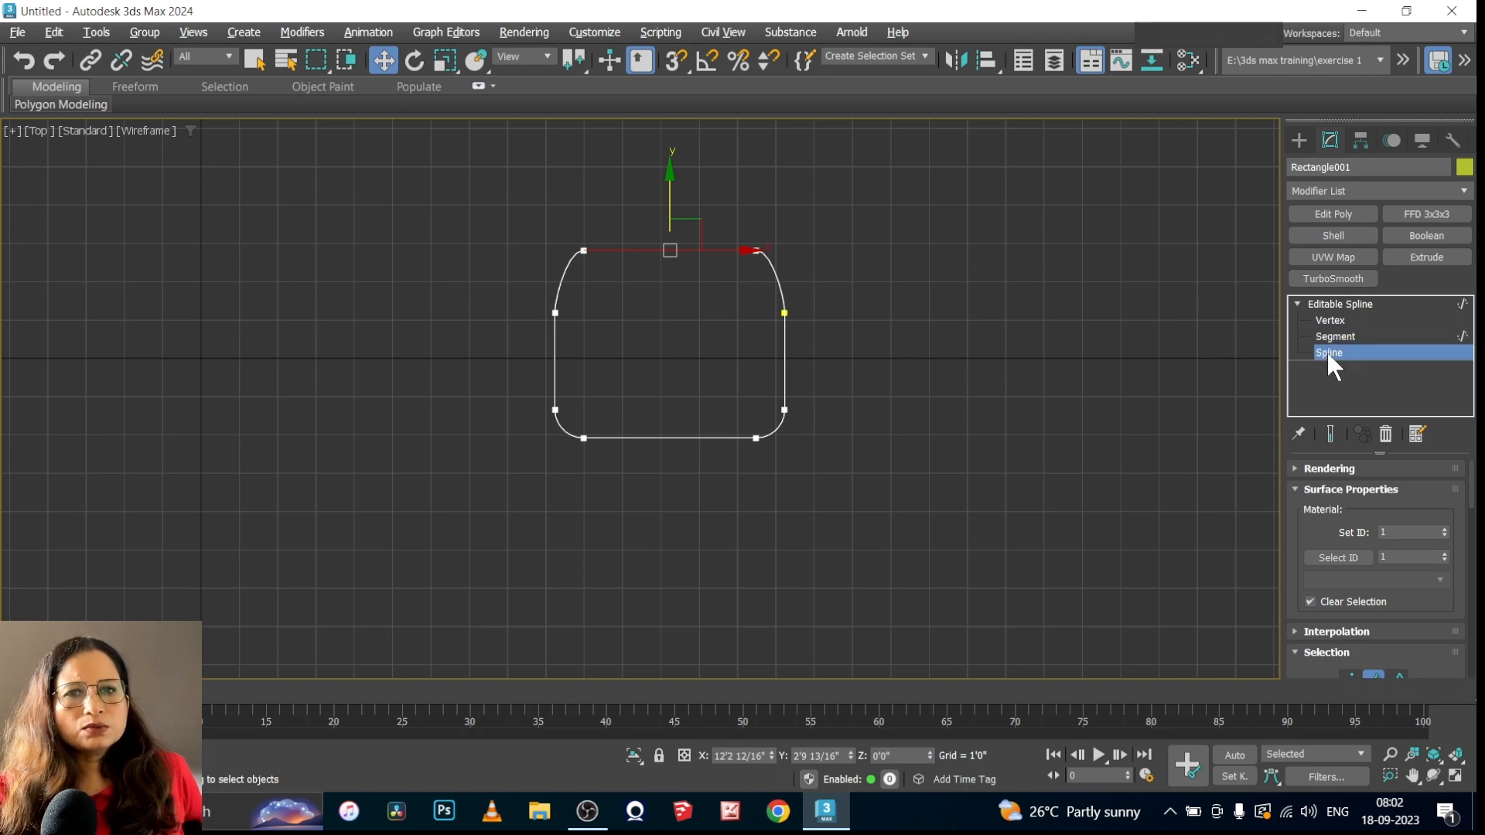
left_click(784, 344)
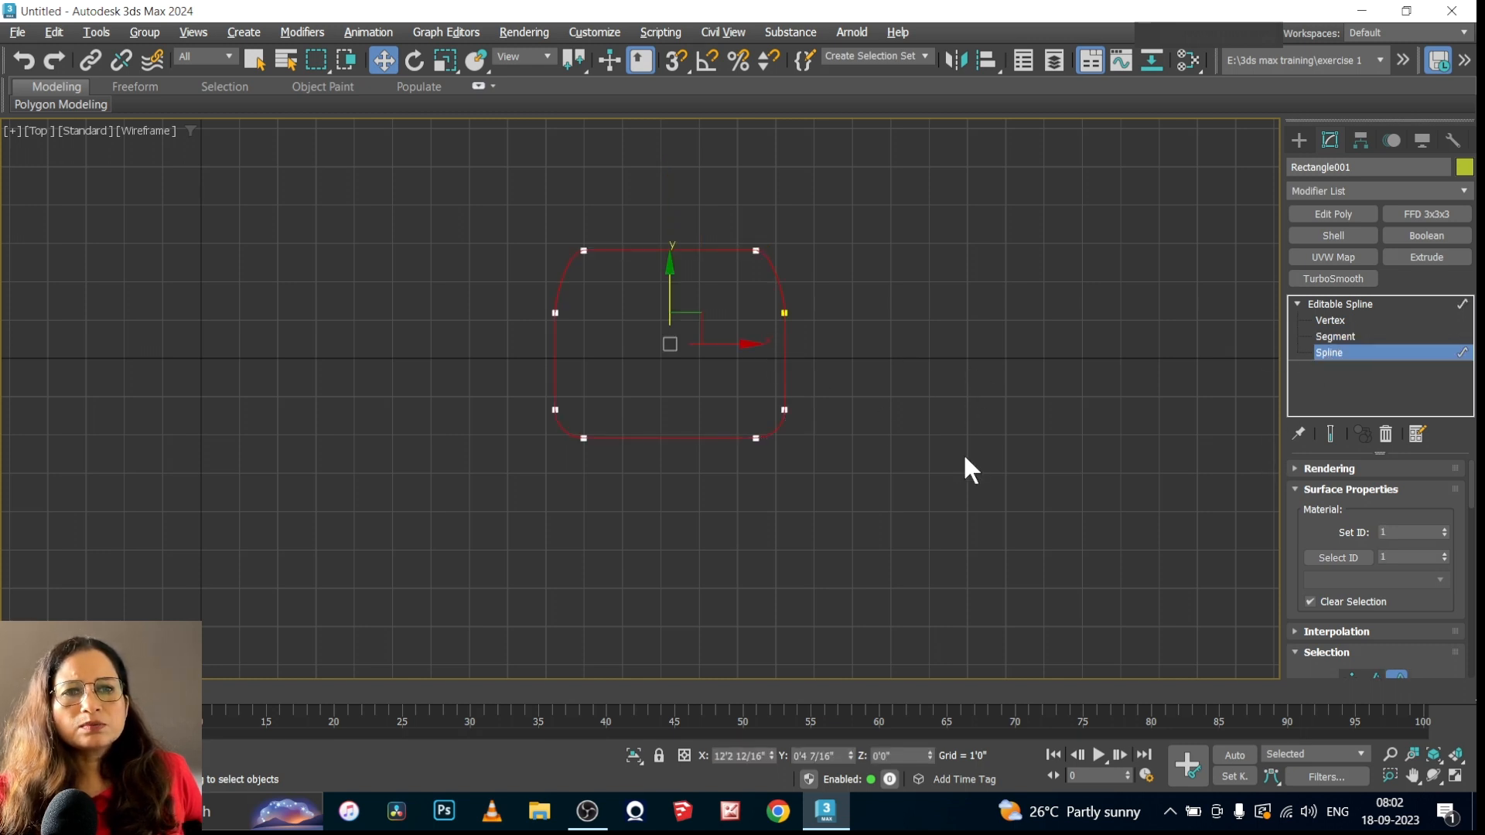
left_click(1333, 346)
left_click(1296, 302)
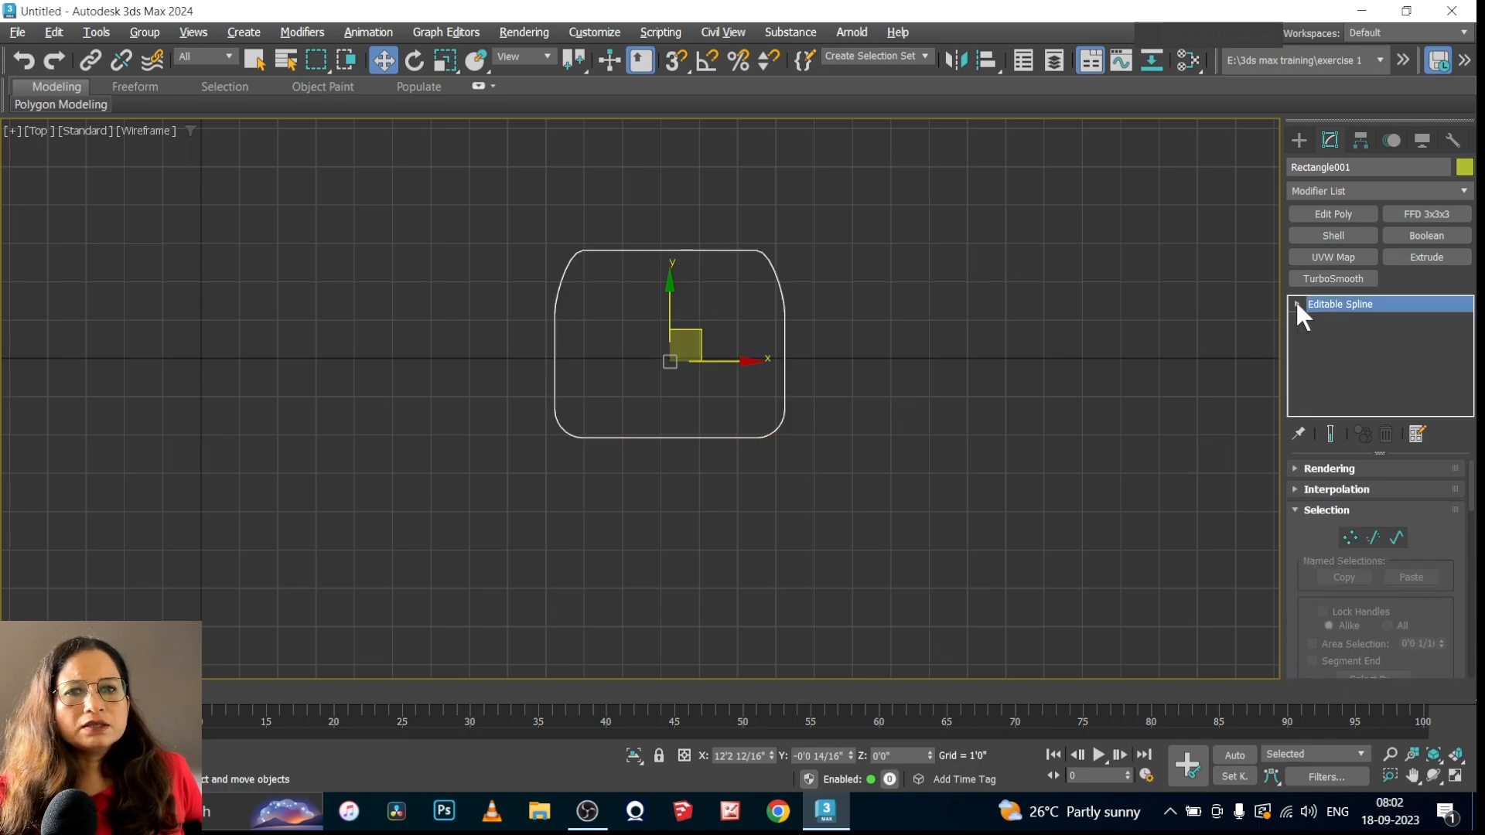
Draw a circle from its center beside the rounded rectangle, with a radius of about 3'2 7/16"
left_click(1021, 410)
scroll(438, 493, "down", 4)
scroll(795, 456, "up", 2)
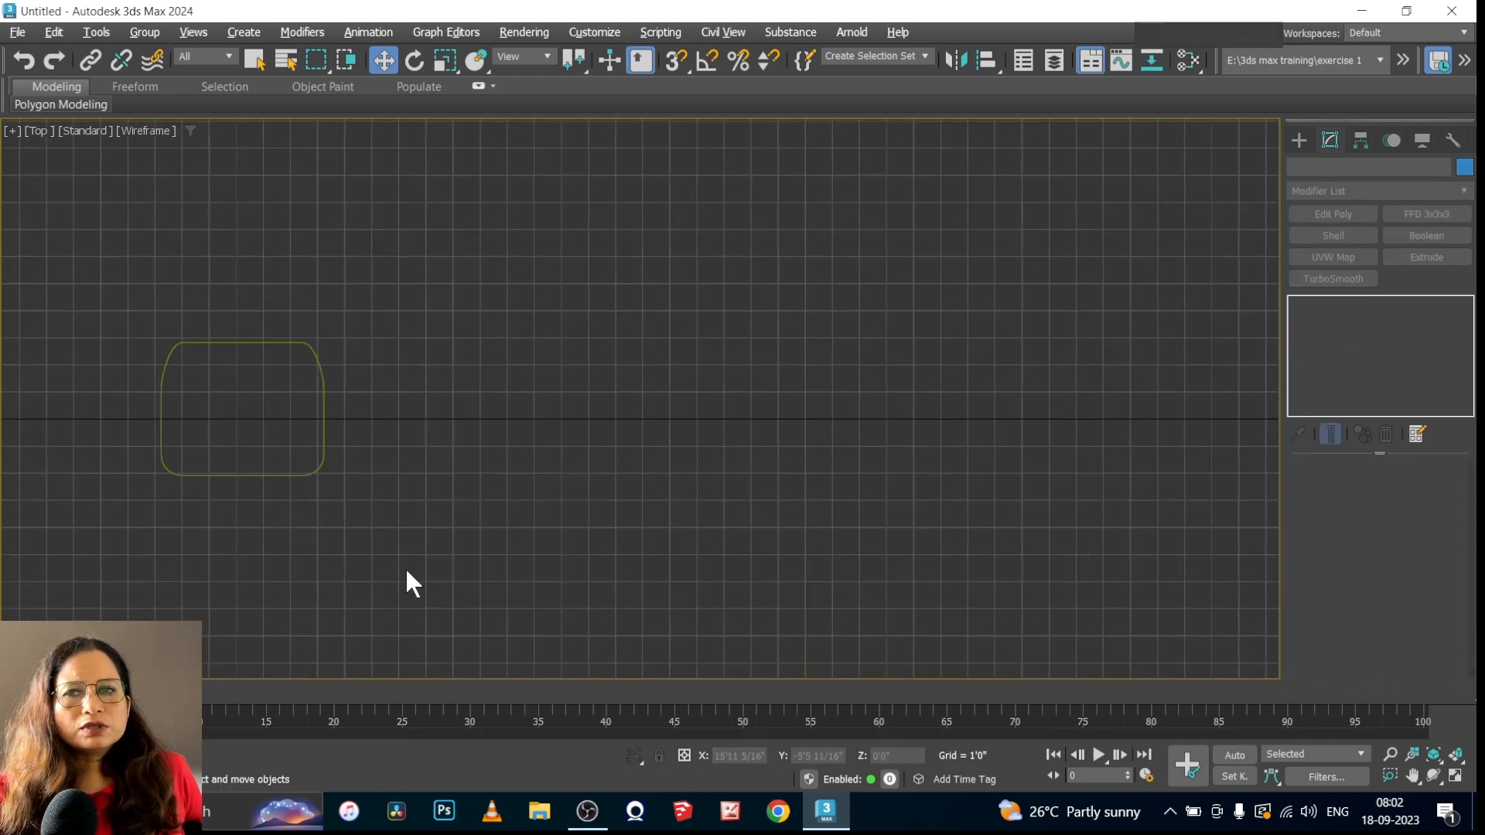
scroll(322, 545, "up", 2)
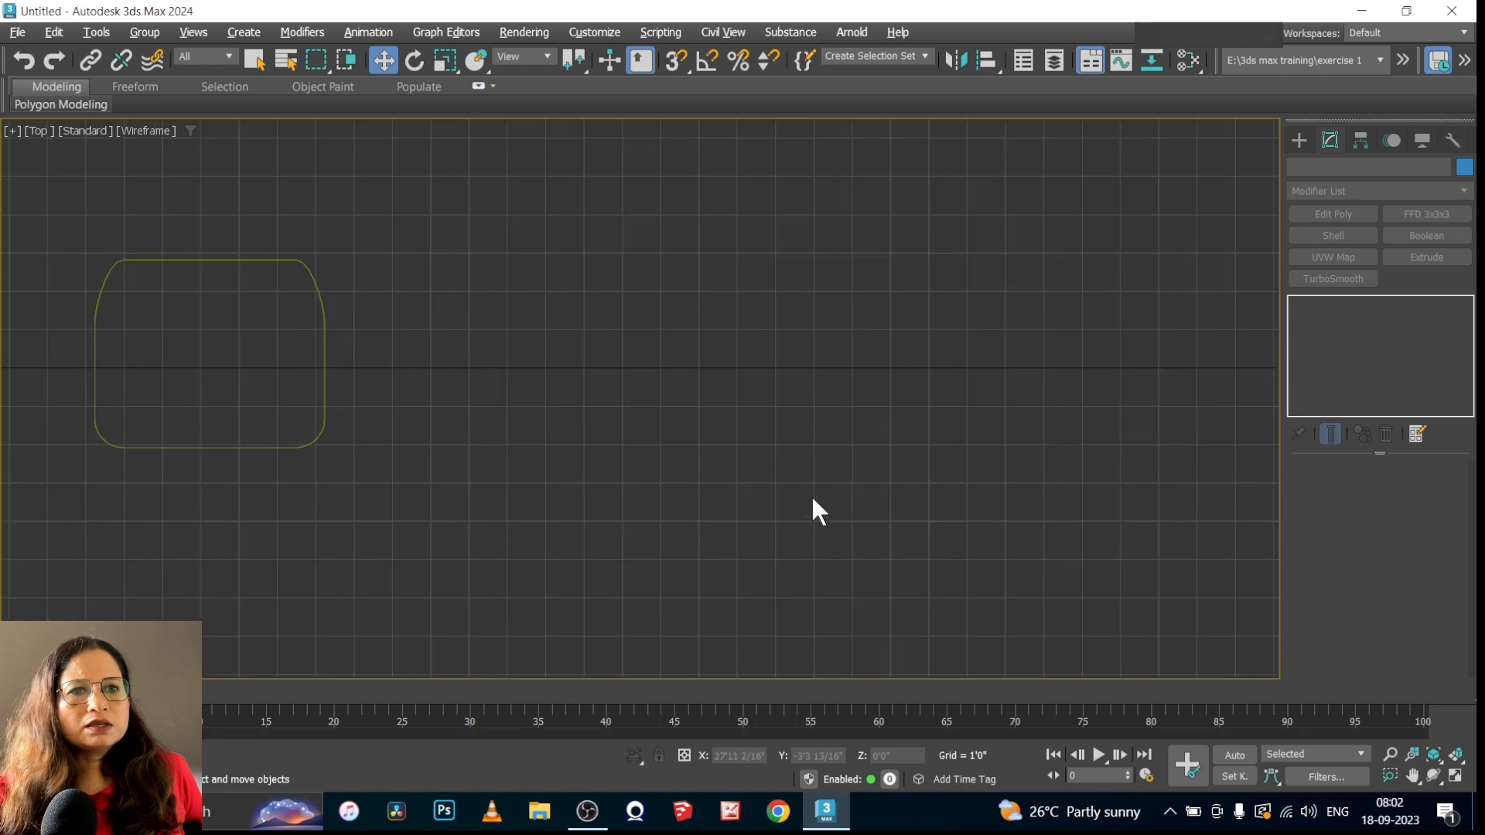
left_click(1298, 141)
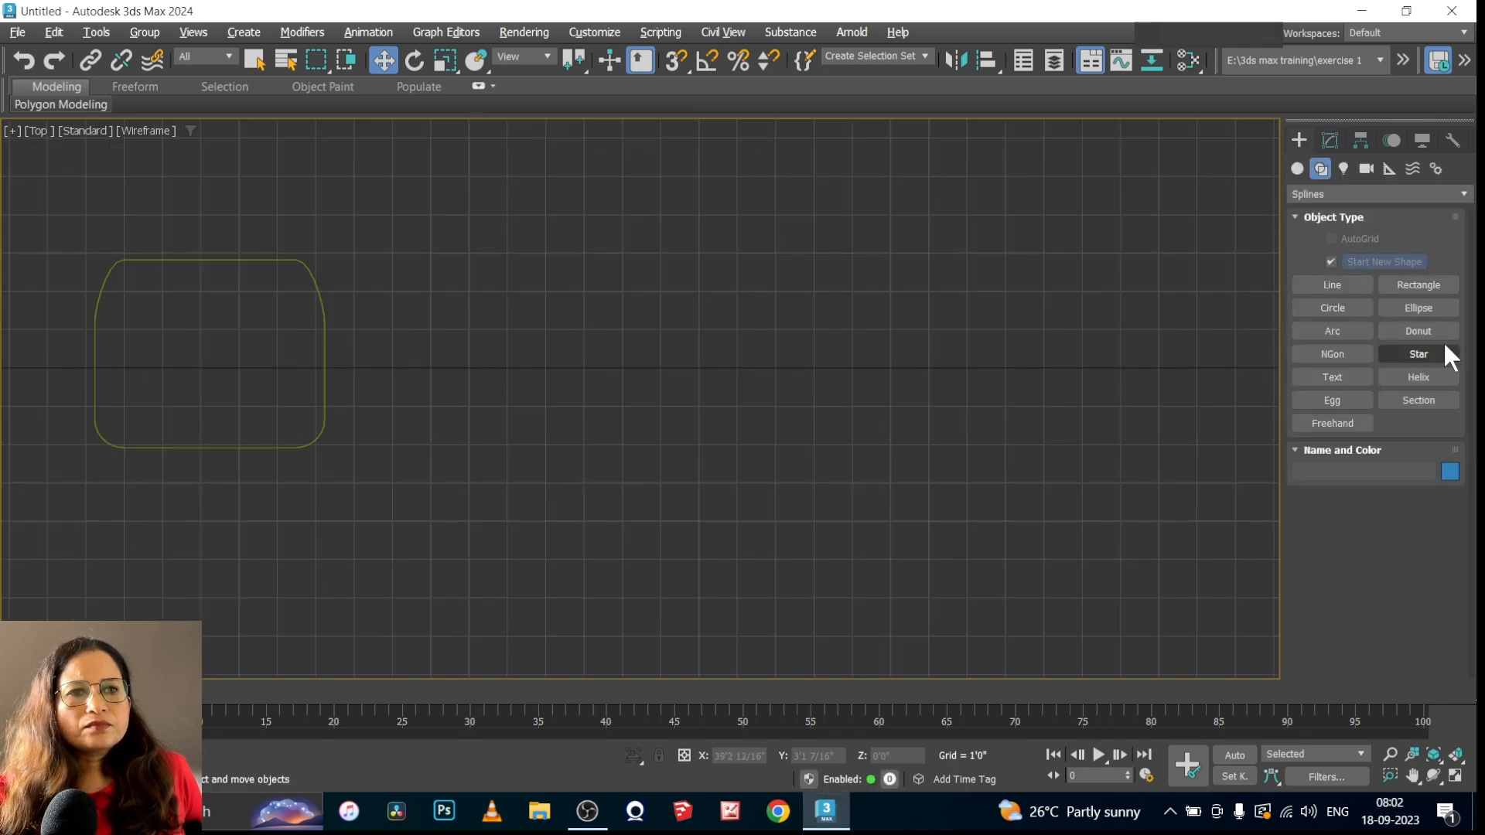
left_click(1331, 307)
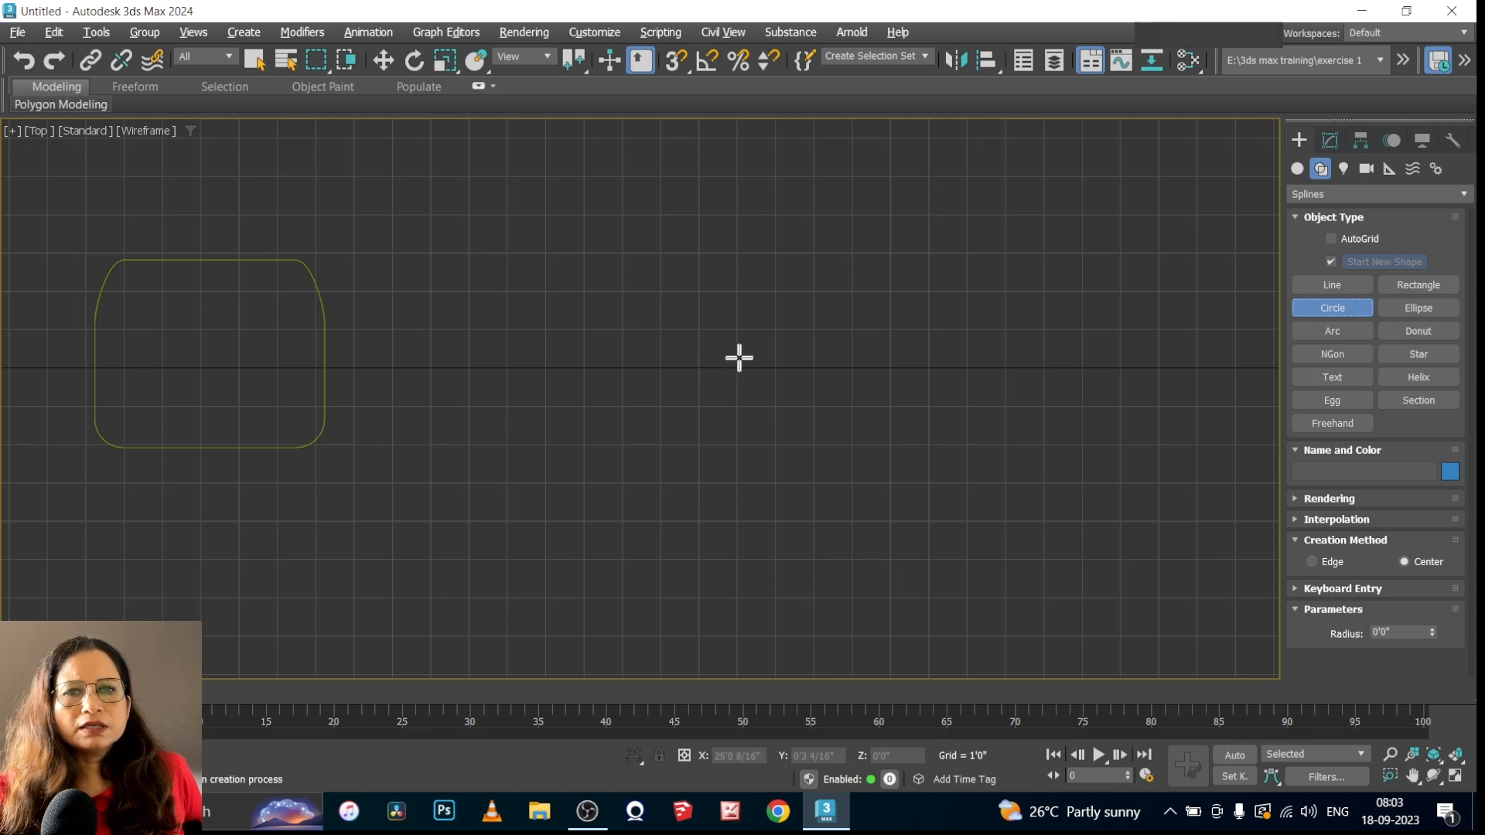
left_click_drag(739, 357, 672, 459)
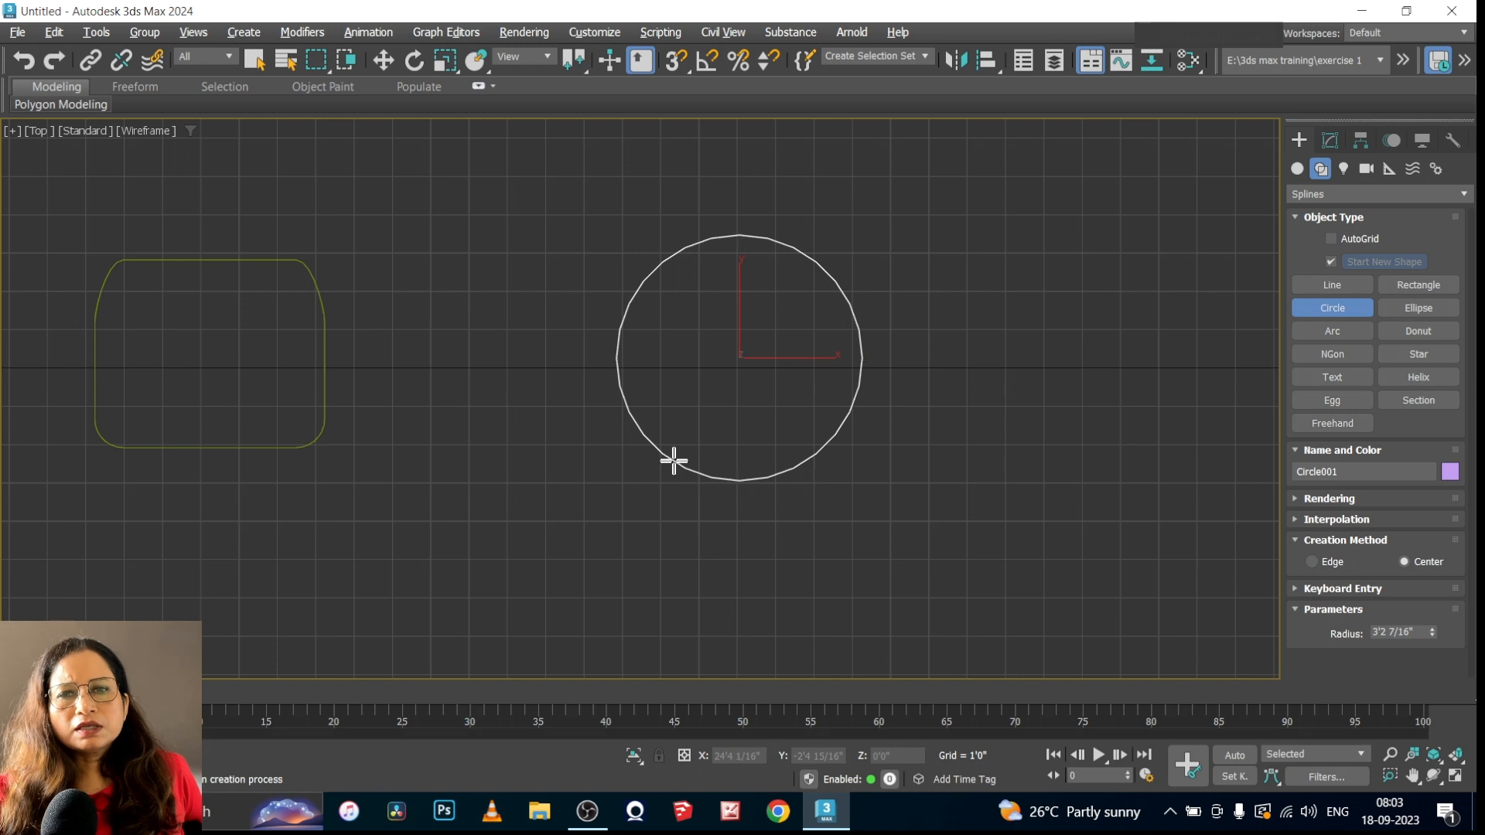
Draw a second circle with the Edge creation method, radius about 2'8 13/16", and review its interpolation settings
left_click(1314, 558)
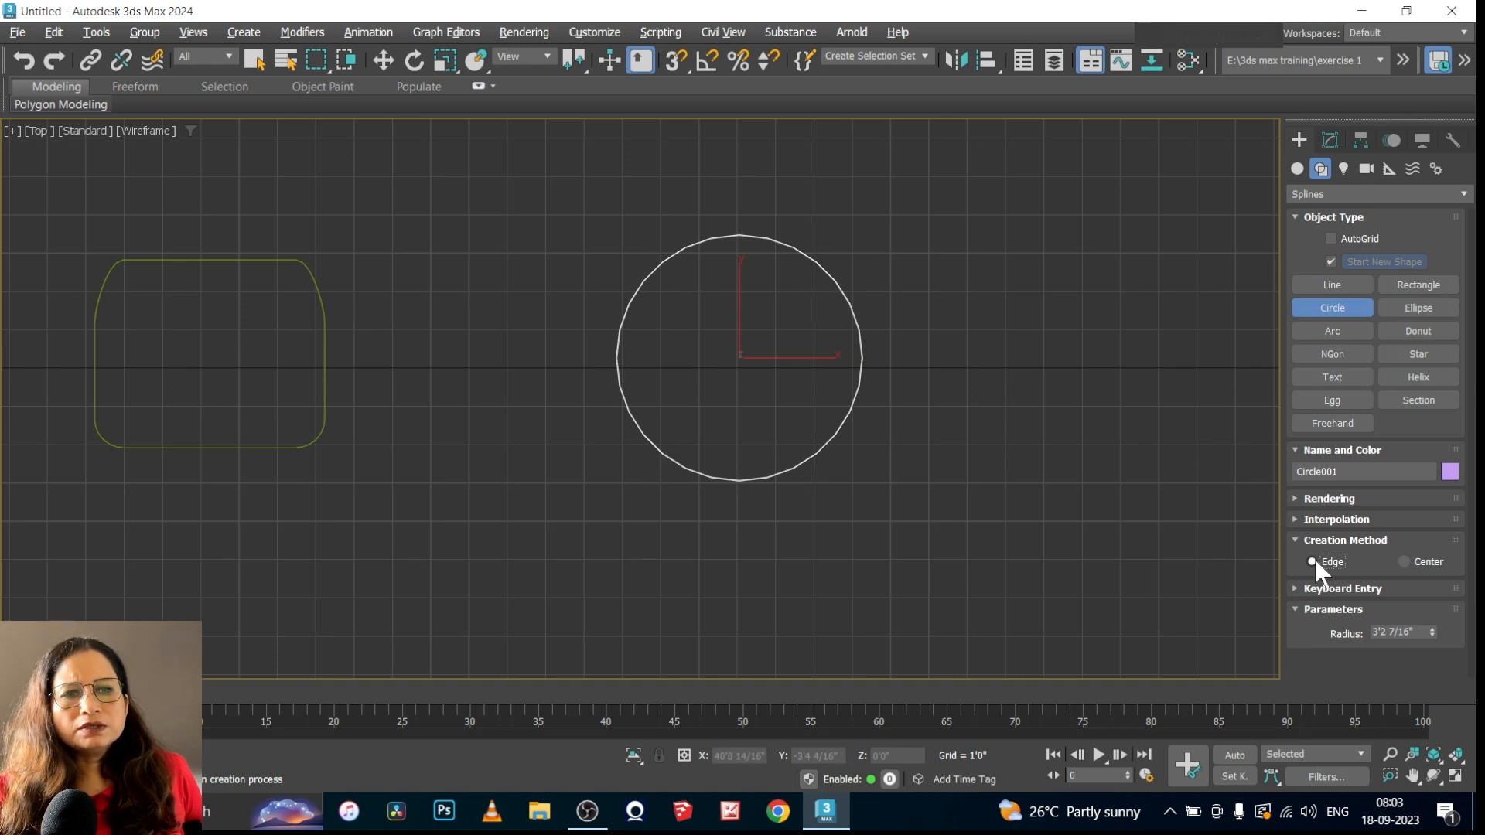
left_click_drag(956, 383, 1146, 464)
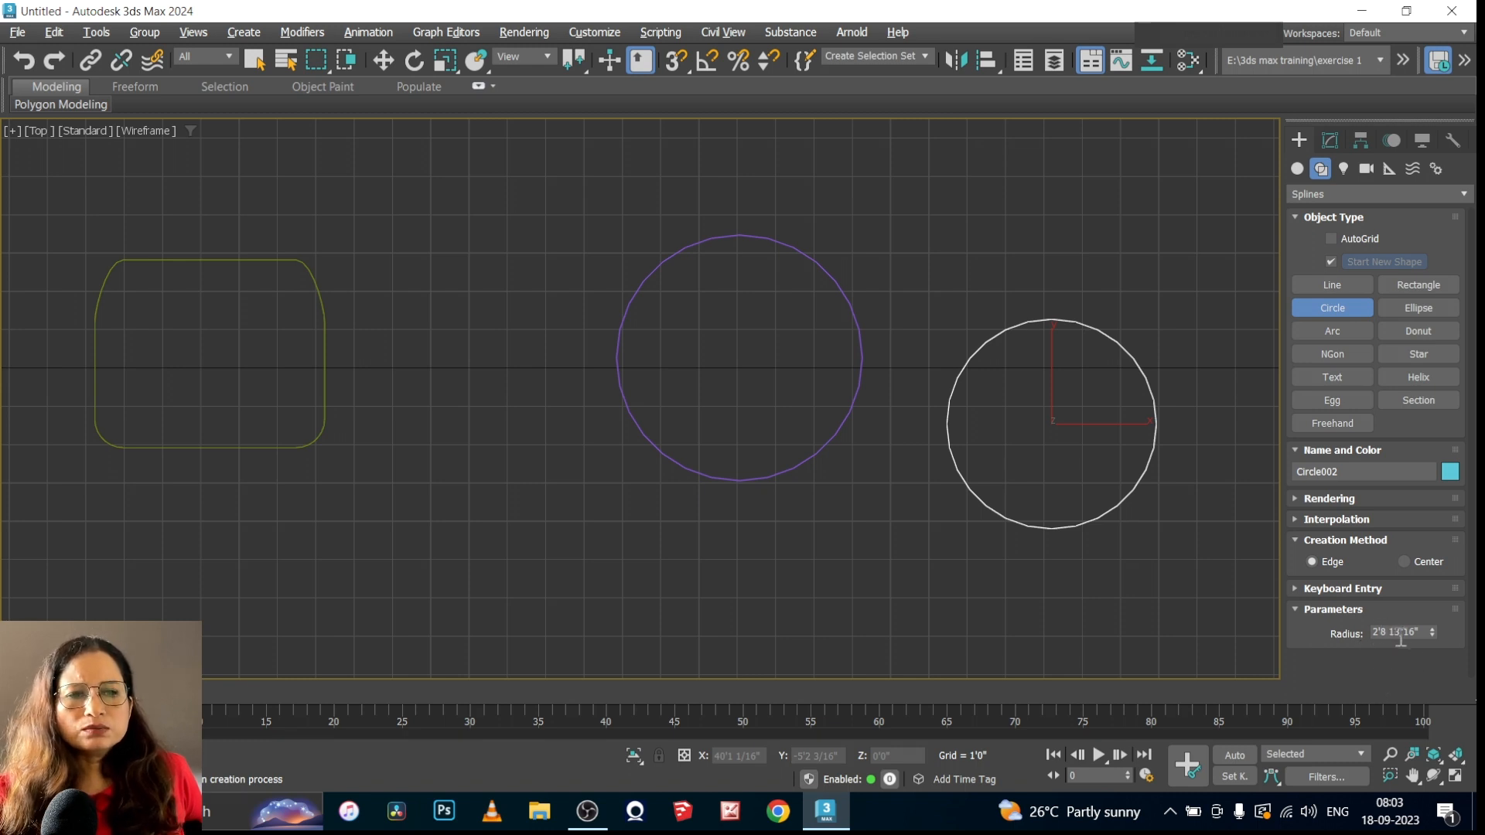
left_click(1330, 142)
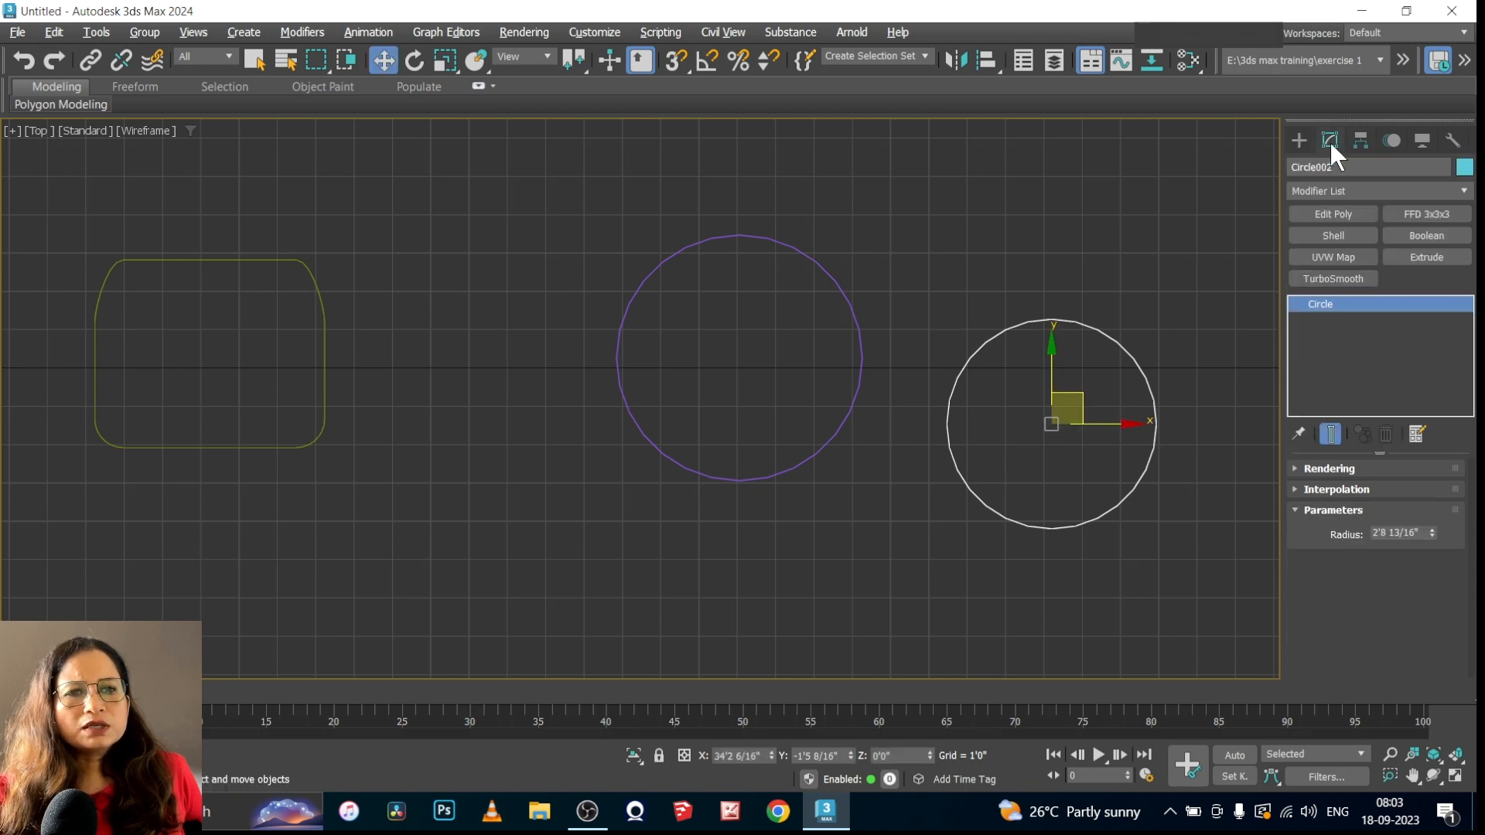
left_click(1295, 489)
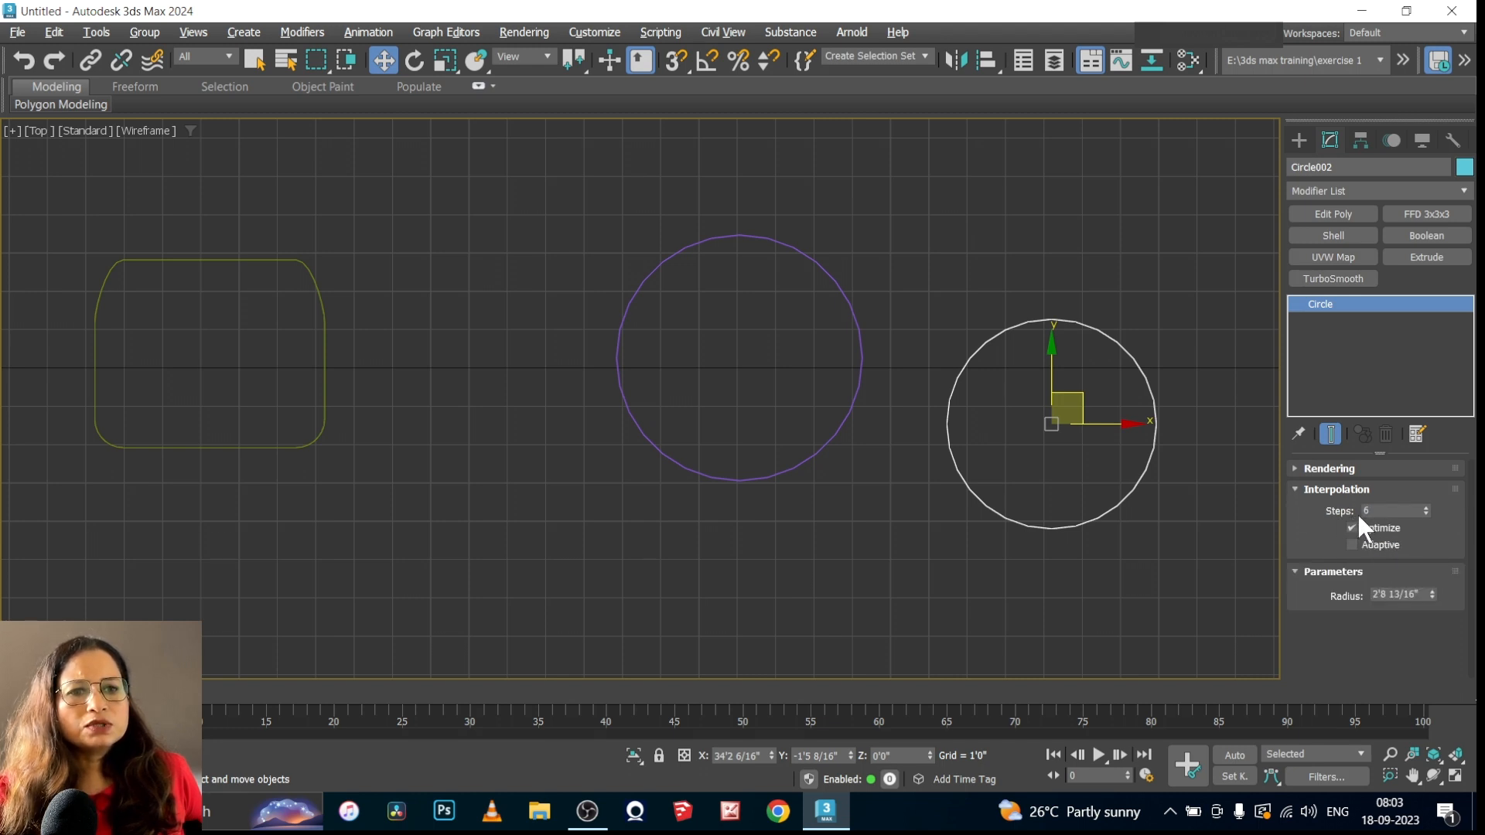
left_click(1296, 492)
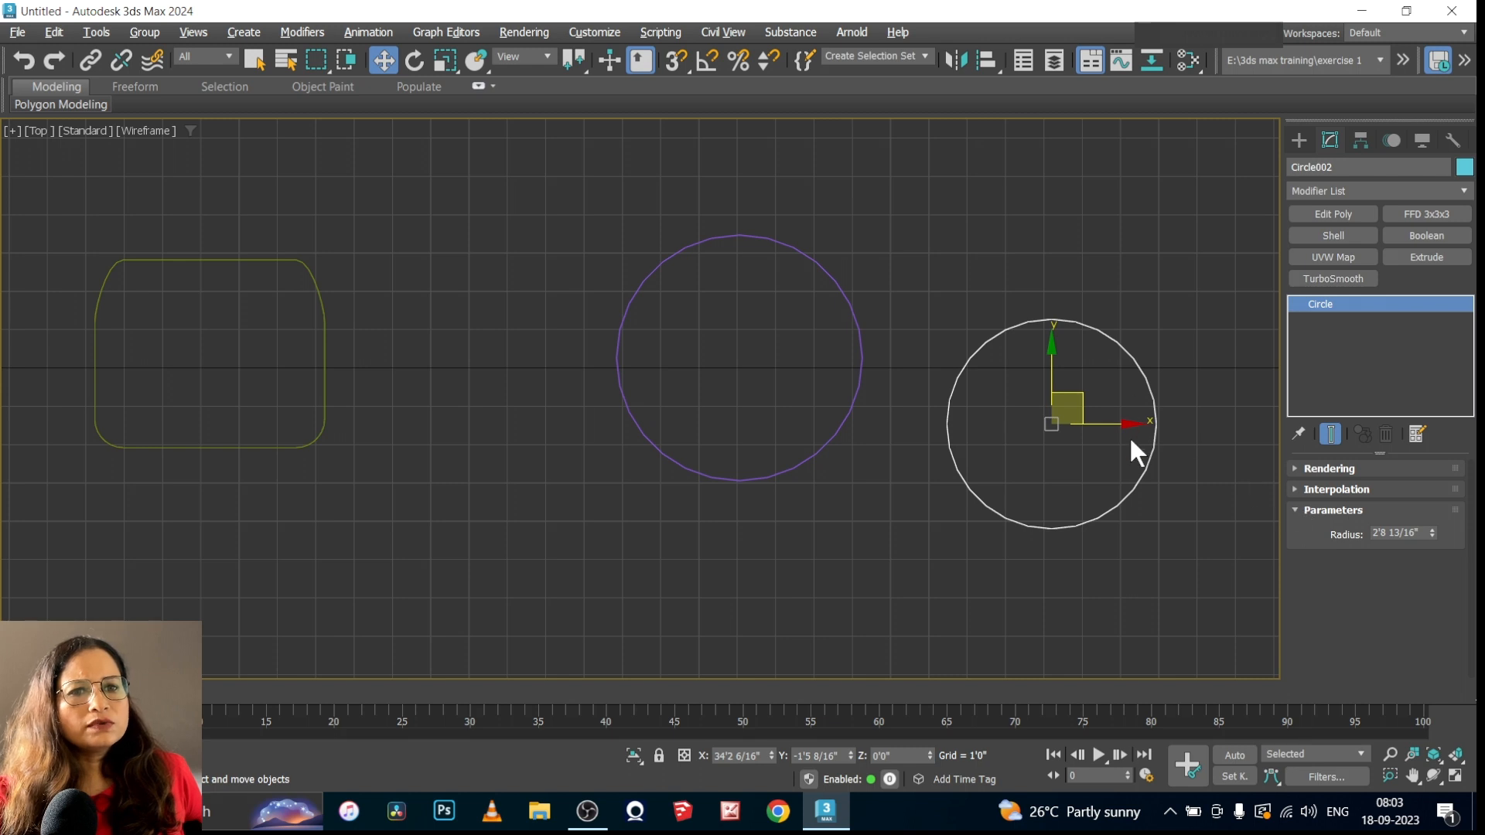
right_click(1145, 459)
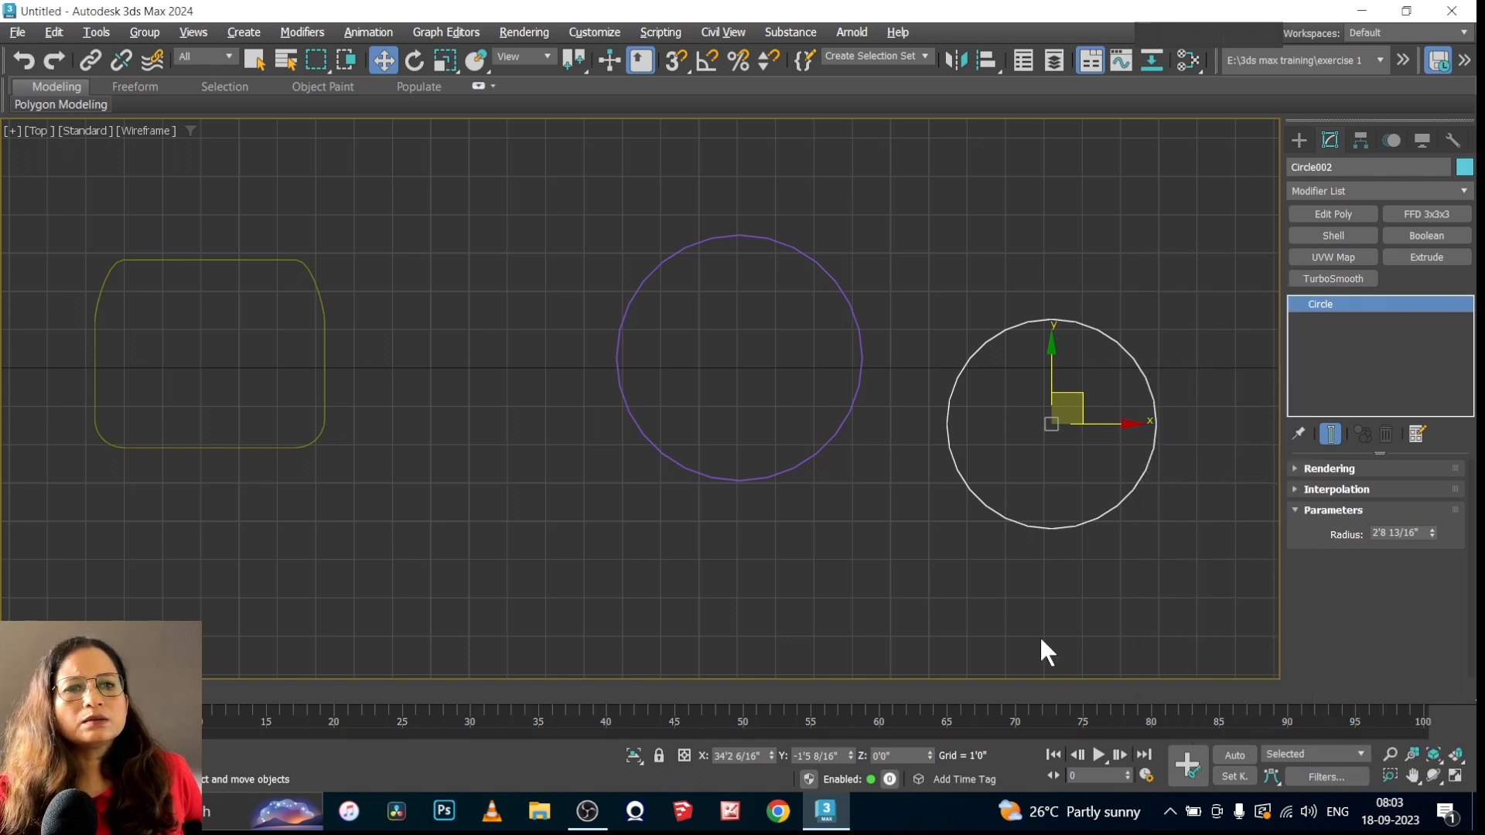
left_click(1102, 623)
Draw a wide ellipse beside the second circle, about 4'8" in length and 11'11 11/16" in width
left_click(1297, 142)
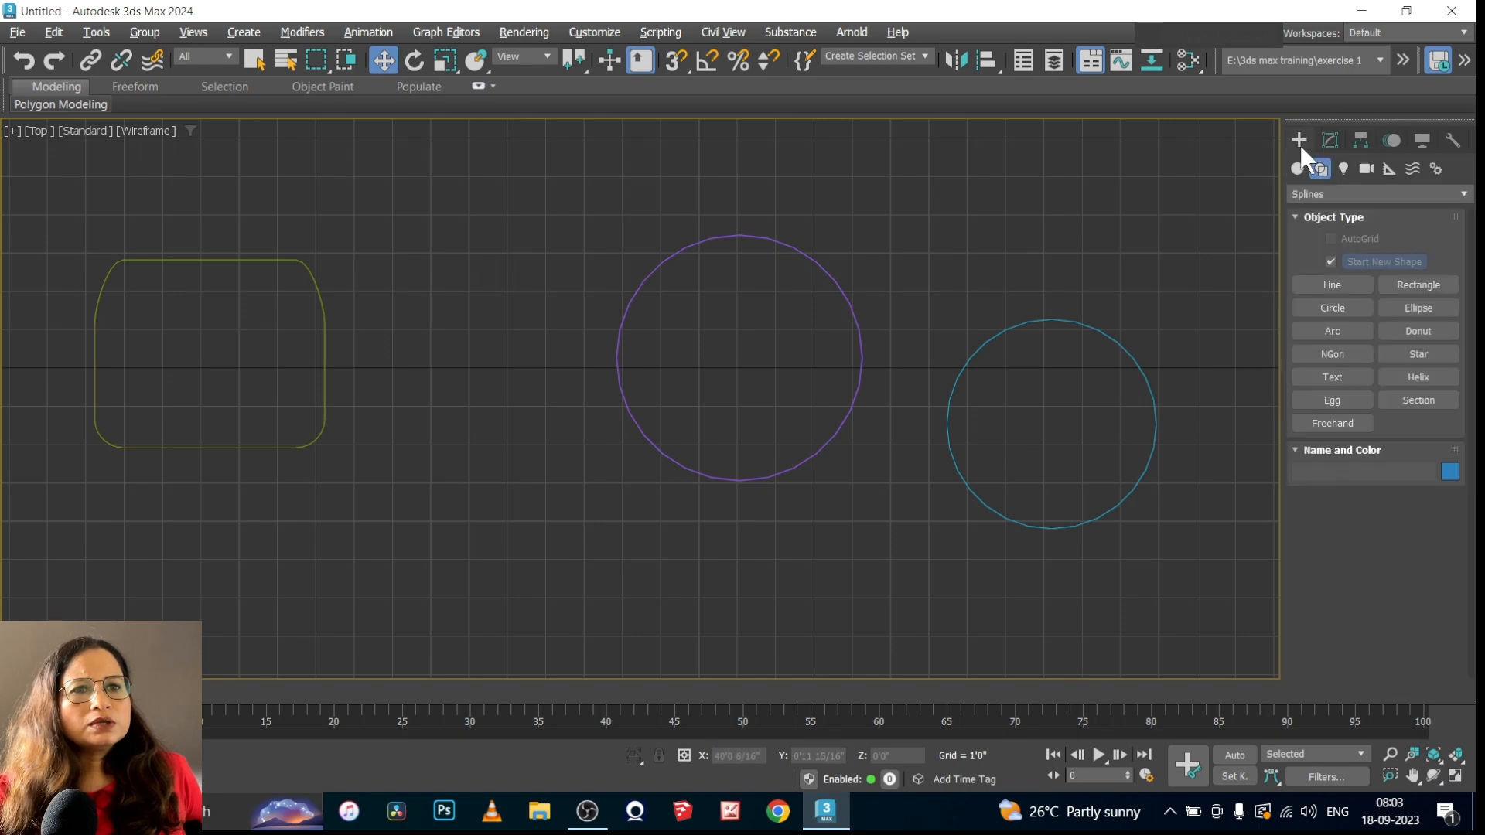
scroll(604, 464, "down", 4)
scroll(858, 433, "up", 3)
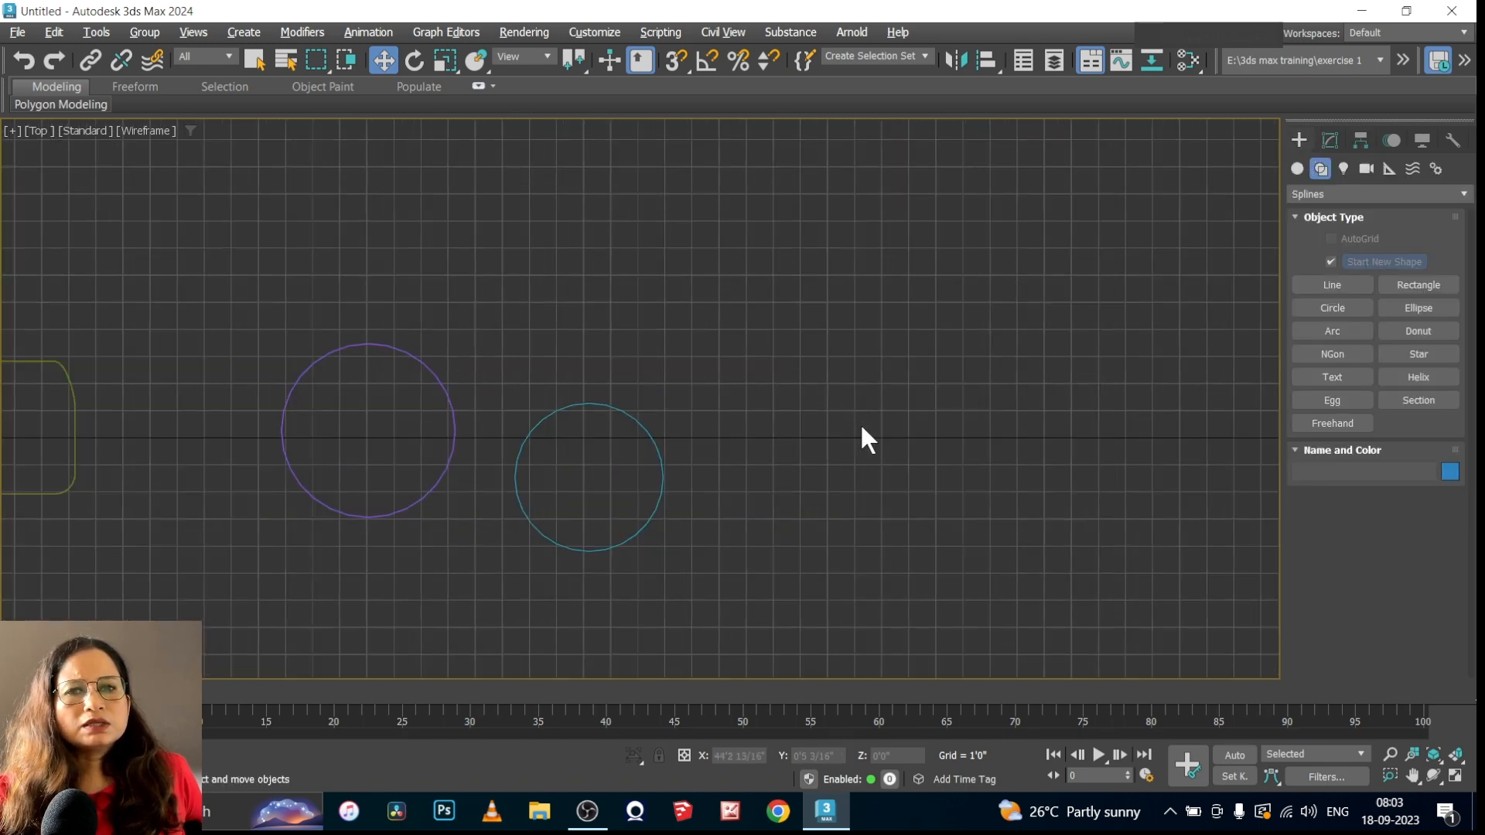
left_click(1418, 309)
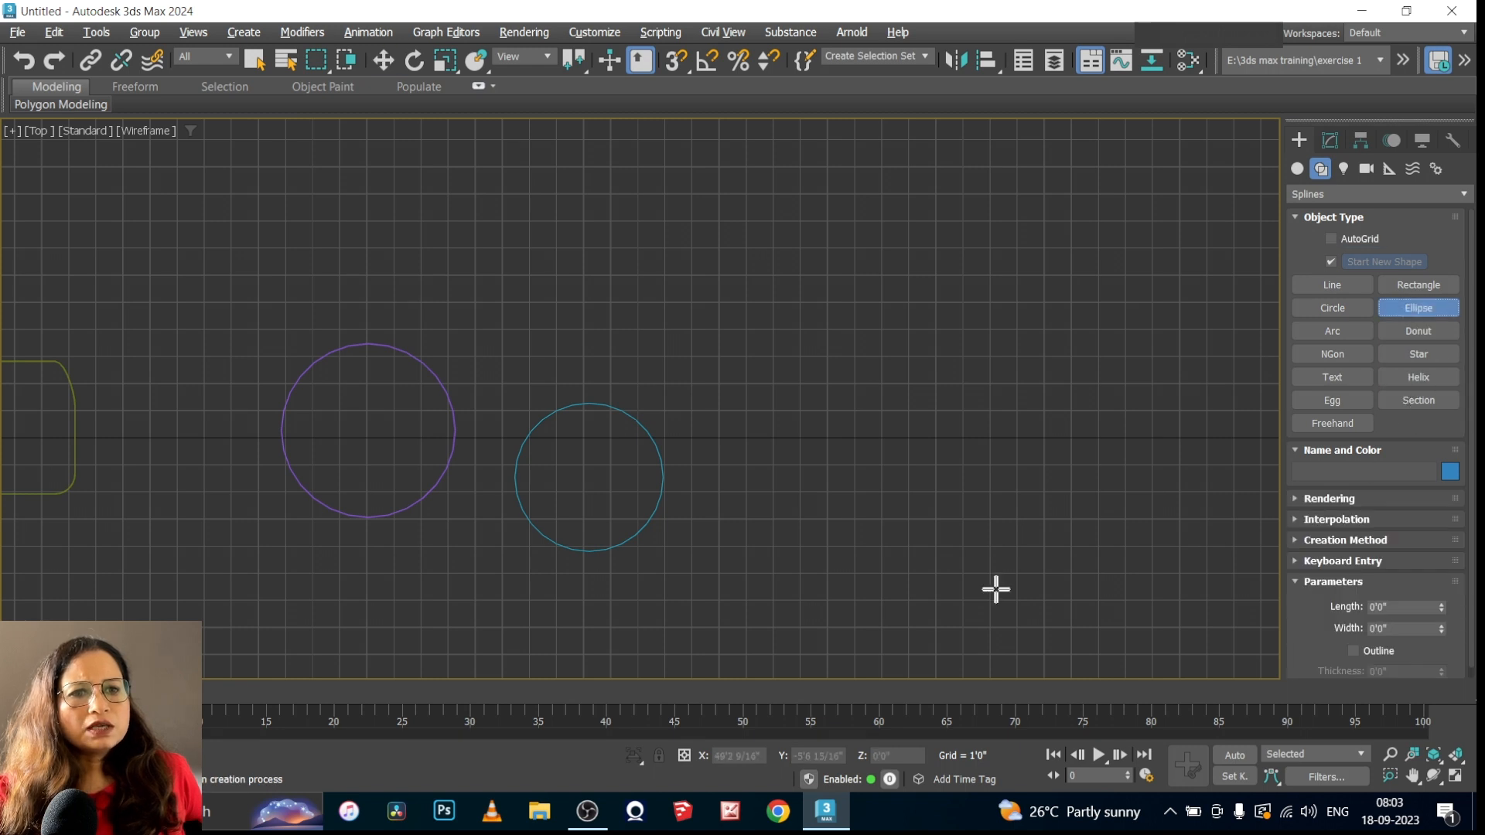
left_click_drag(773, 455, 1099, 581)
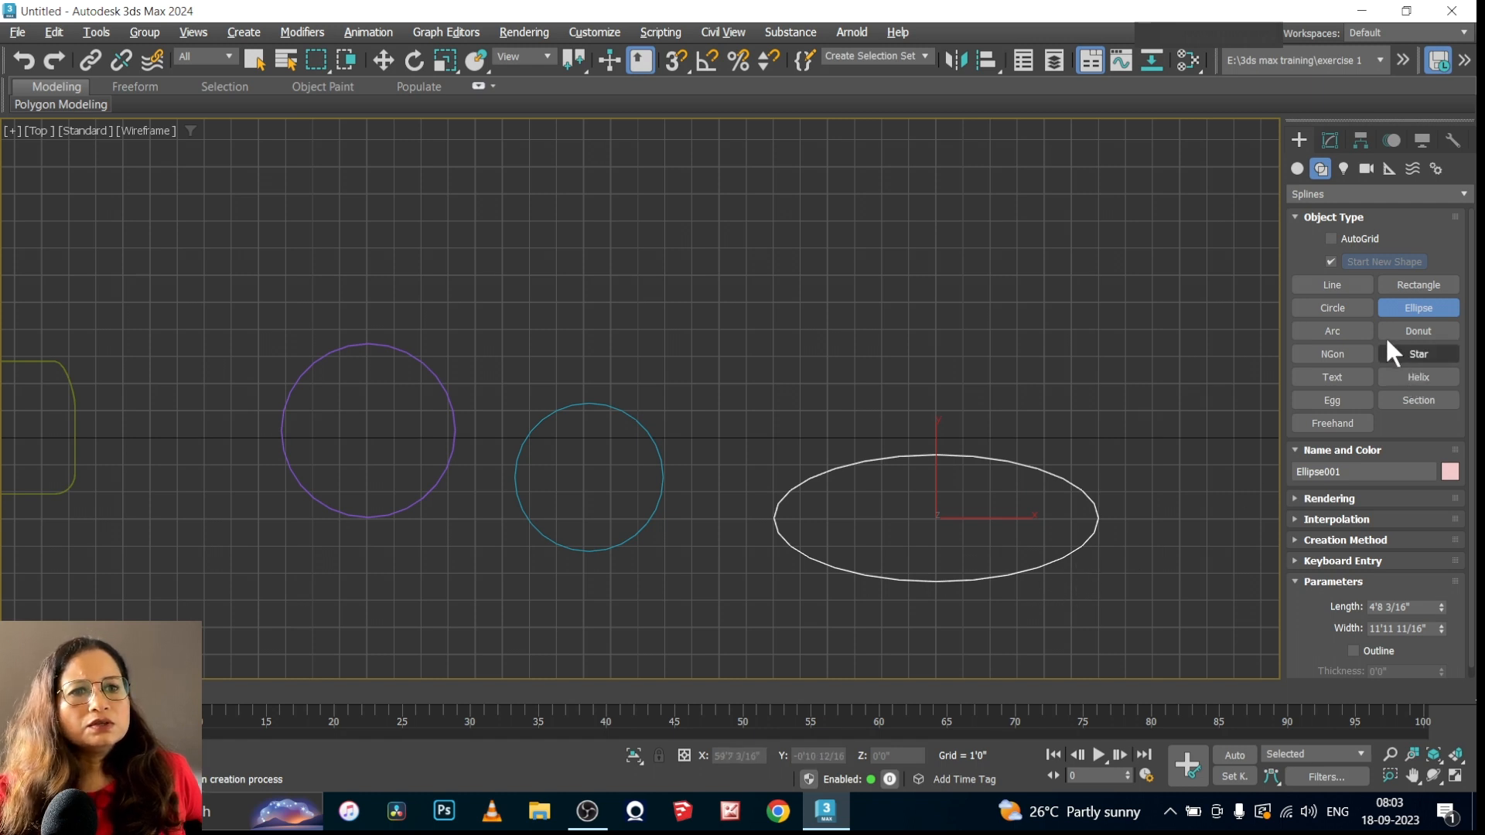
Draw an End-End-Middle arc above the ellipse, bulging upward with a radius of about 4'10 5/16"
left_click(1330, 331)
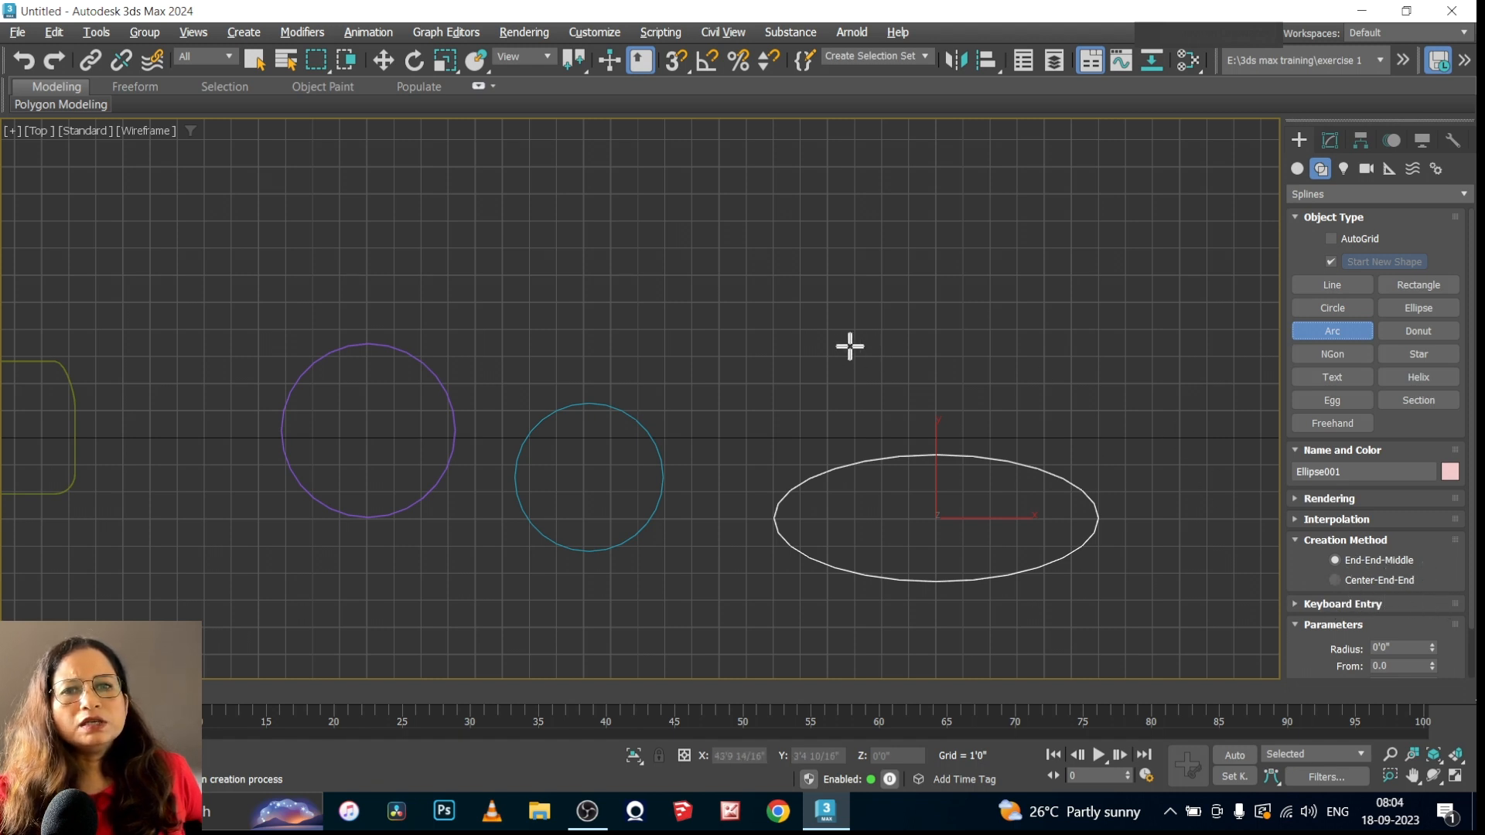
left_click_drag(850, 347, 1097, 349)
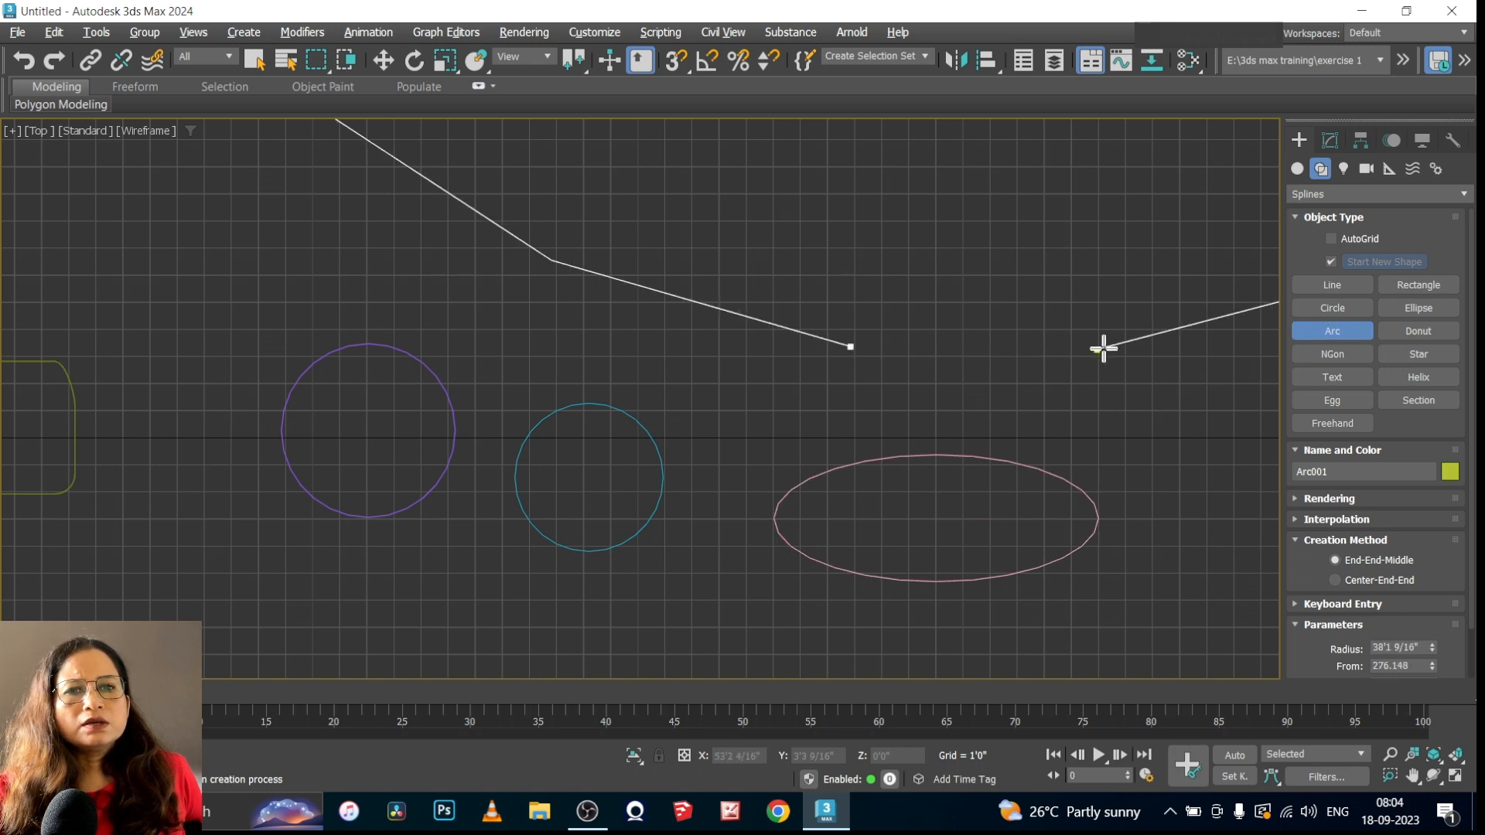
left_click(962, 263)
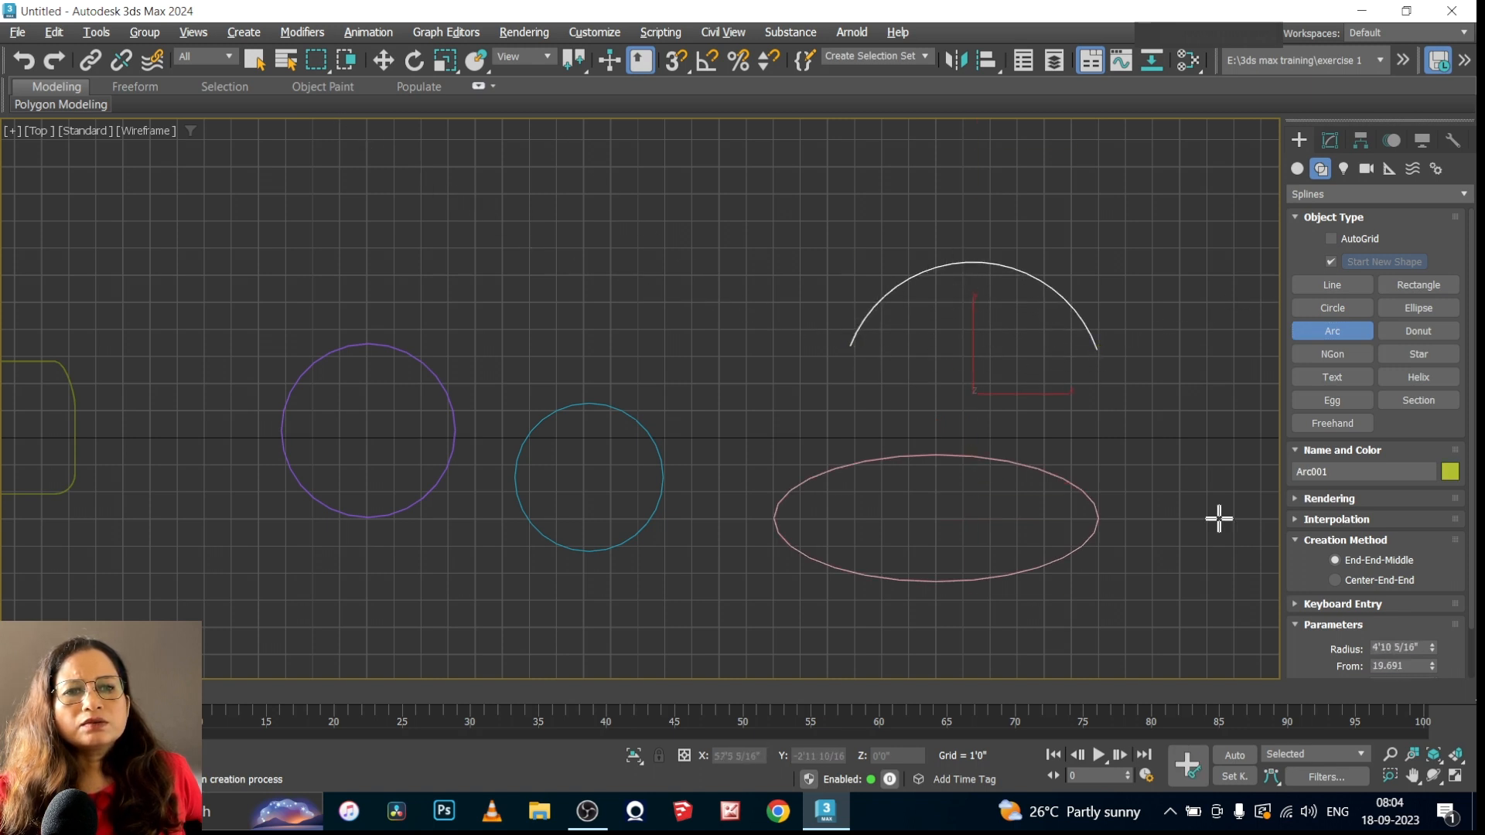
Draw a Center-End-End arc above the two circles with a radius of about 7'3", from about 359.8 to 168.2 degrees
left_click(1335, 580)
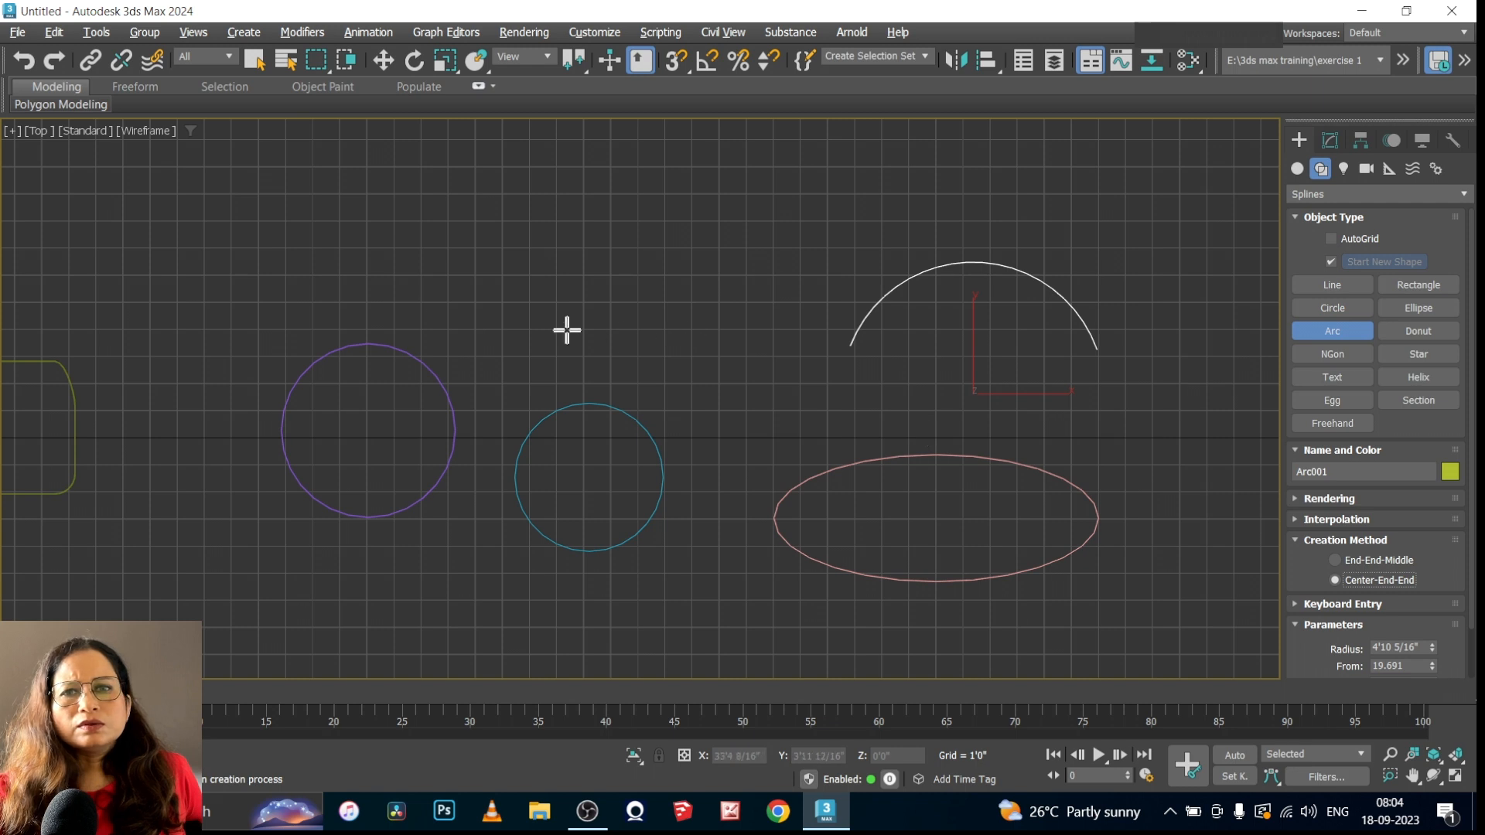
left_click_drag(586, 327, 781, 328)
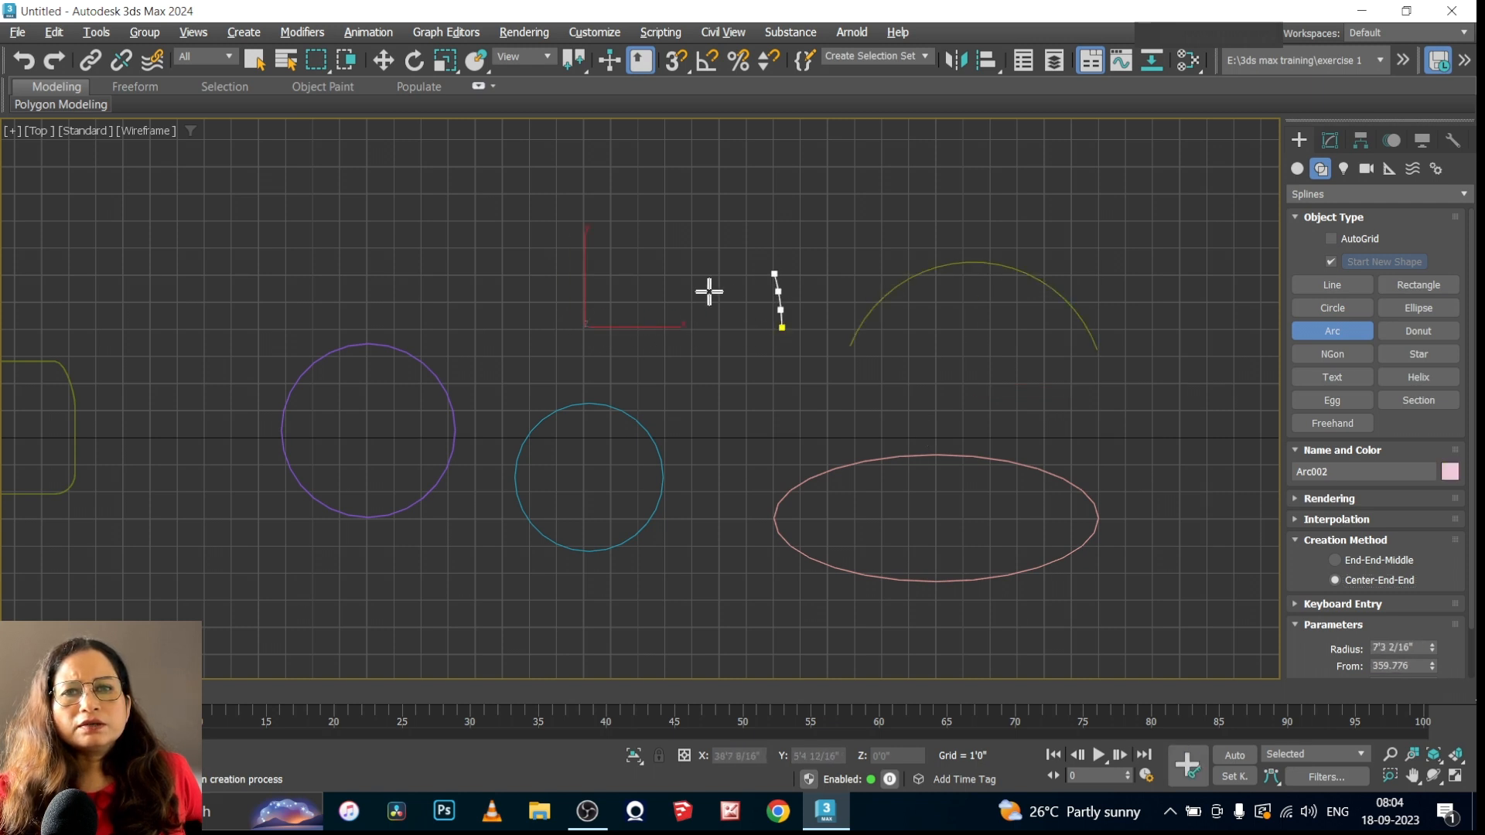
left_click(537, 318)
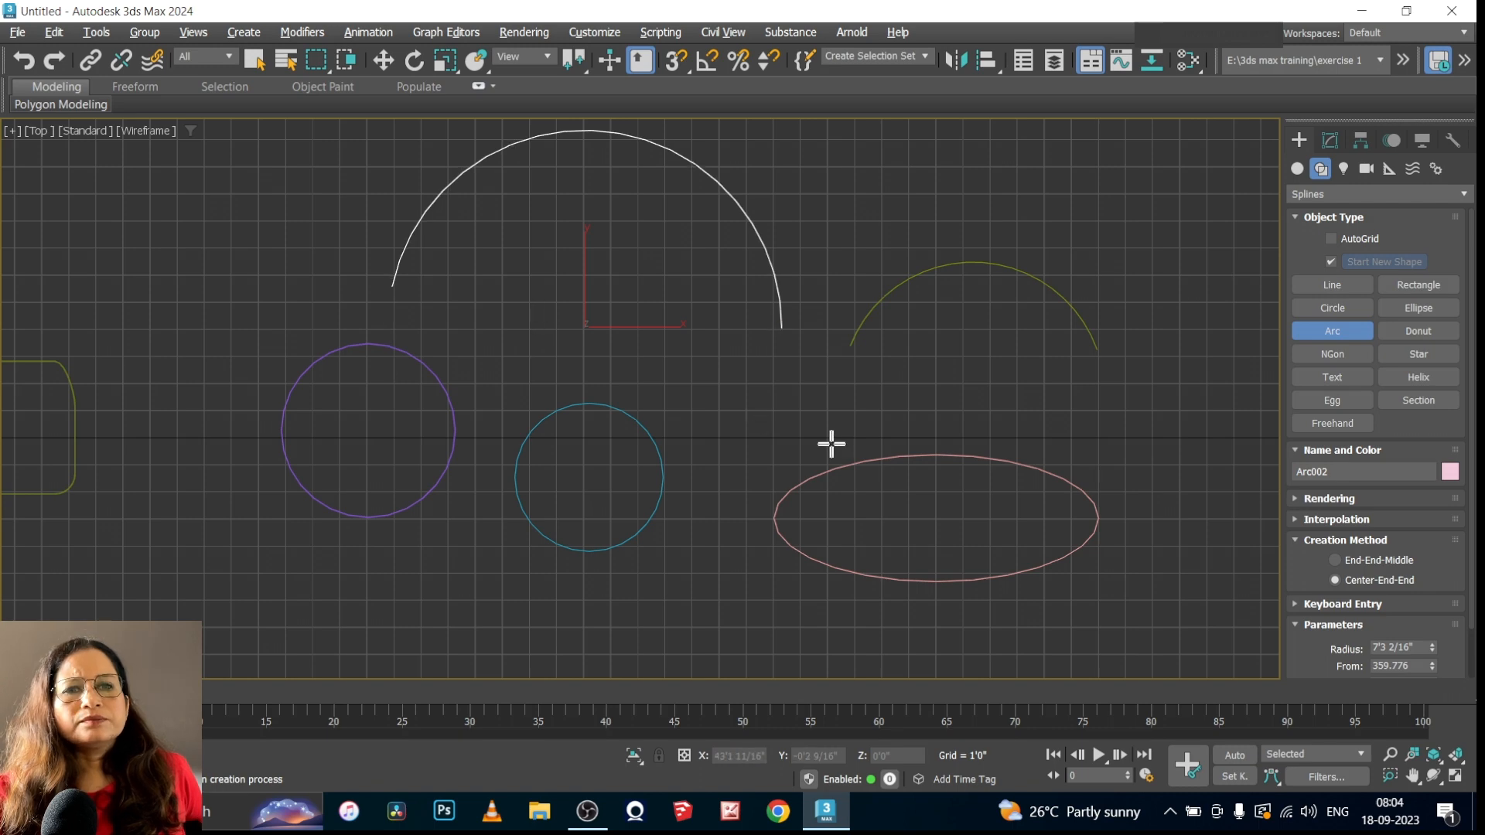
left_click(1293, 539)
scroll(535, 421, "down", 4)
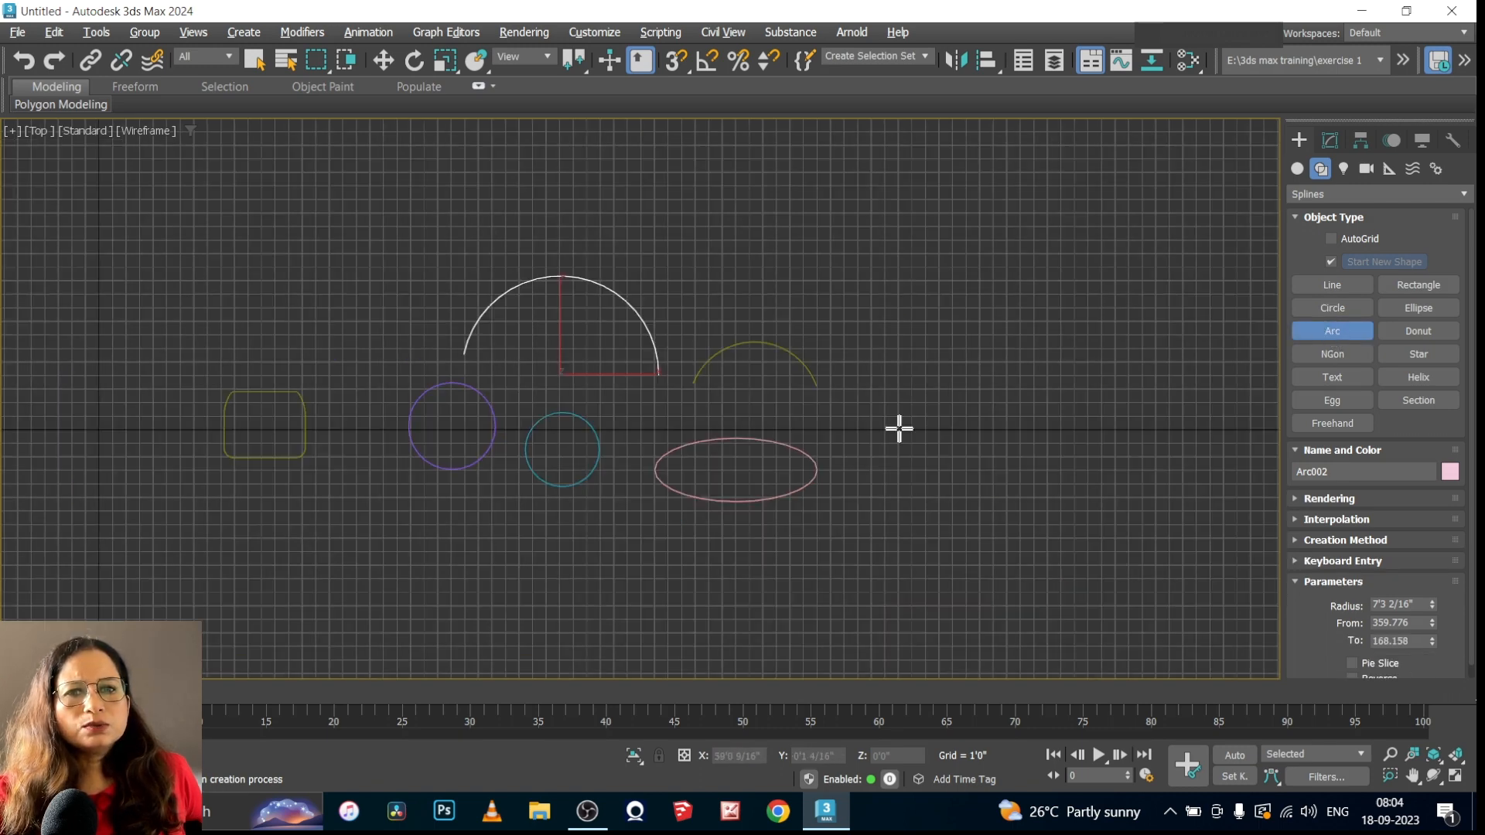
scroll(898, 425, "up", 6)
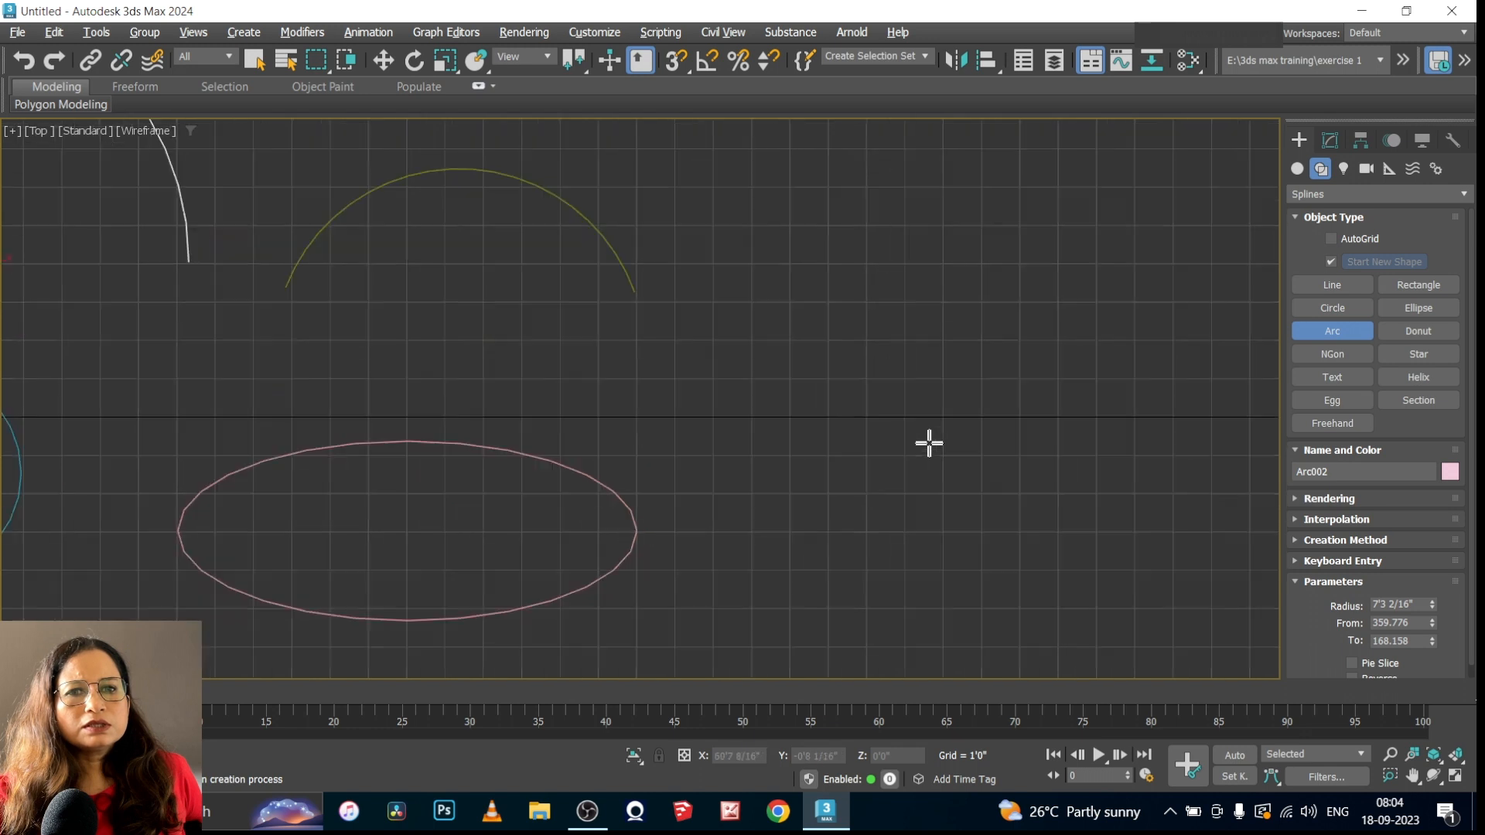
Draw a donut to the right of the ellipse and arc, with radii of about 2'7" and 2'1 11/16"
left_click(1422, 324)
left_click_drag(899, 390, 830, 458)
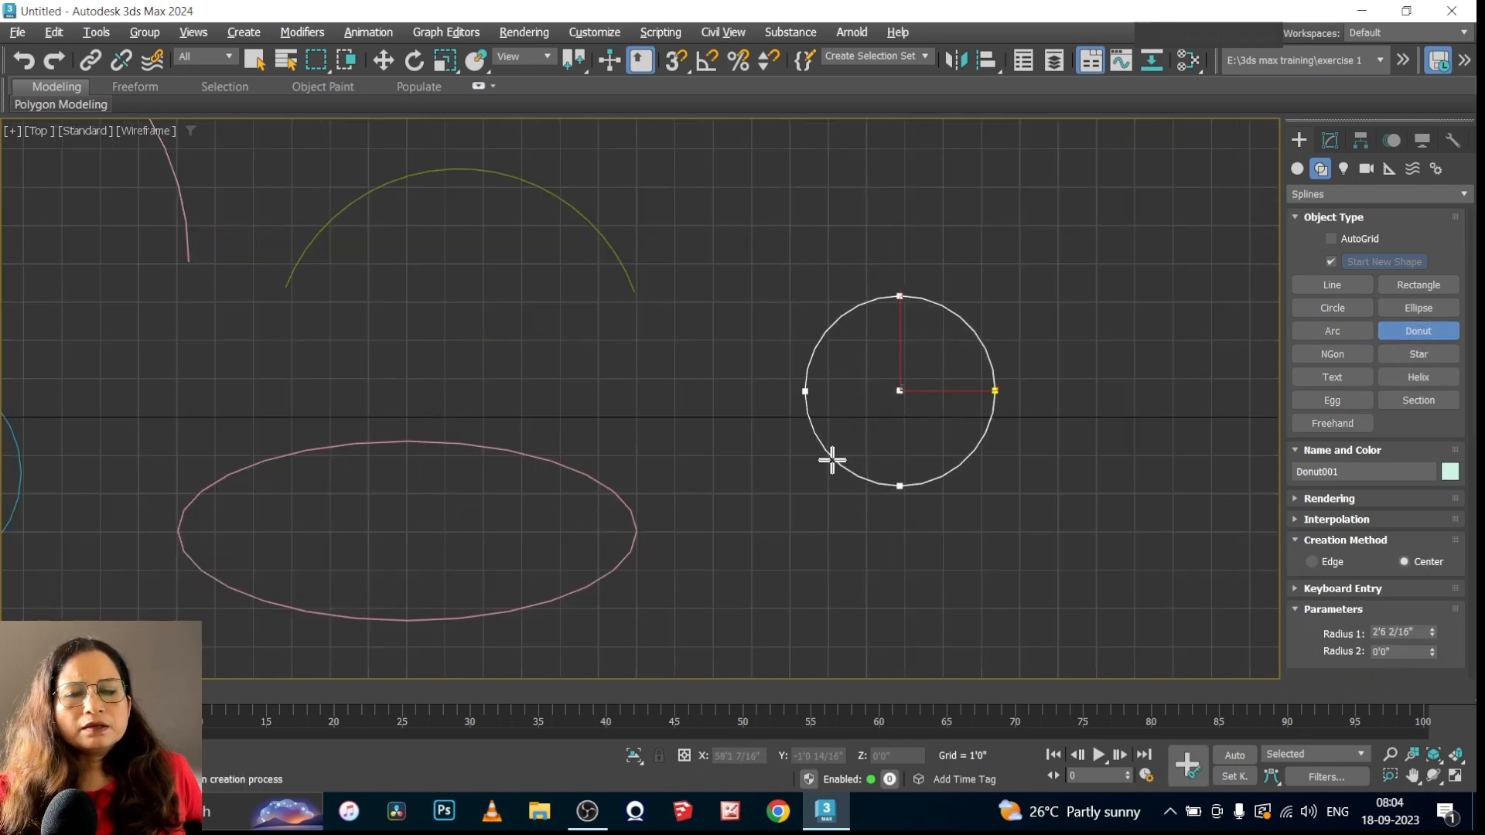
left_click(839, 446)
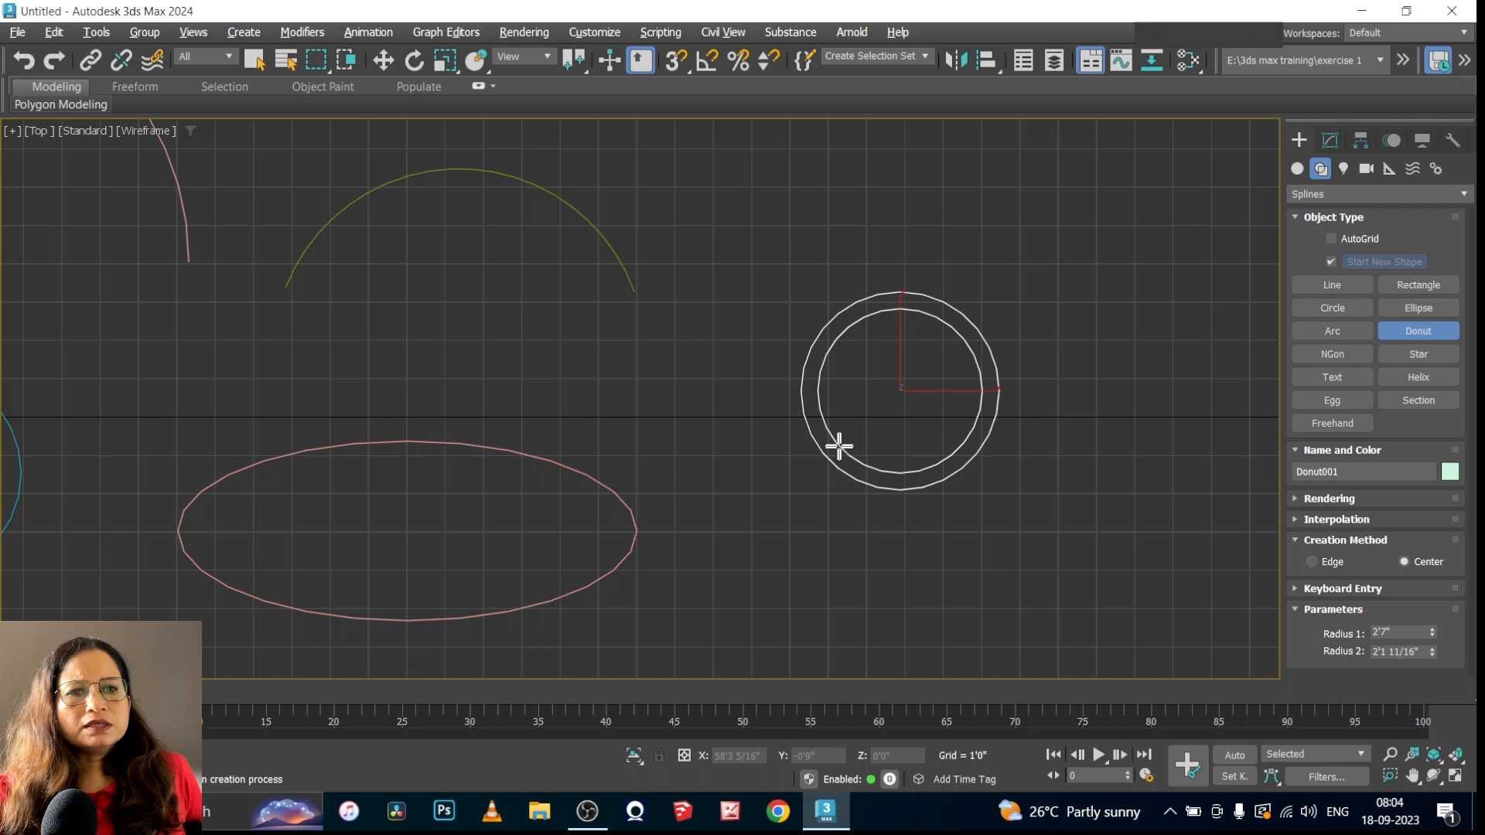
Draw an inscribed six-sided NGon beside the donut with a radius of about 2'8 4/16"
left_click(1334, 355)
scroll(742, 497, "down", 1)
scroll(1152, 469, "up", 1)
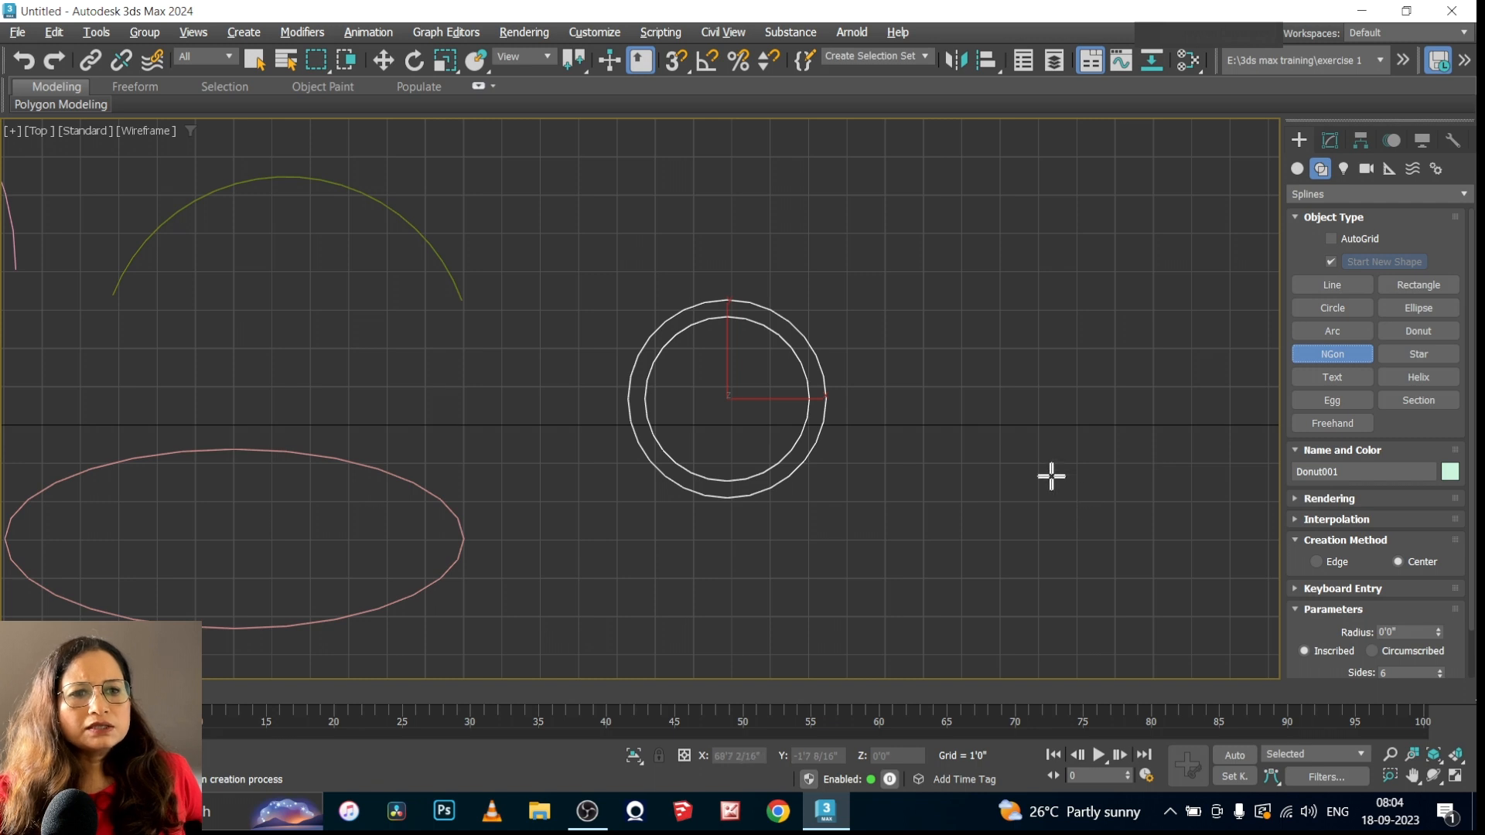
left_click_drag(924, 339, 999, 403)
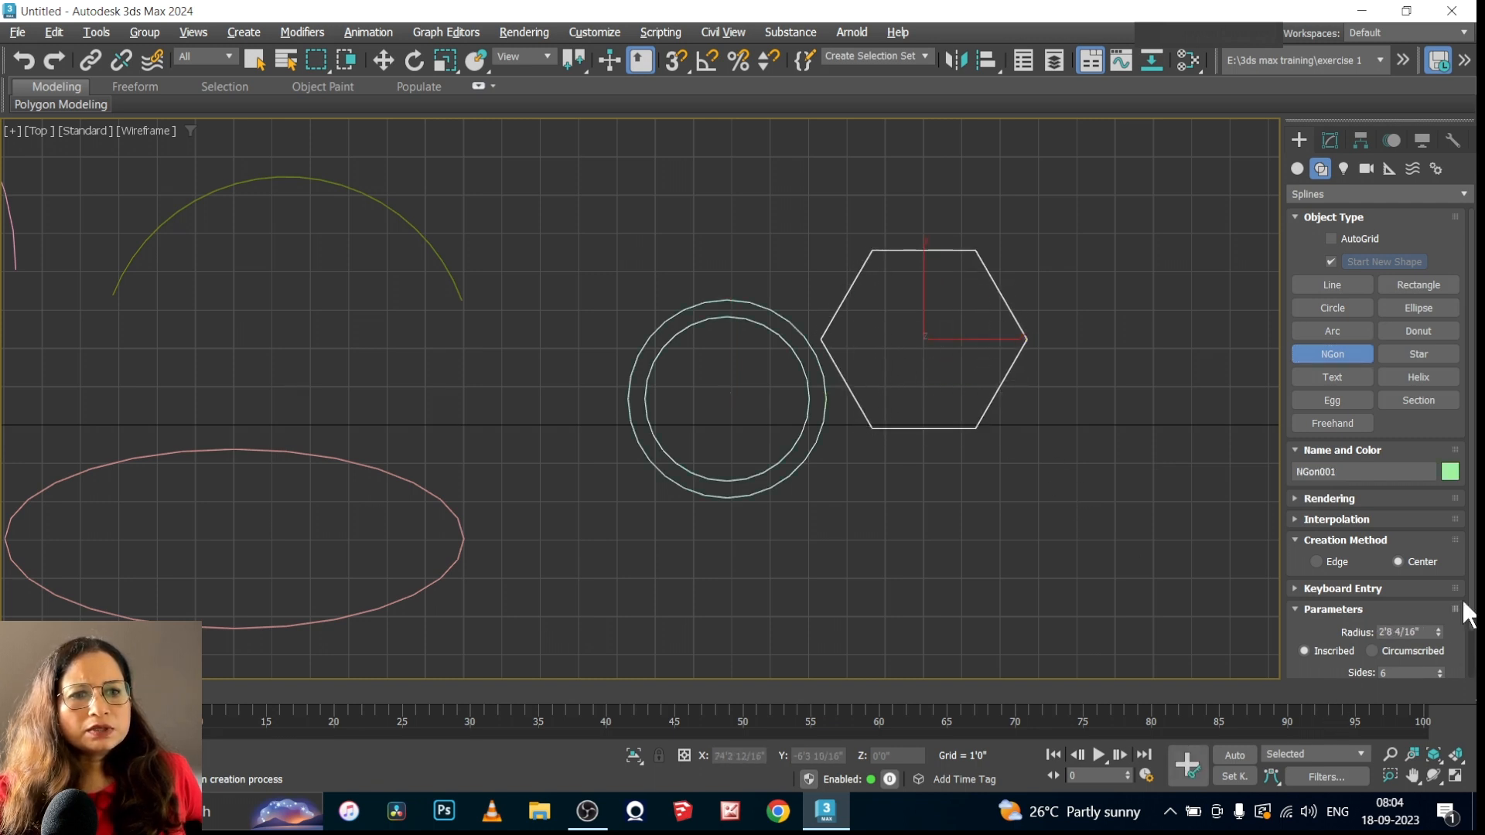
Set the NGon's number of sides to 9 and collapse its settings
scroll(1461, 600, "down", 2)
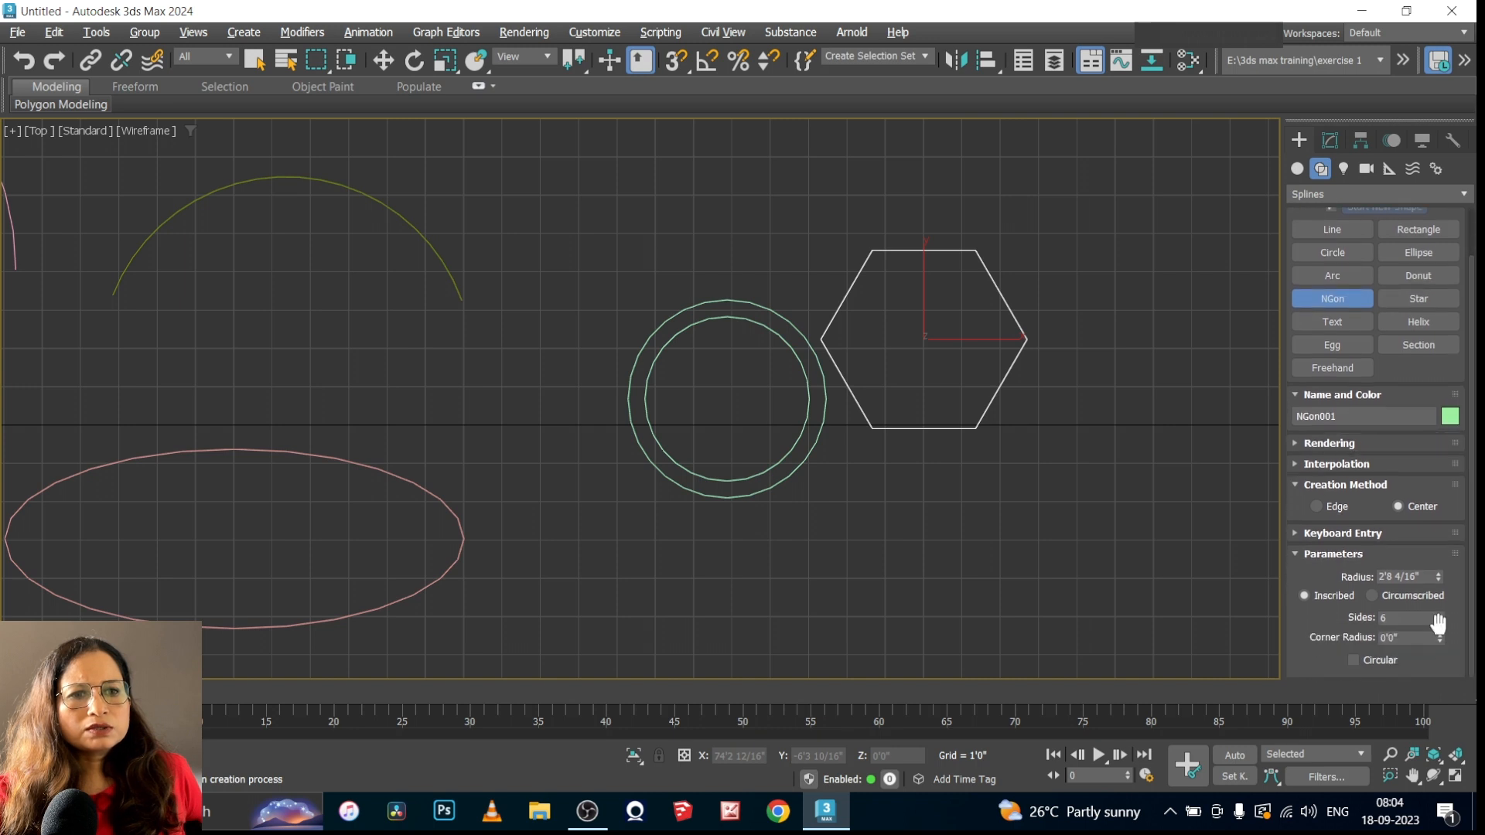
left_click(1439, 614)
left_click(1440, 615)
left_click(1439, 615)
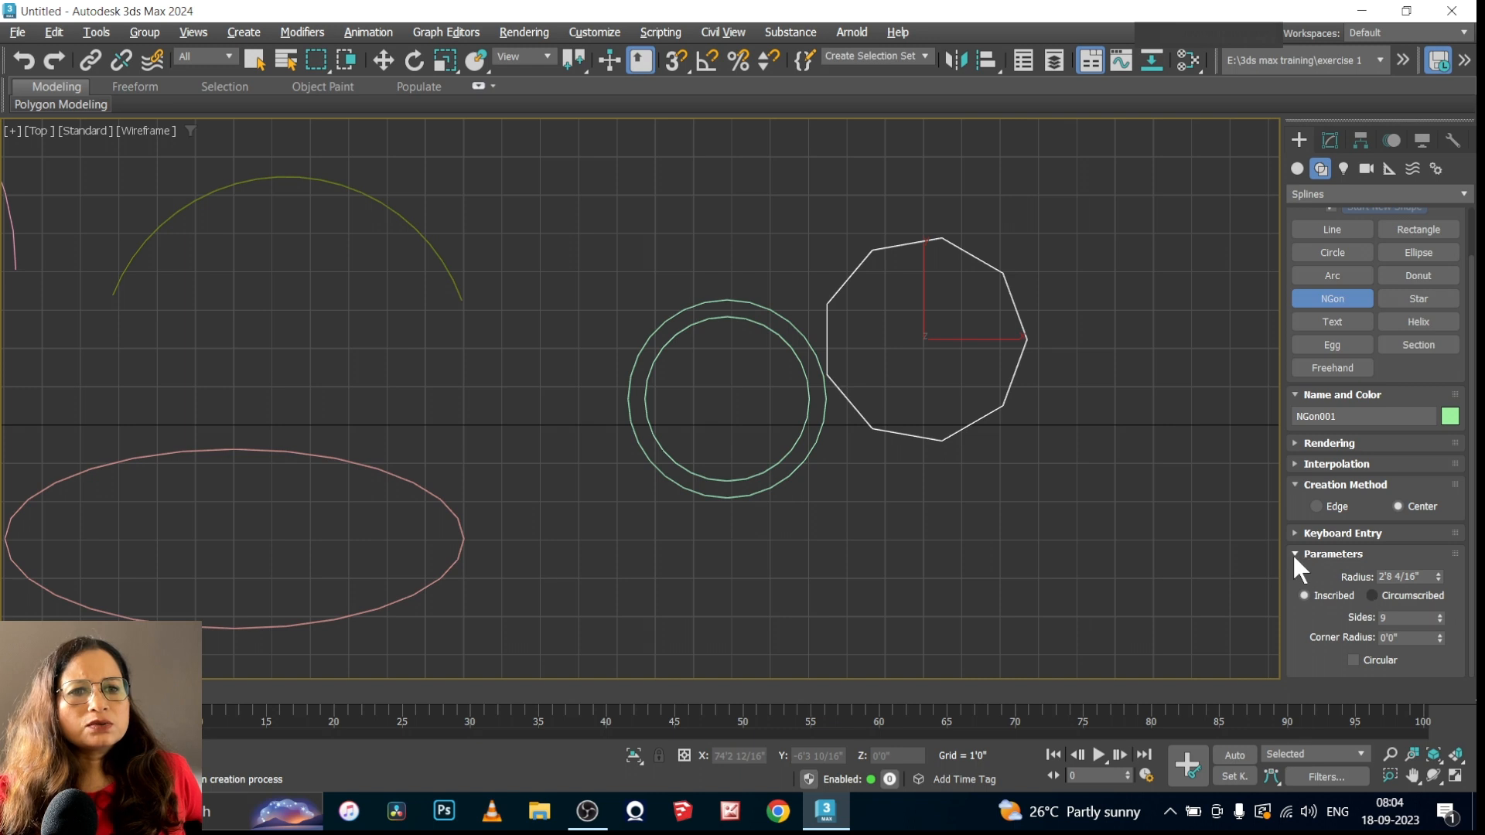
left_click(1293, 555)
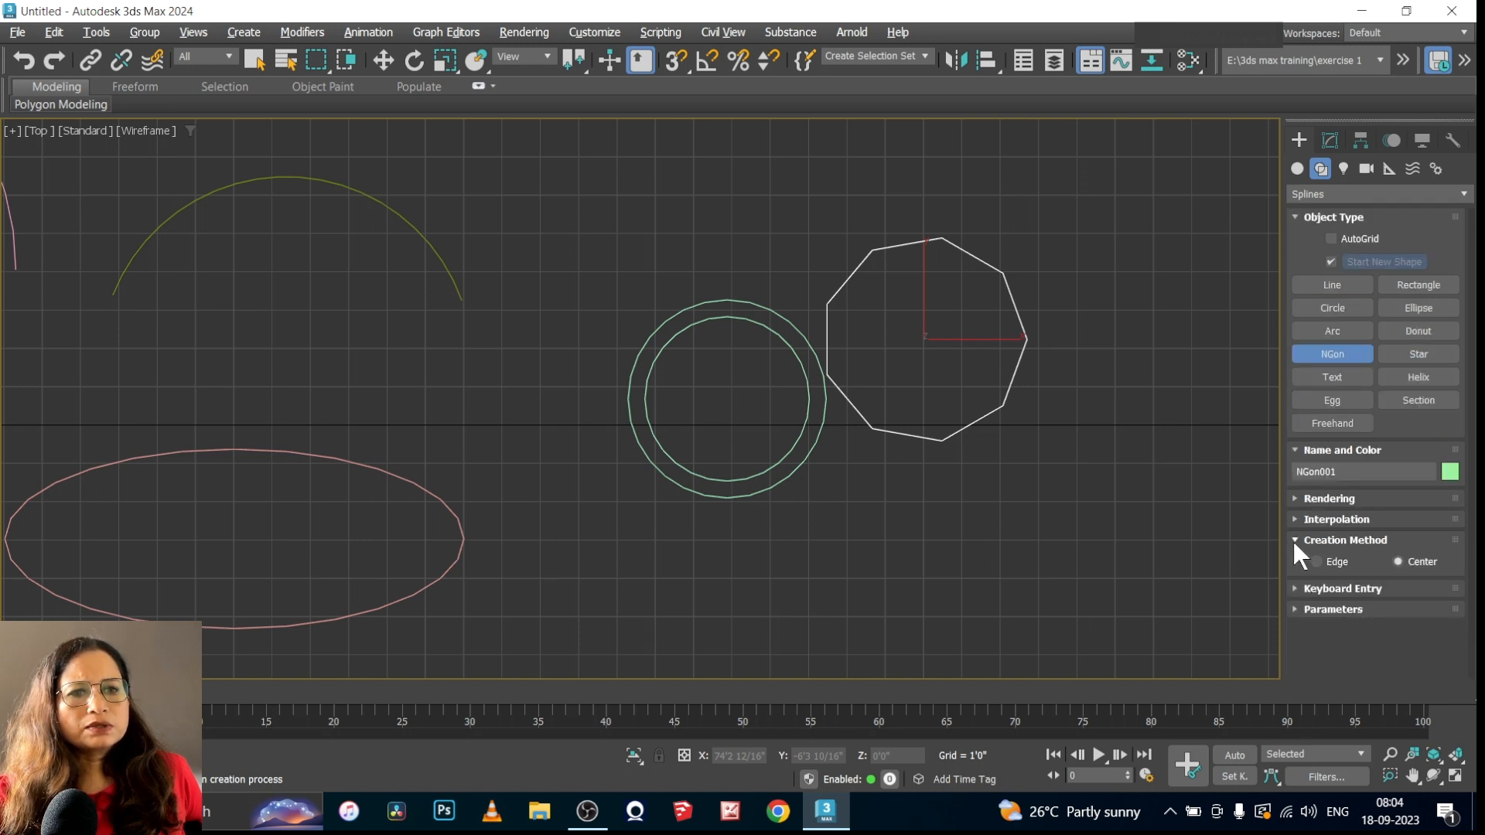
left_click(1292, 540)
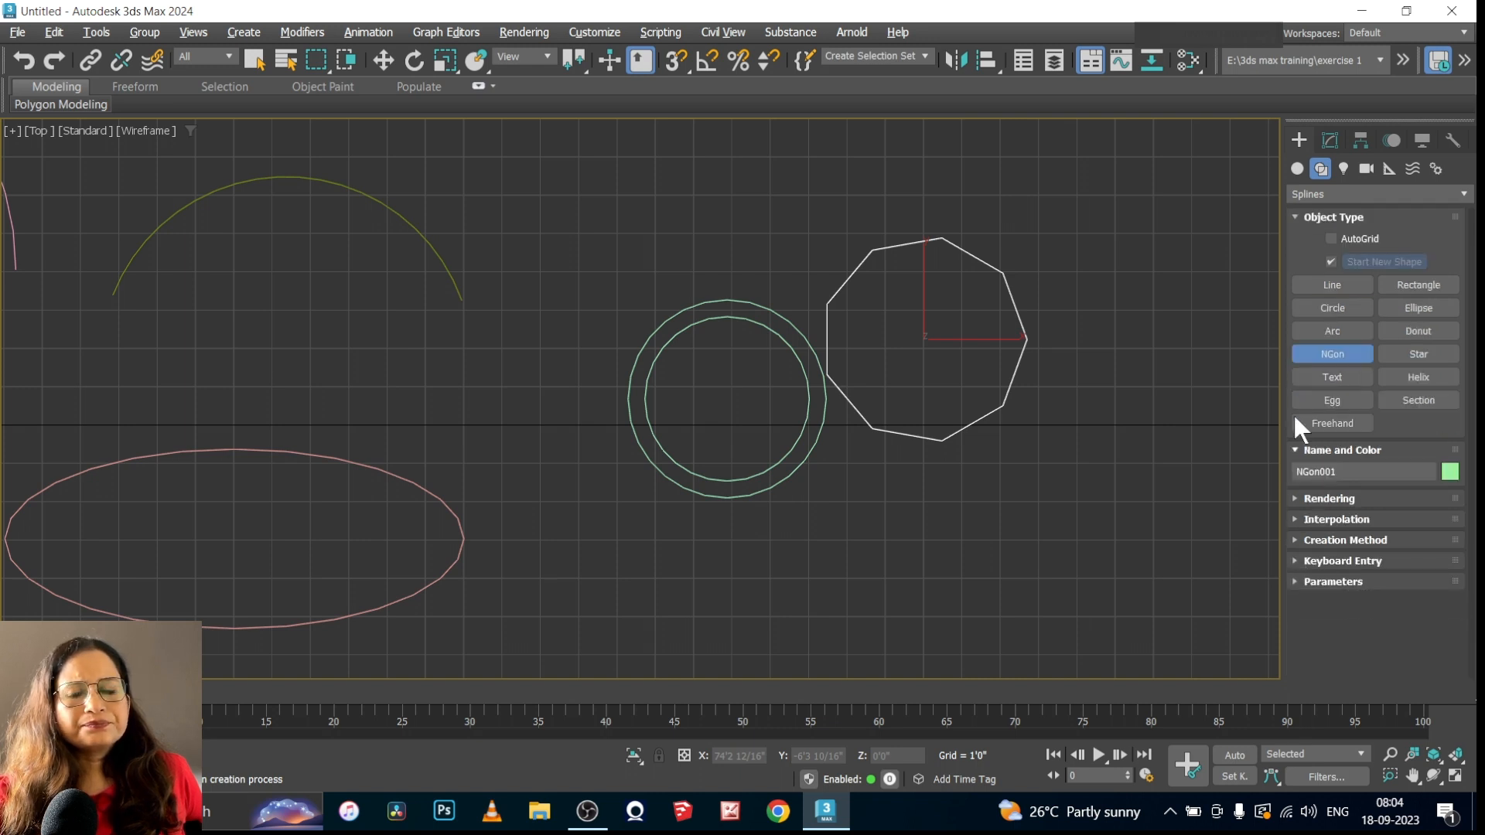
Draw a six-pointed star below the NGon, with Radius 1 about 2'1 8/16" and Radius 2 about 1'1 4/16"
left_click(1432, 353)
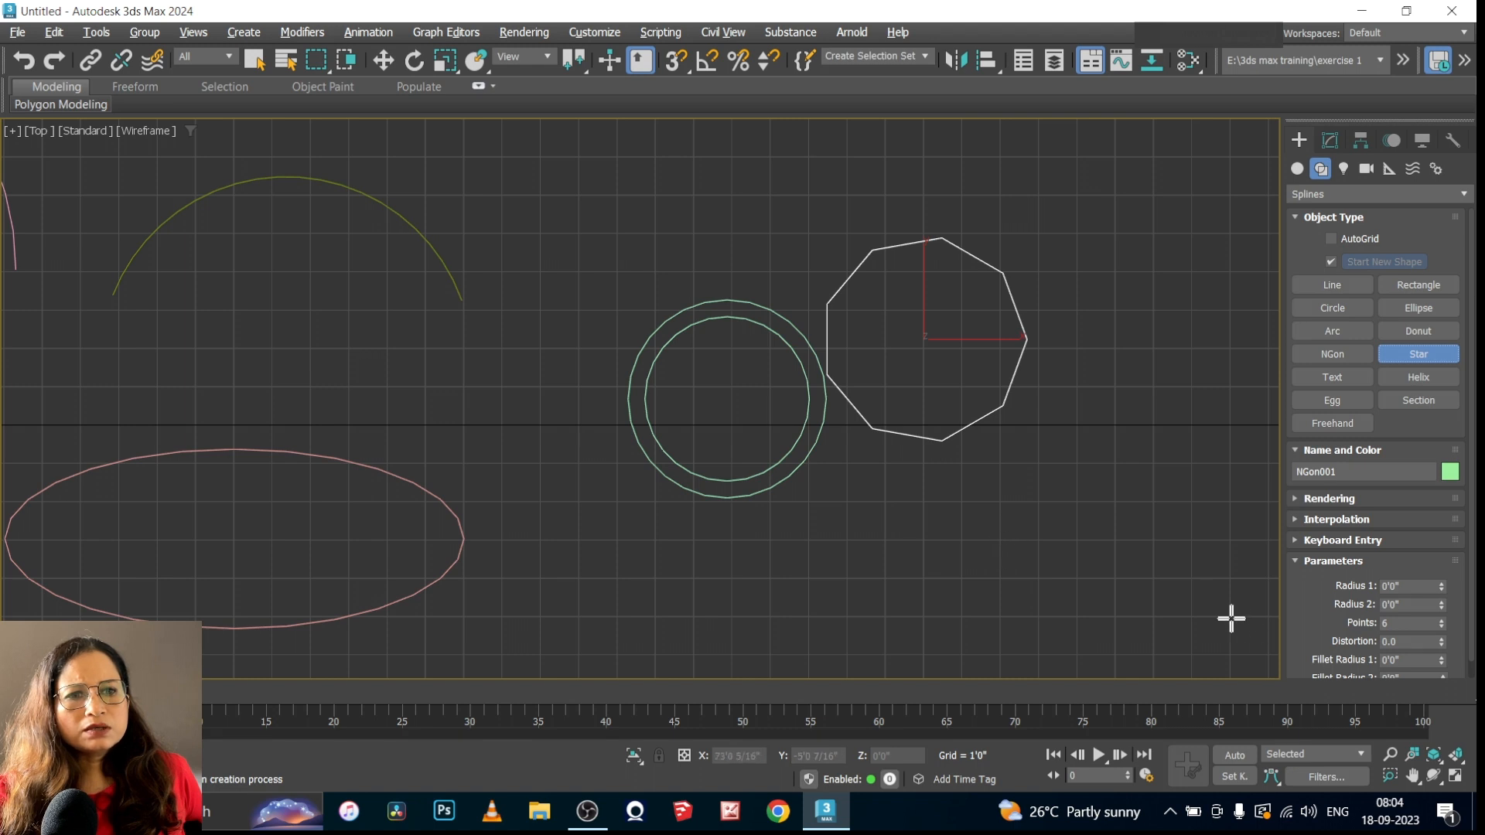
scroll(1303, 592, "down", 1)
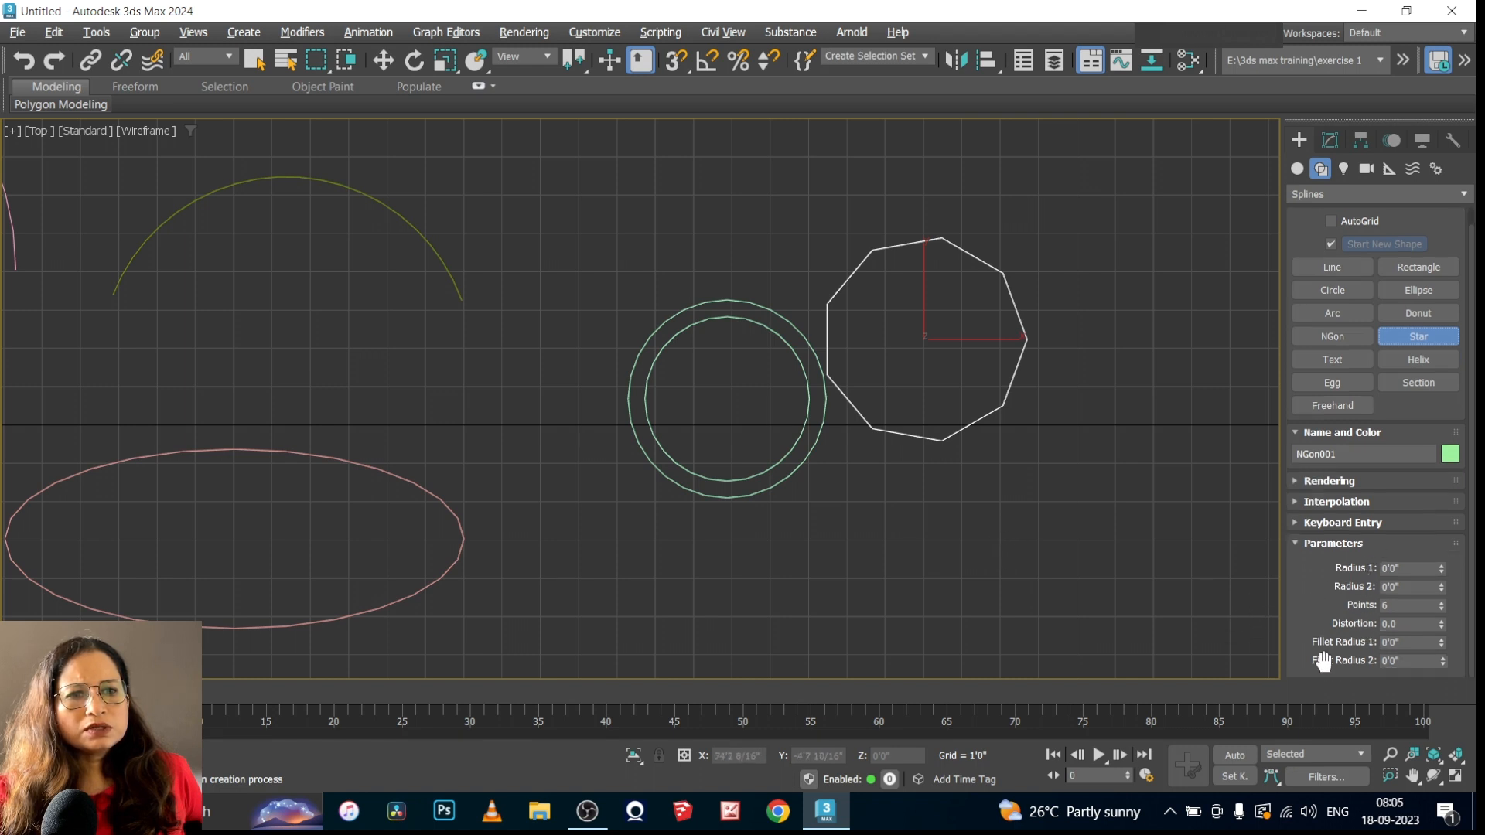
left_click_drag(1042, 541, 1122, 539)
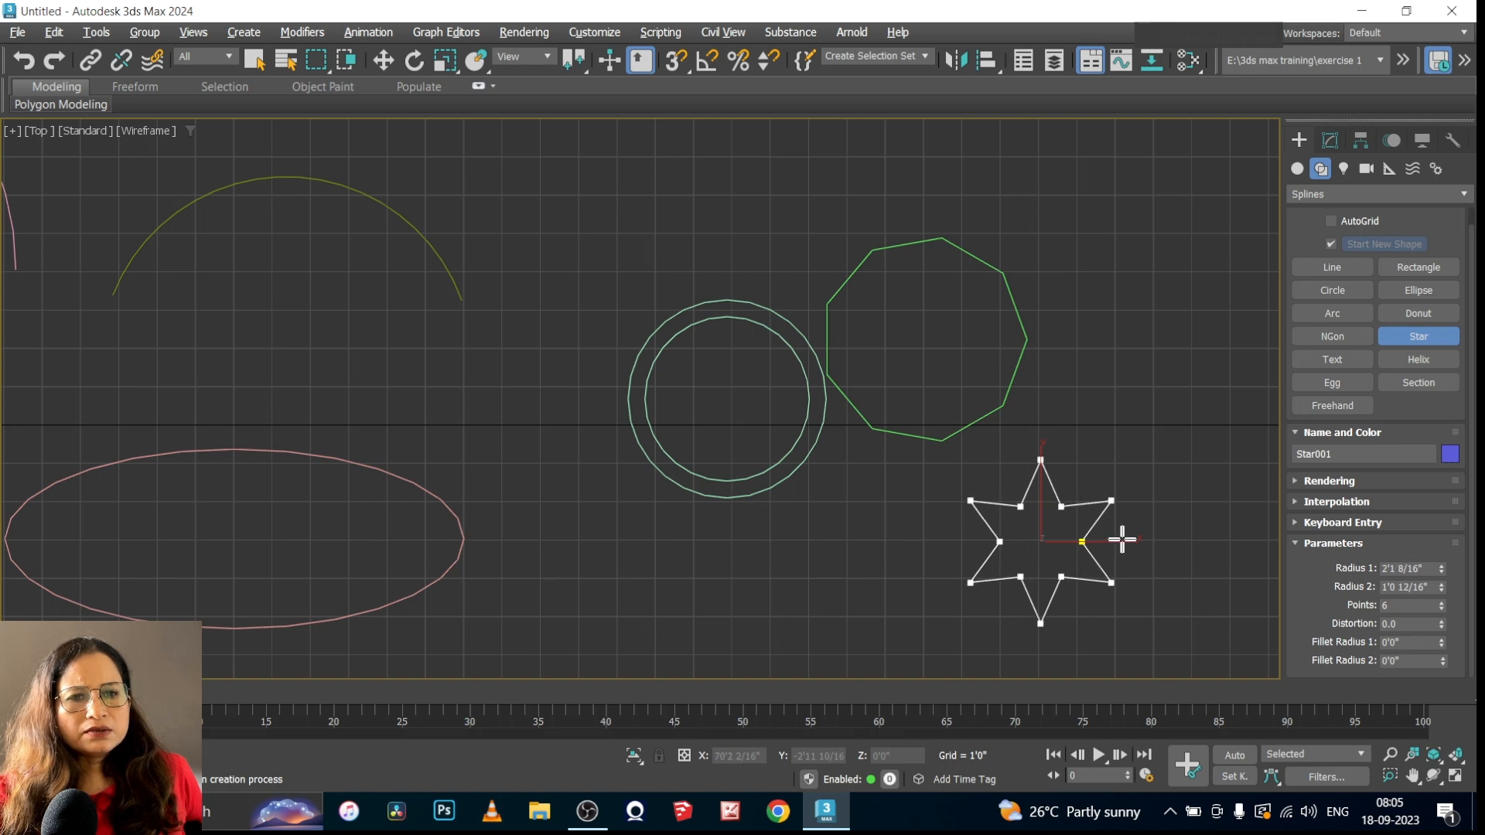
left_click(1082, 543)
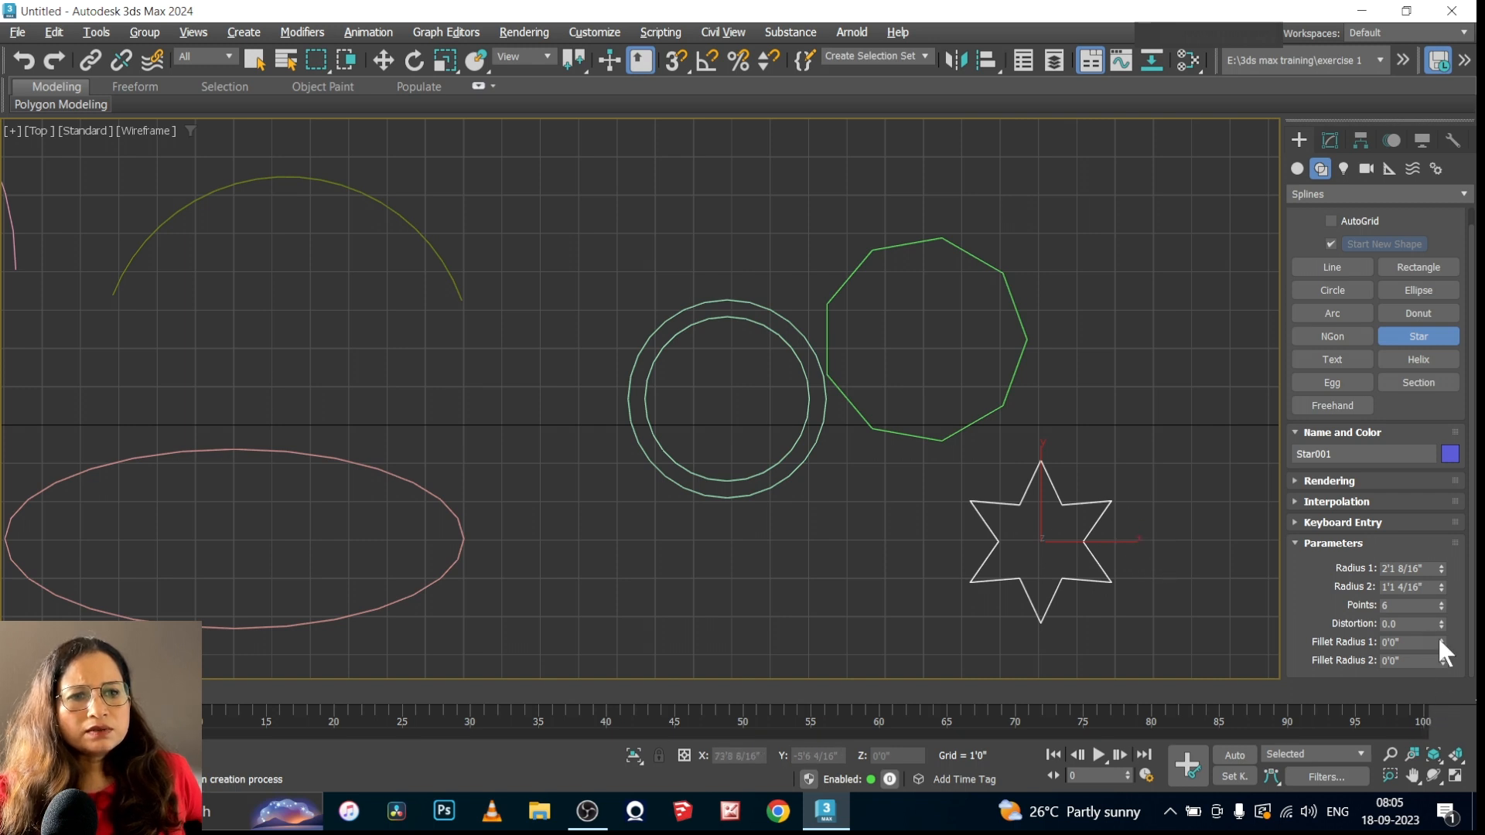
Round the star with Fillet Radius 1 of 0'6 1/16" and Fillet Radius 2 of 0'3 13/16", and set it to 10 points
left_click_drag(1439, 641, 1424, 174)
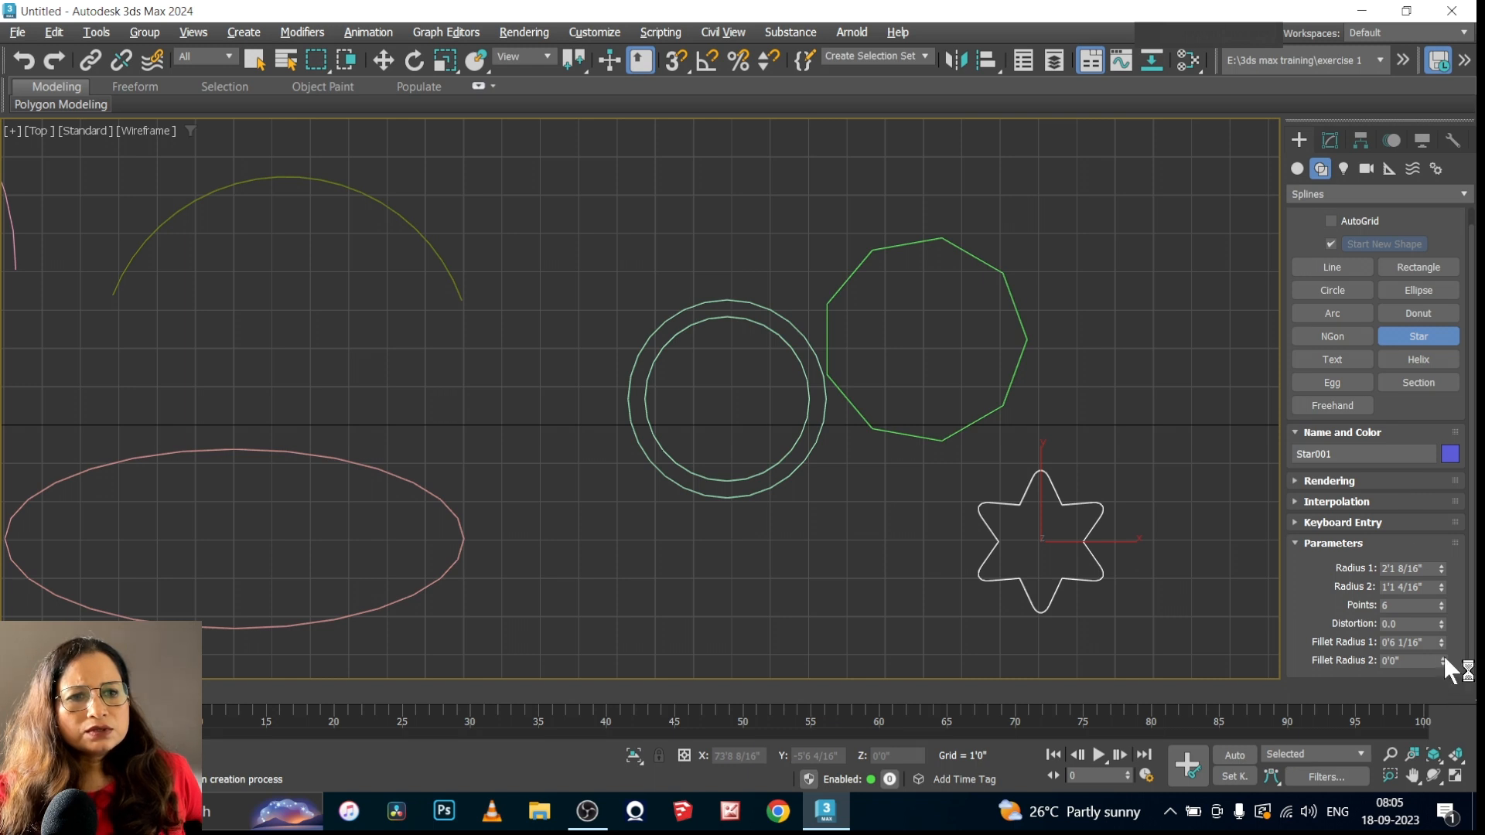
left_click_drag(1441, 656, 1421, 359)
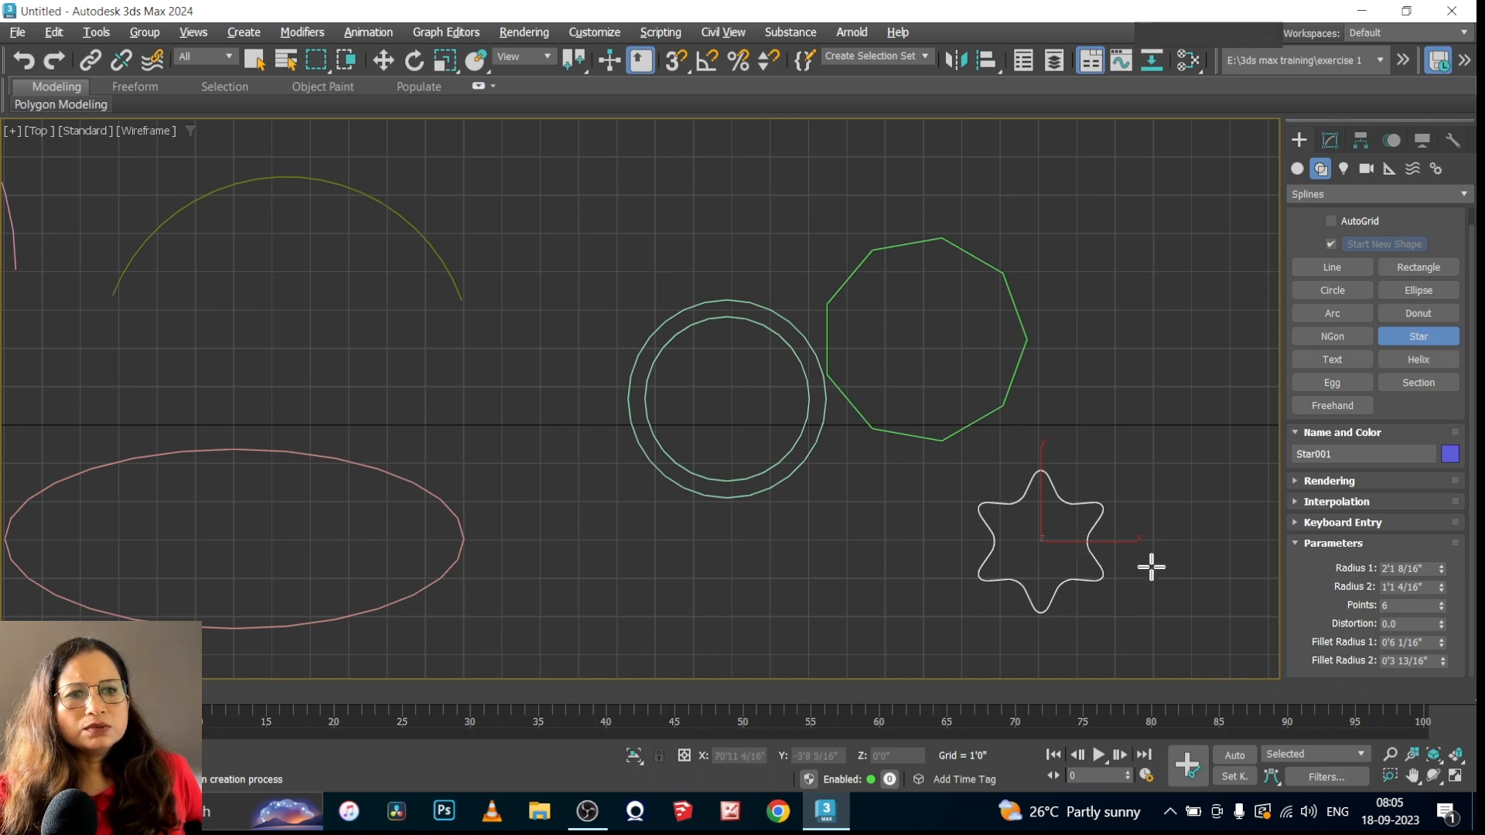
left_click(1439, 603)
left_click(1438, 602)
left_click(1439, 603)
left_click(1438, 603)
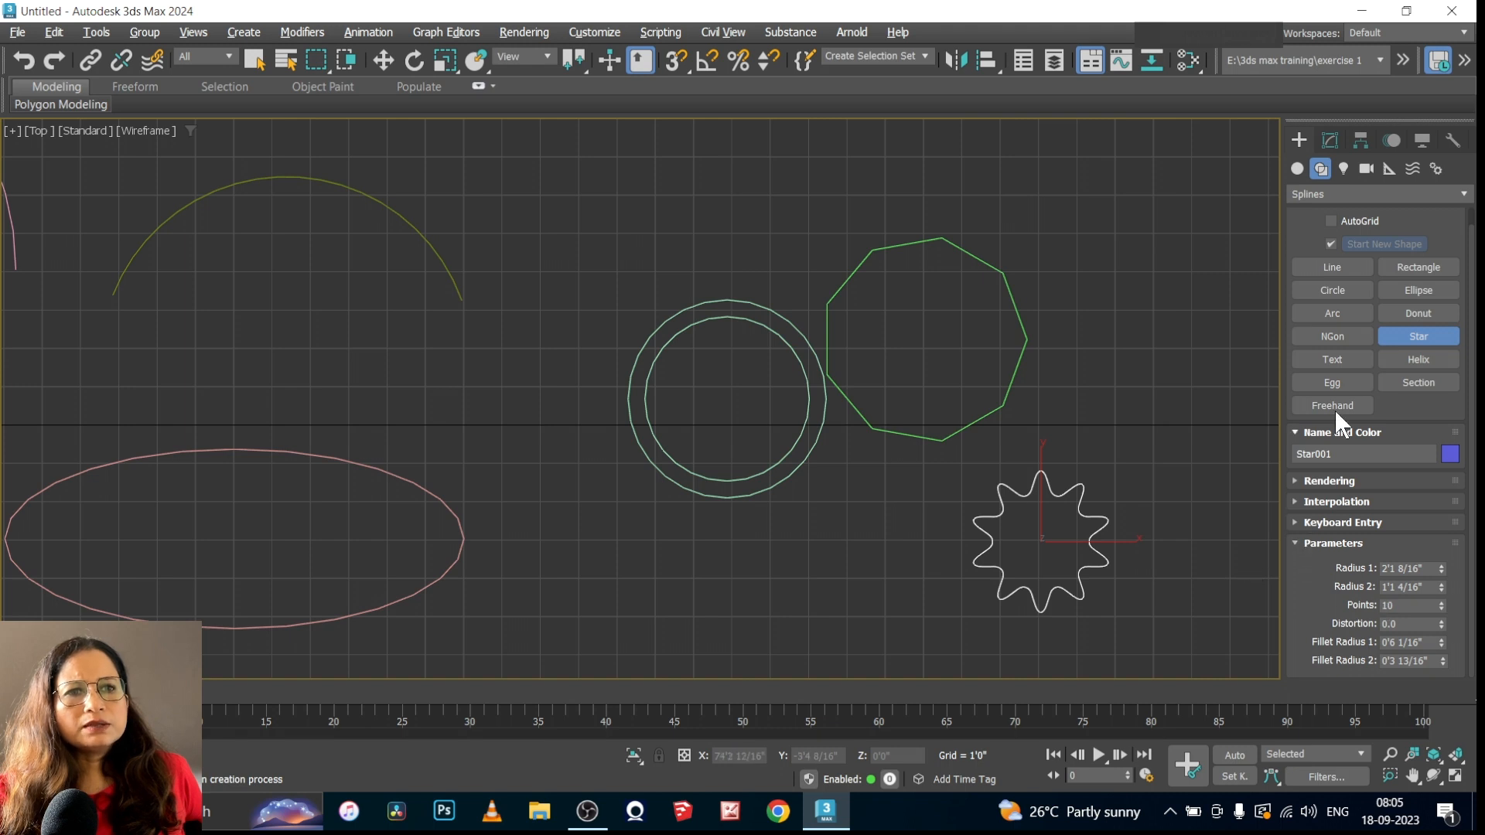
left_click(1329, 140)
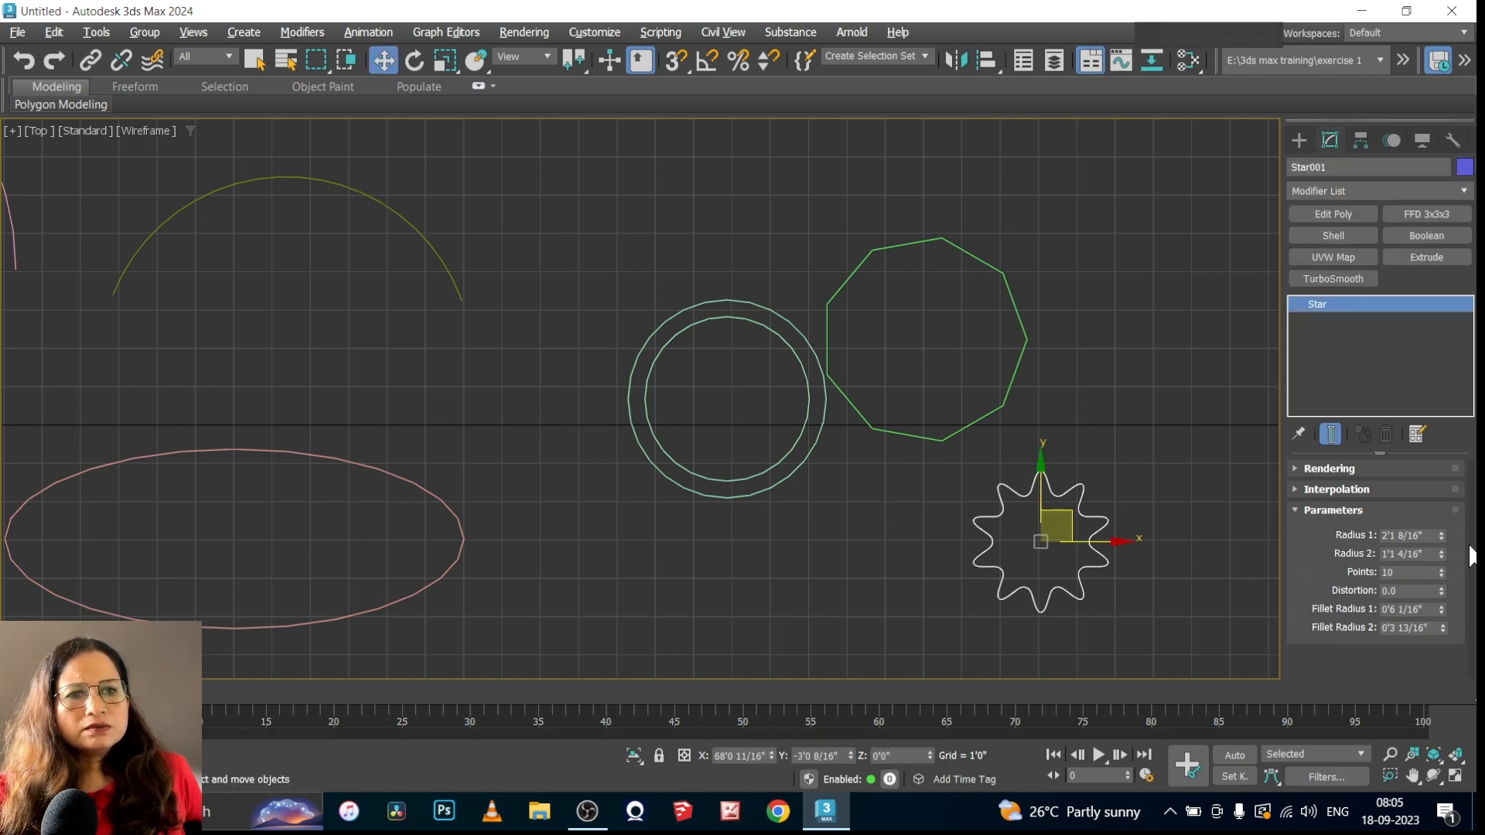
left_click(1298, 507)
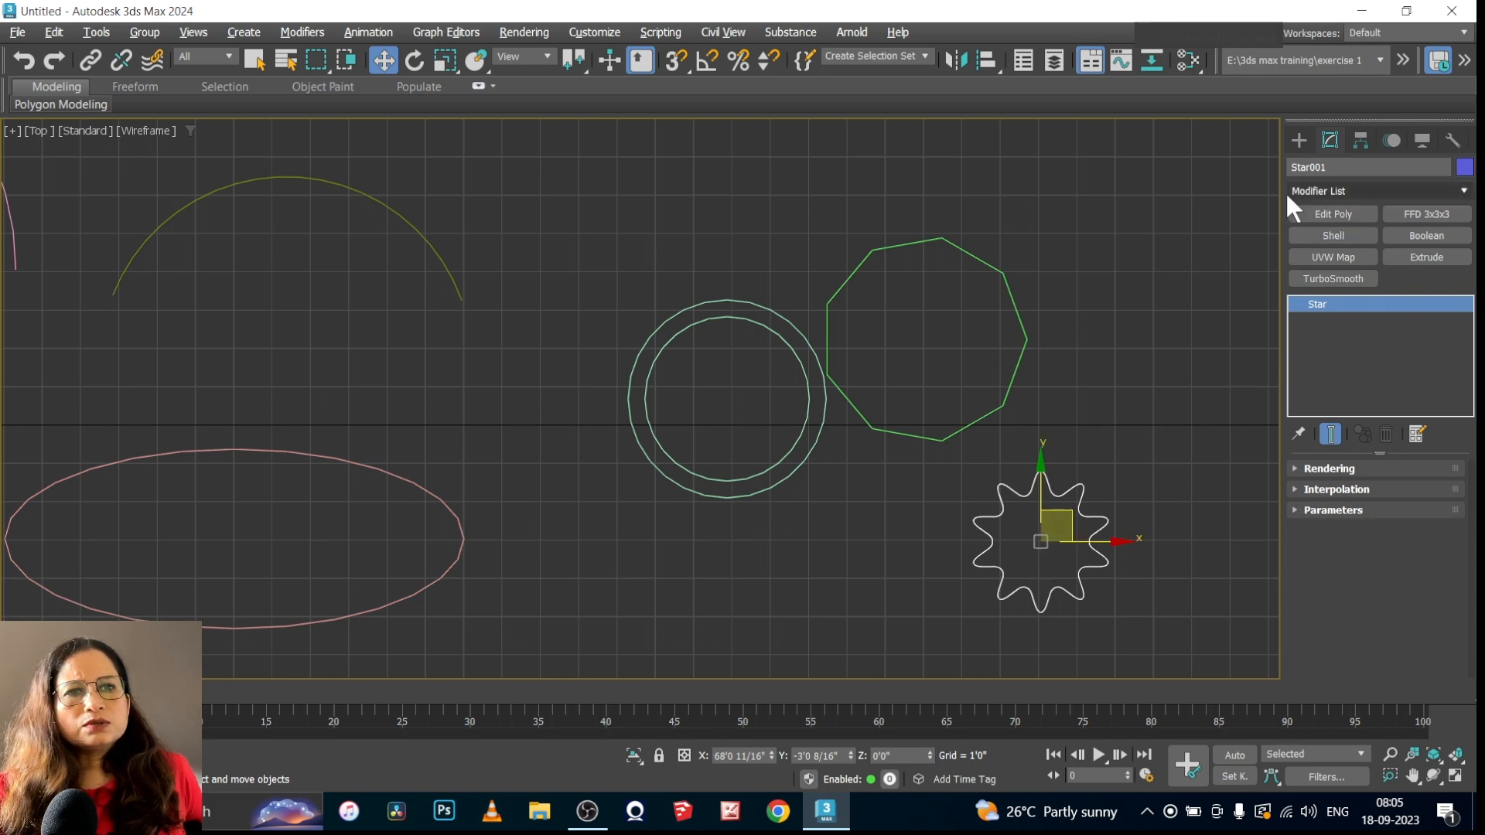
Place a text spline reading "front elev" in Arial above the other shapes and slightly reduce its size
left_click(1299, 140)
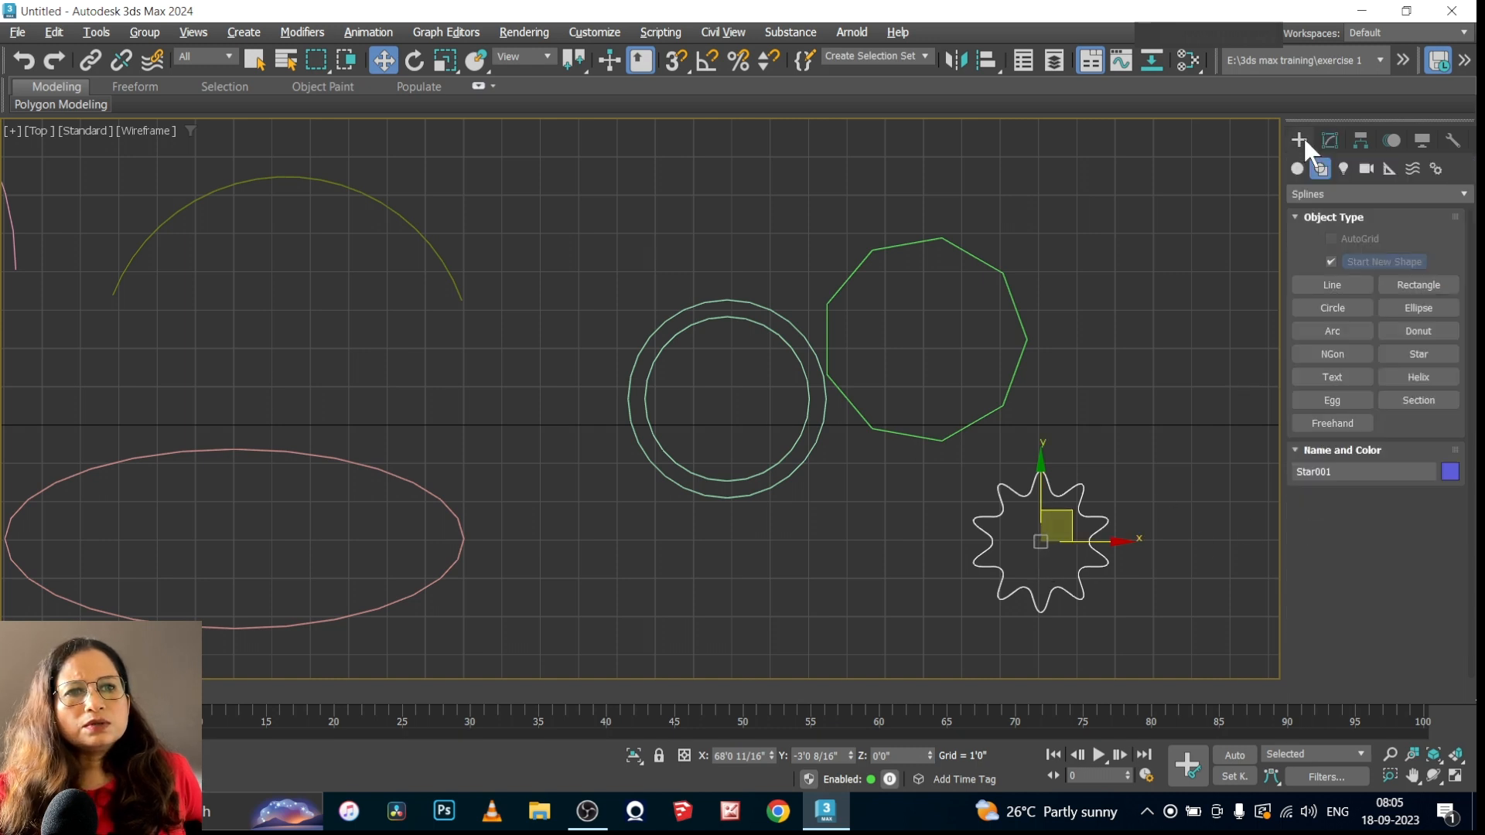
left_click(1332, 376)
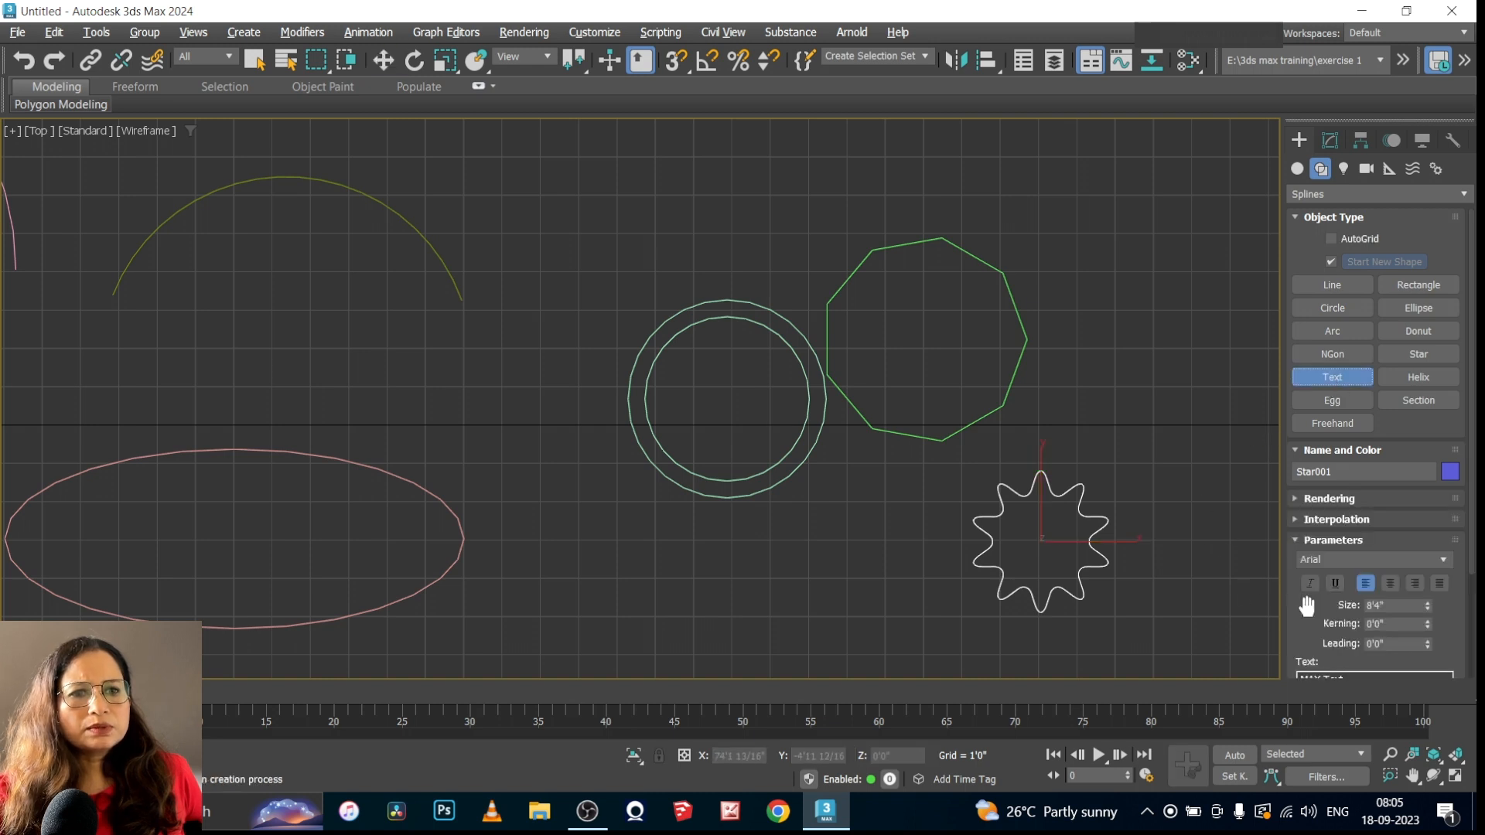
scroll(1461, 611, "down", 3)
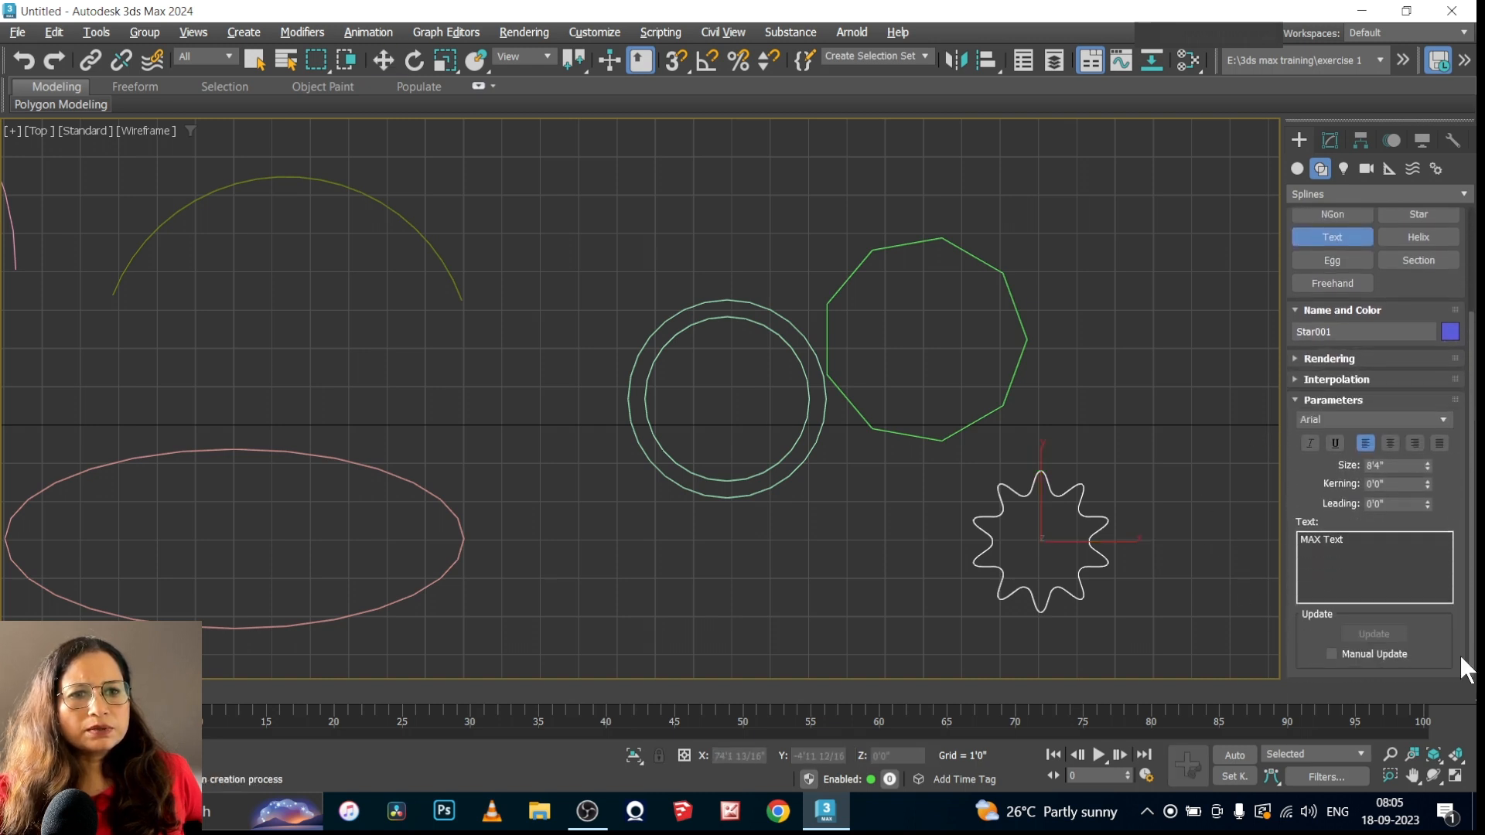
left_click_drag(1352, 543, 1260, 538)
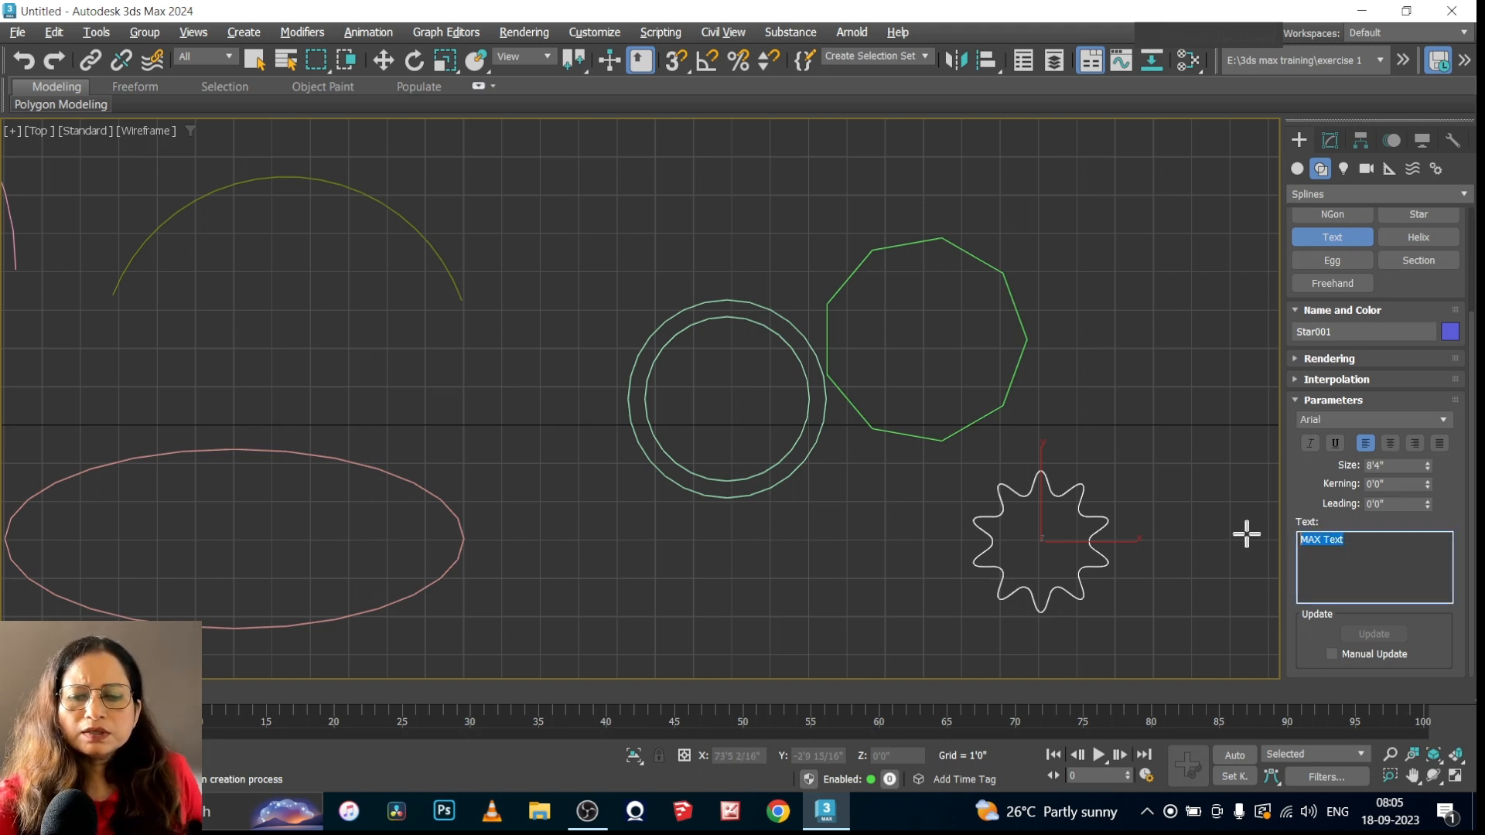
type("front elev")
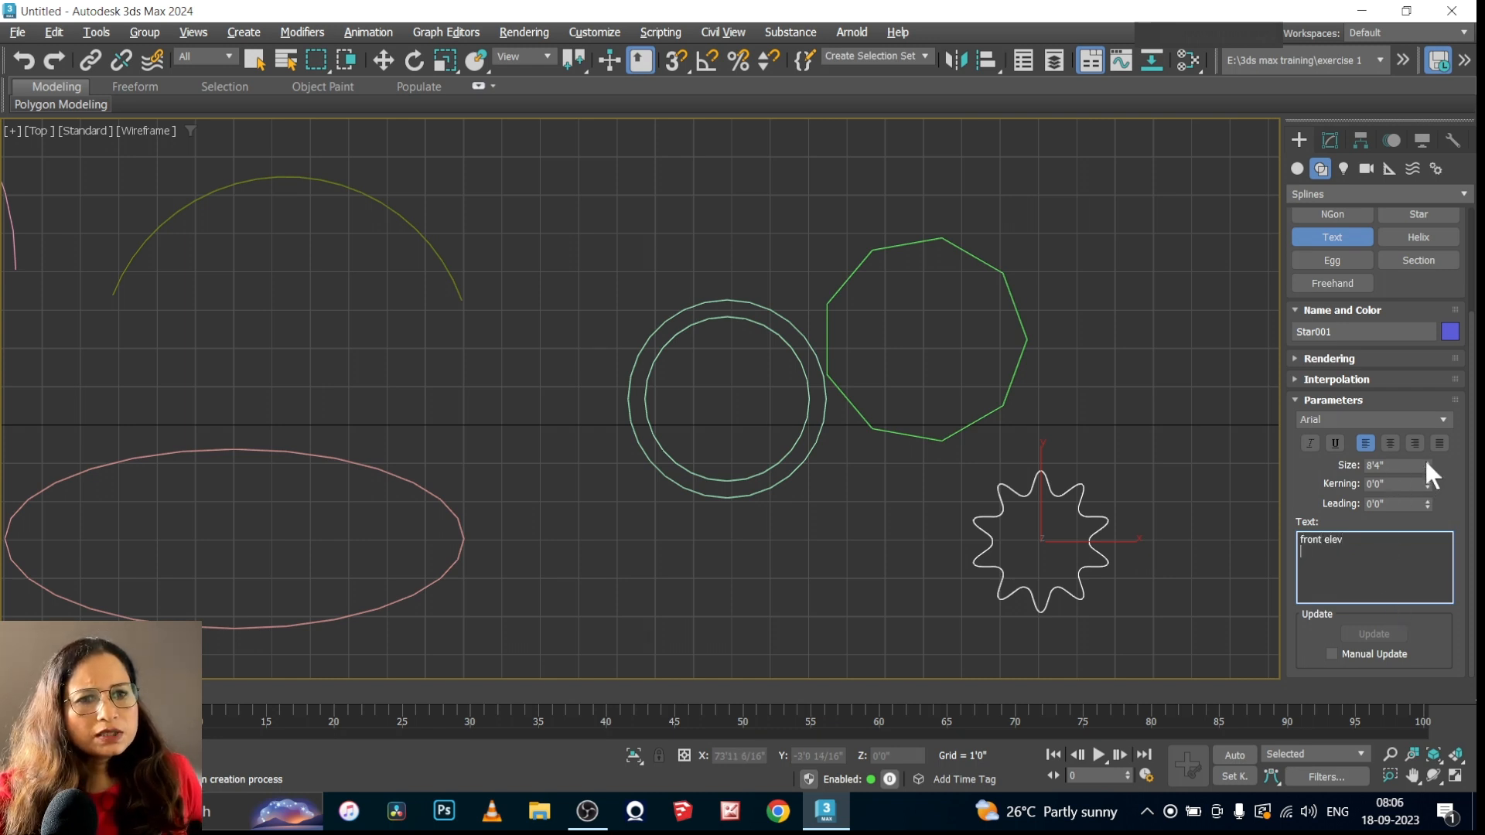
scroll(686, 675, "down", 4)
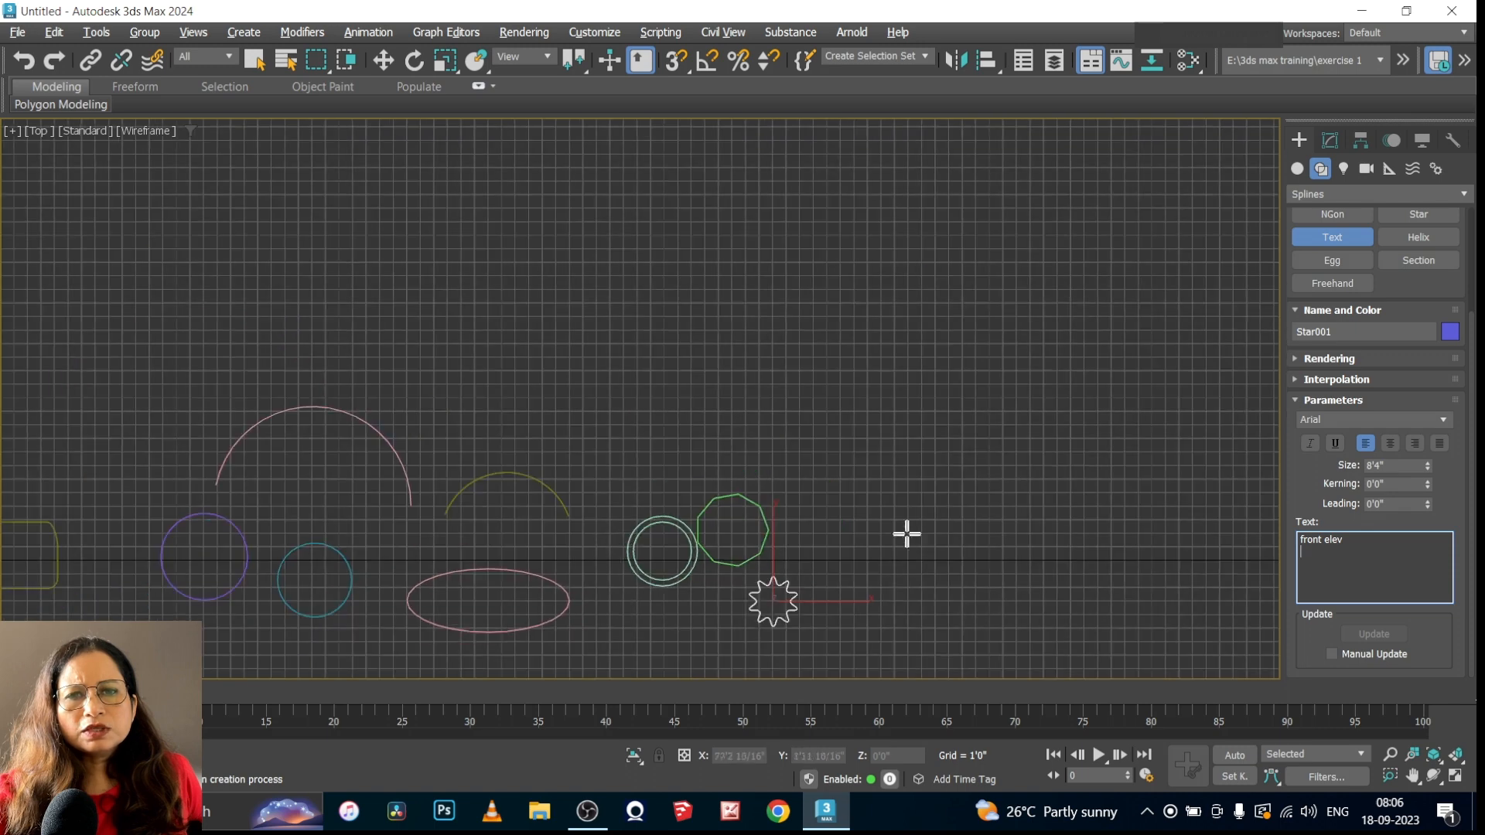
left_click(676, 252)
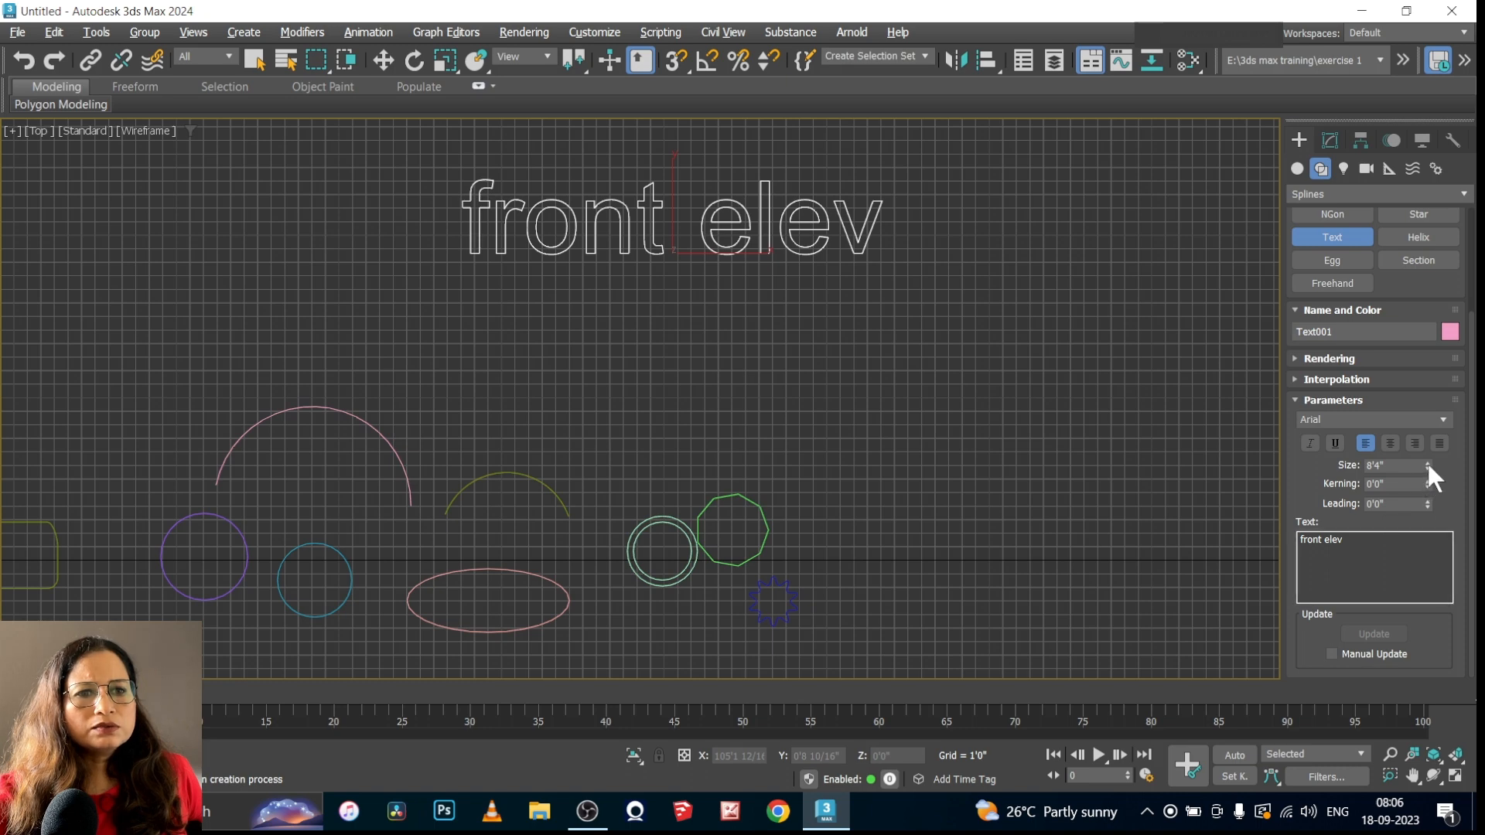
left_click_drag(1427, 464, 1424, 483)
left_click(1397, 402)
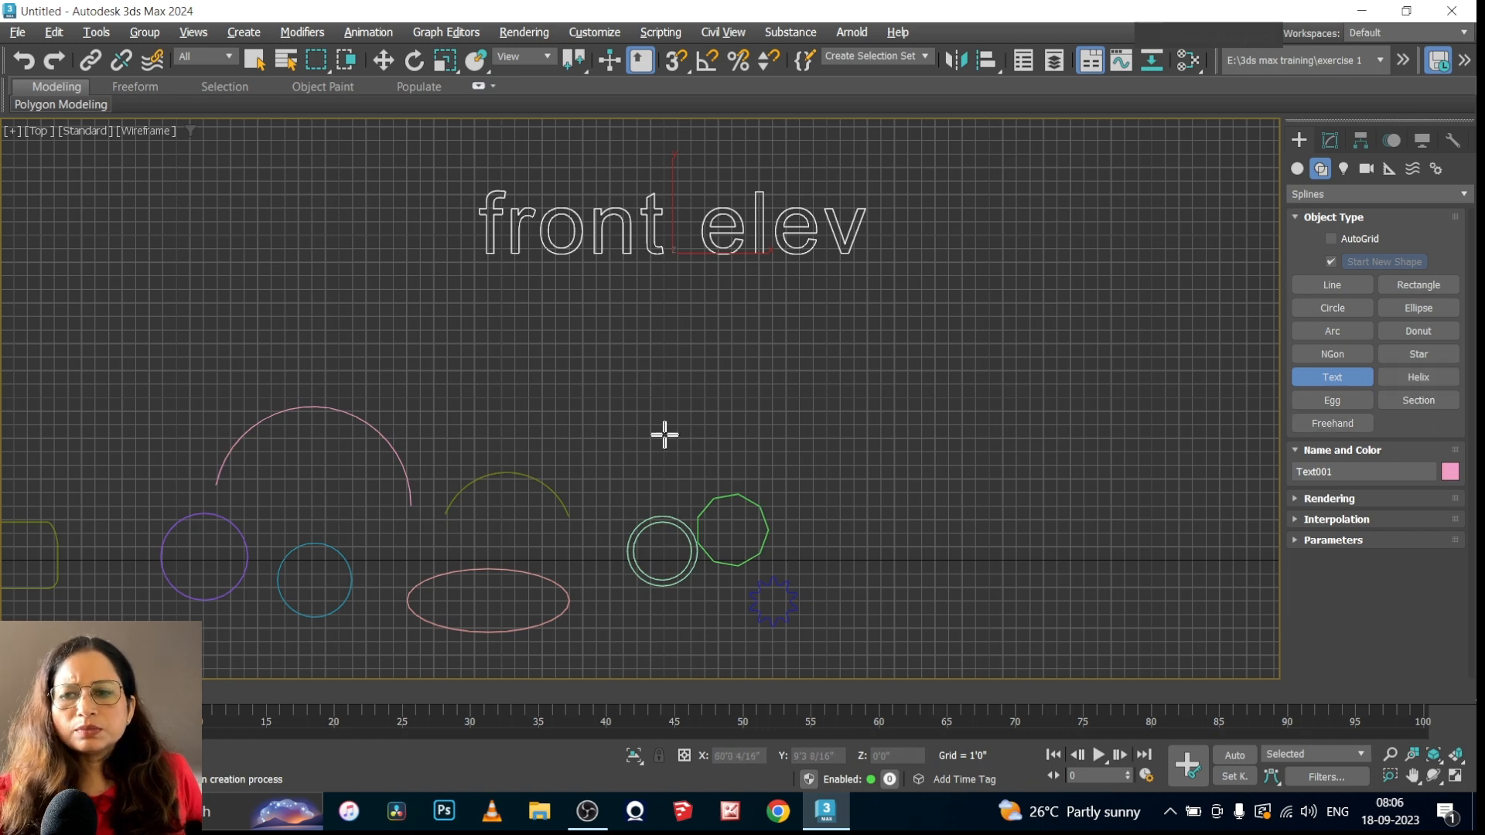
Show all four viewports and draw a helix in the Perspective view, about 0'8 7/16" in radius and 1'10 8/16" high
key("alt+w")
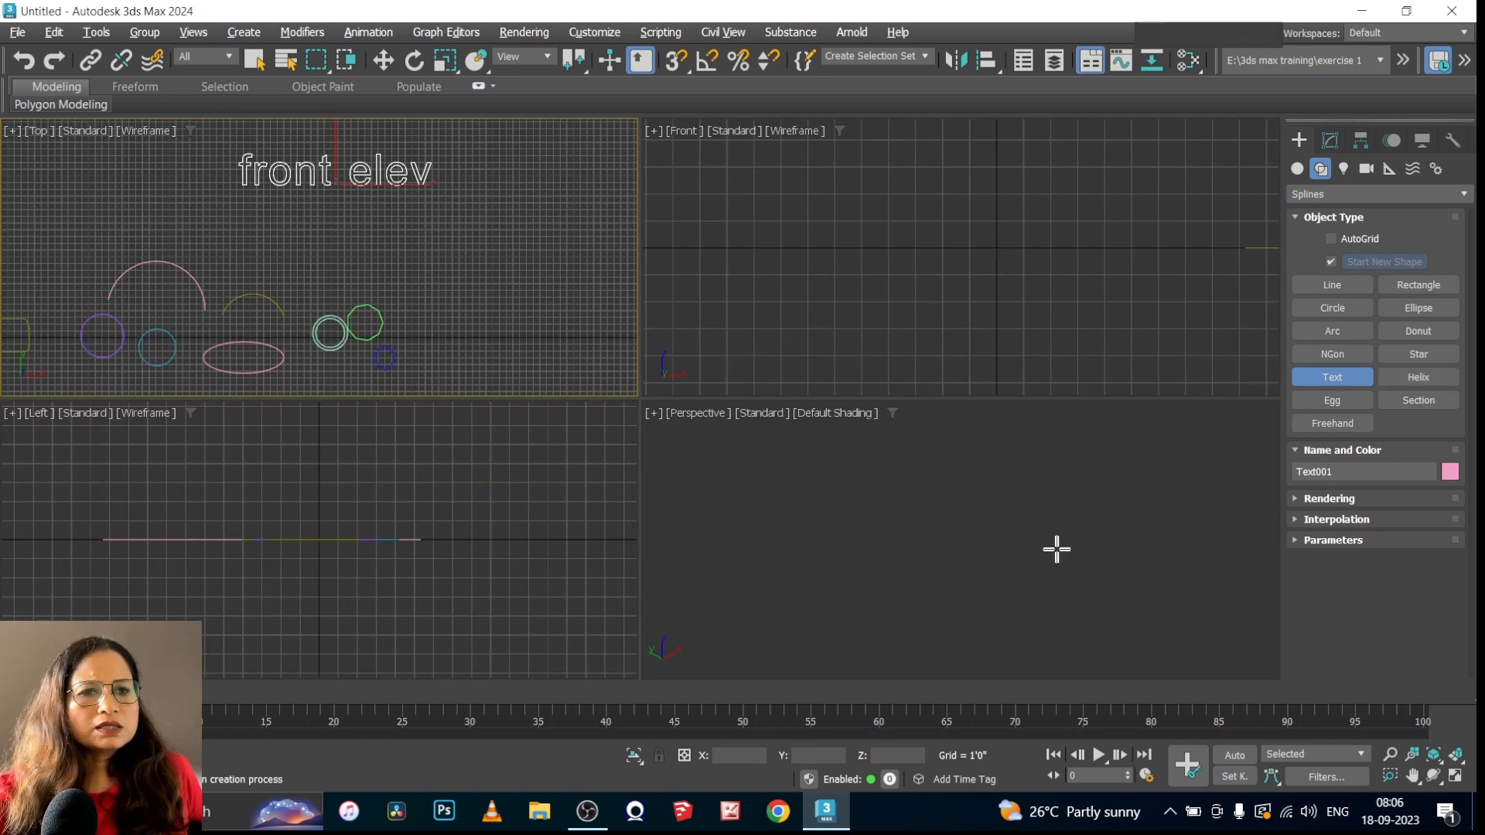
left_click(1420, 376)
left_click_drag(885, 582, 922, 562)
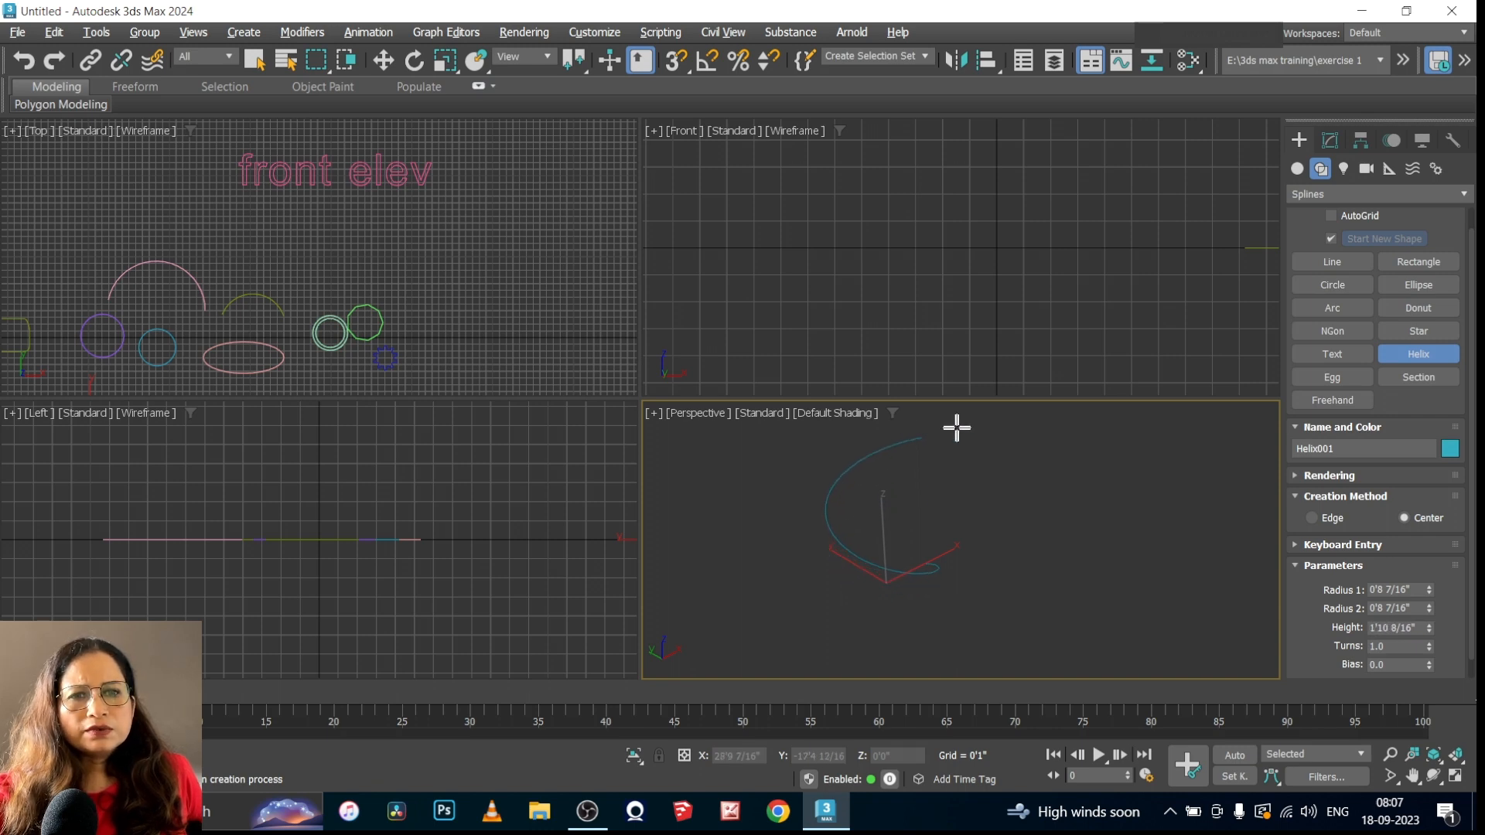
left_click(1011, 491)
right_click(1011, 490)
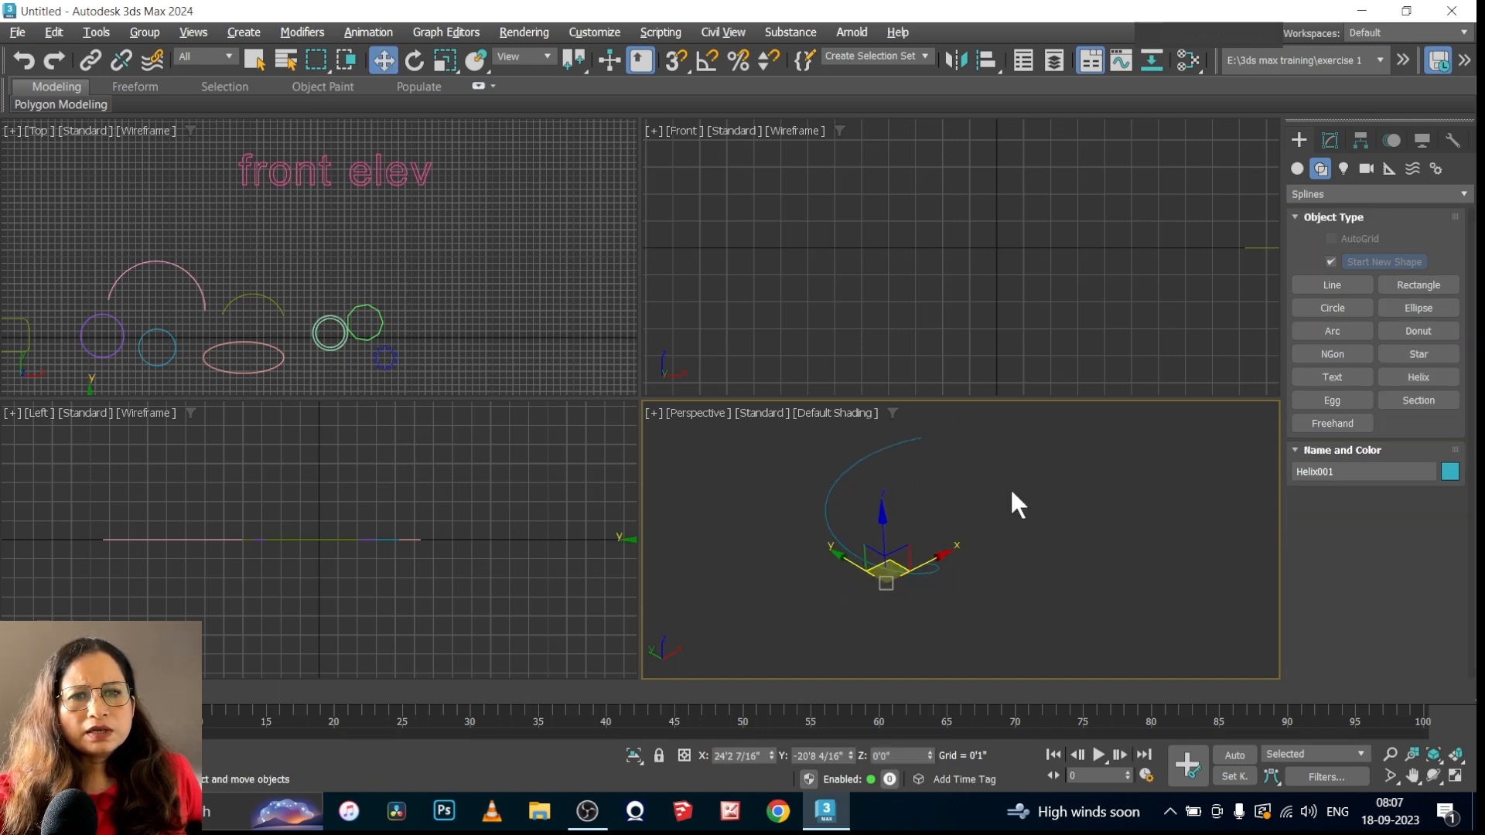
Set the helix to 2.27 turns, Radius 1 to 1'2 10/16" and Radius 2 to 0'10 10/16"
left_click(1331, 139)
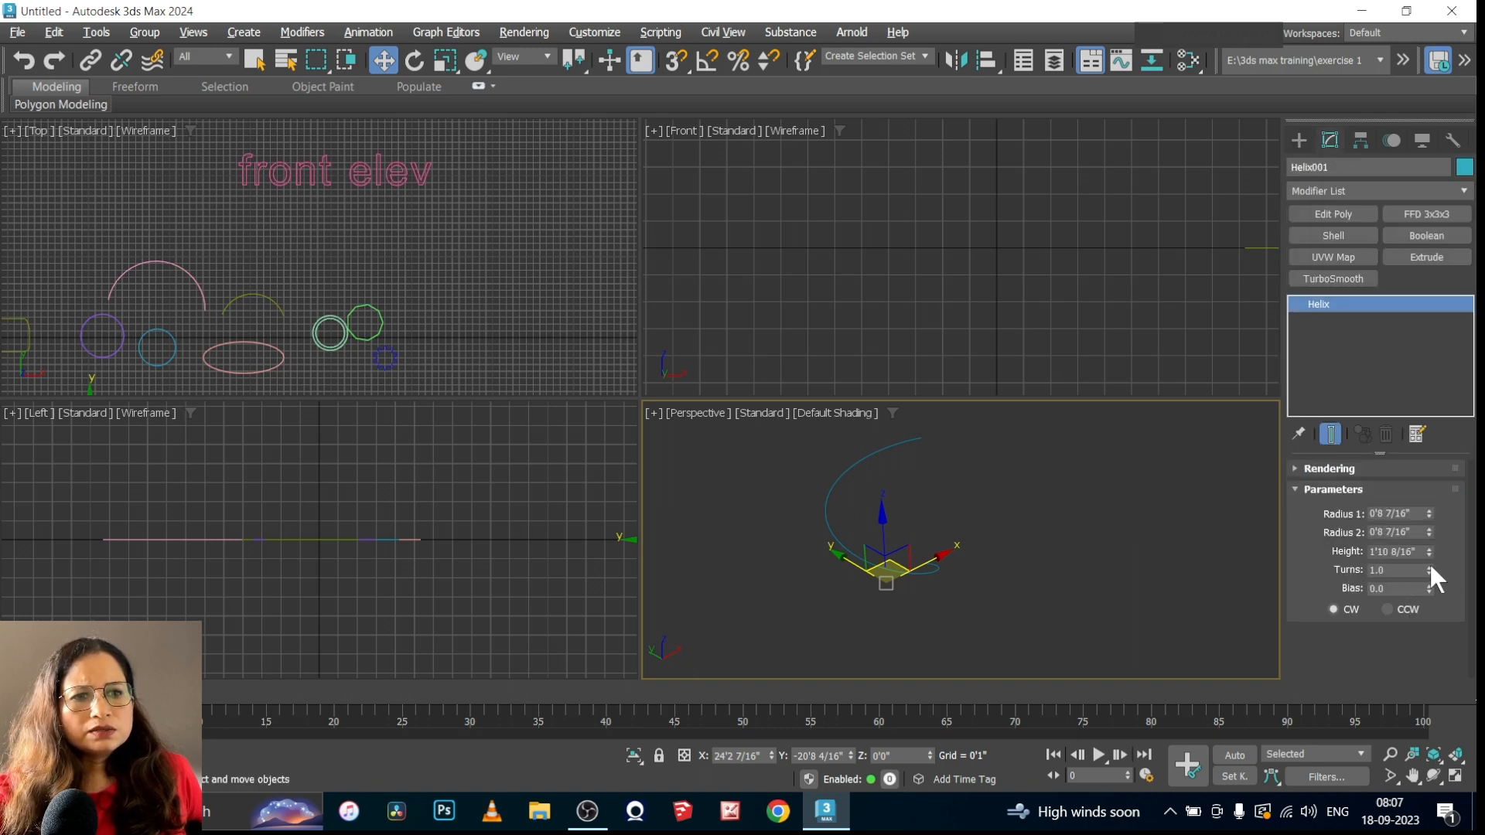
left_click_drag(1430, 568, 1433, 483)
left_click_drag(1434, 470, 1433, 469)
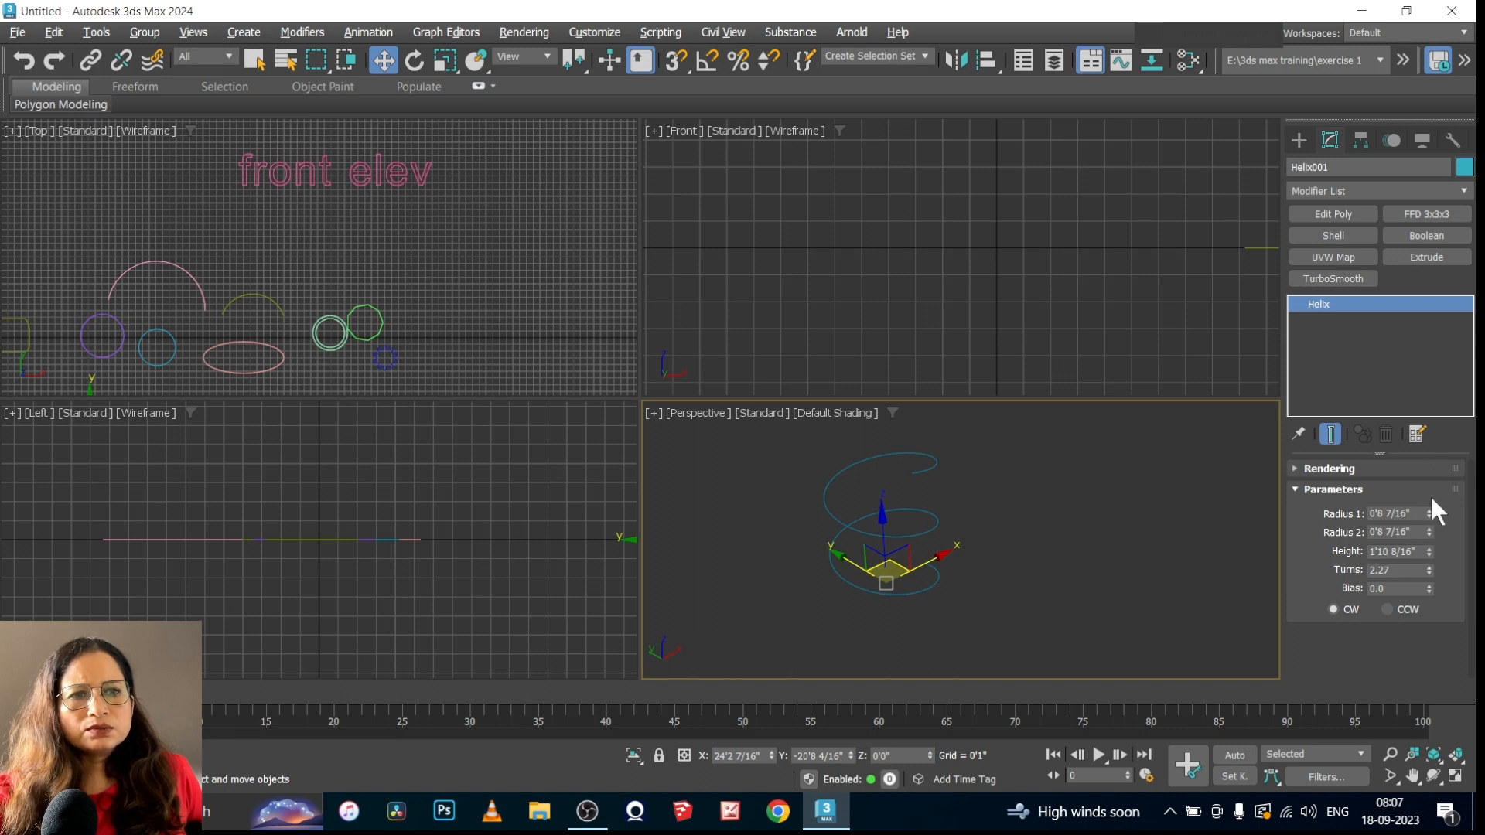
mouse_move(1428, 514)
left_mouse_down()
mouse_move(1429, 483)
mouse_move(1412, 528)
mouse_move(1429, 521)
left_mouse_up()
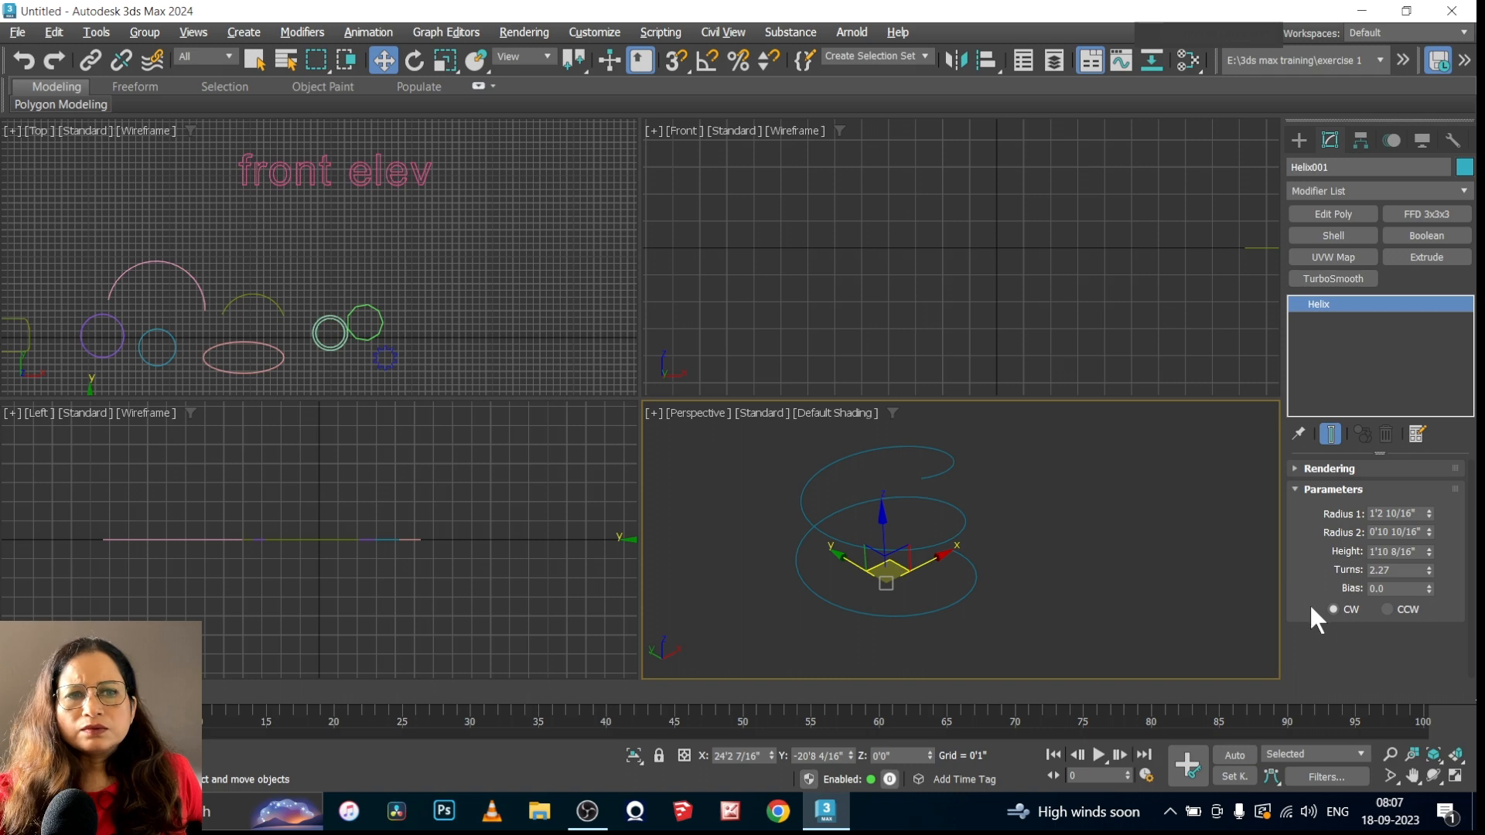
left_click(1296, 490)
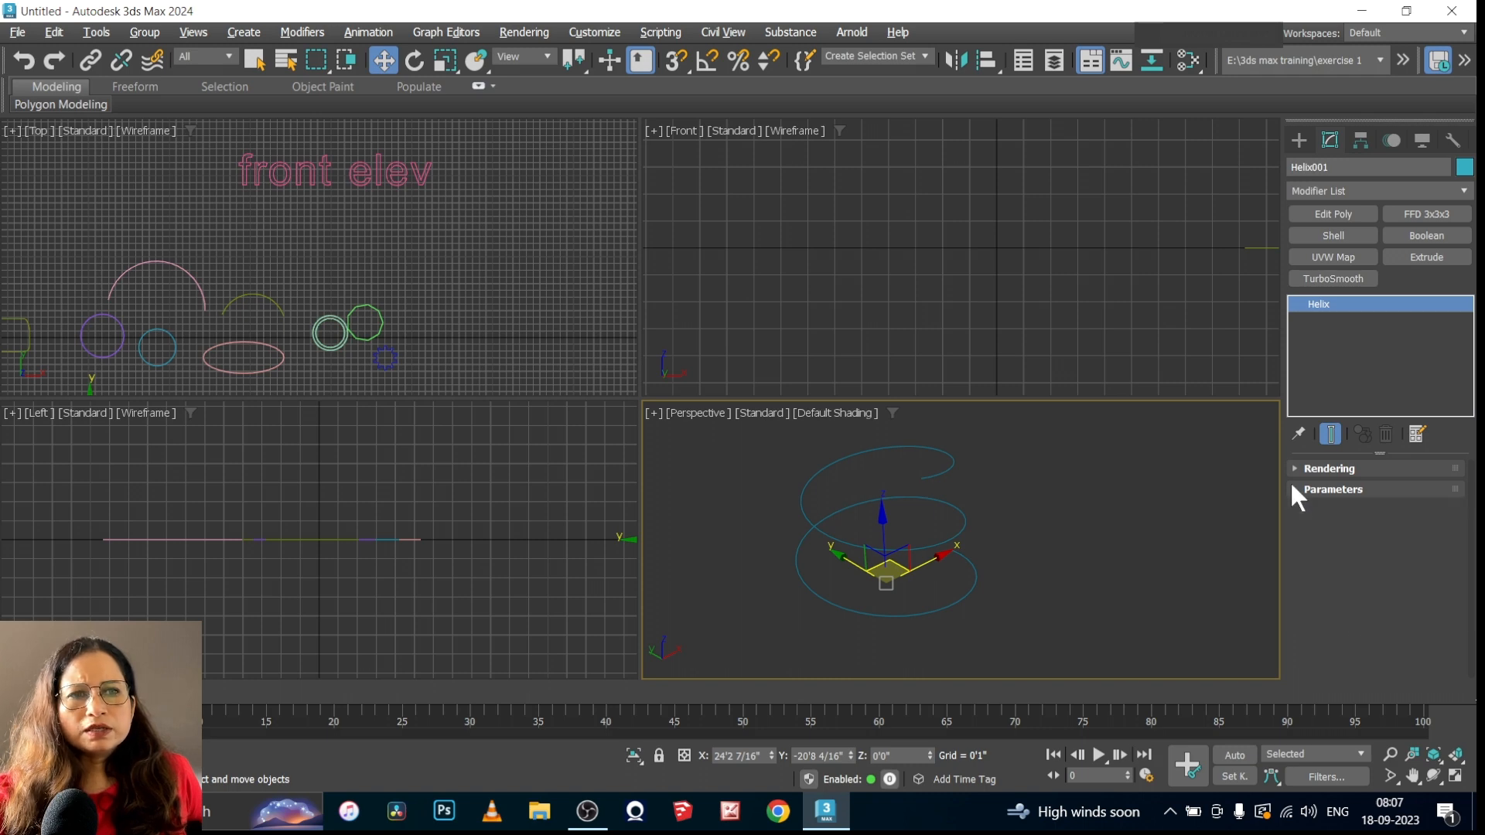
Draw an outlined egg beside the helix, about 3'2 10/16" long and 2'1 12/16" wide, with thickness about -0'2 6/16" and angle about 174
left_click(1300, 141)
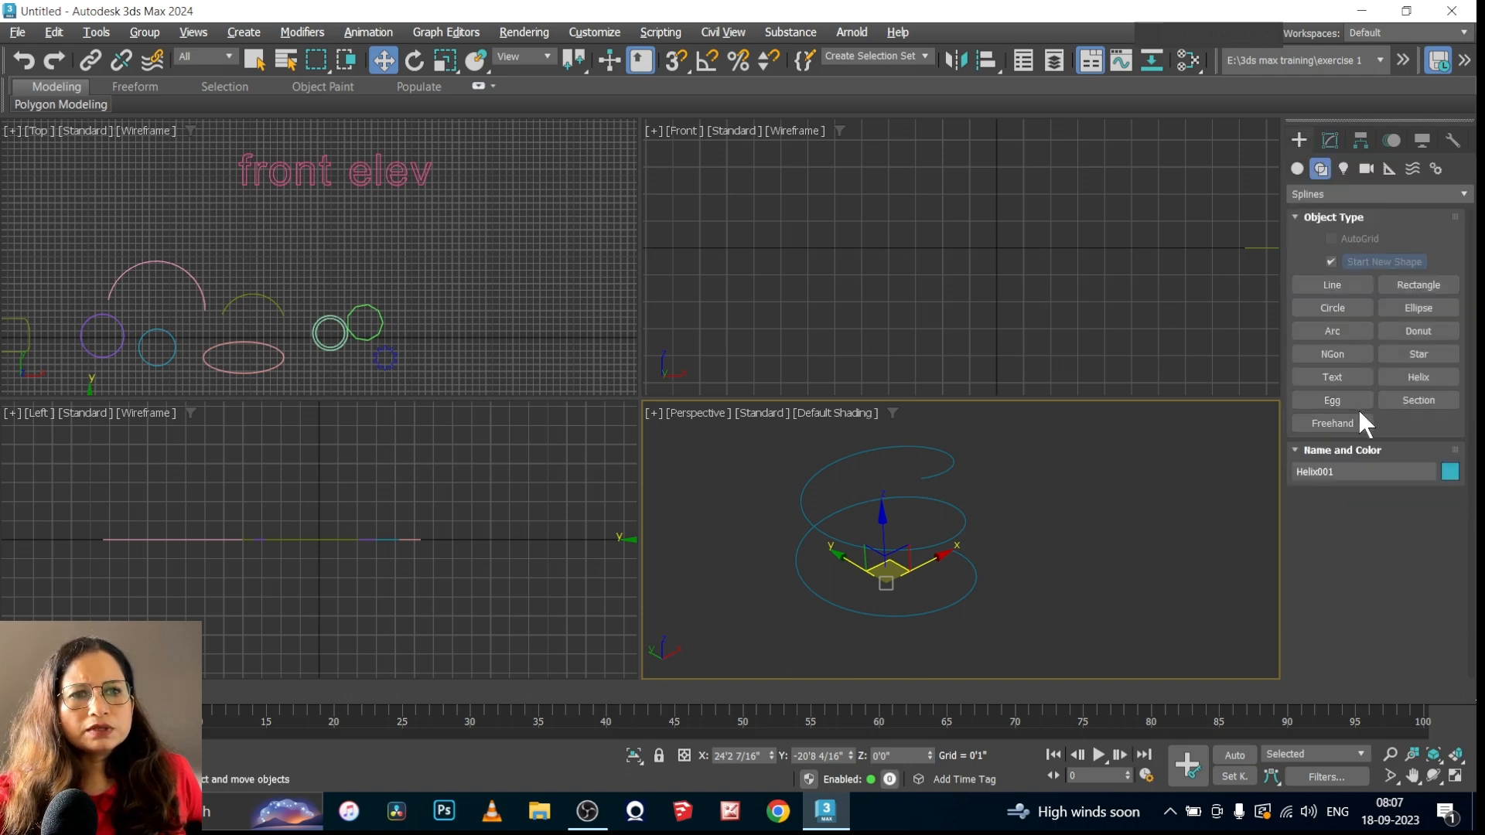
left_click(1336, 400)
left_click_drag(1044, 518, 1136, 565)
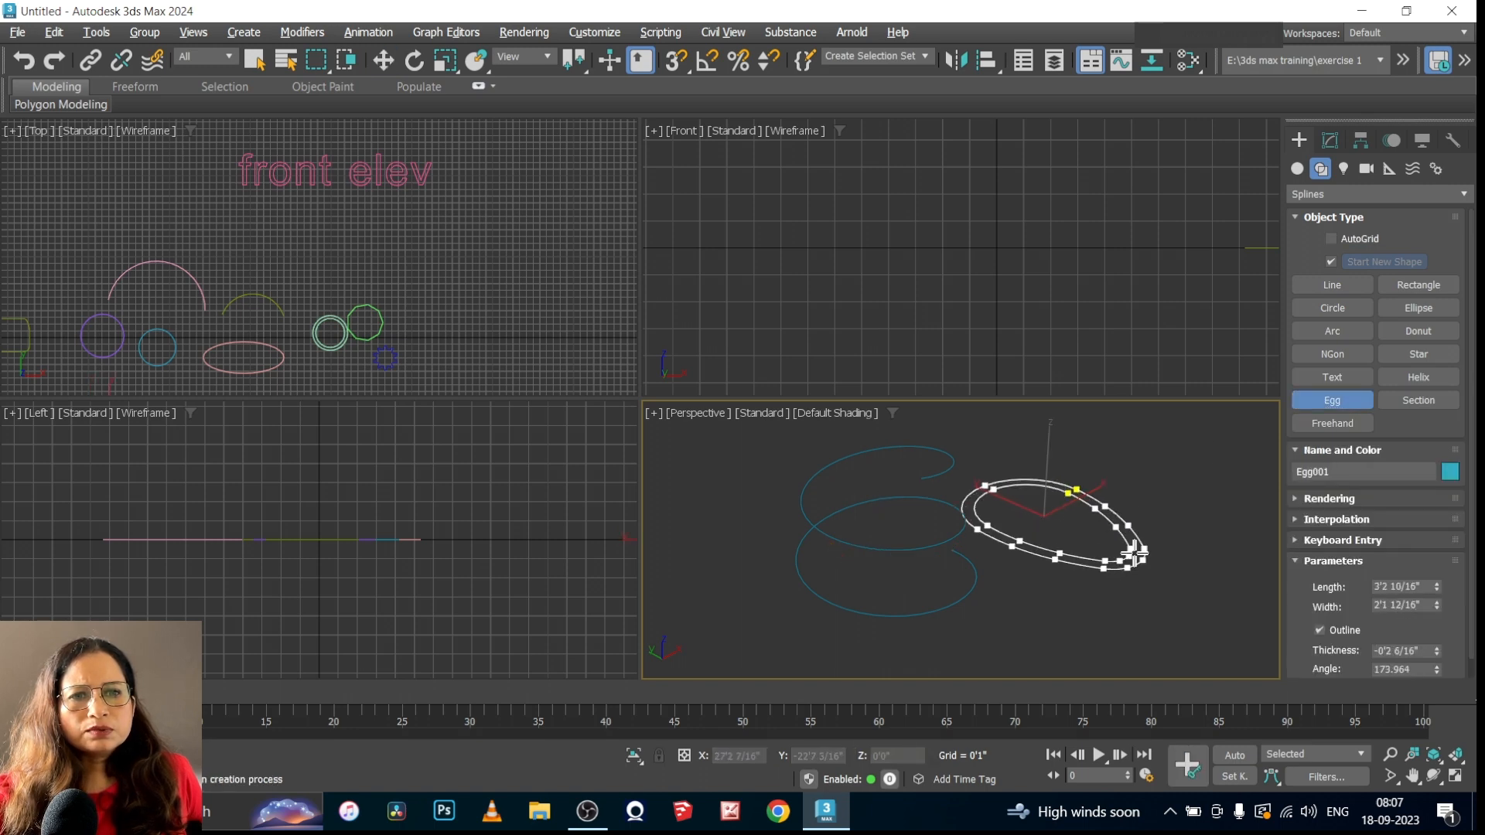
left_click(1132, 555)
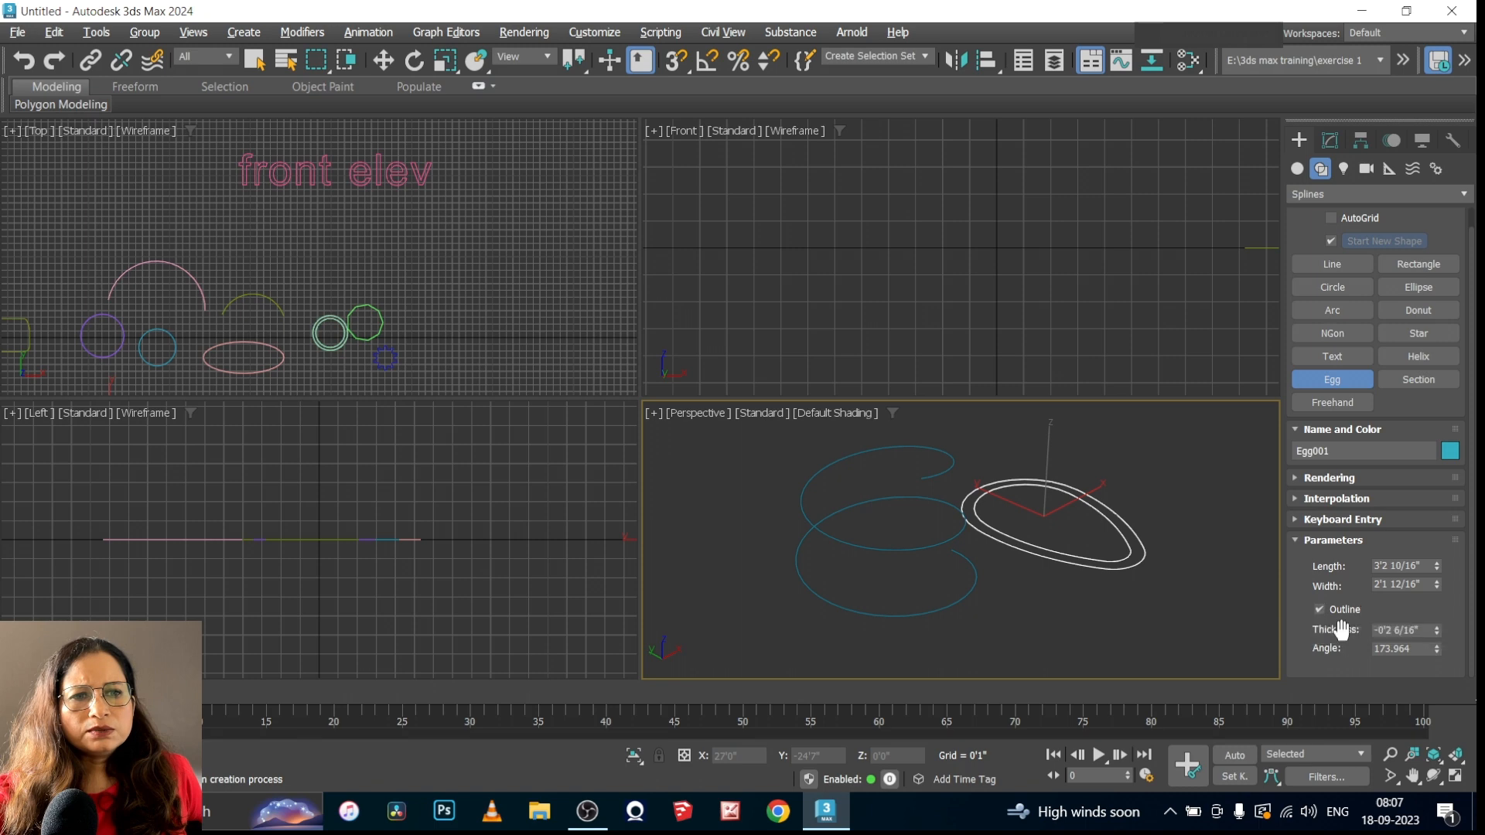